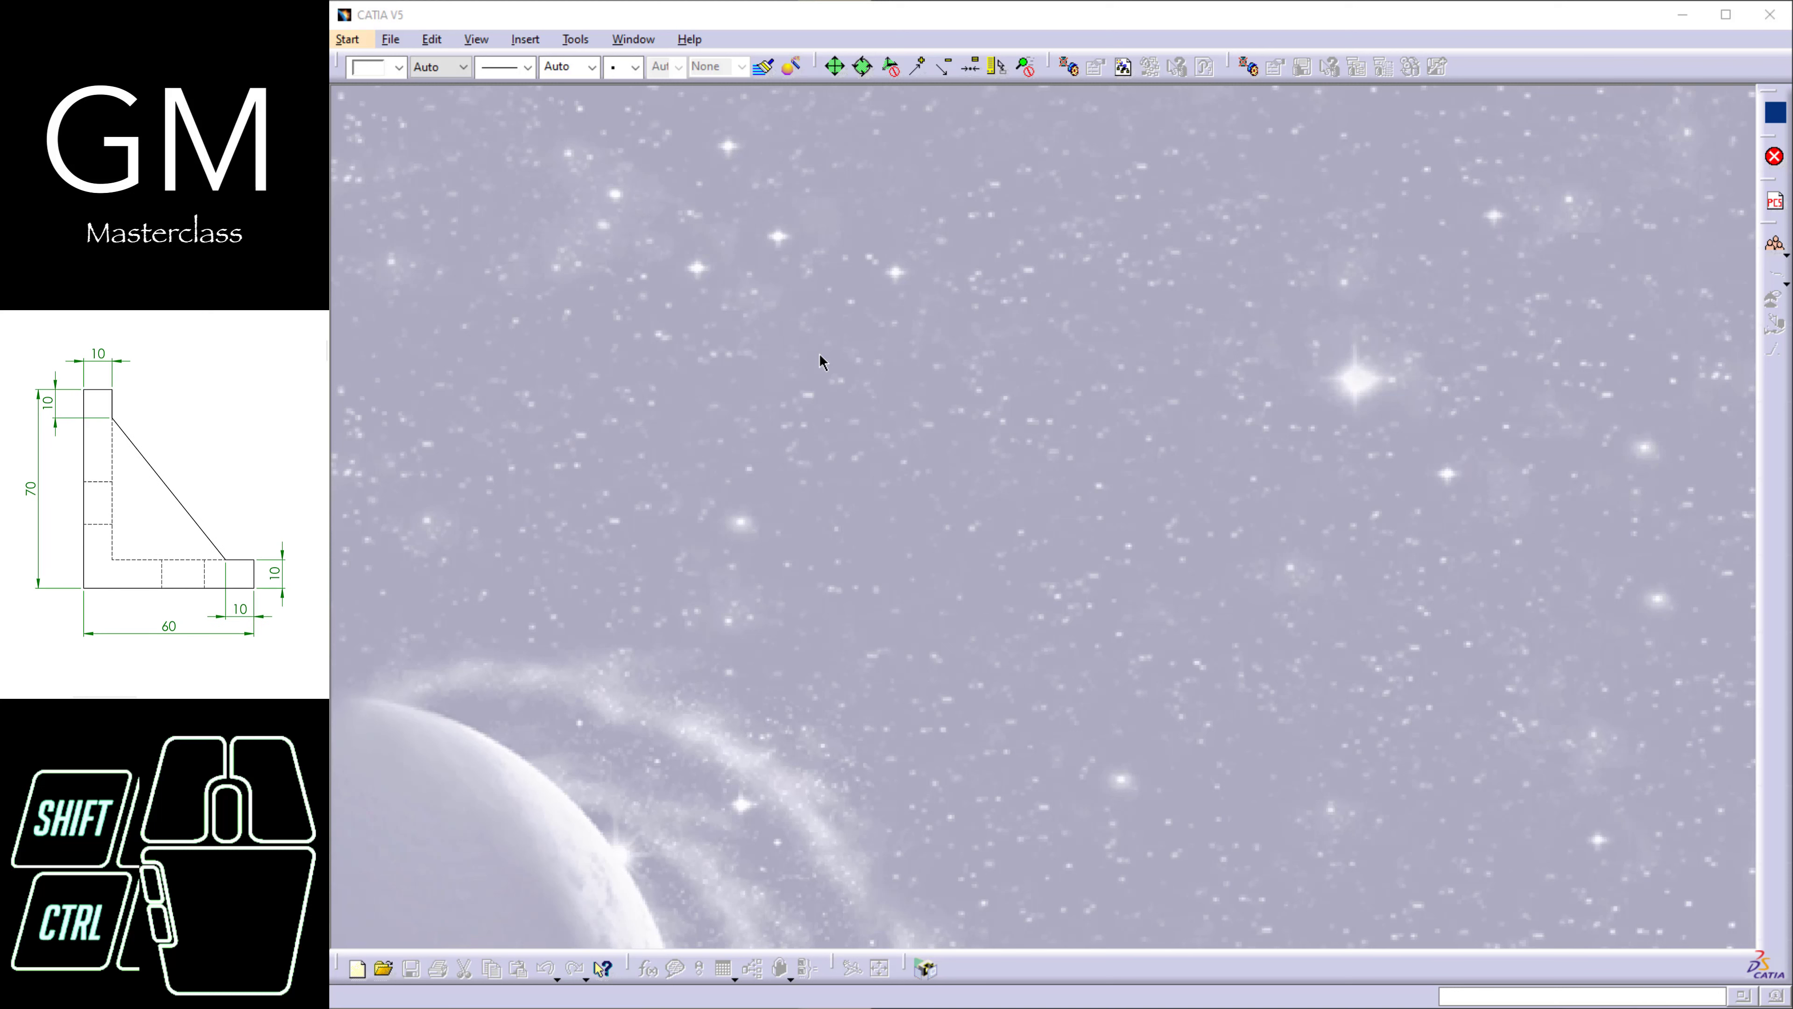
Create a new Part Design part named Tutorial18.
click(348, 40)
mouse_move(408, 119)
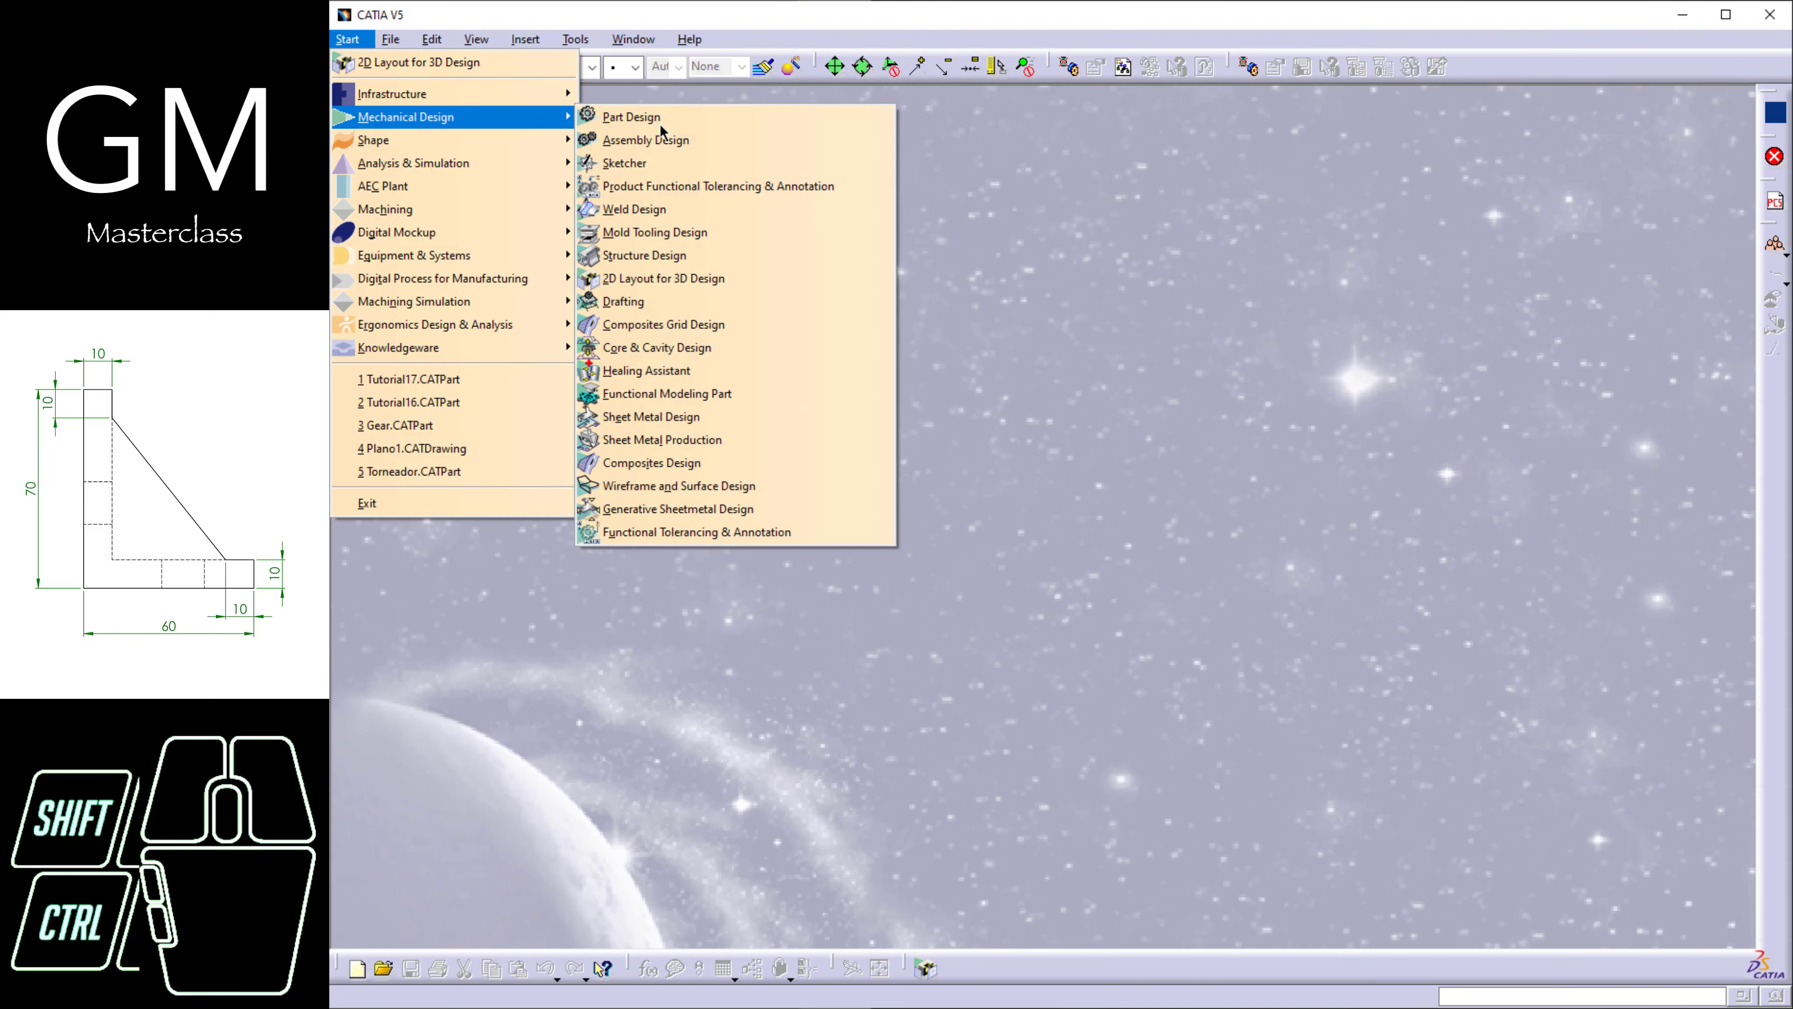
click(636, 117)
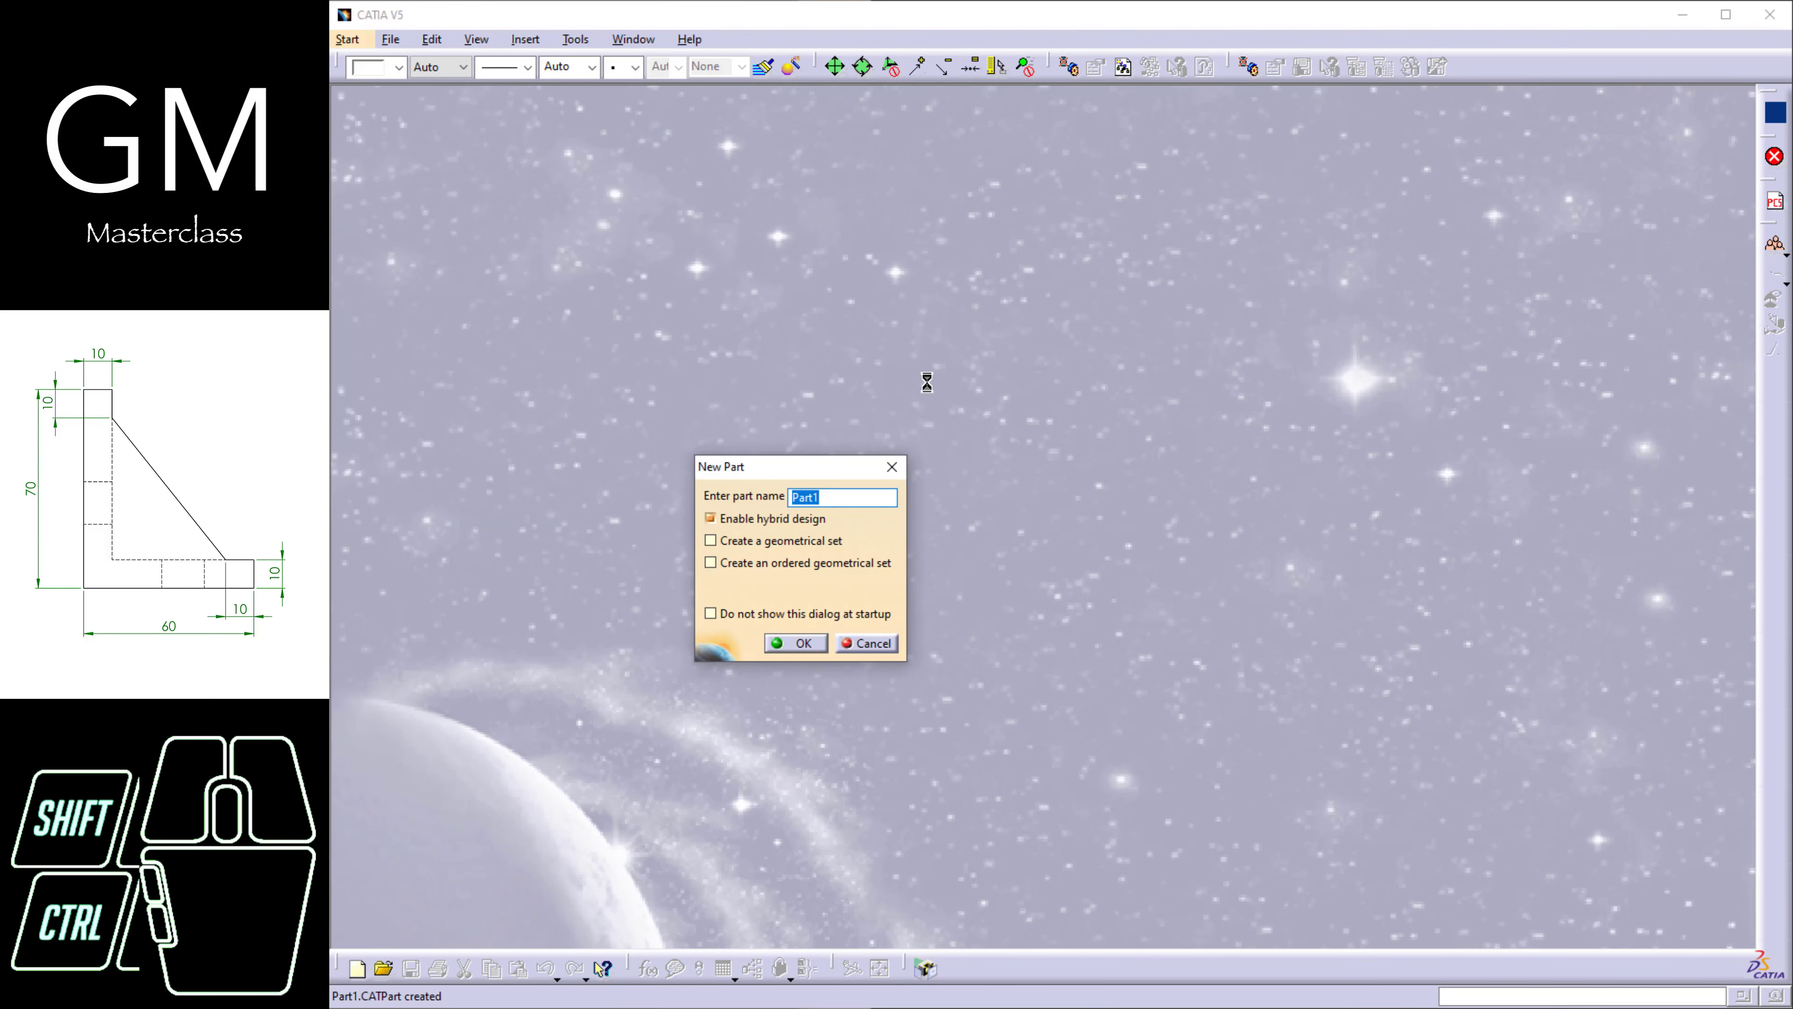
text(Tu)
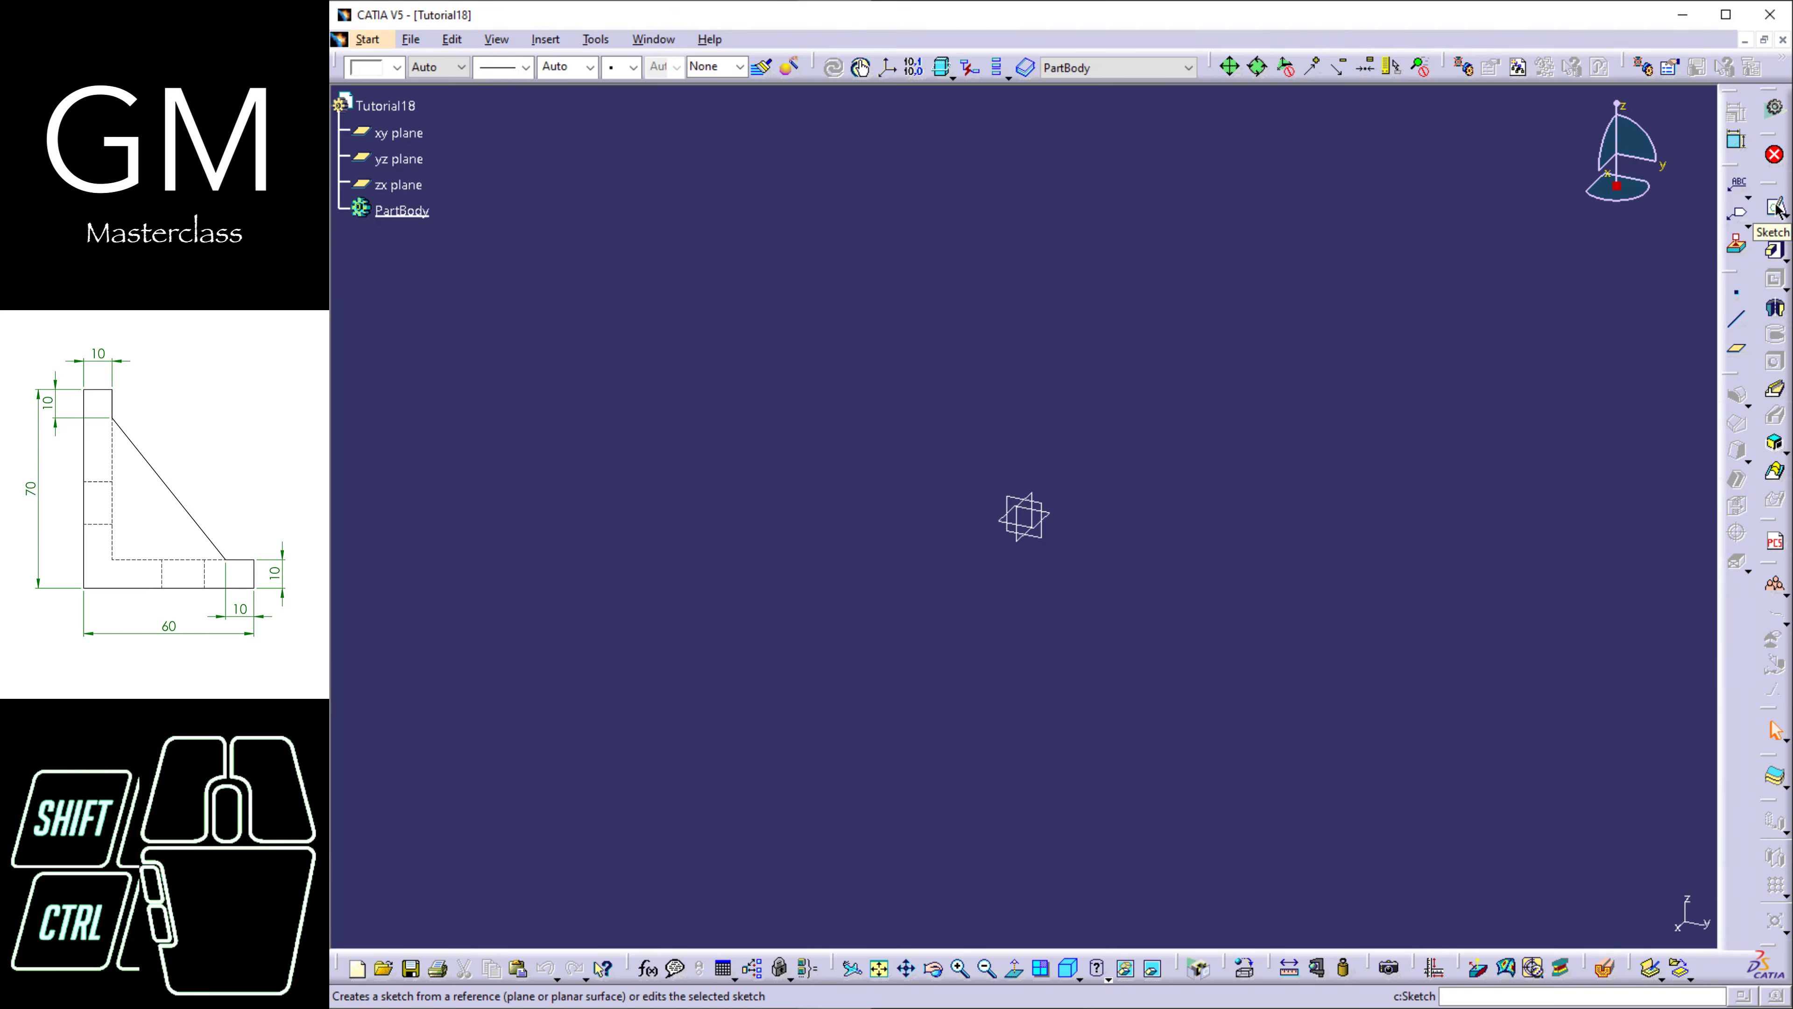
On the zx plane, sketch a vertical line about 127 mm tall from the origin, a horizontal line about 12 mm long, and a short descending line.
click(1775, 208)
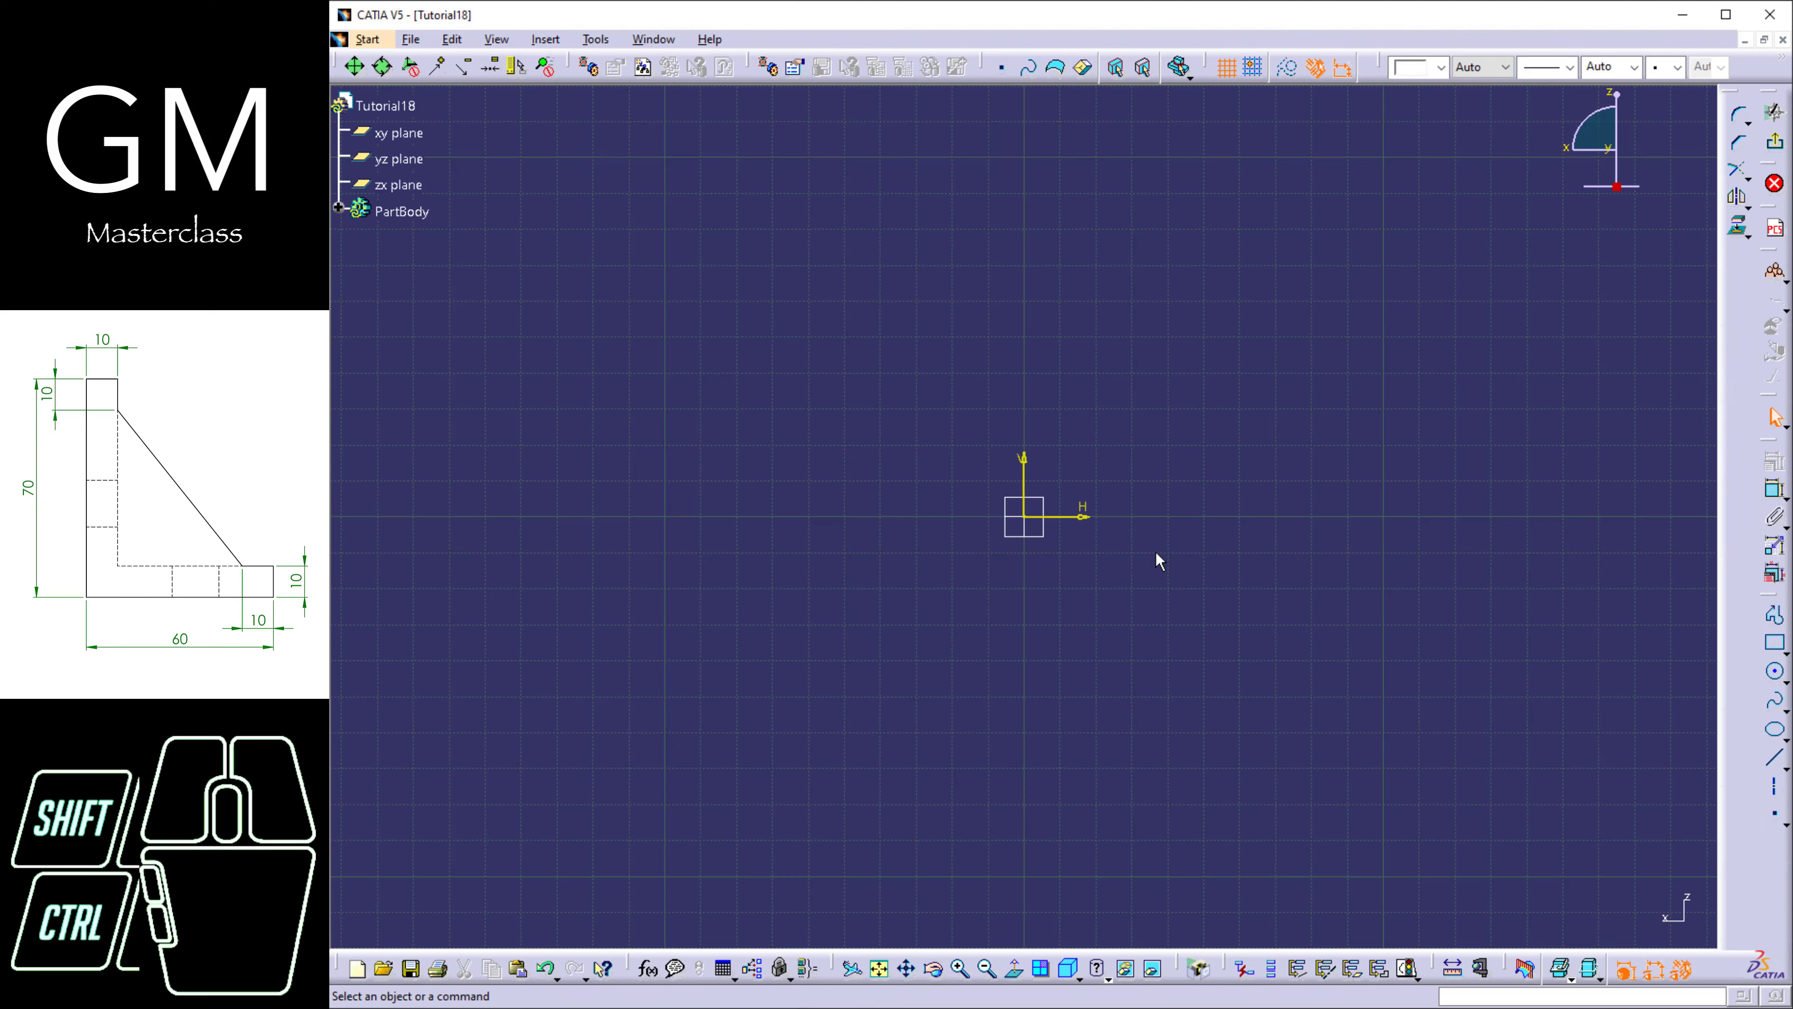
mouse_move(1156, 554)
middle_down()
mouse_move(1082, 530)
mouse_move(973, 554)
middle_up()
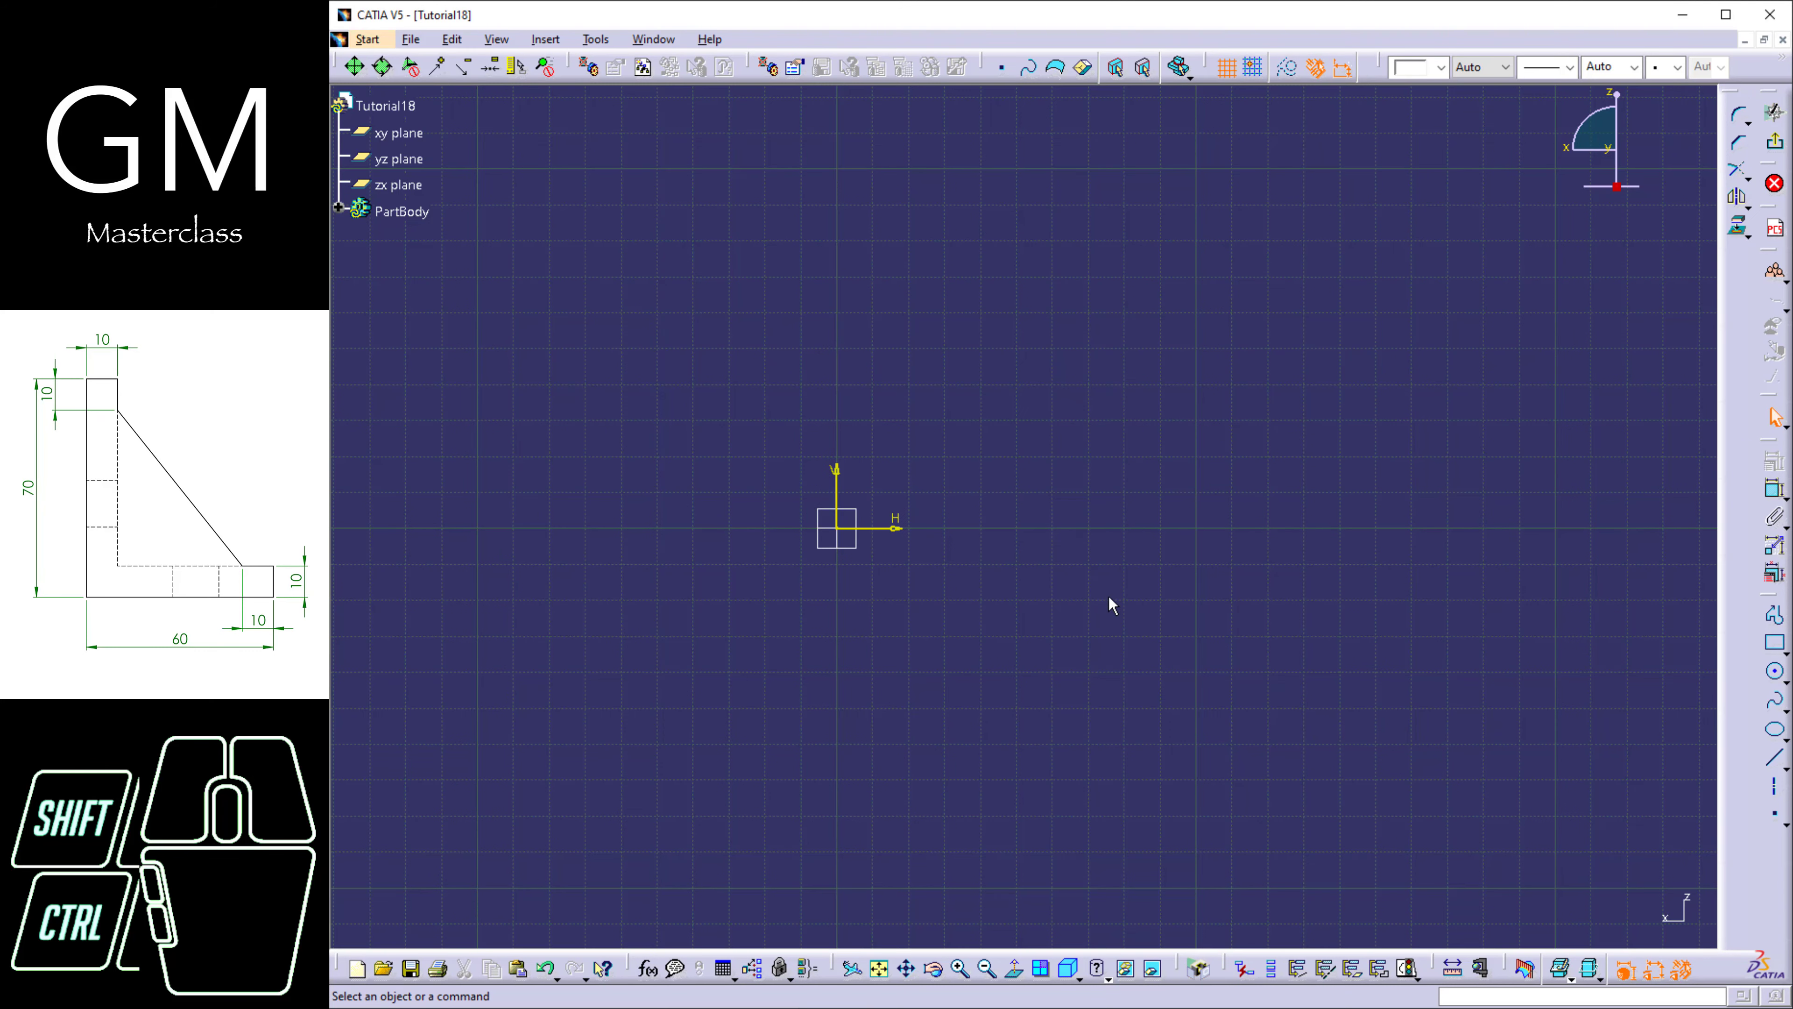
click(1774, 615)
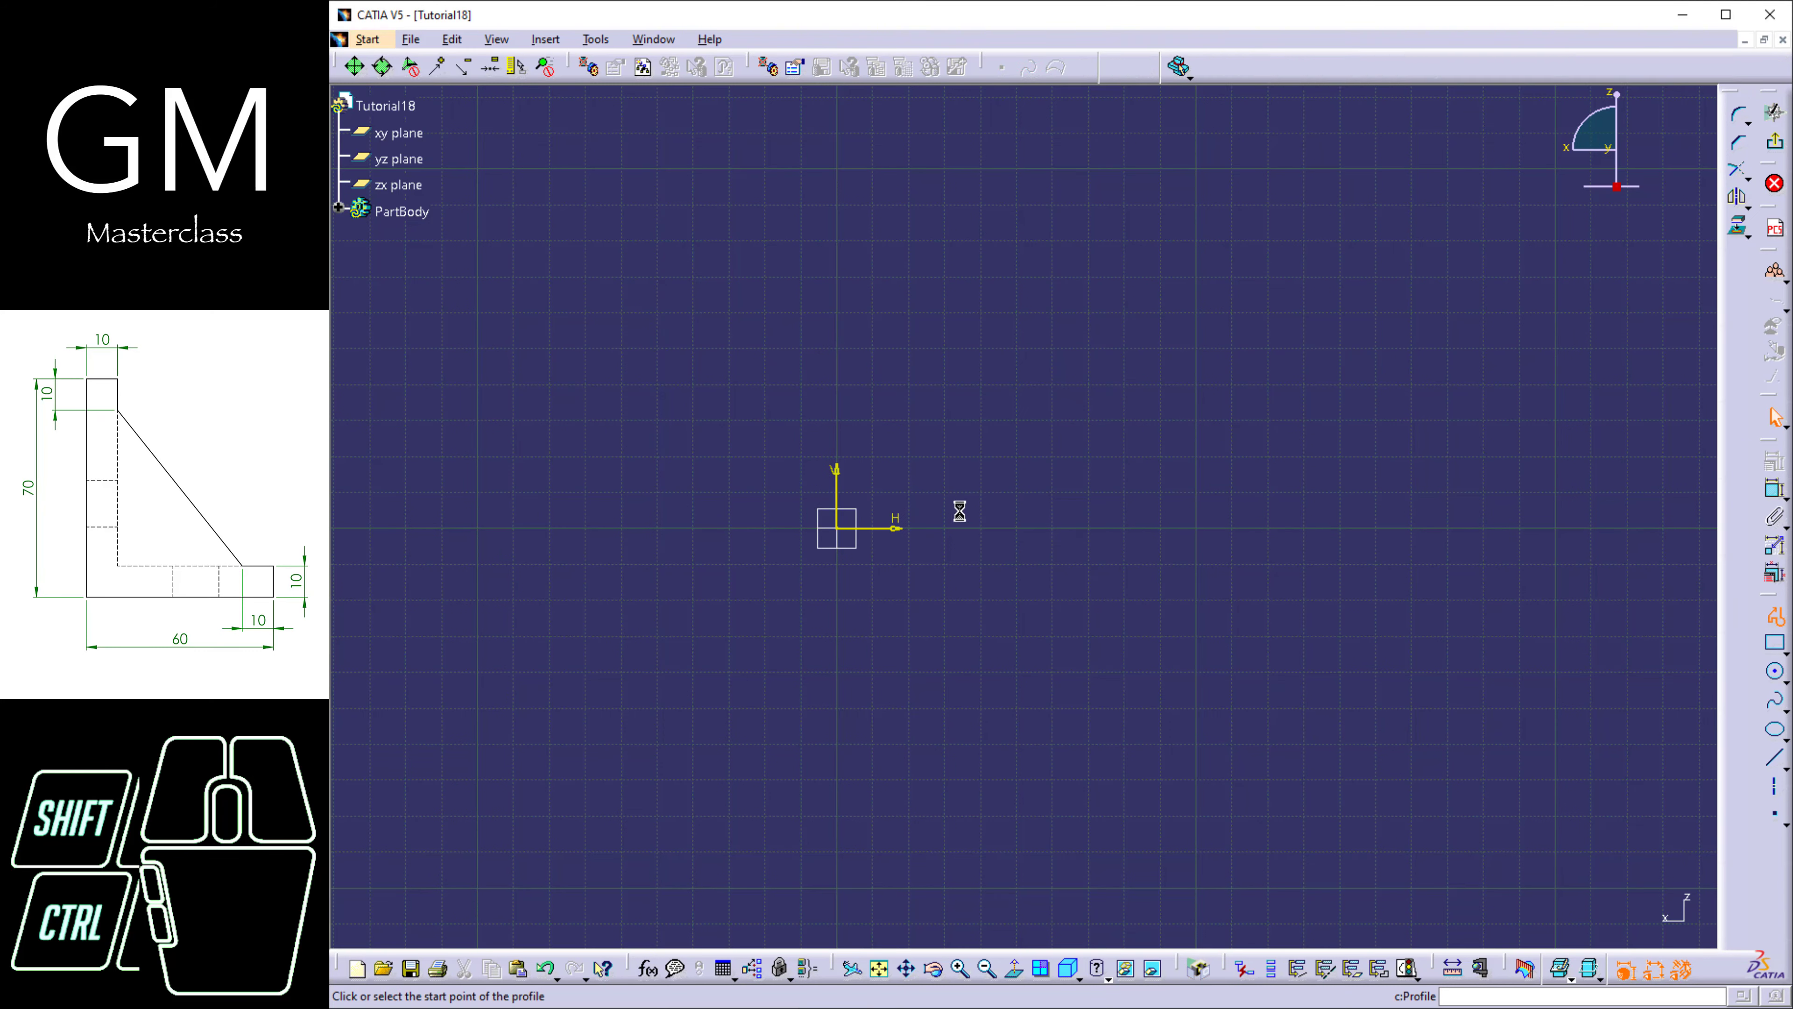
click(839, 528)
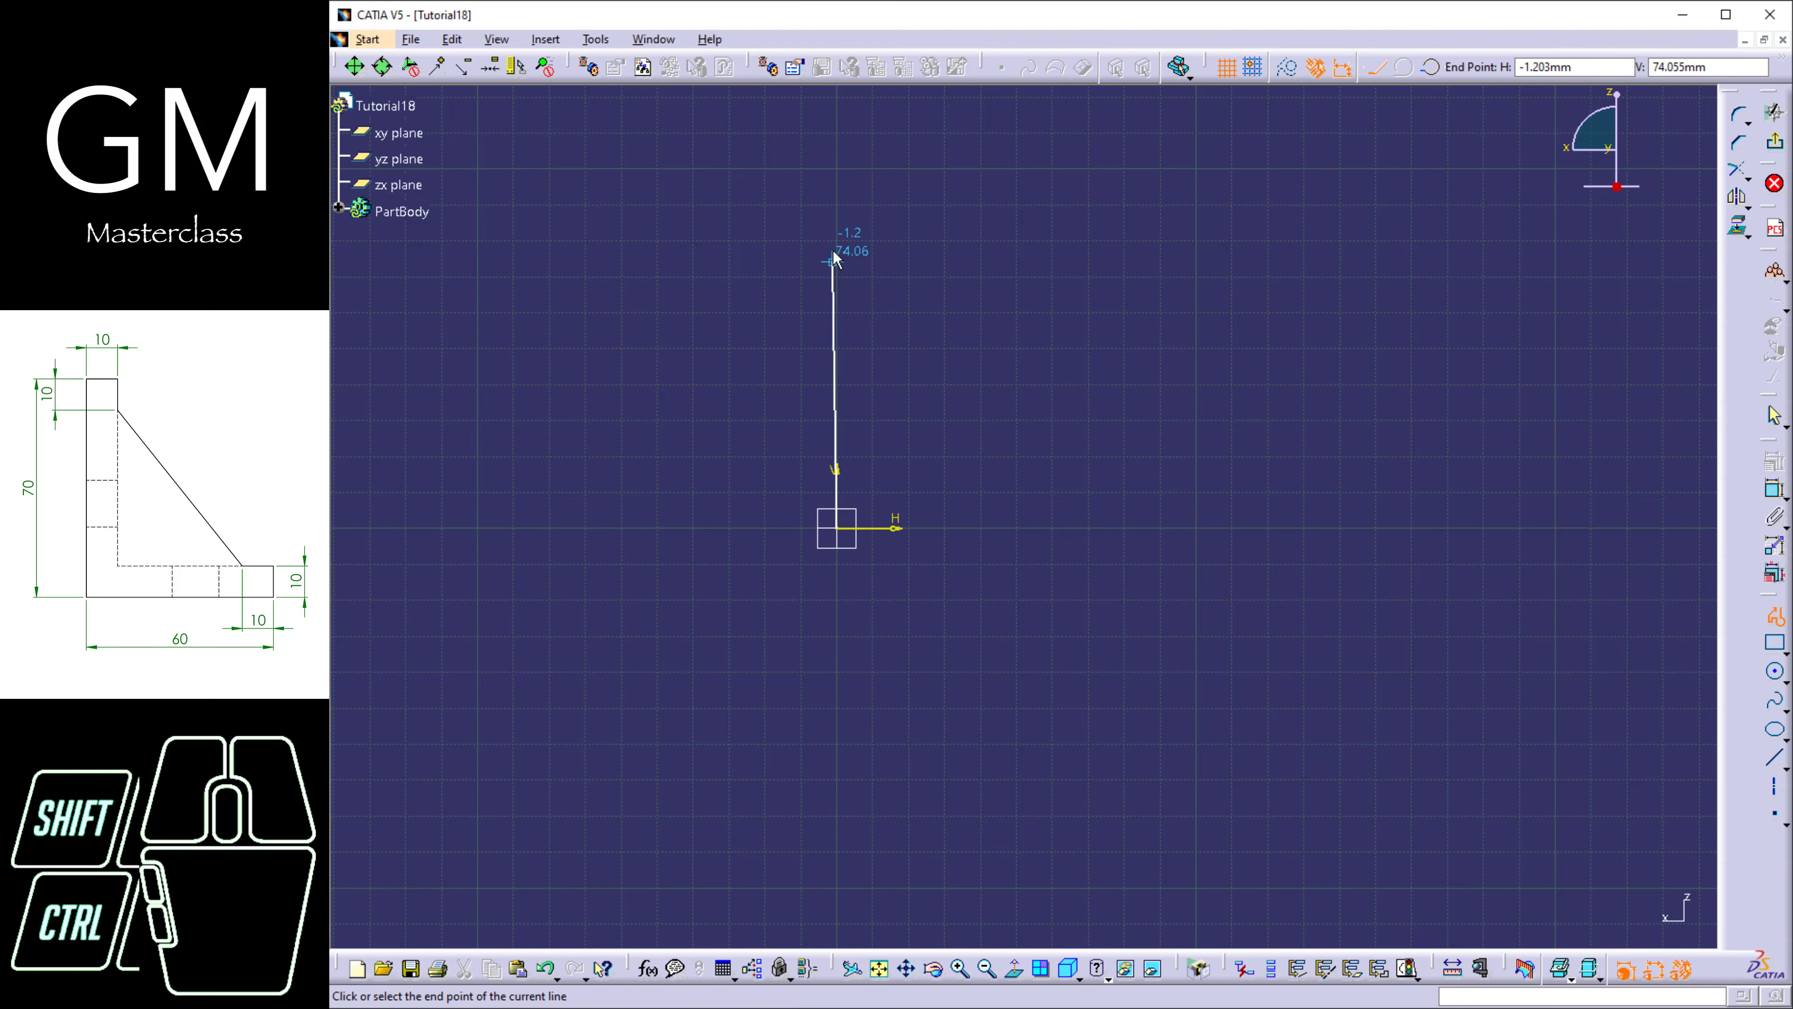
middle_drag(853, 198, 811, 329)
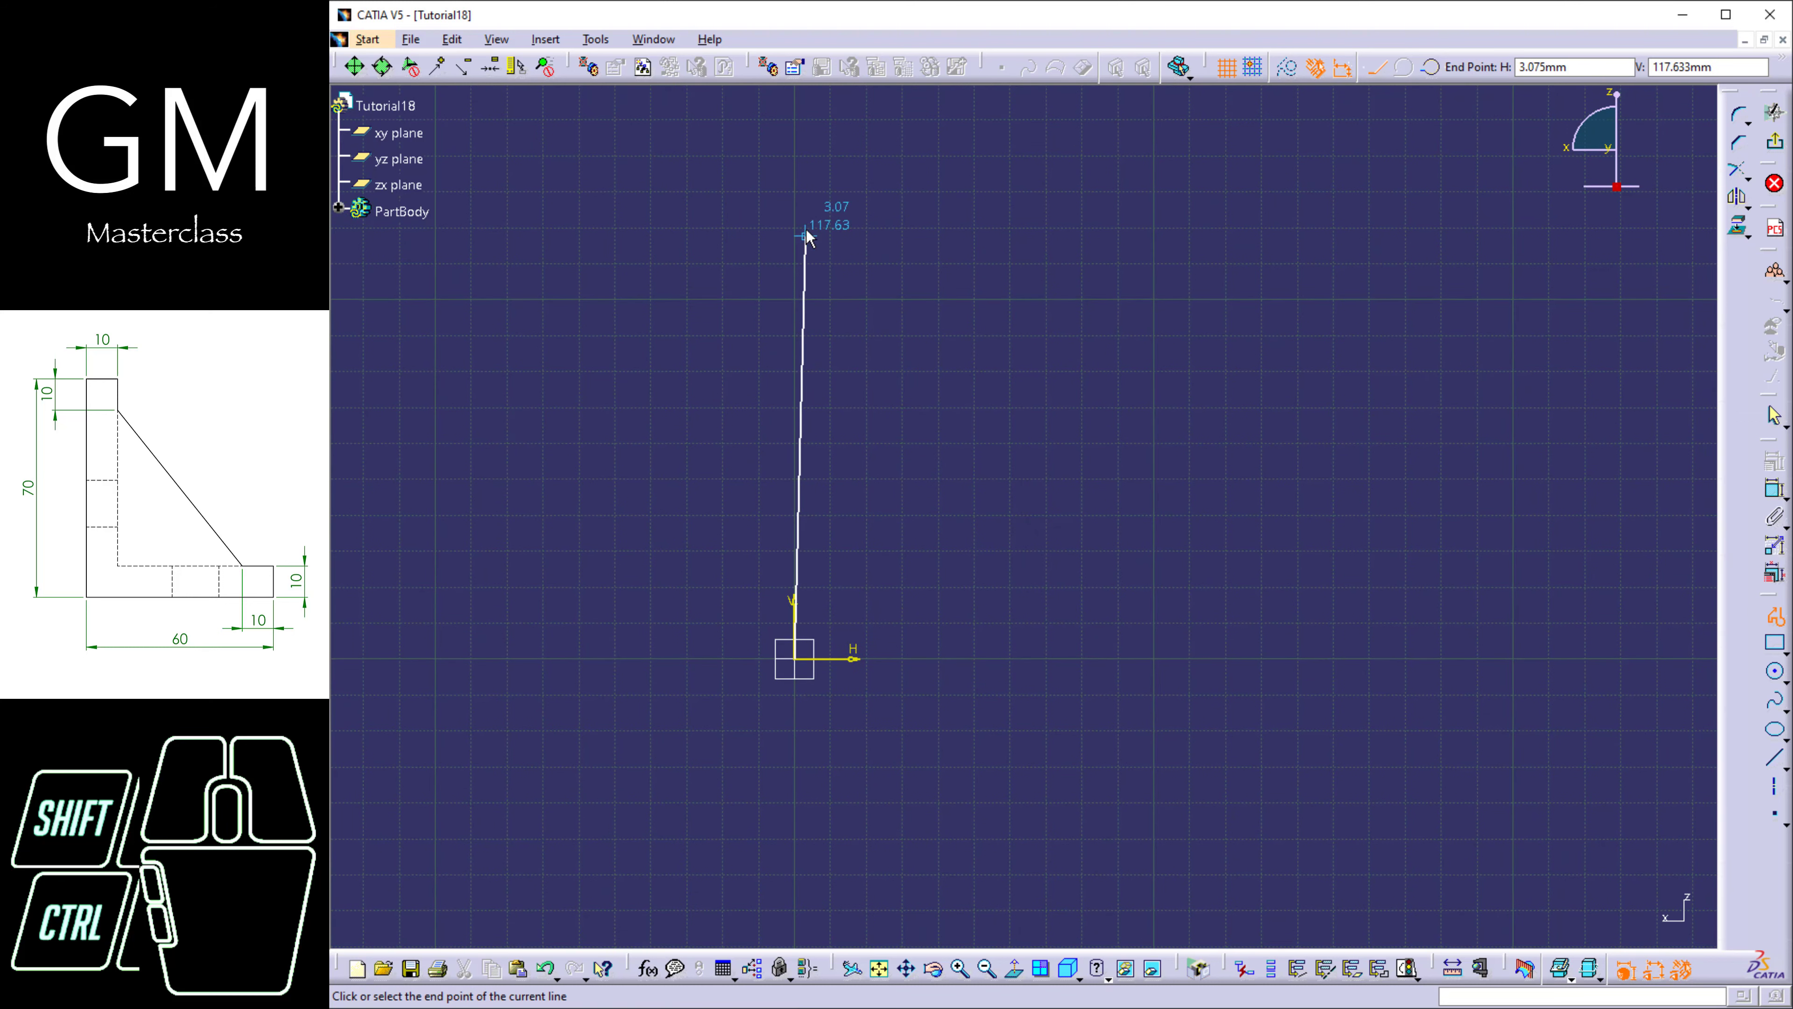
click(795, 204)
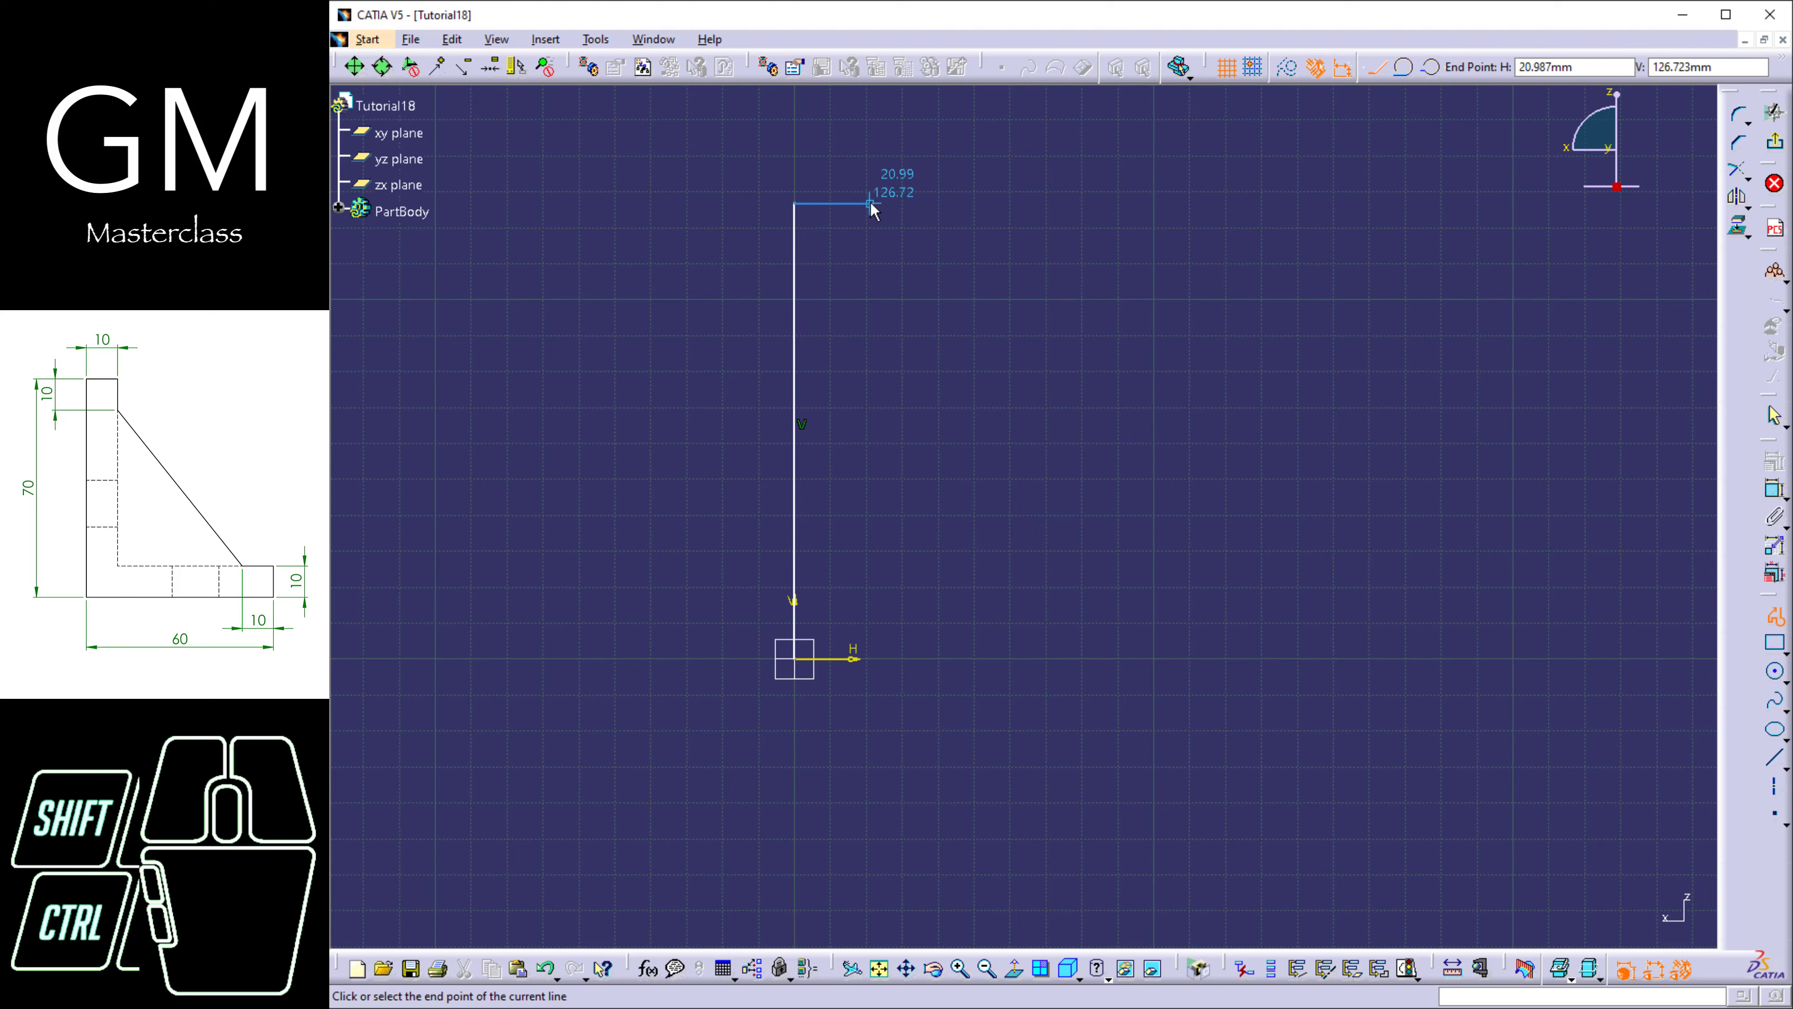
click(840, 204)
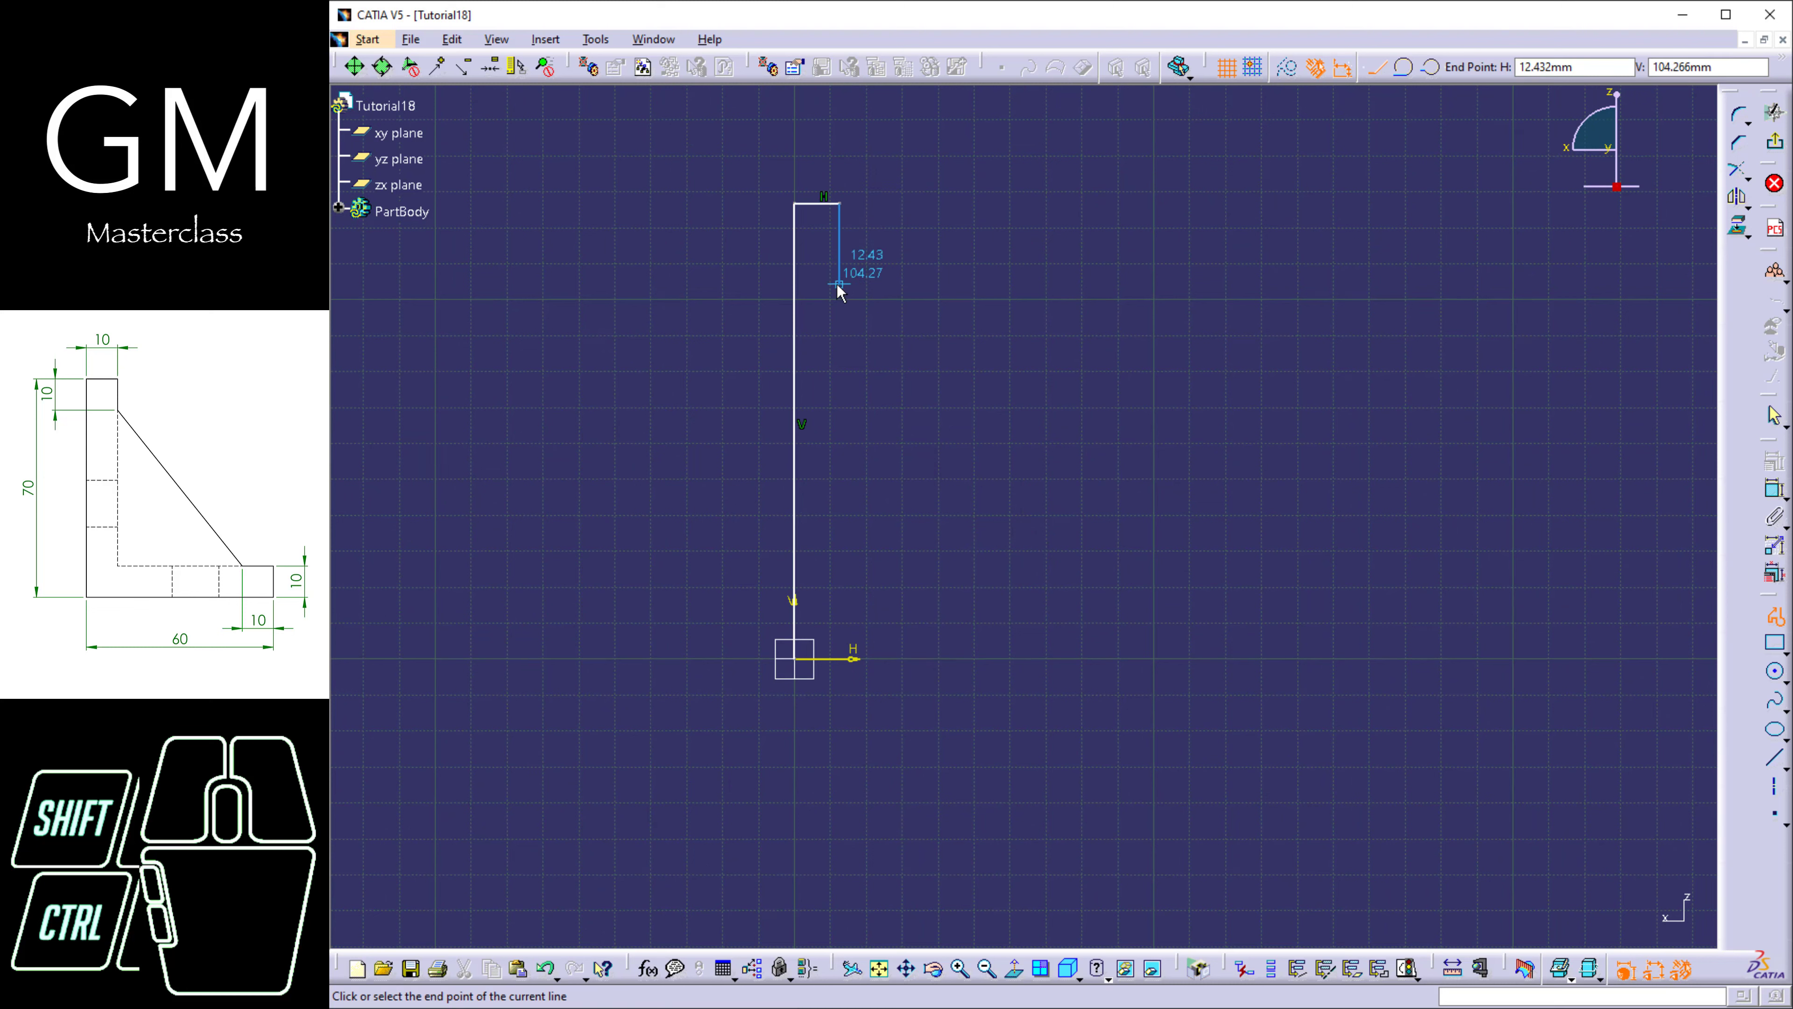
double_click(846, 258)
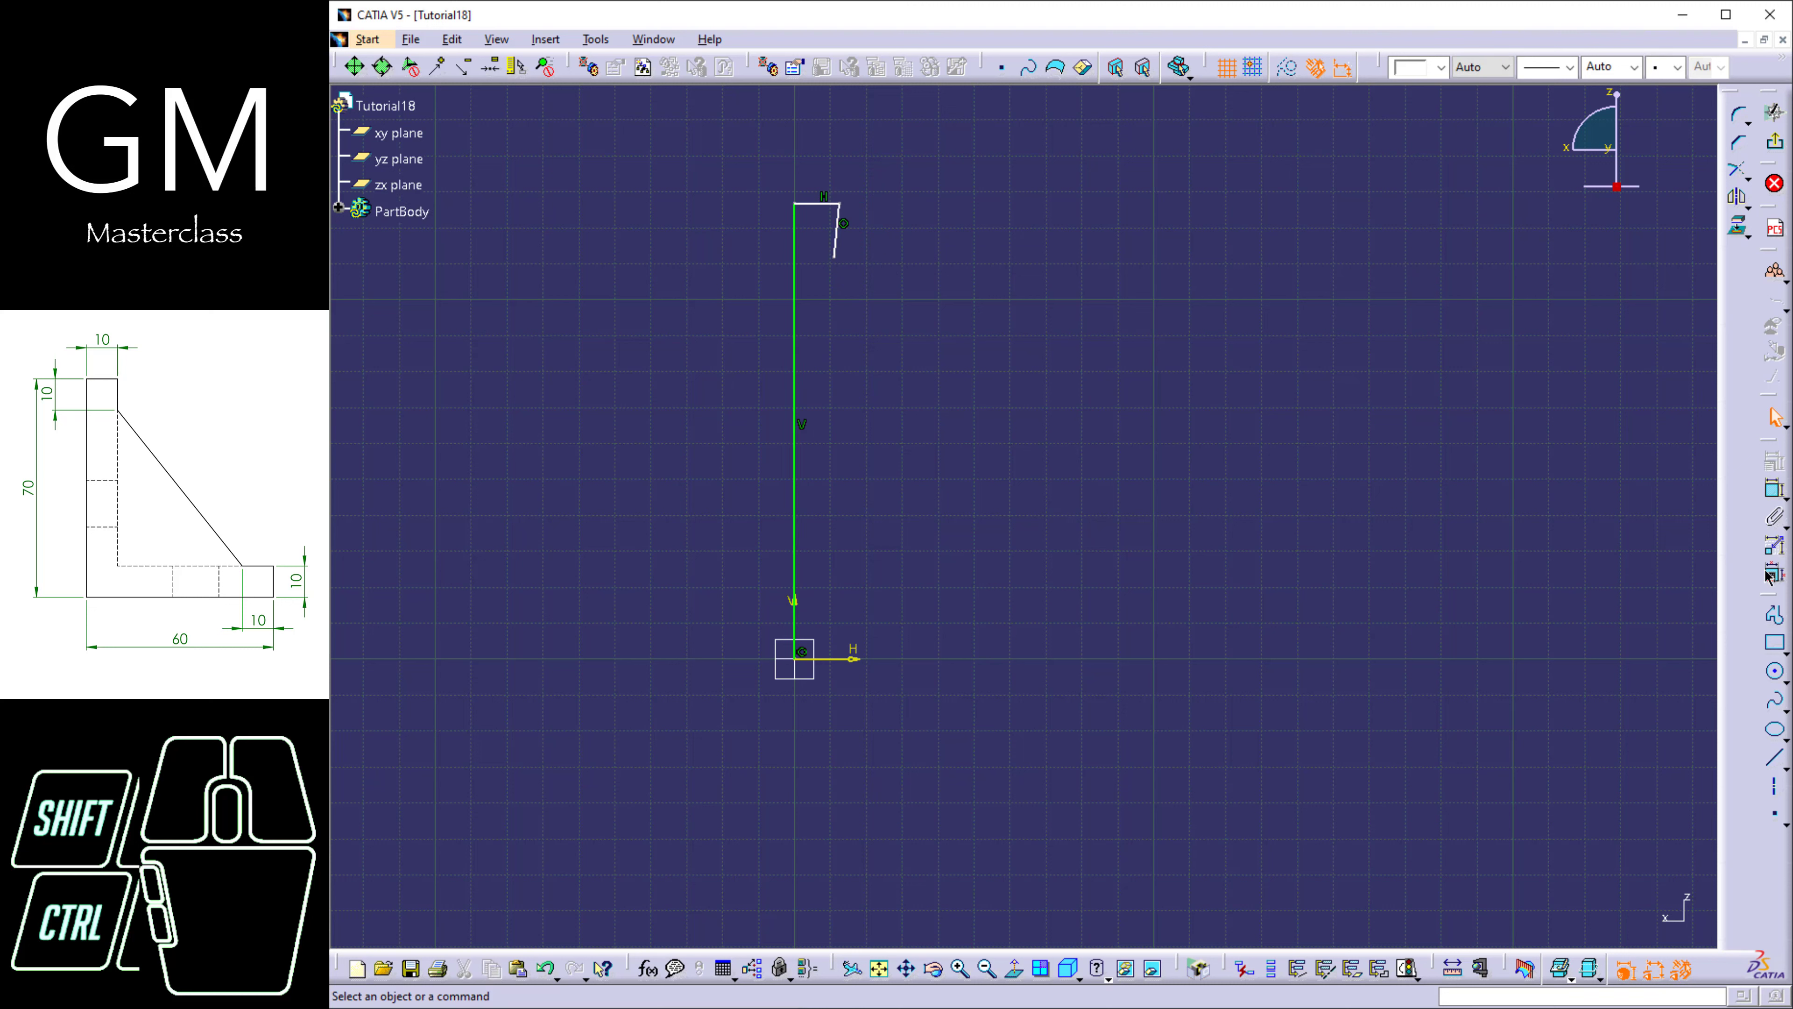
Continue the profile from its open end with a long slope, a short outward edge and a vertical edge about 102 mm from the origin, closing at the origin.
click(1777, 617)
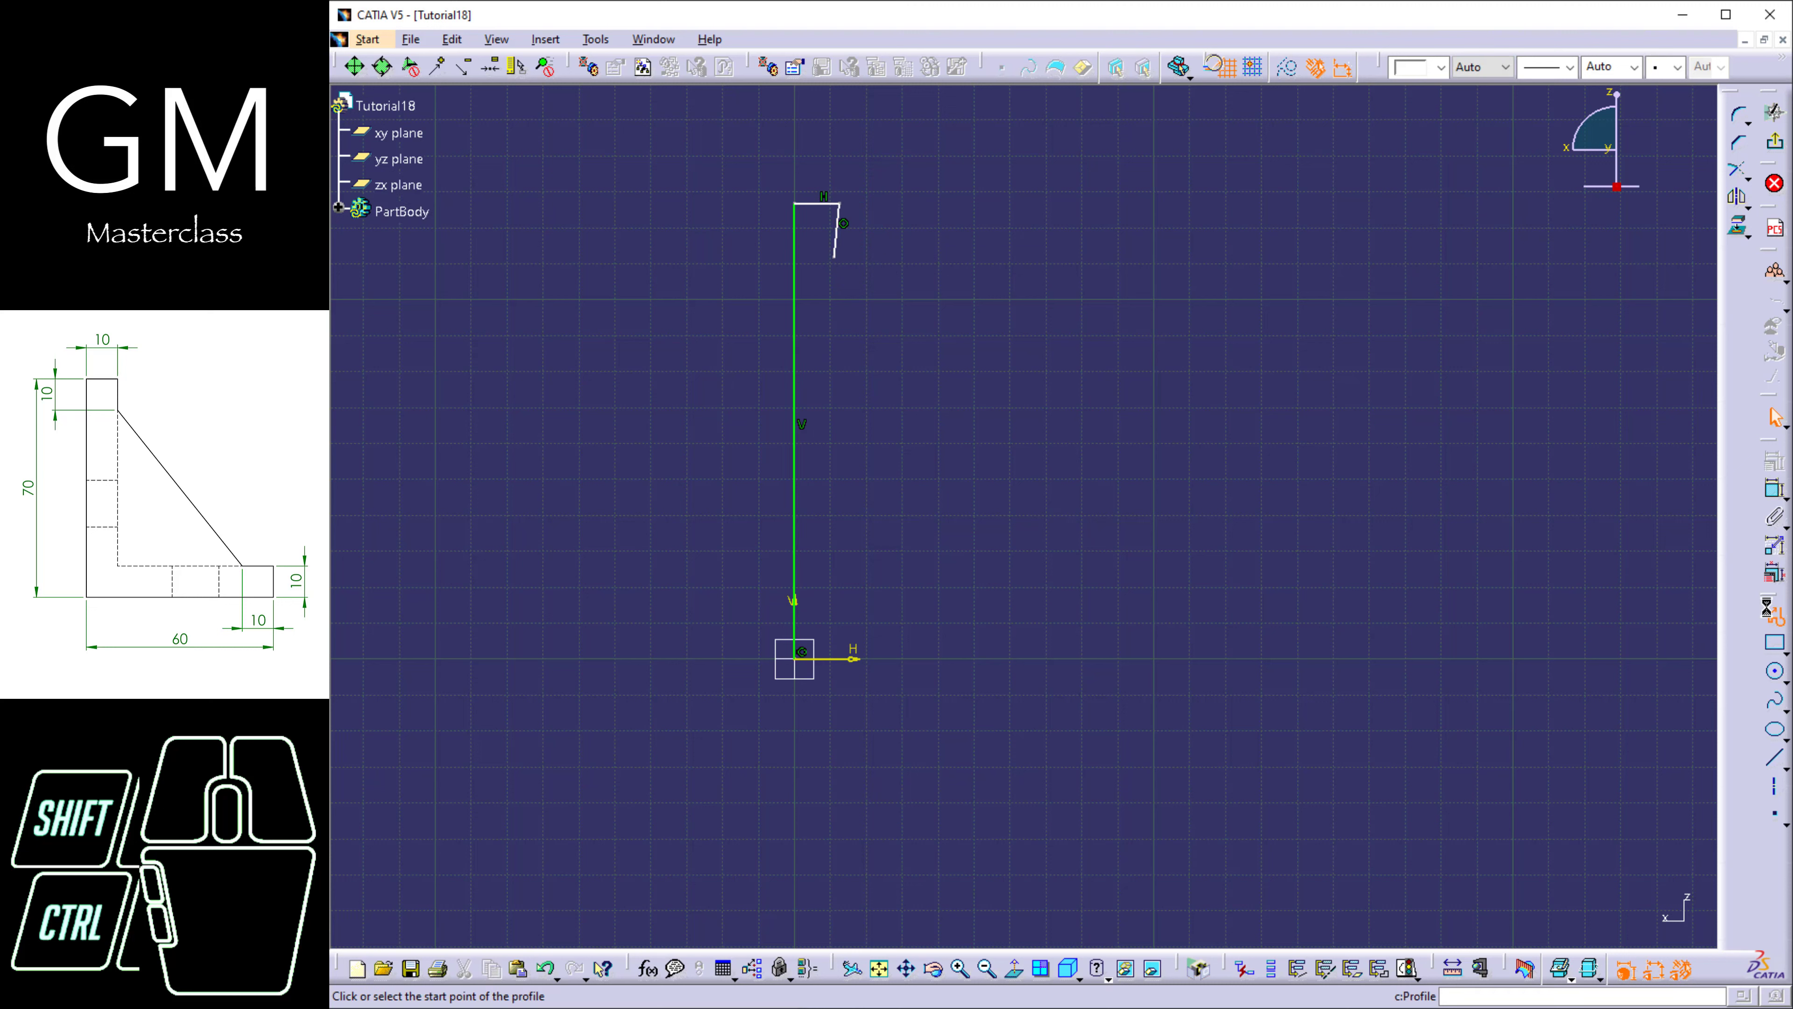
click(837, 259)
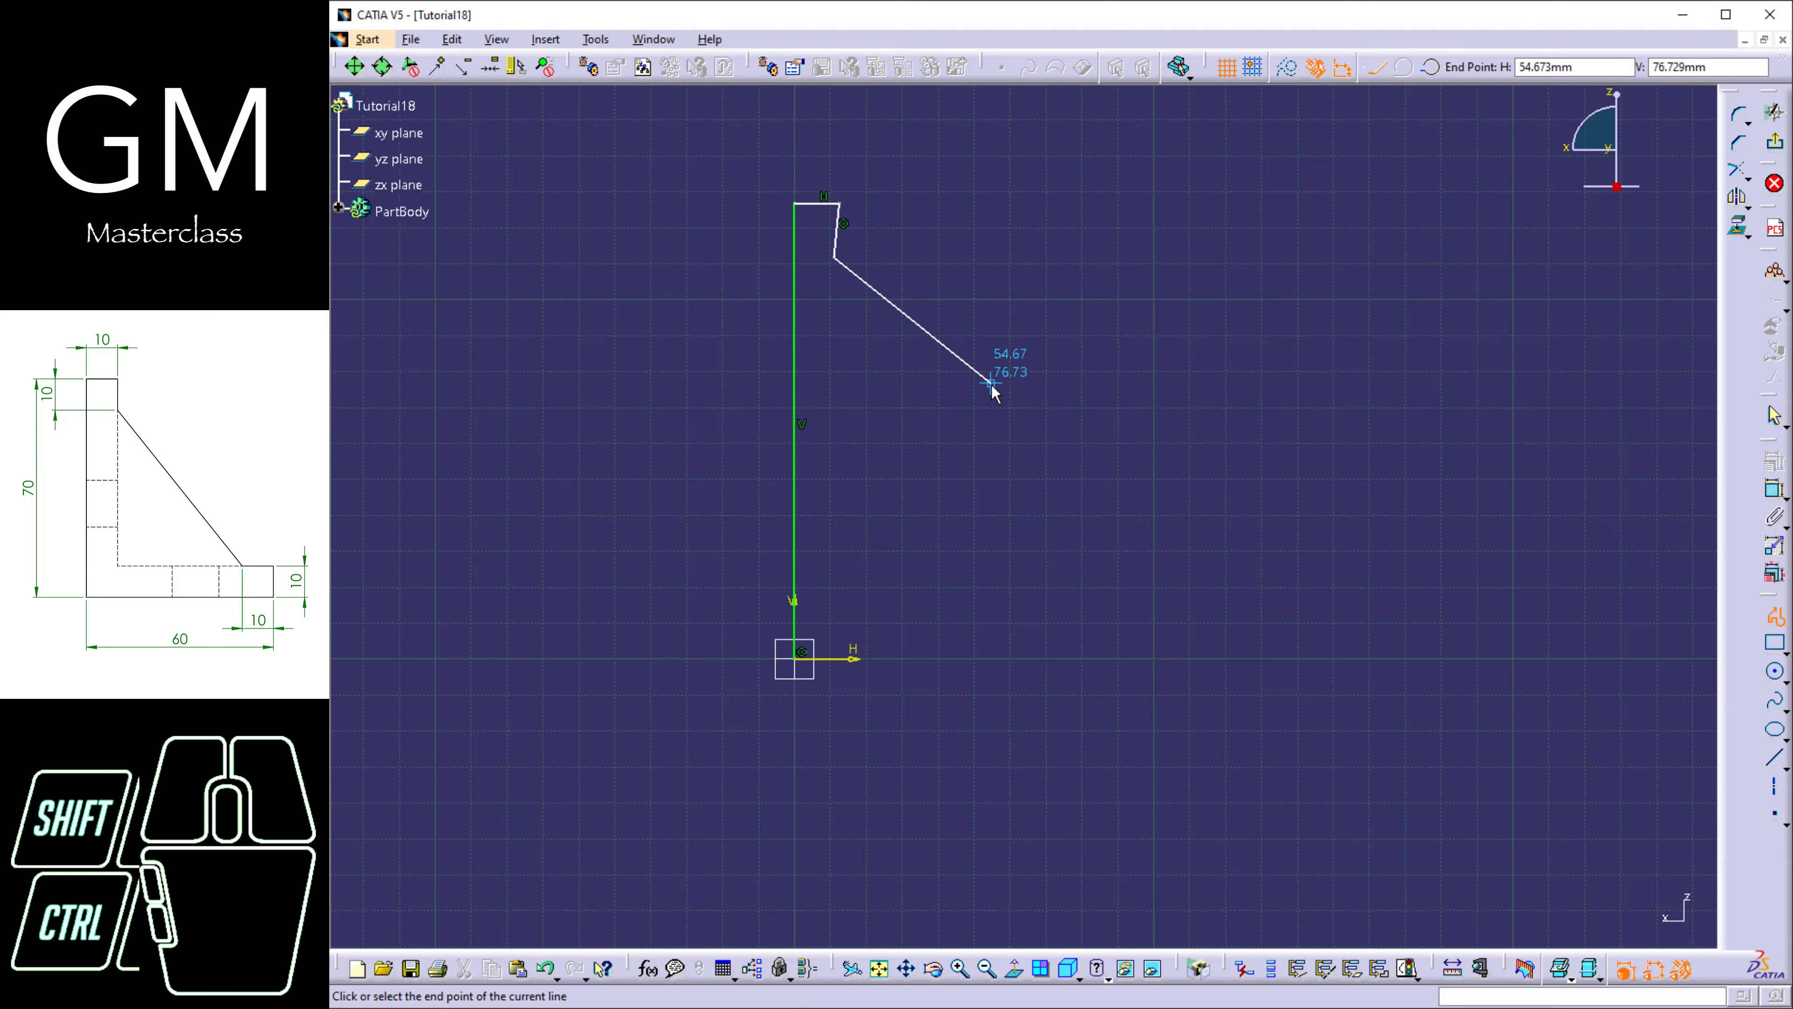
click(1071, 602)
click(1161, 569)
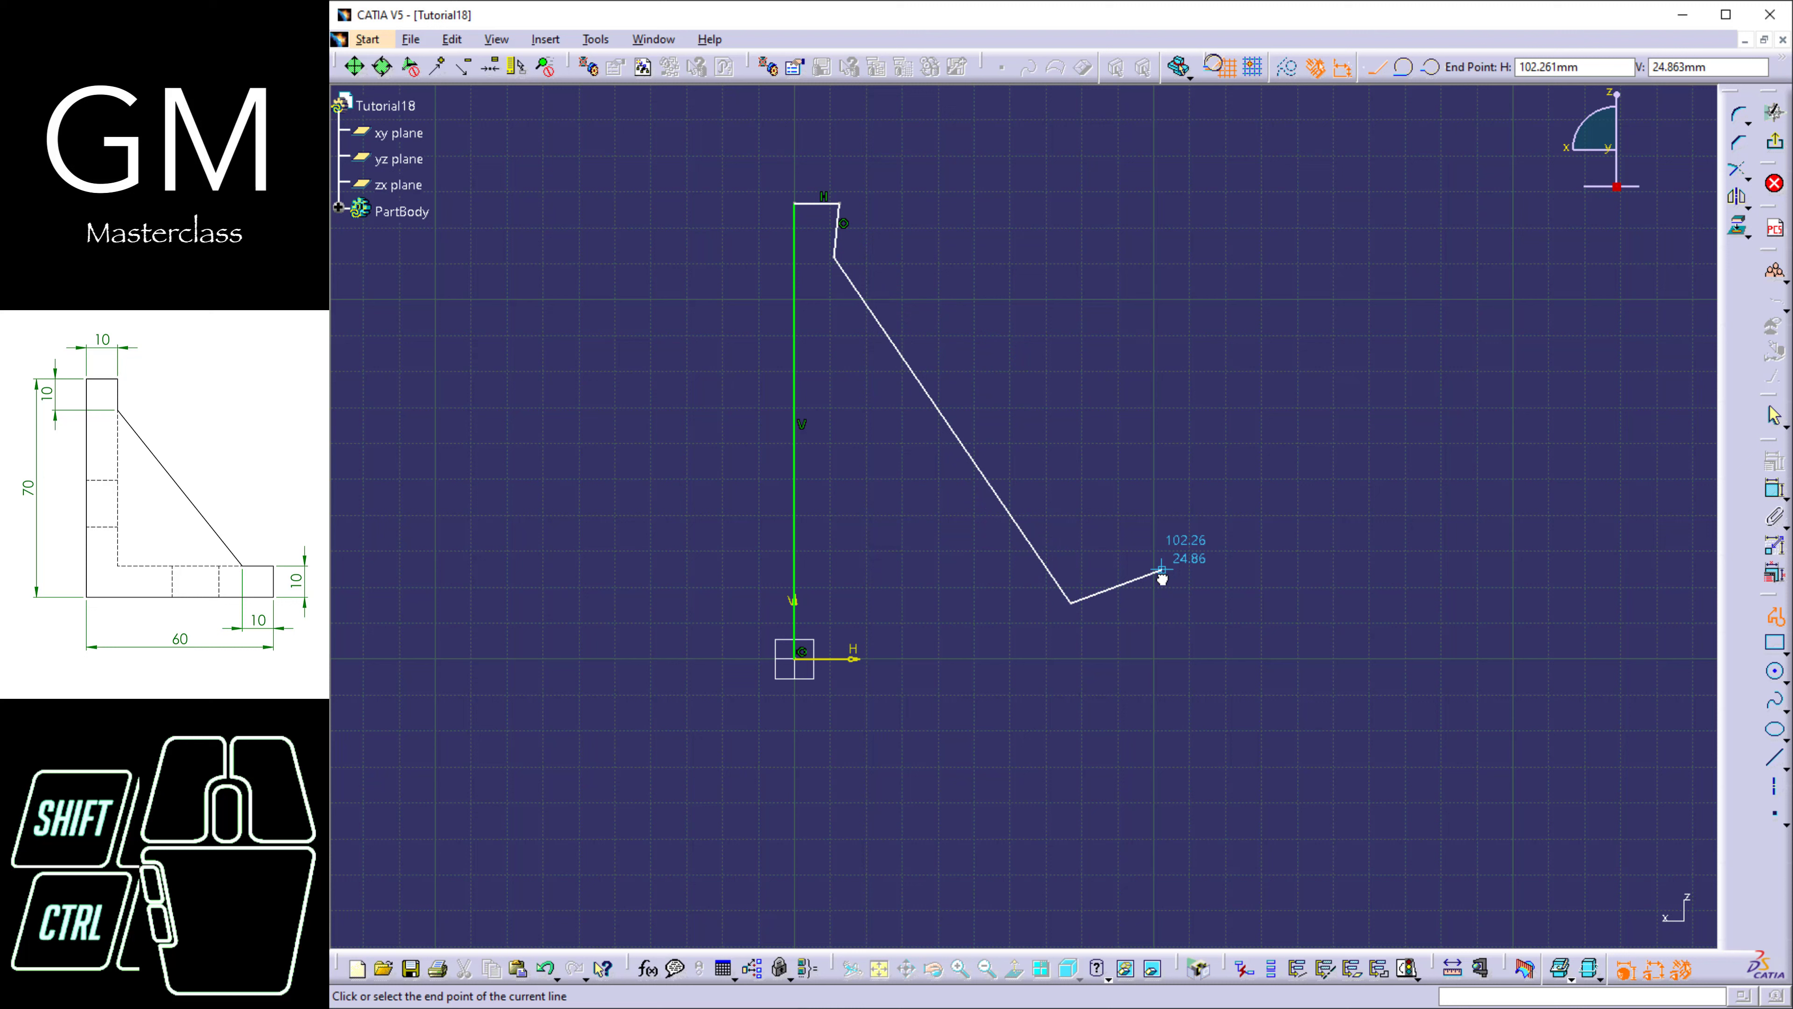
click(1162, 659)
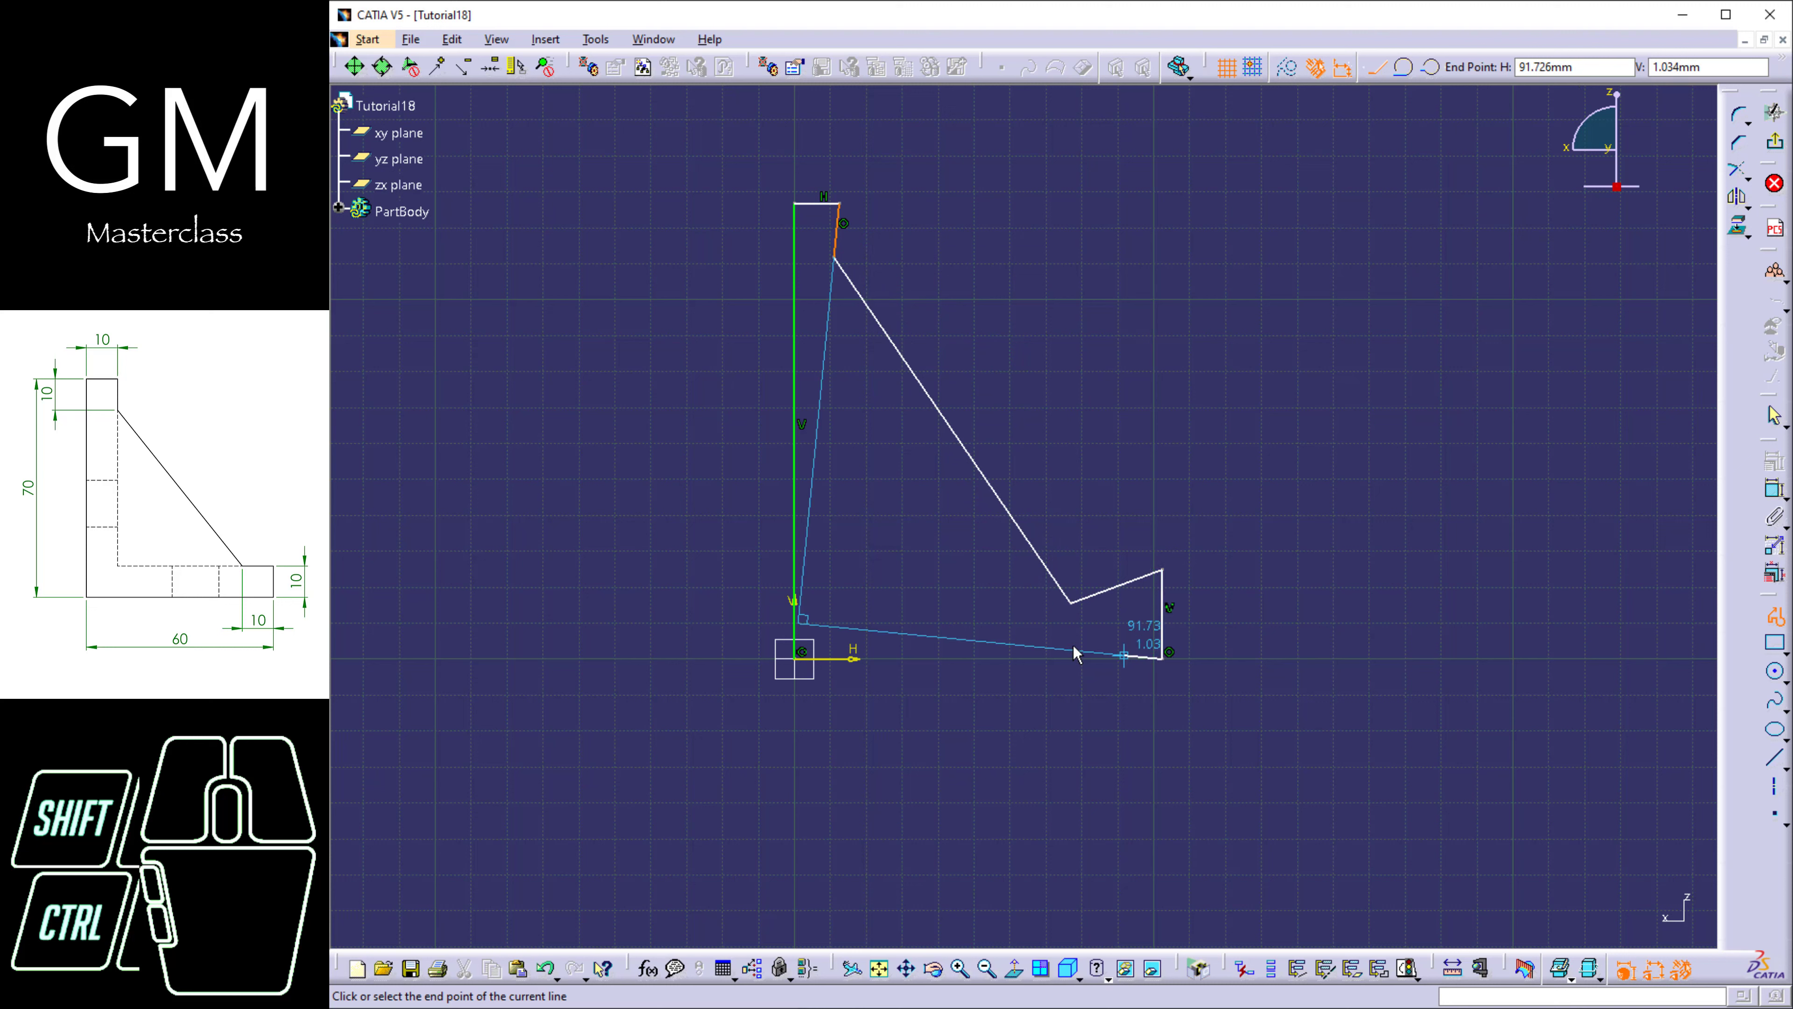
click(794, 660)
click(873, 573)
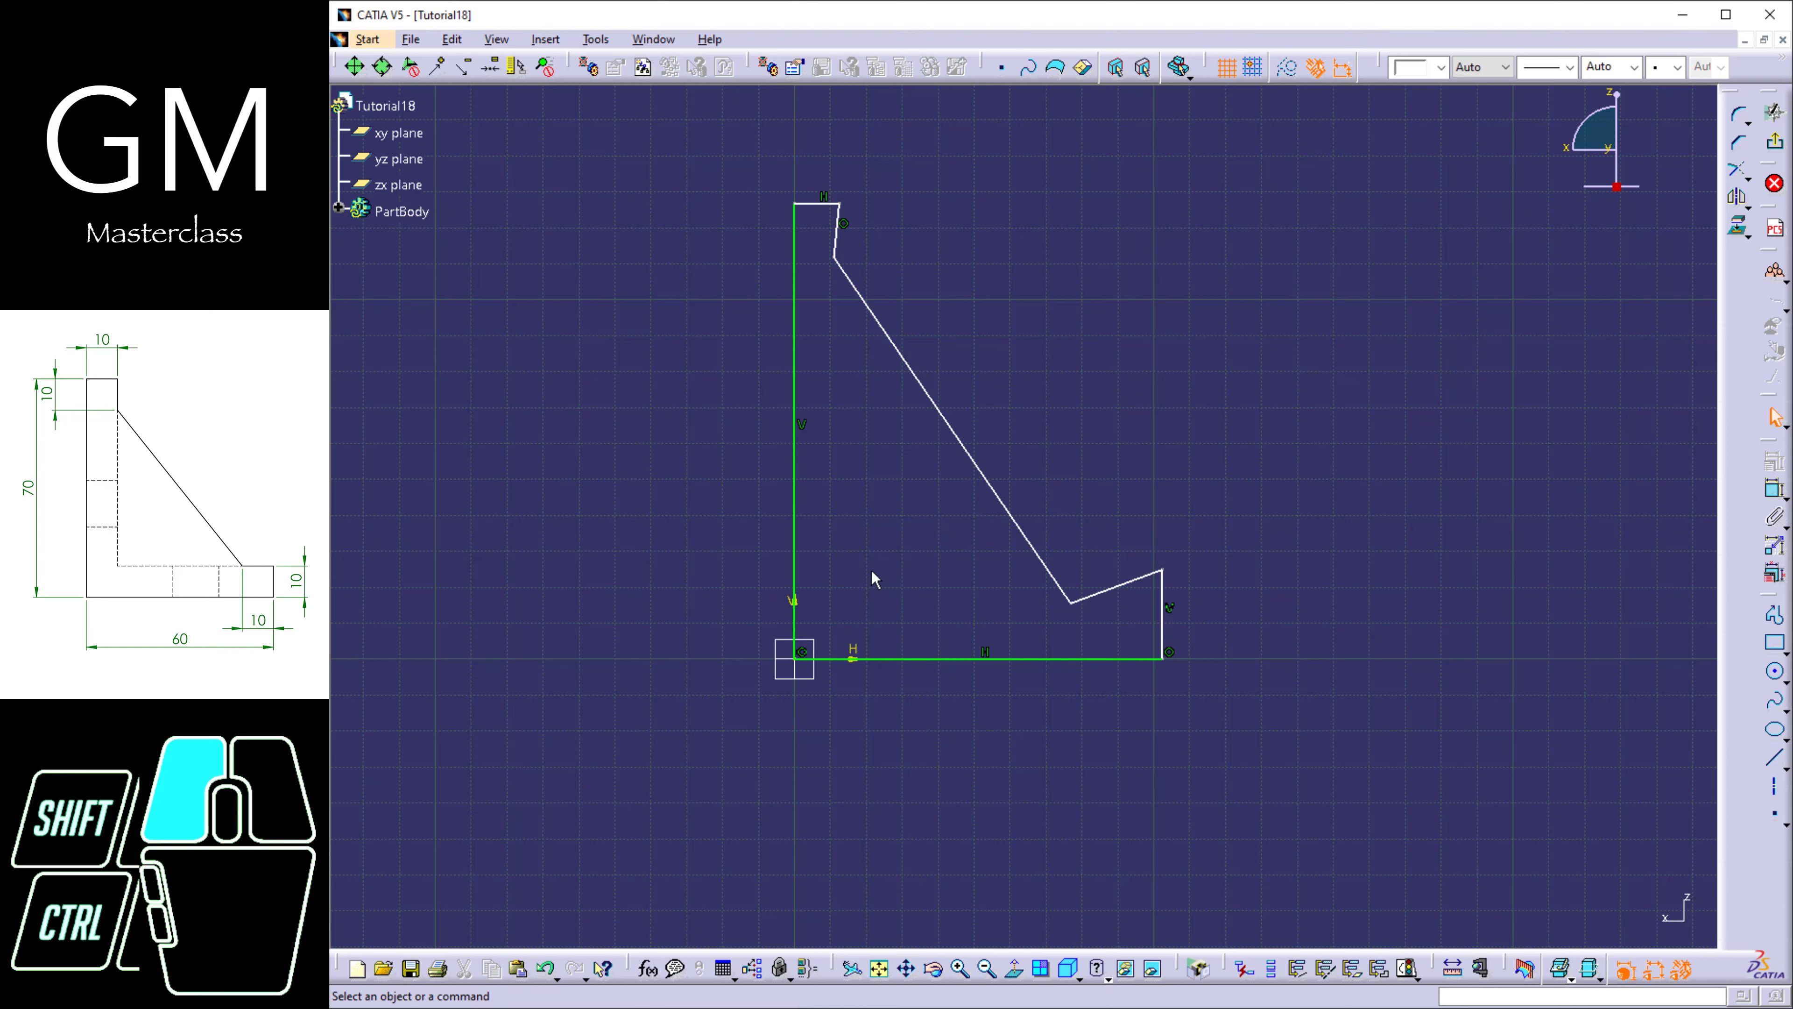
Constrain the slanted short line at the foot of the slope to be horizontal.
click(1101, 592)
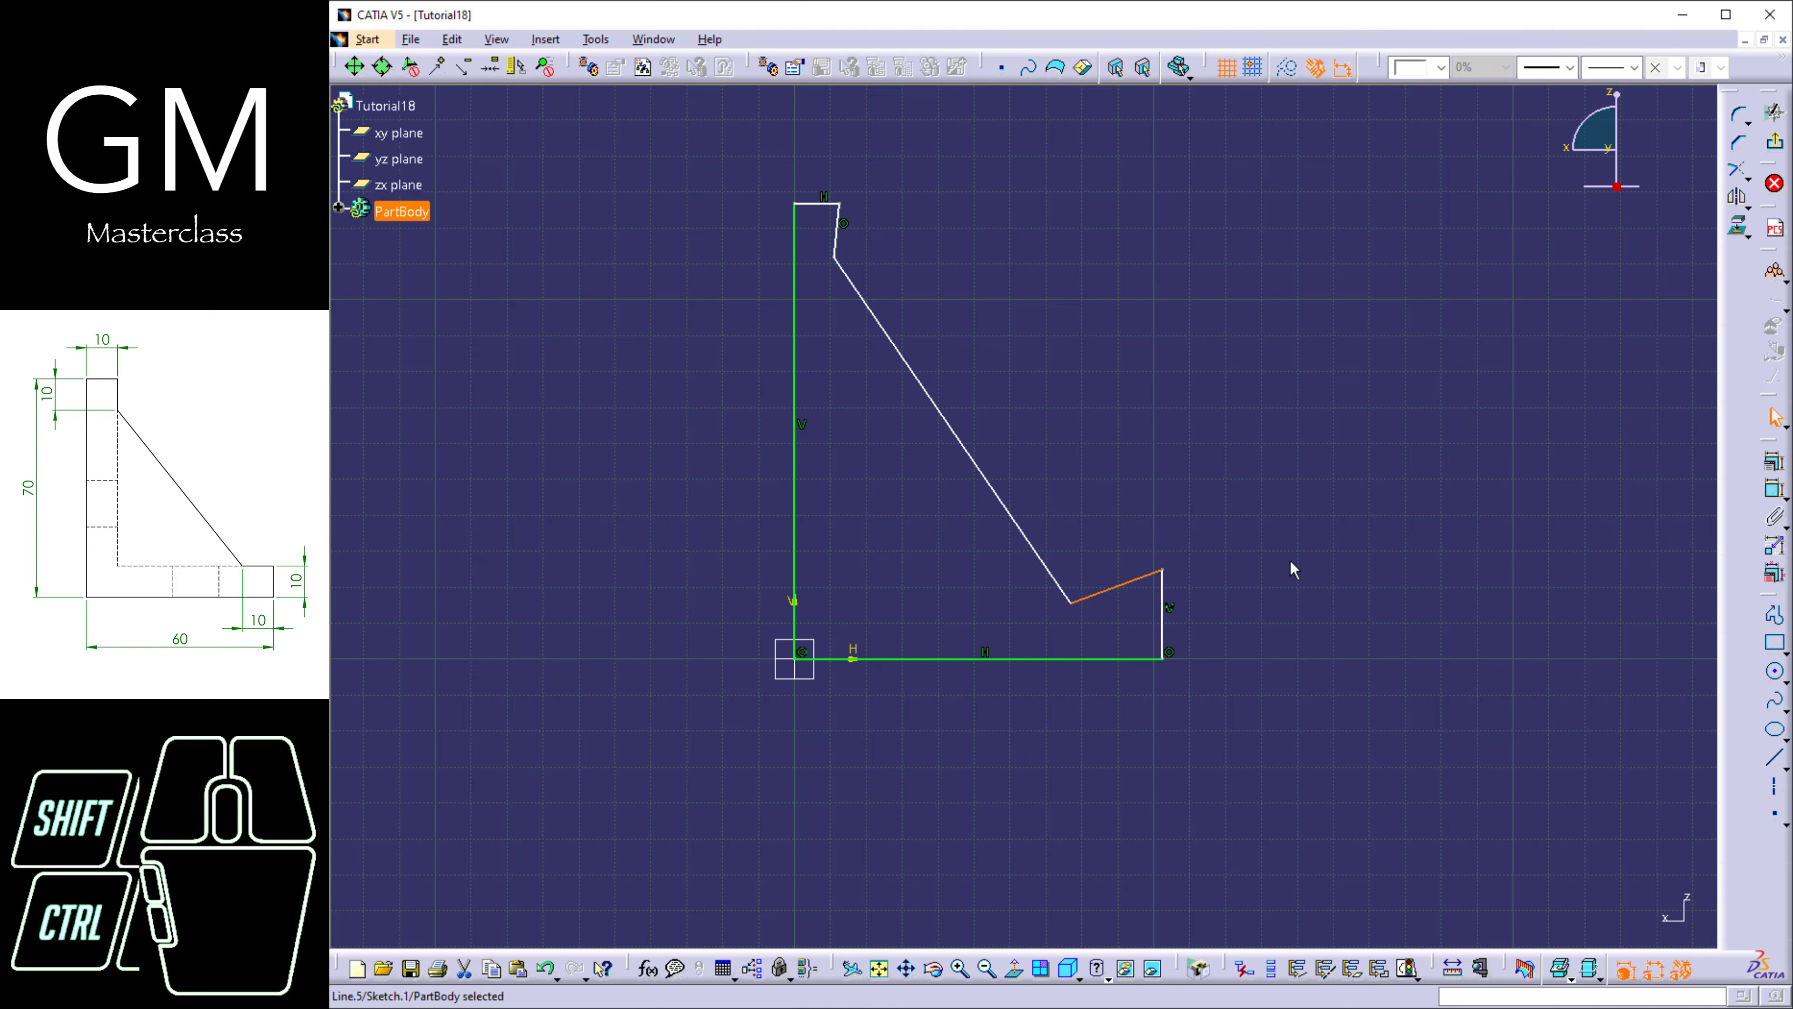
right_click(1139, 586)
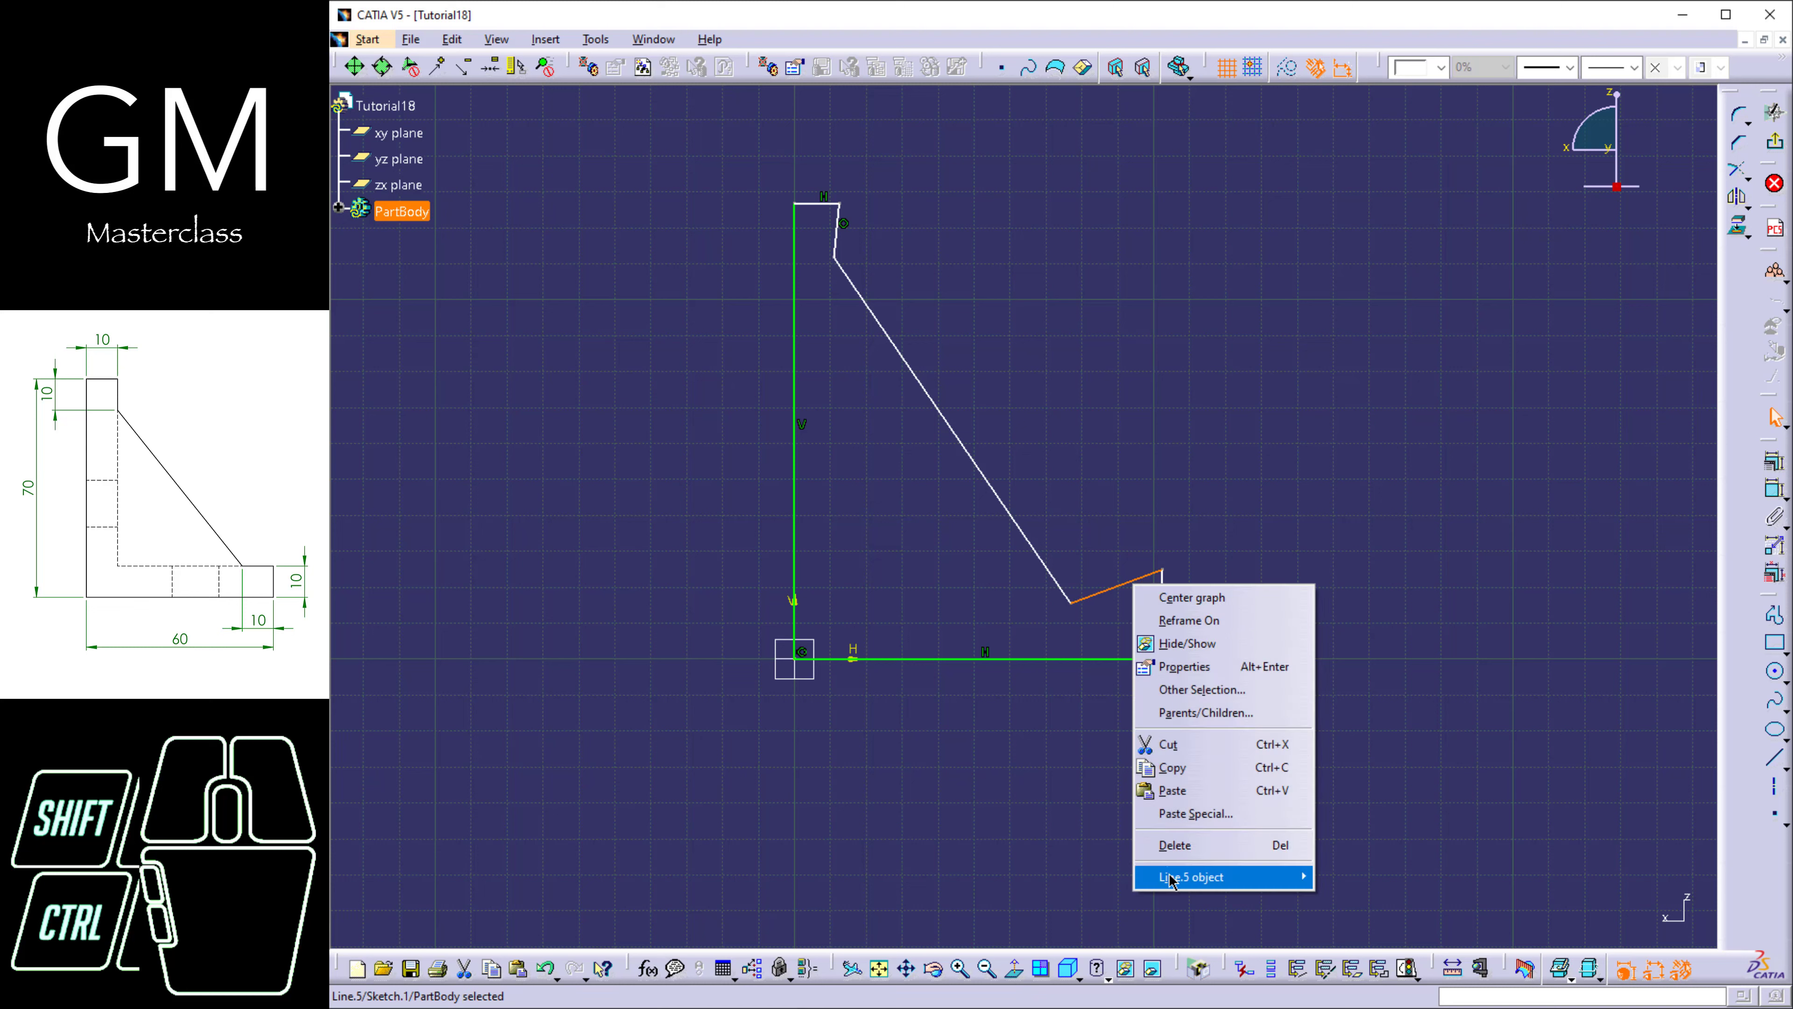
mouse_move(1170, 878)
click(1363, 698)
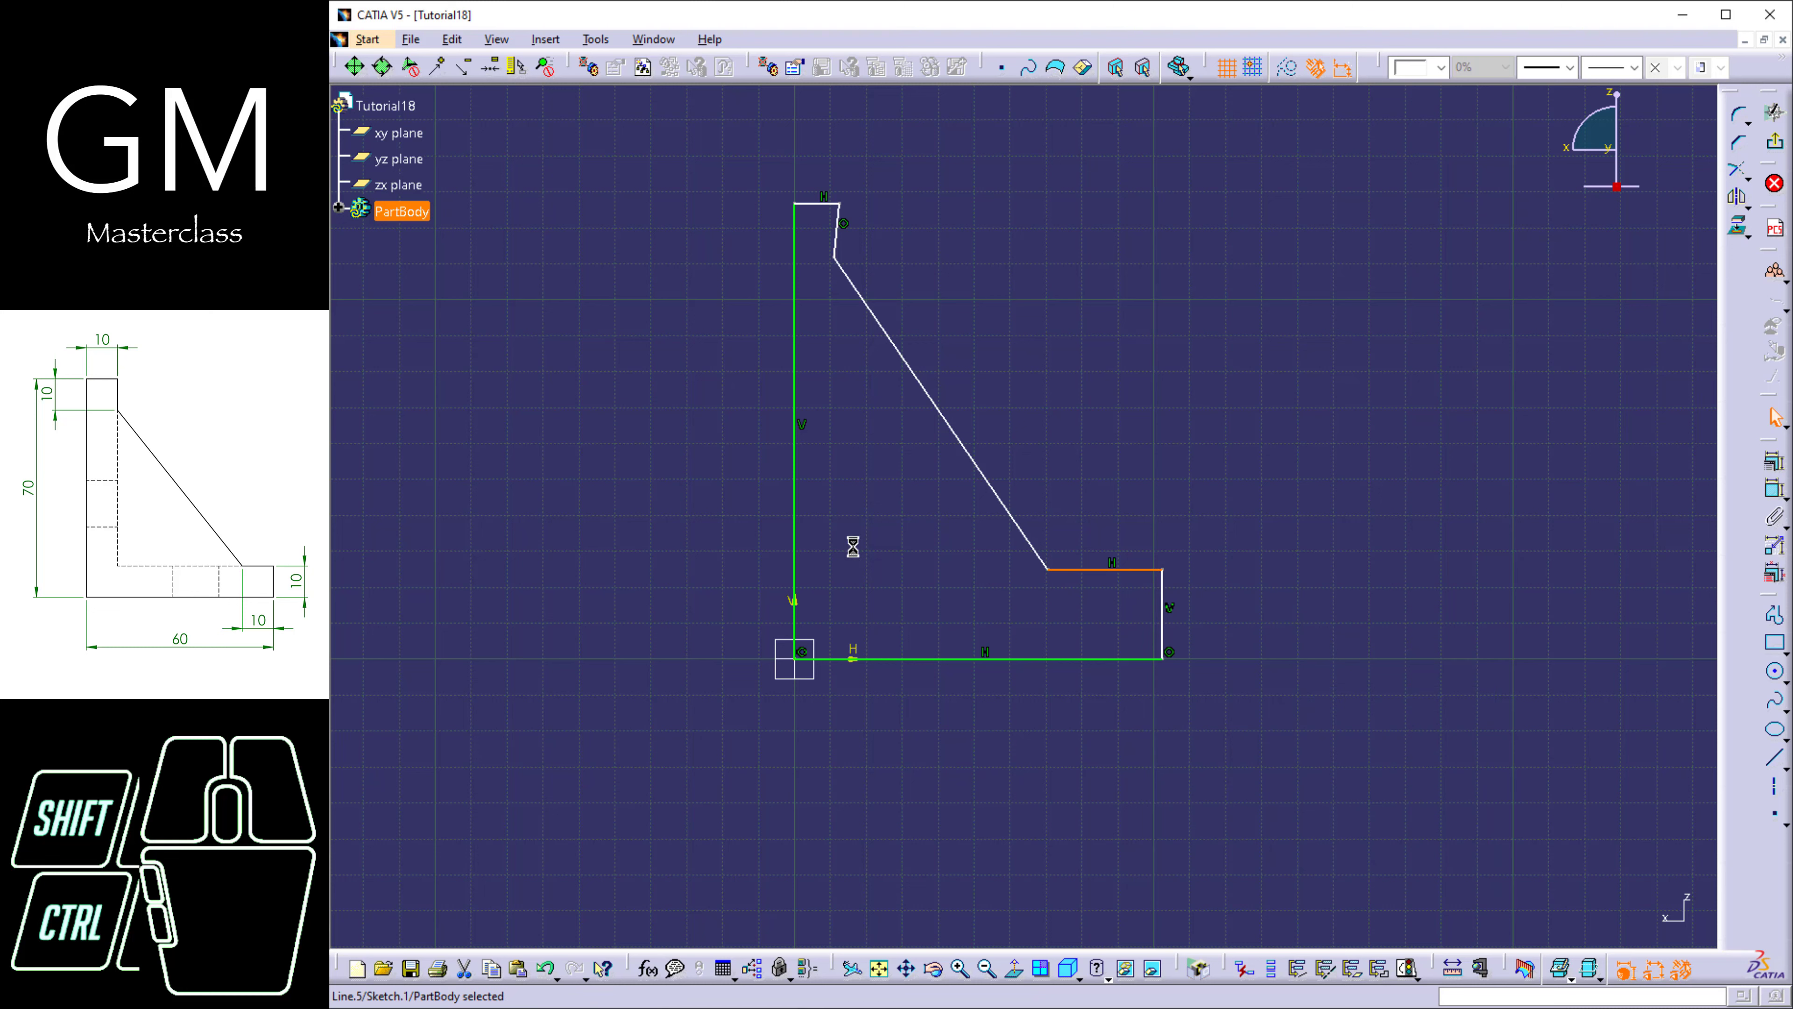
Apply a horizontal constraint to the short descending line at the profile's upper end.
click(839, 244)
right_click(838, 244)
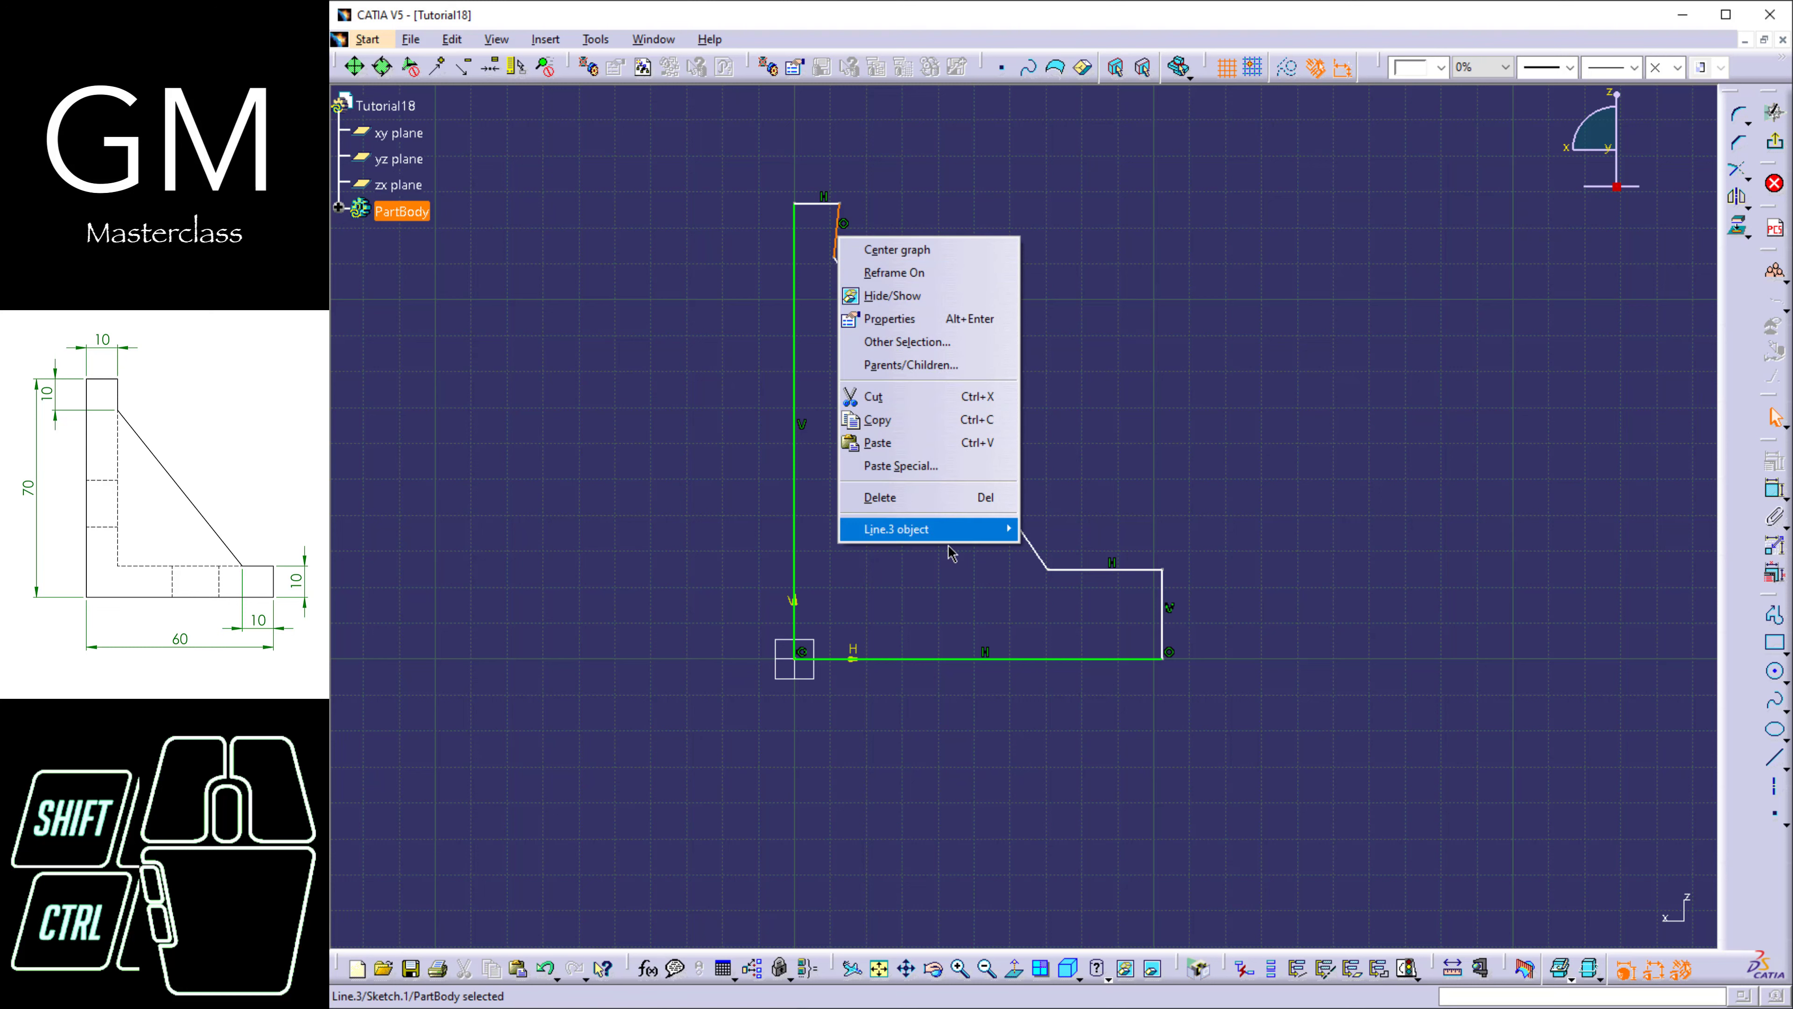
mouse_move(960, 529)
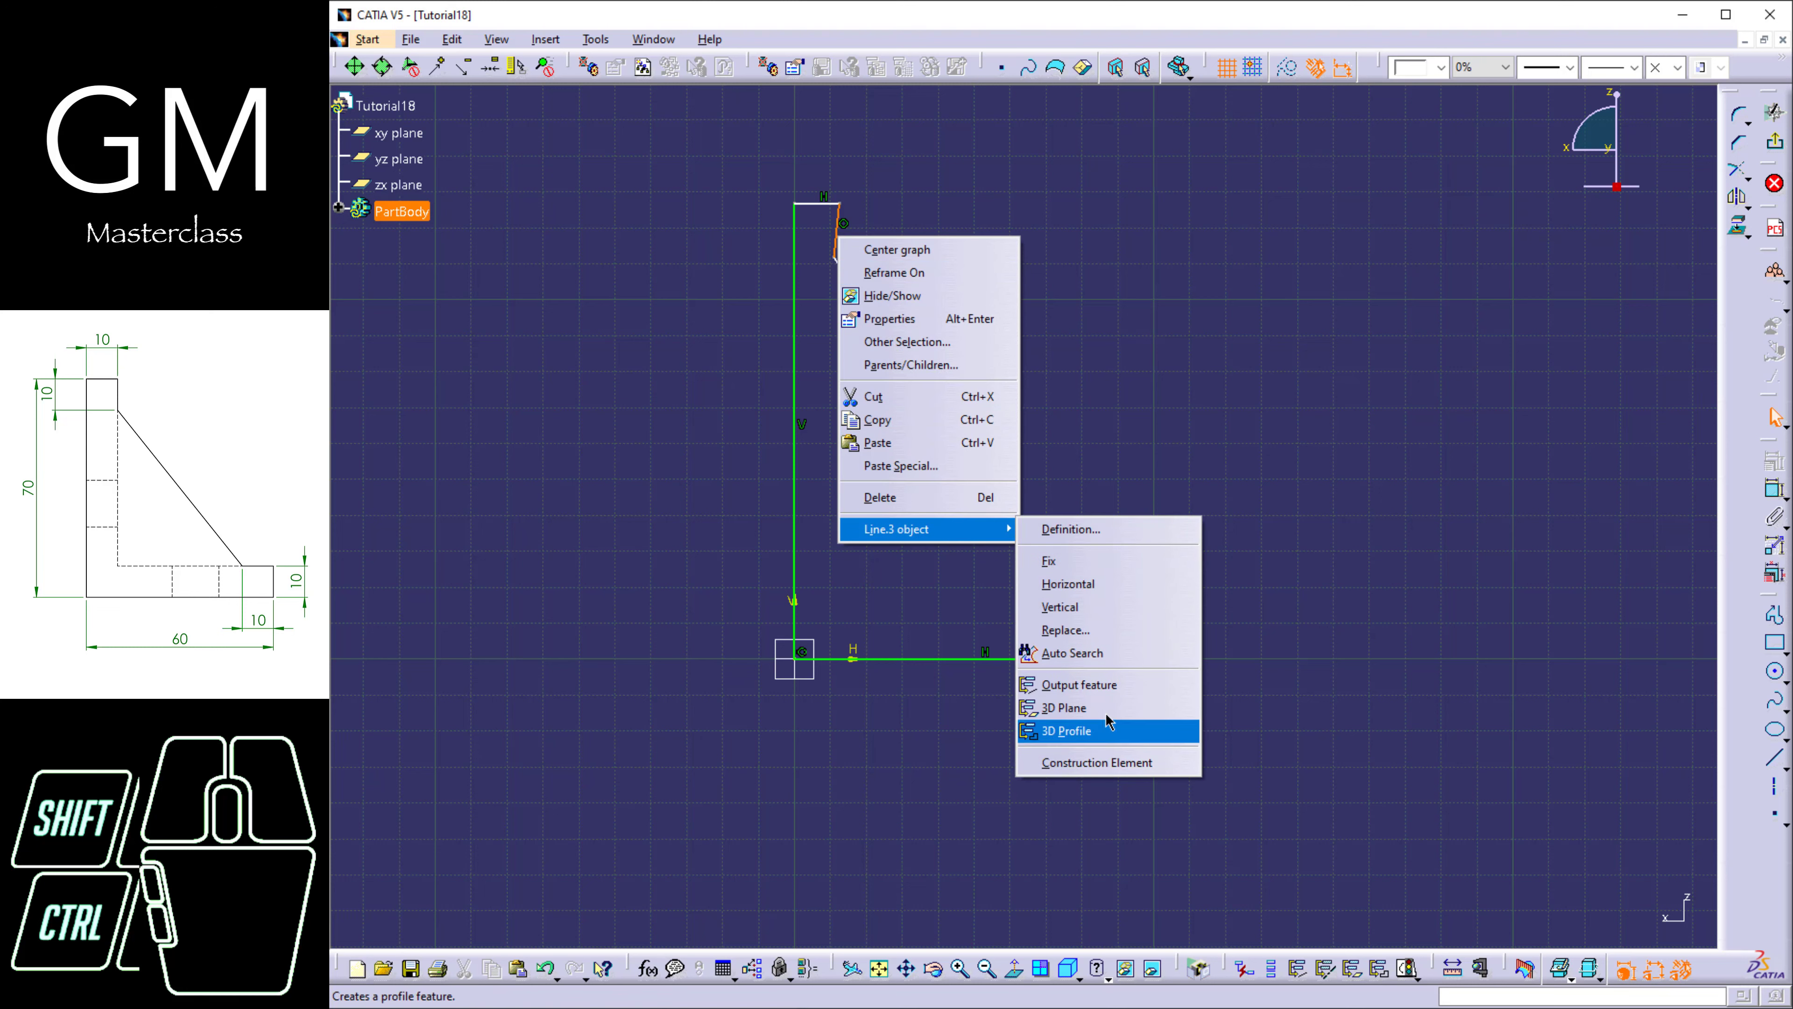
click(1067, 583)
click(964, 356)
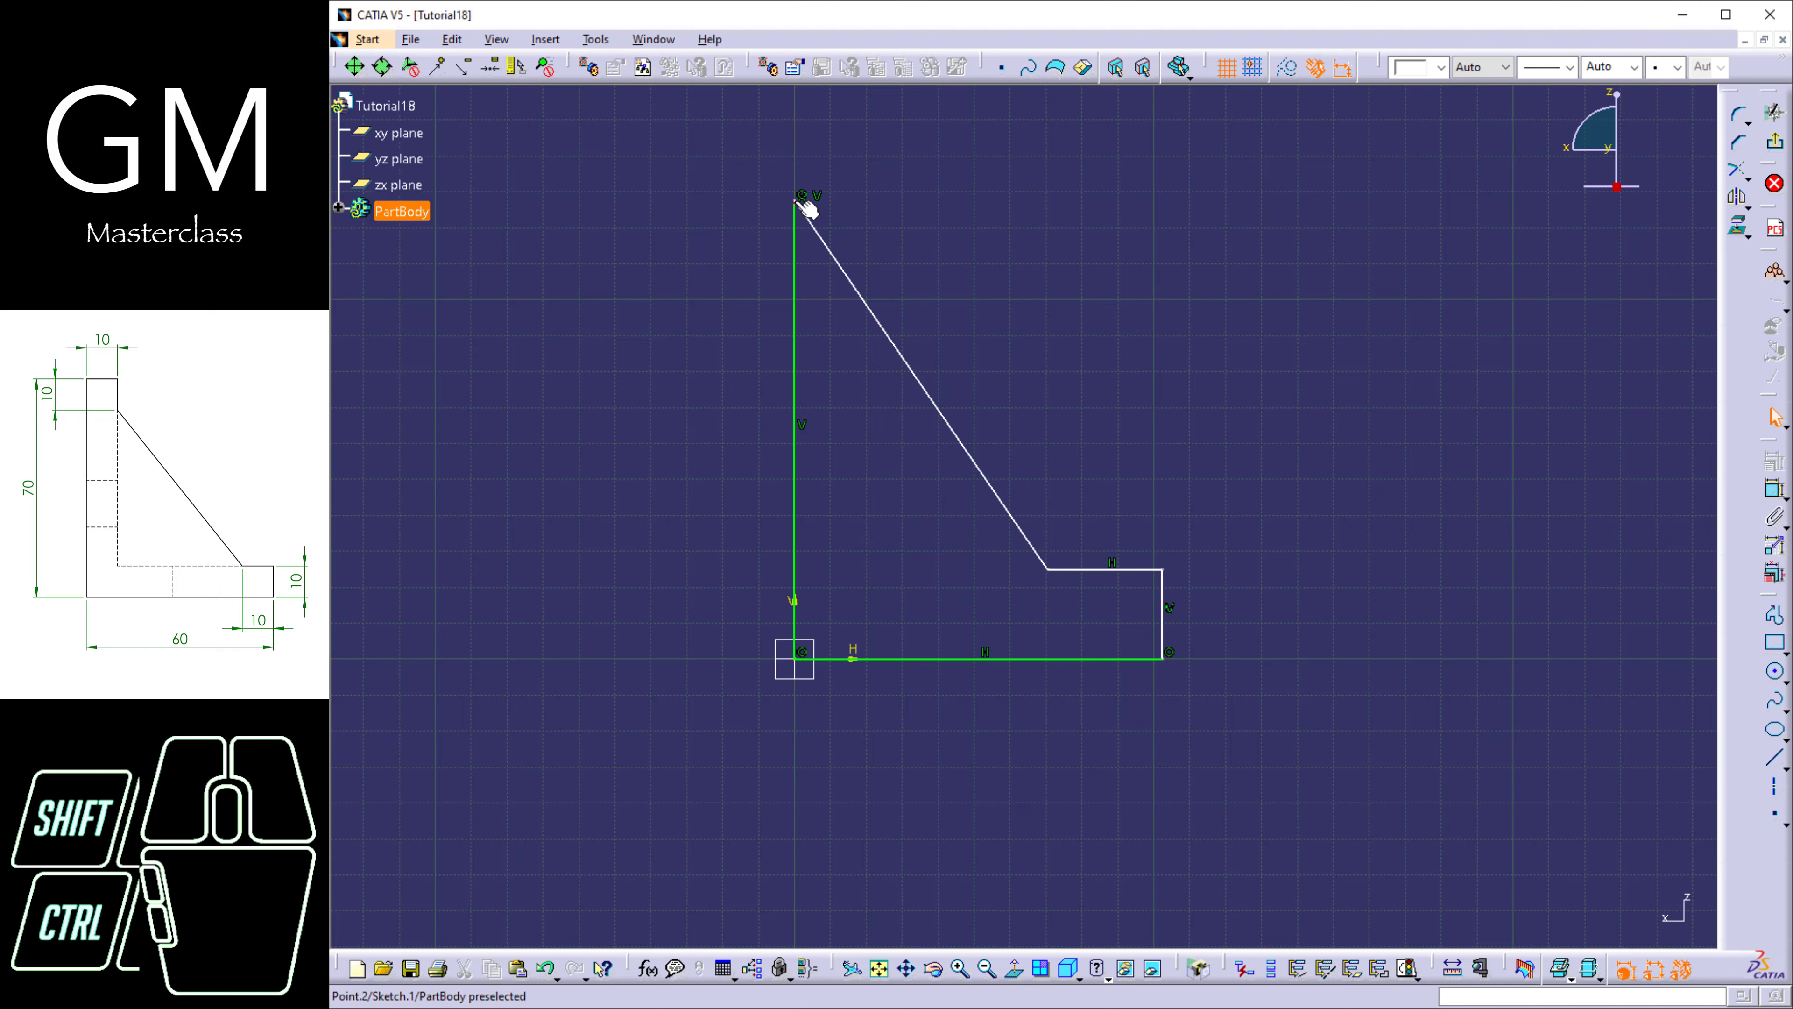
Try to pull the collapsed upper corner of the profile apart by moving its points and lines.
drag(798, 203, 827, 217)
mouse_move(847, 277)
mouse_down()
mouse_move(792, 201)
mouse_move(836, 236)
mouse_move(938, 243)
mouse_move(826, 272)
mouse_up()
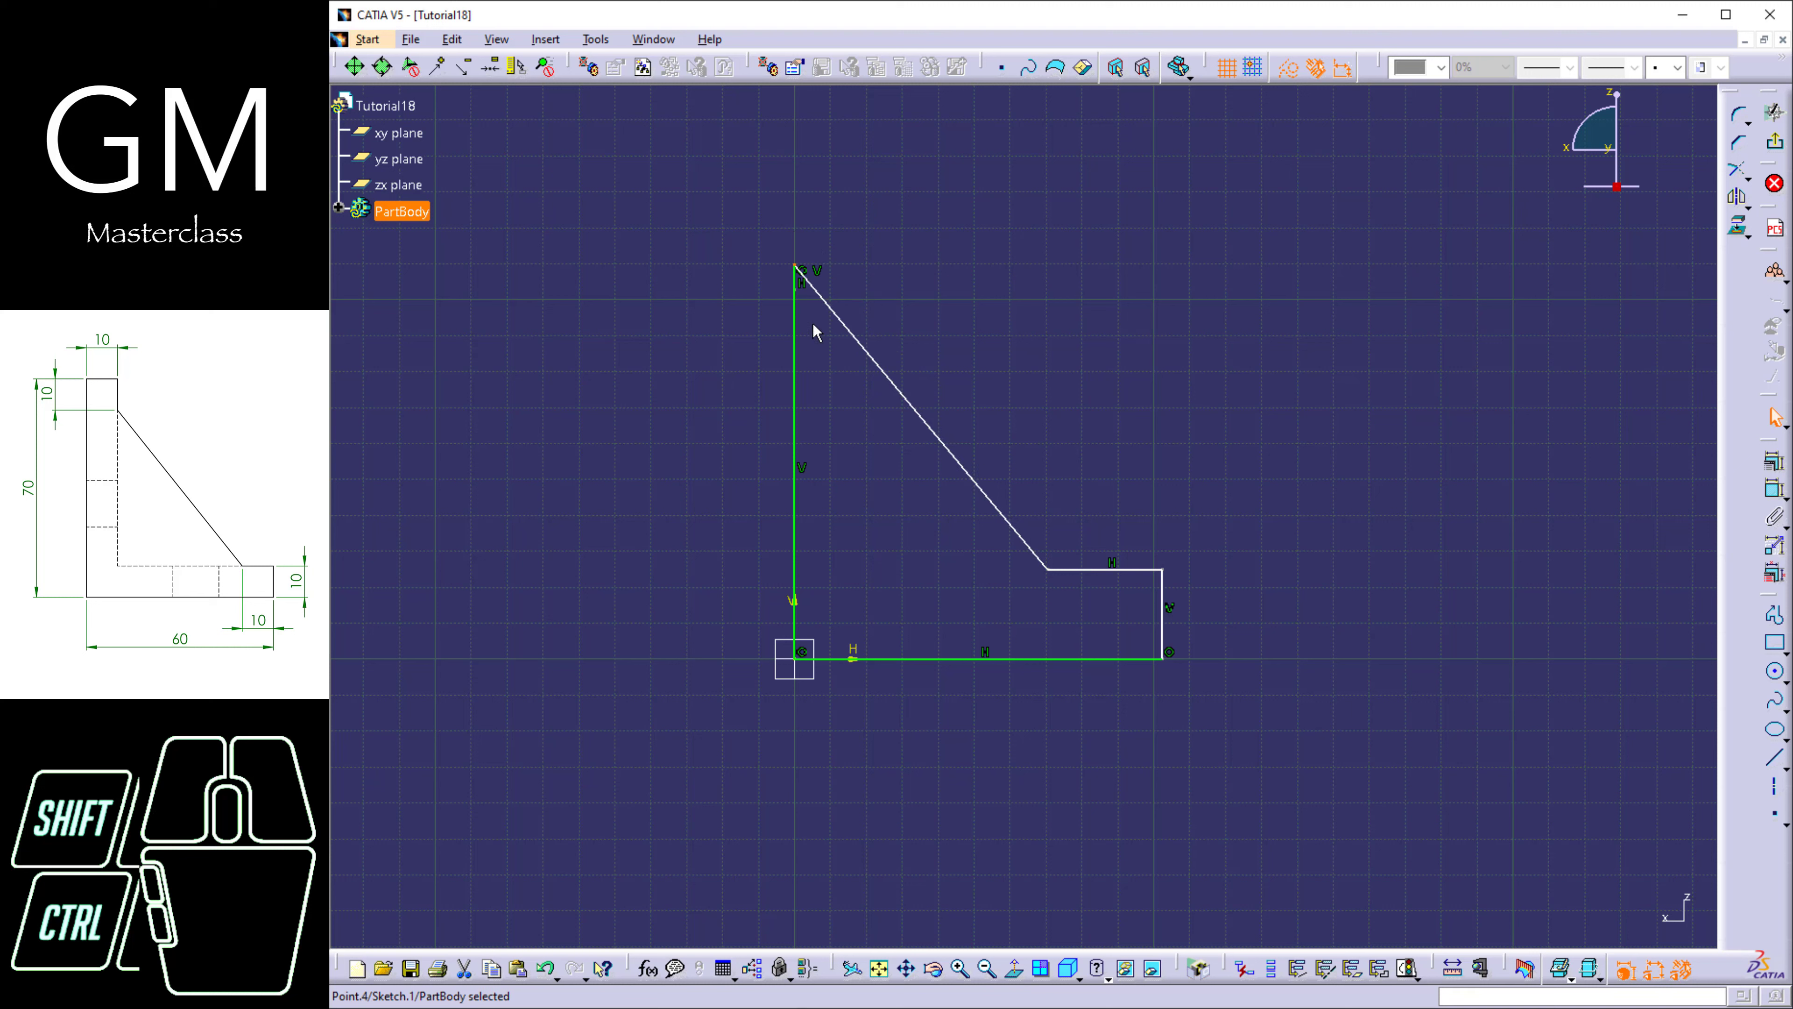
click(792, 346)
drag(789, 351, 837, 281)
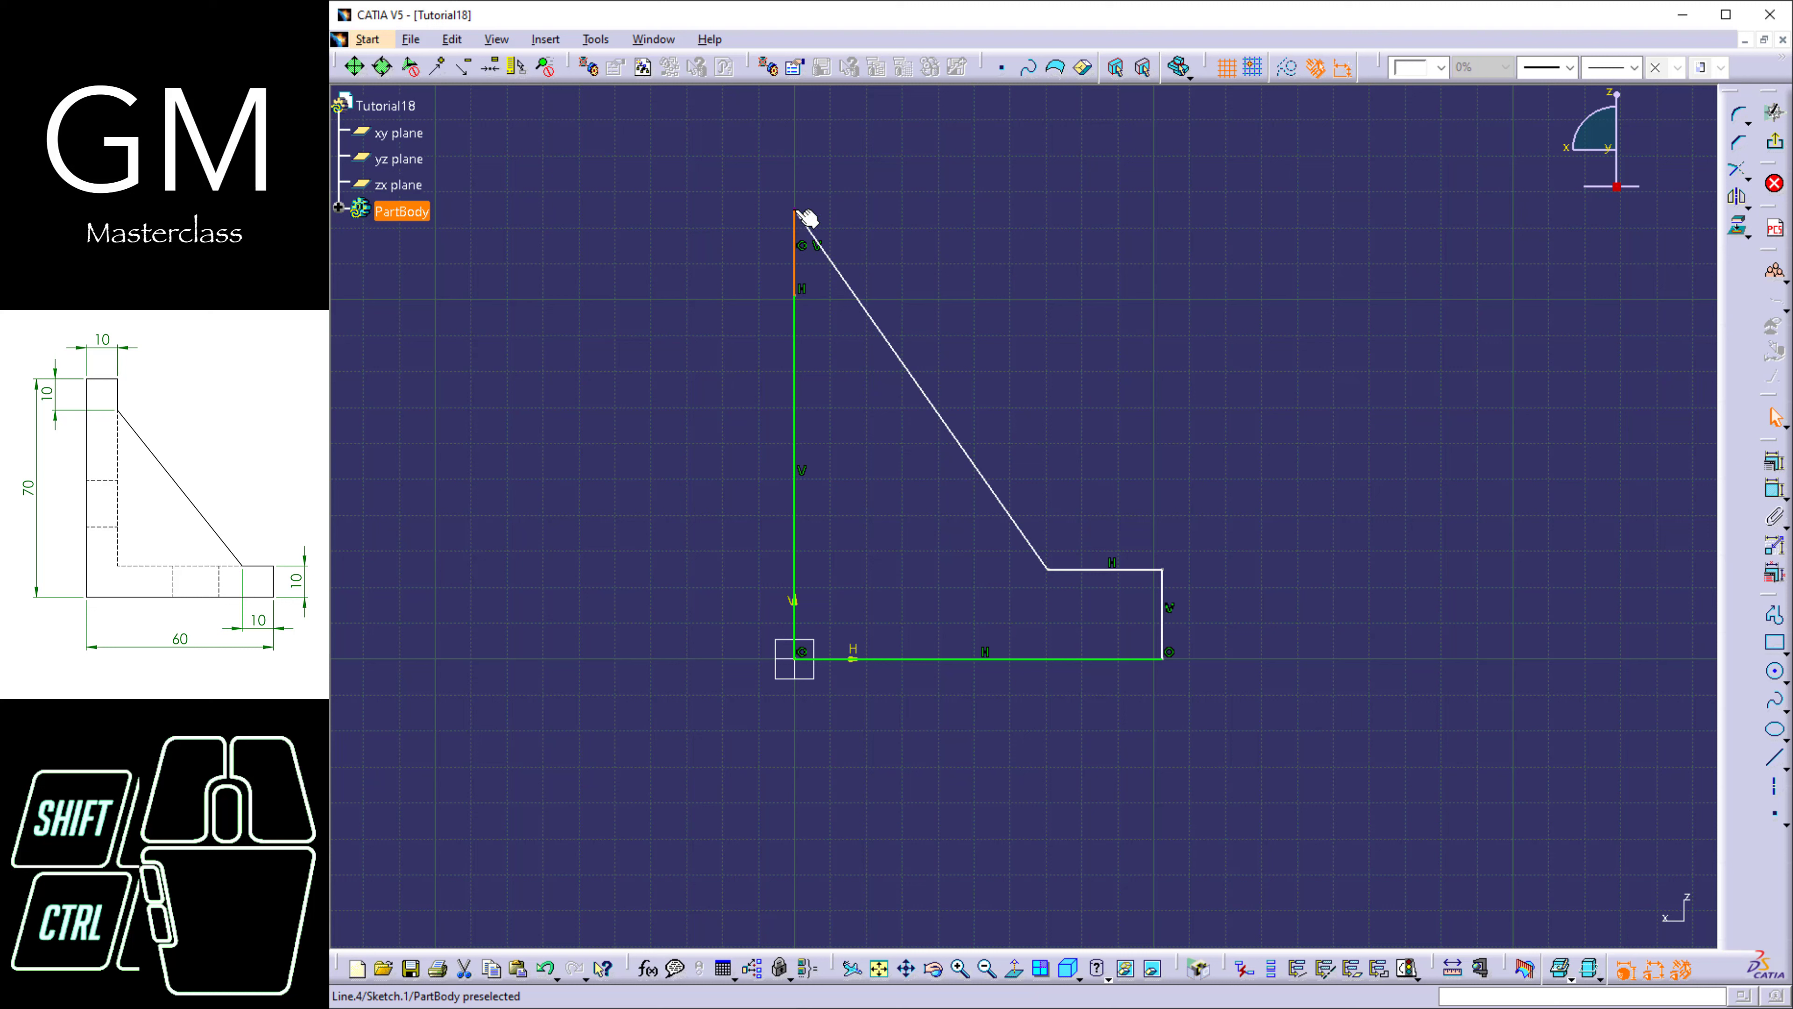
drag(807, 219, 891, 259)
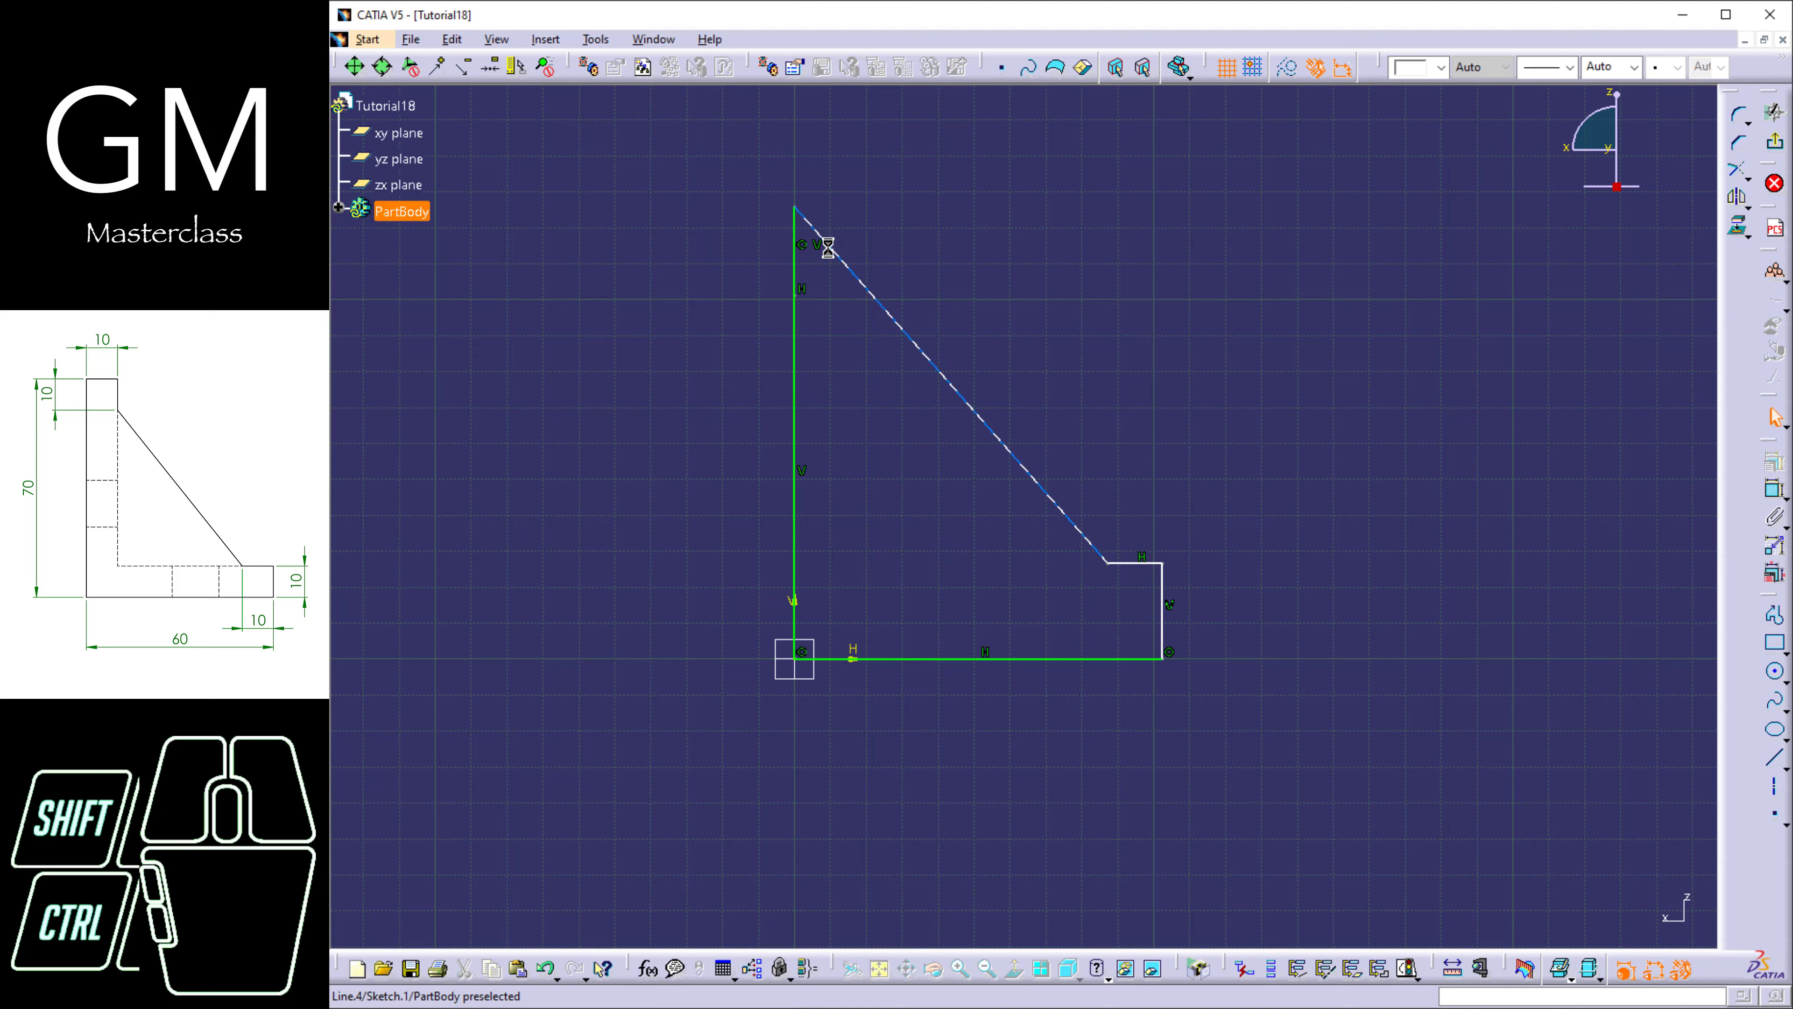
Delete the collapsed short line at the upper corner and move the slope's upper end about 17 mm away from the vertical axis.
click(796, 225)
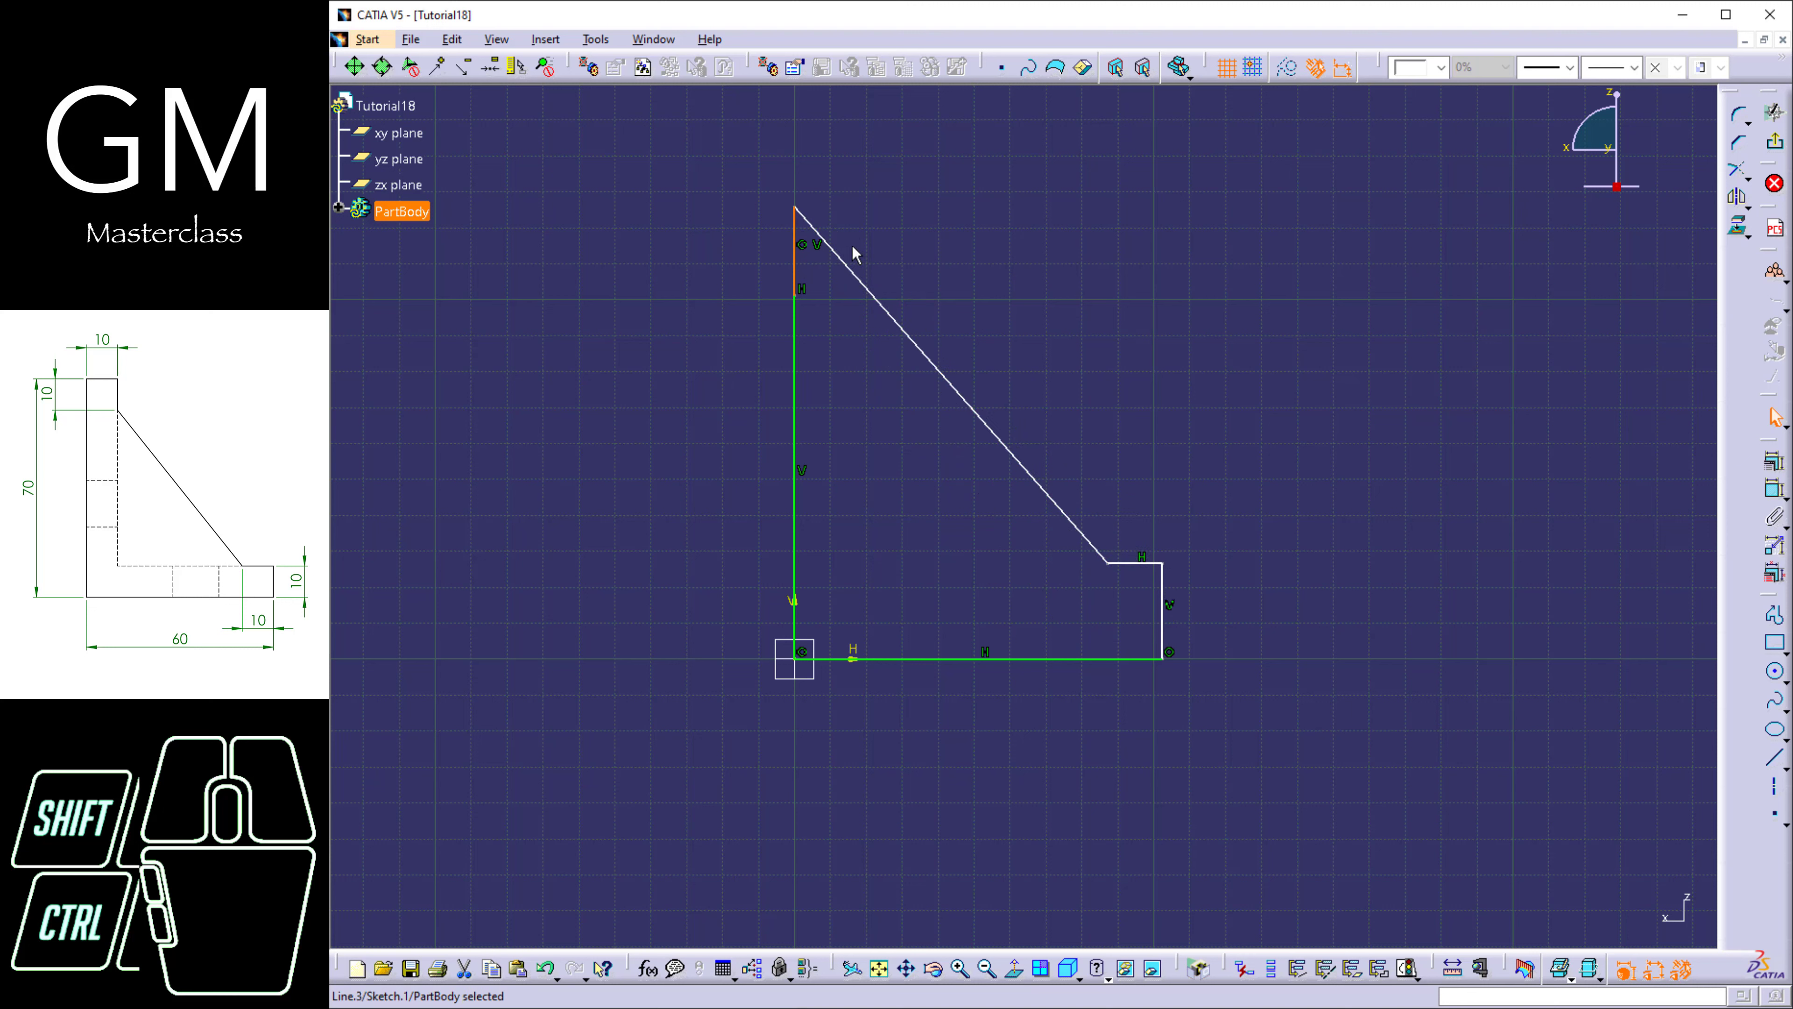
key(Delete)
drag(796, 209, 855, 308)
Close the profile with a vertical line up from the slope's upper end and a line back to the tall vertical edge's upper end.
click(1775, 615)
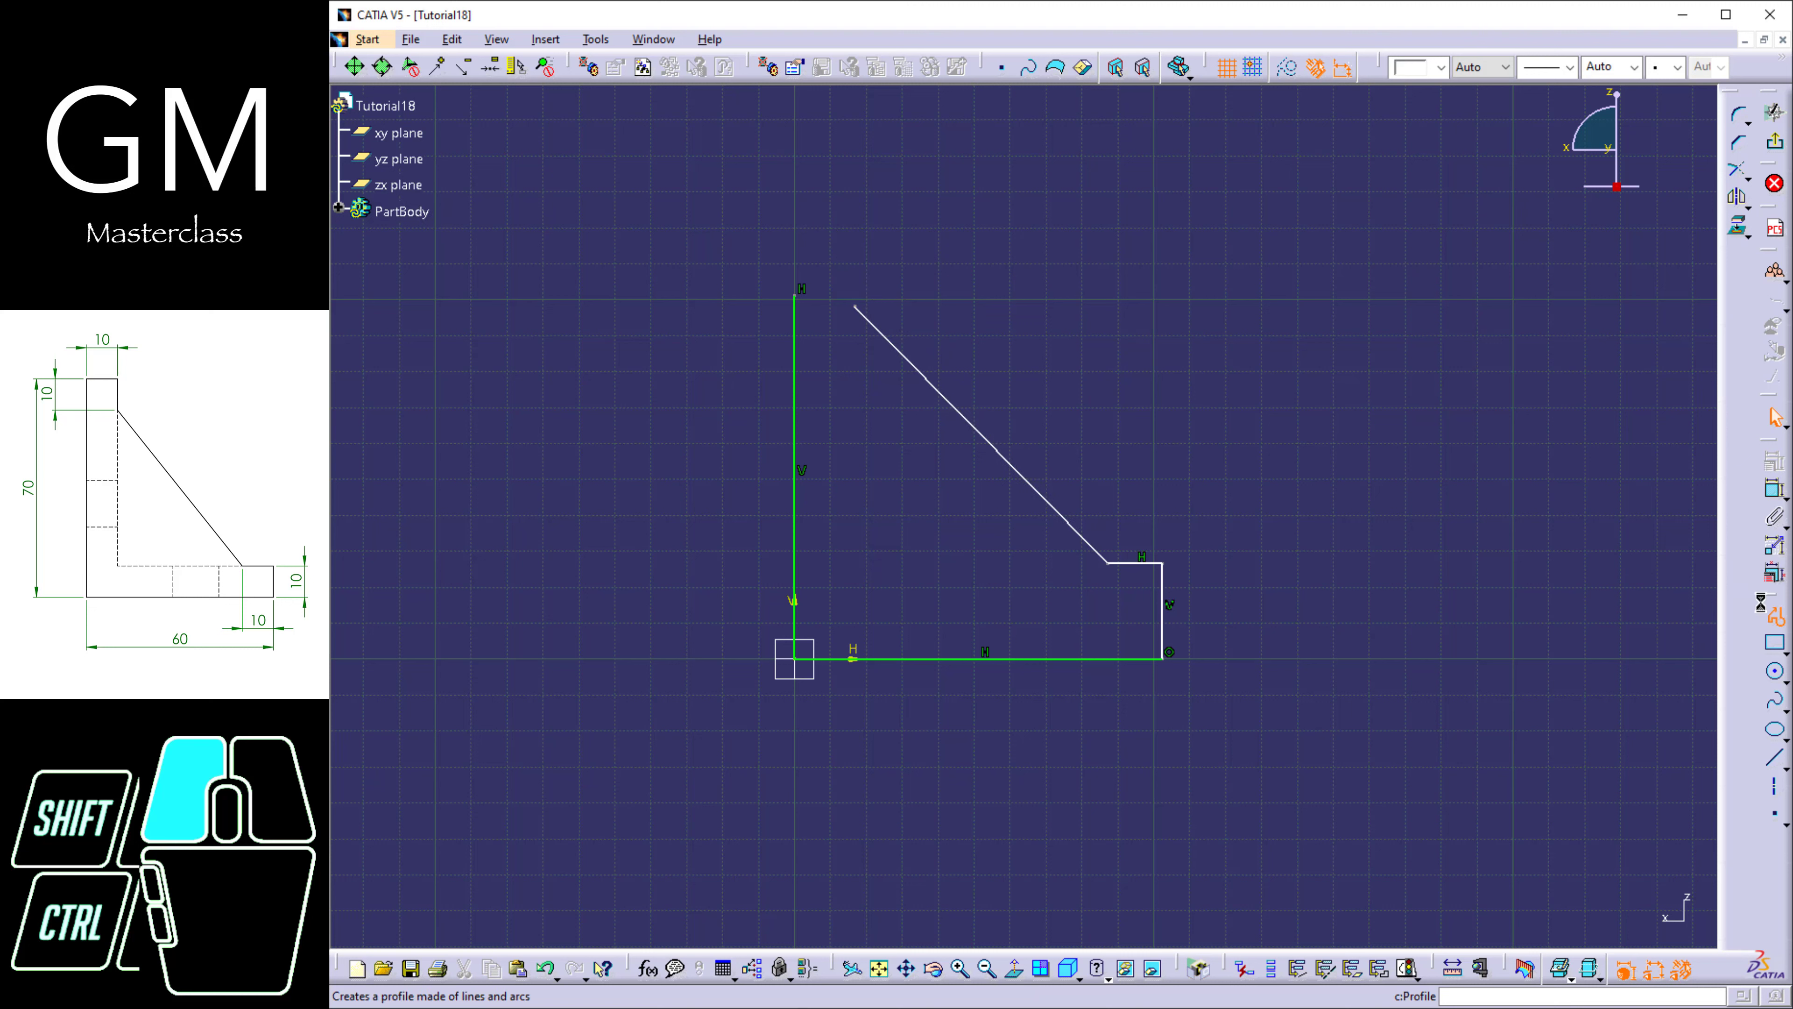
click(856, 306)
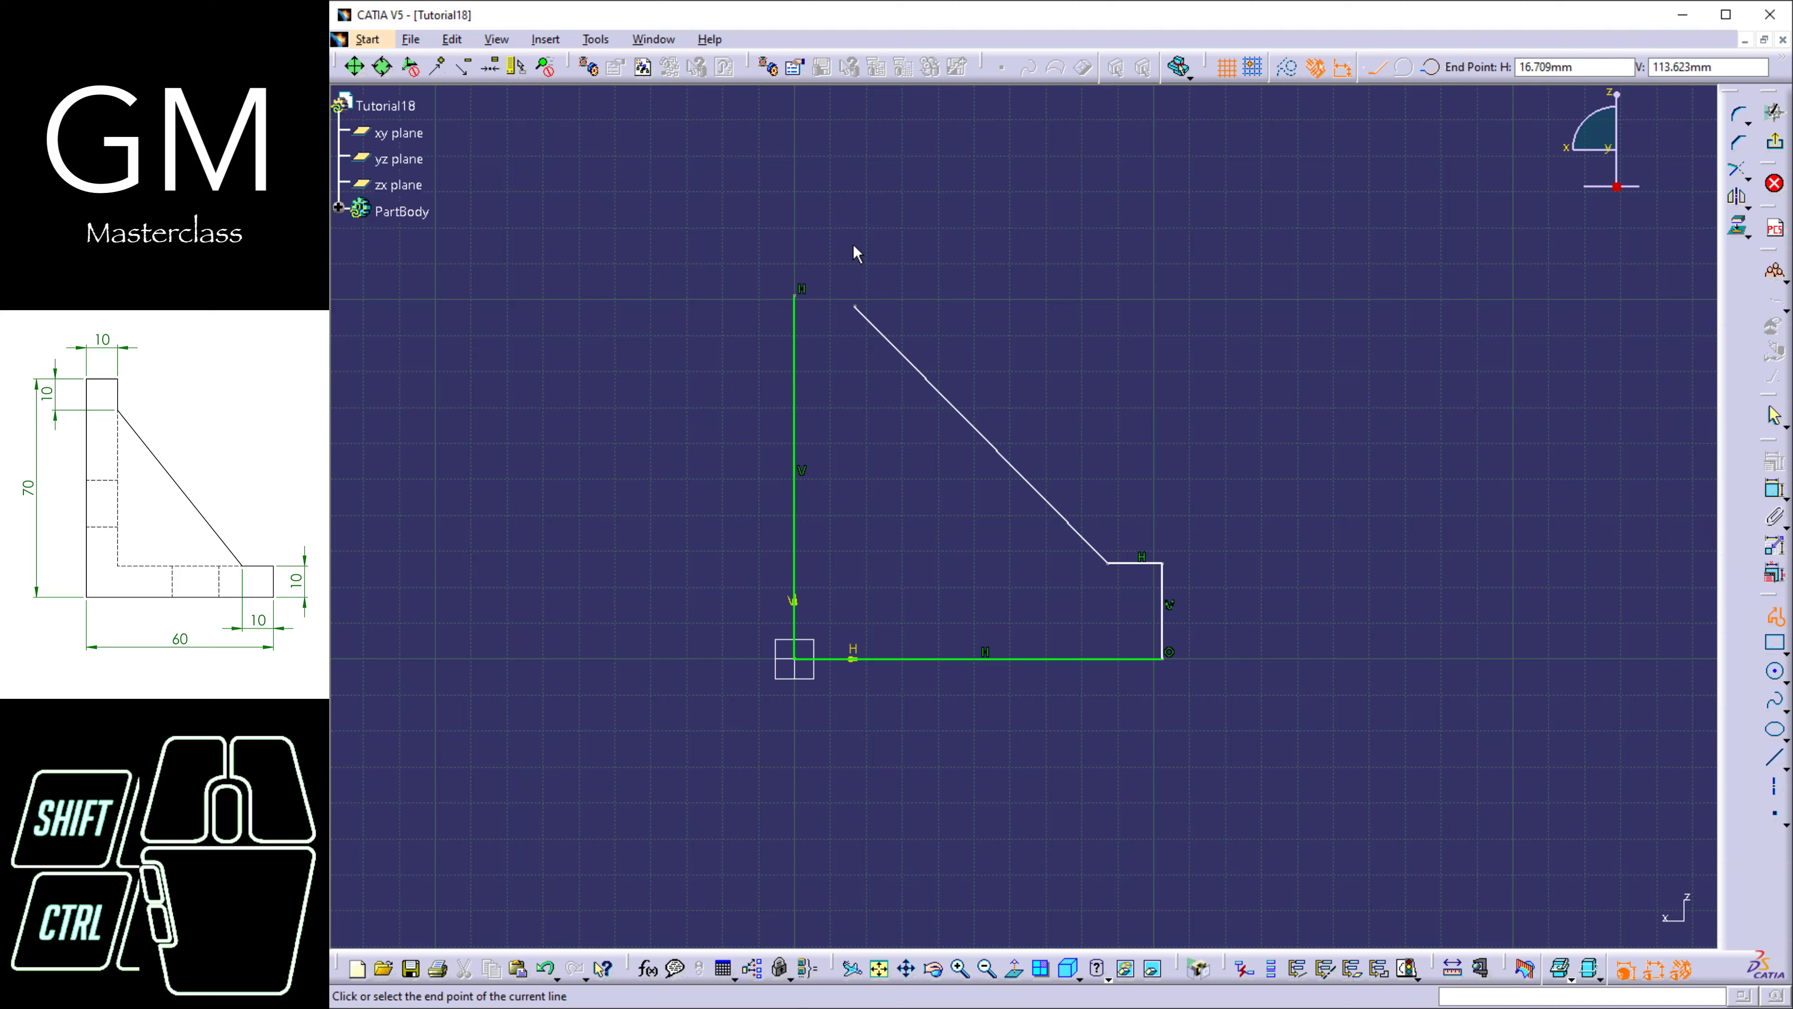
click(855, 205)
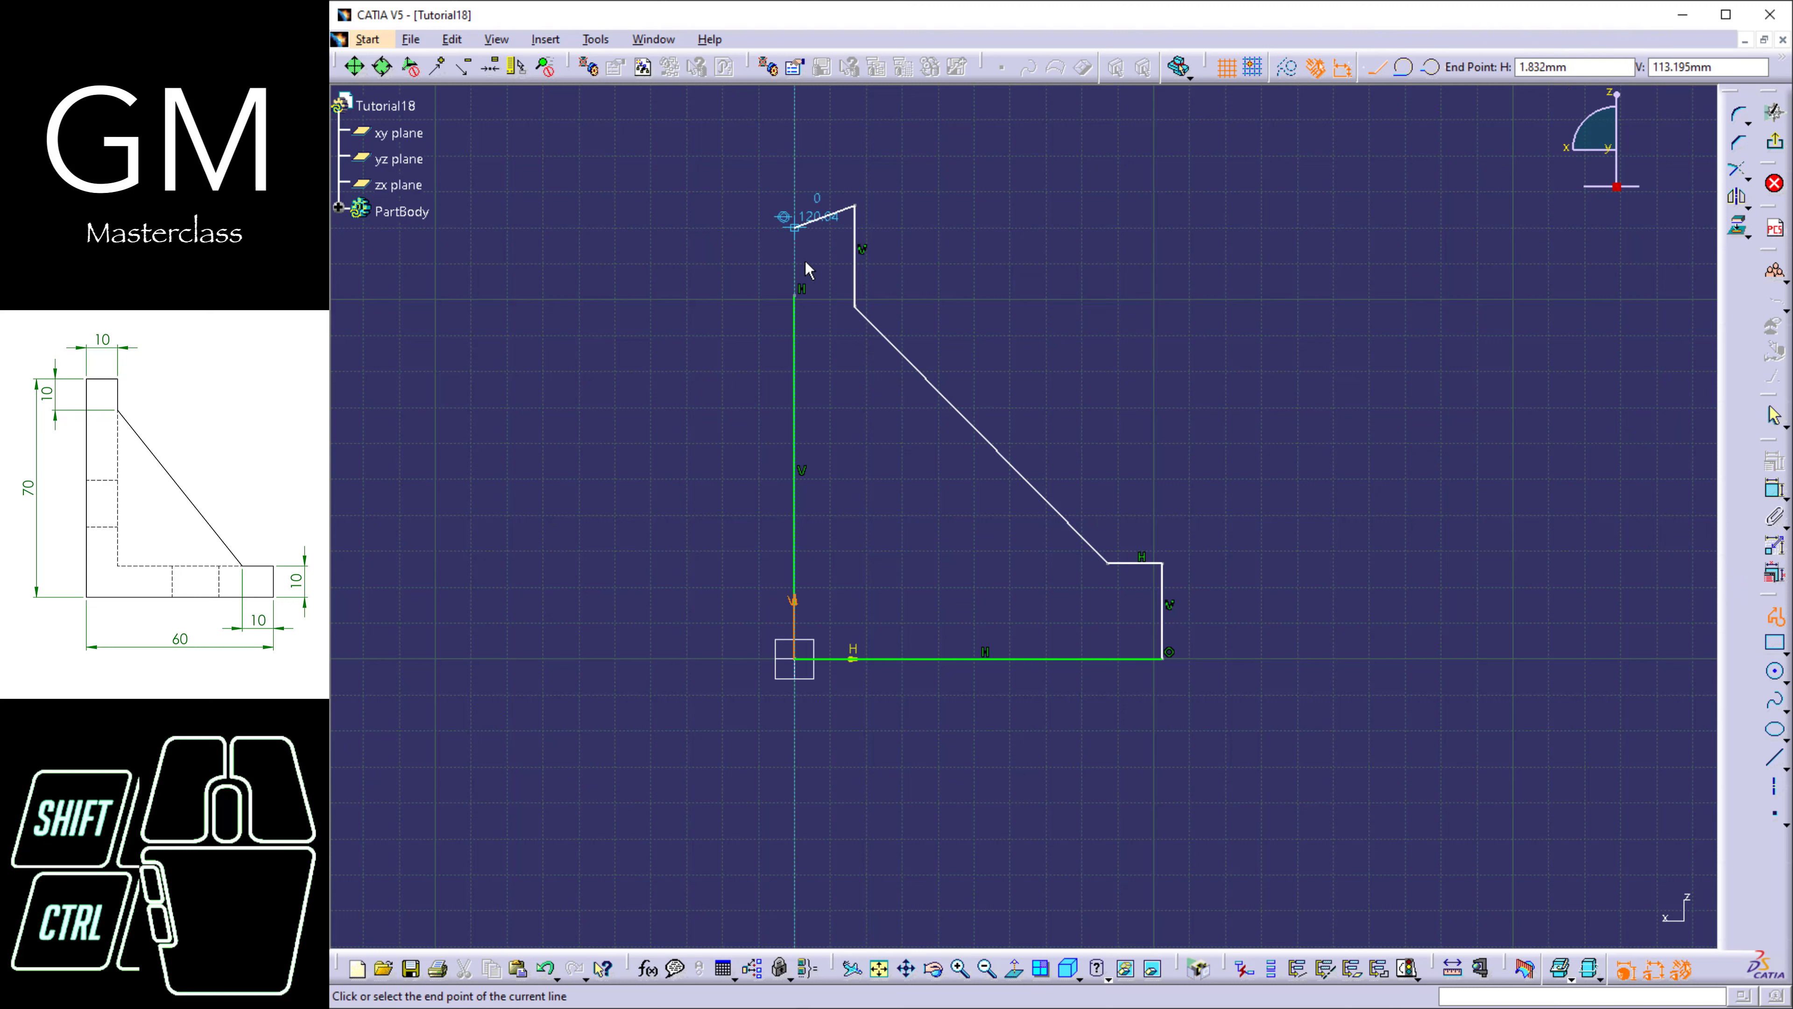
click(794, 296)
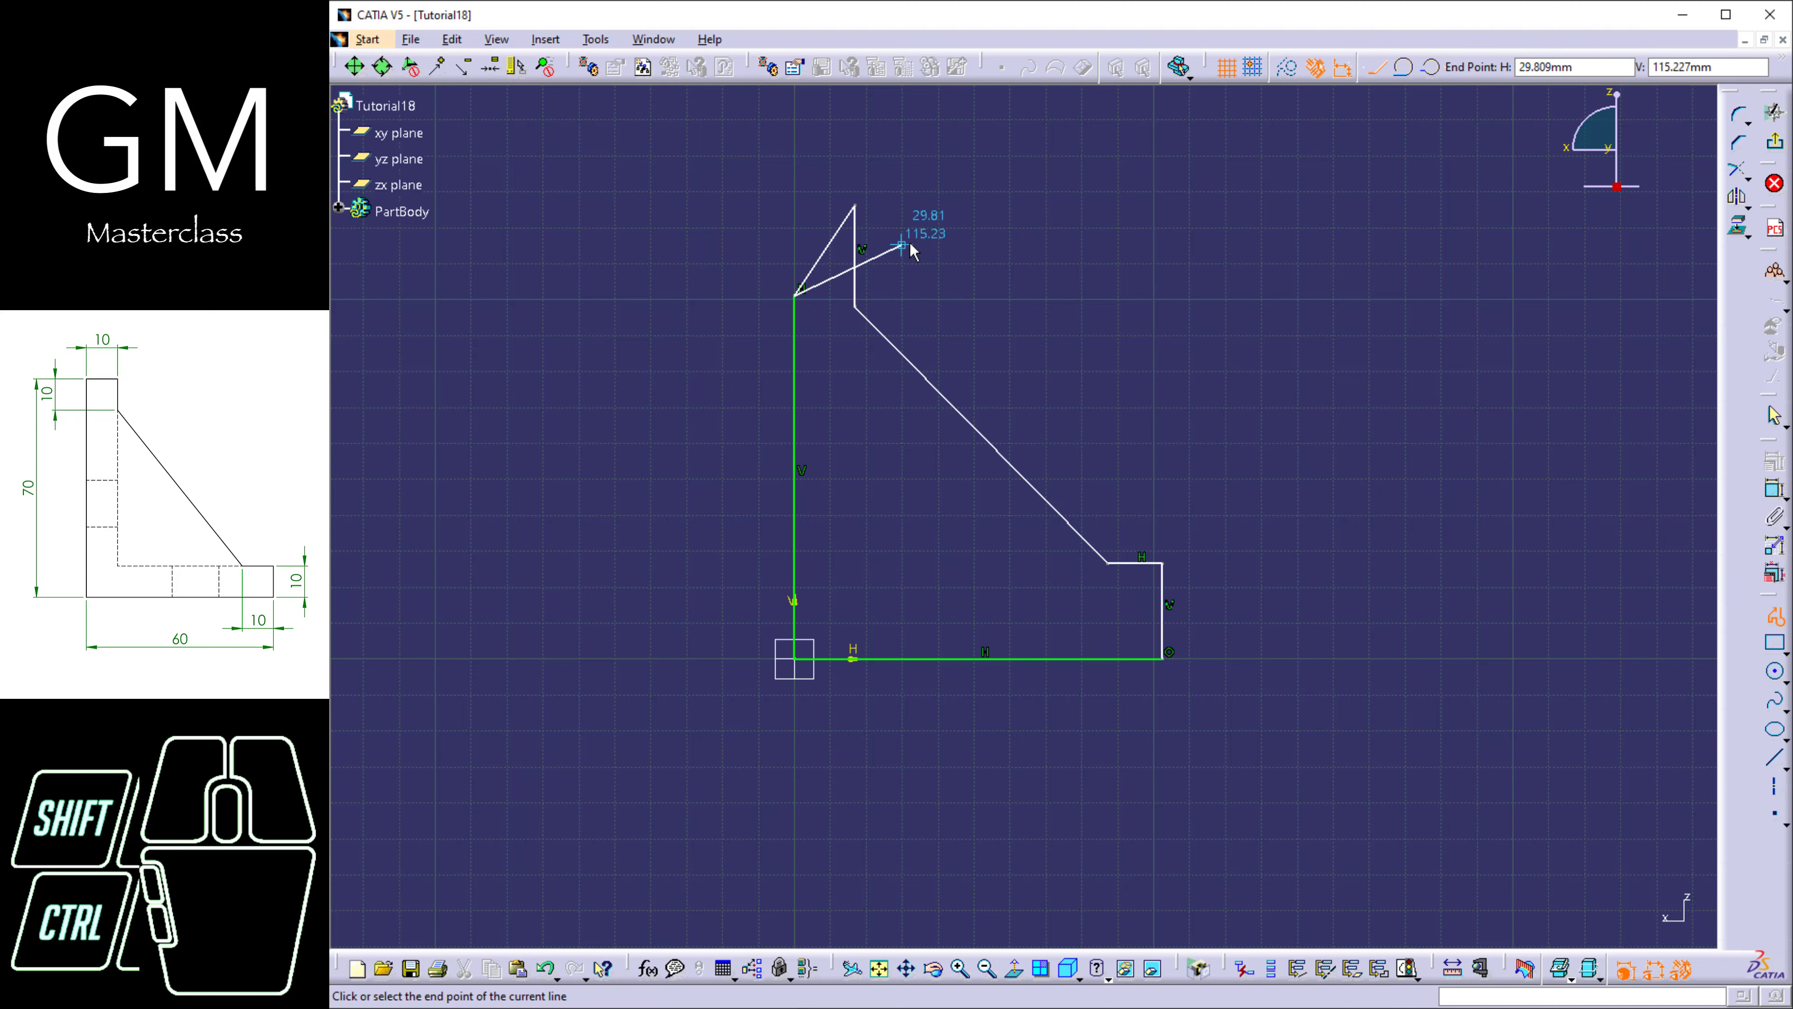
key(Escape)
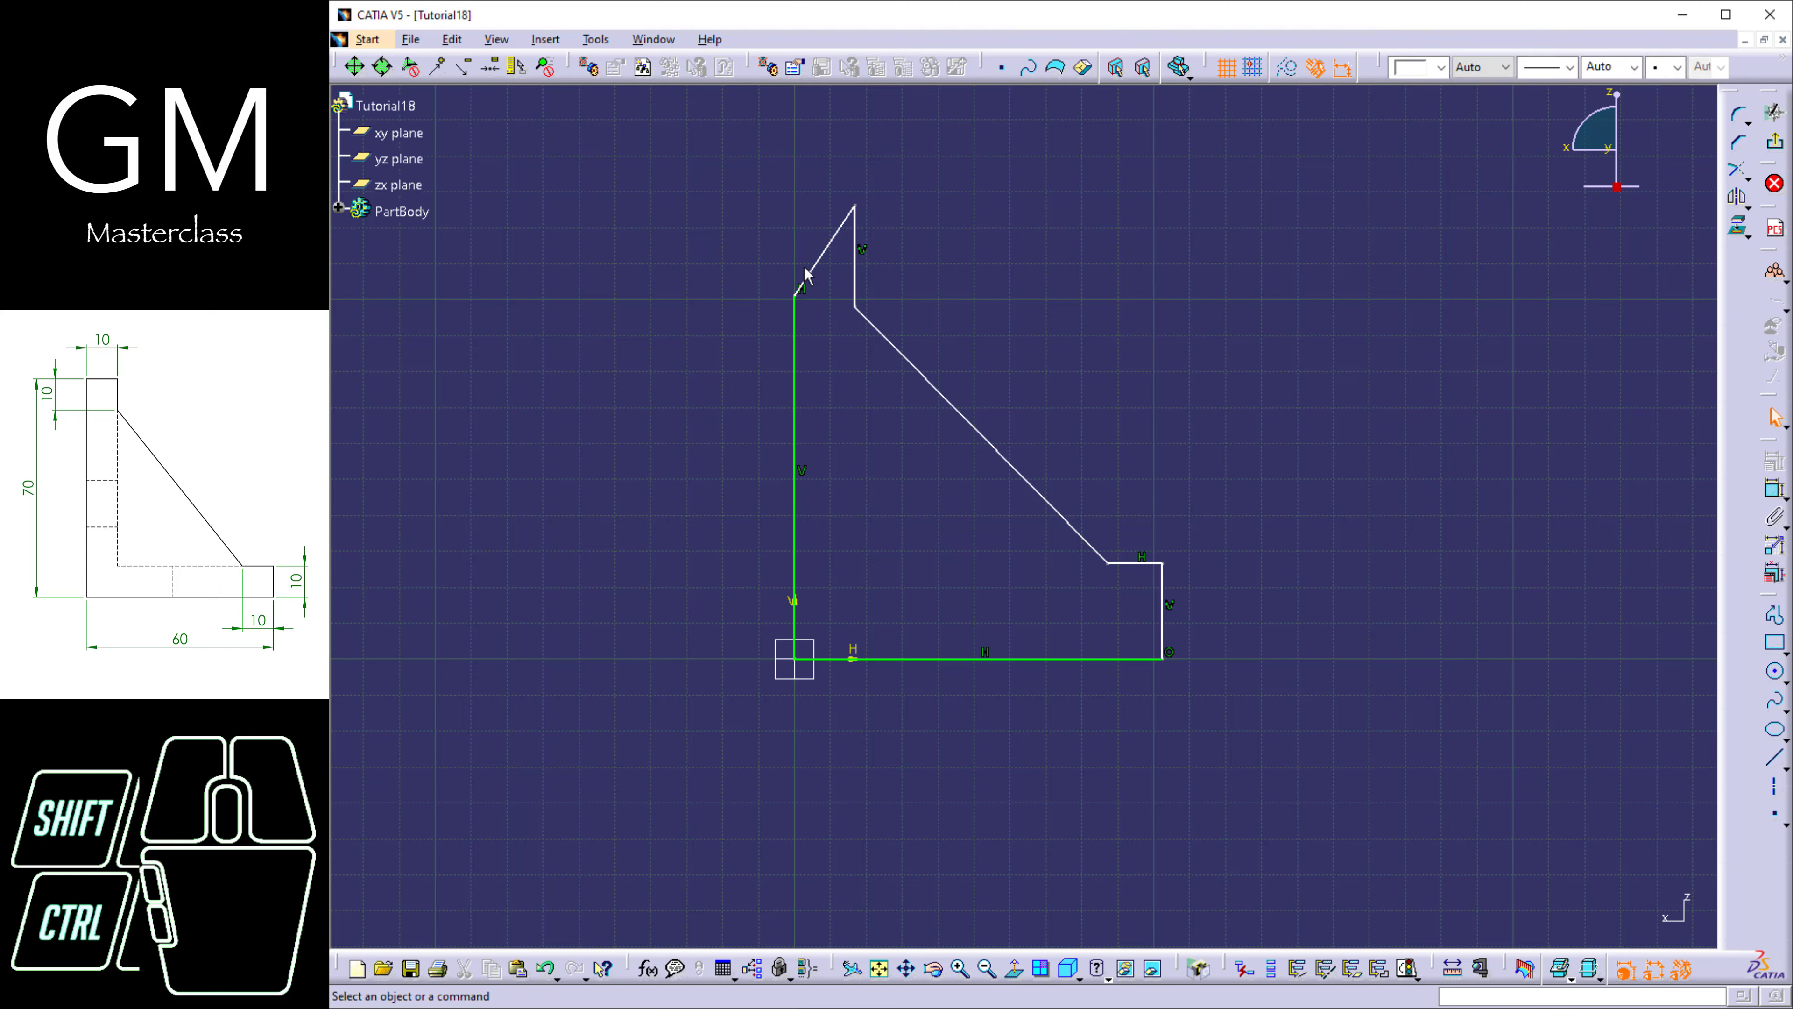
Constrain the slanted closing line to be horizontal and shift the sloped edge downward to lengthen the short vertical edge above it.
right_click(827, 256)
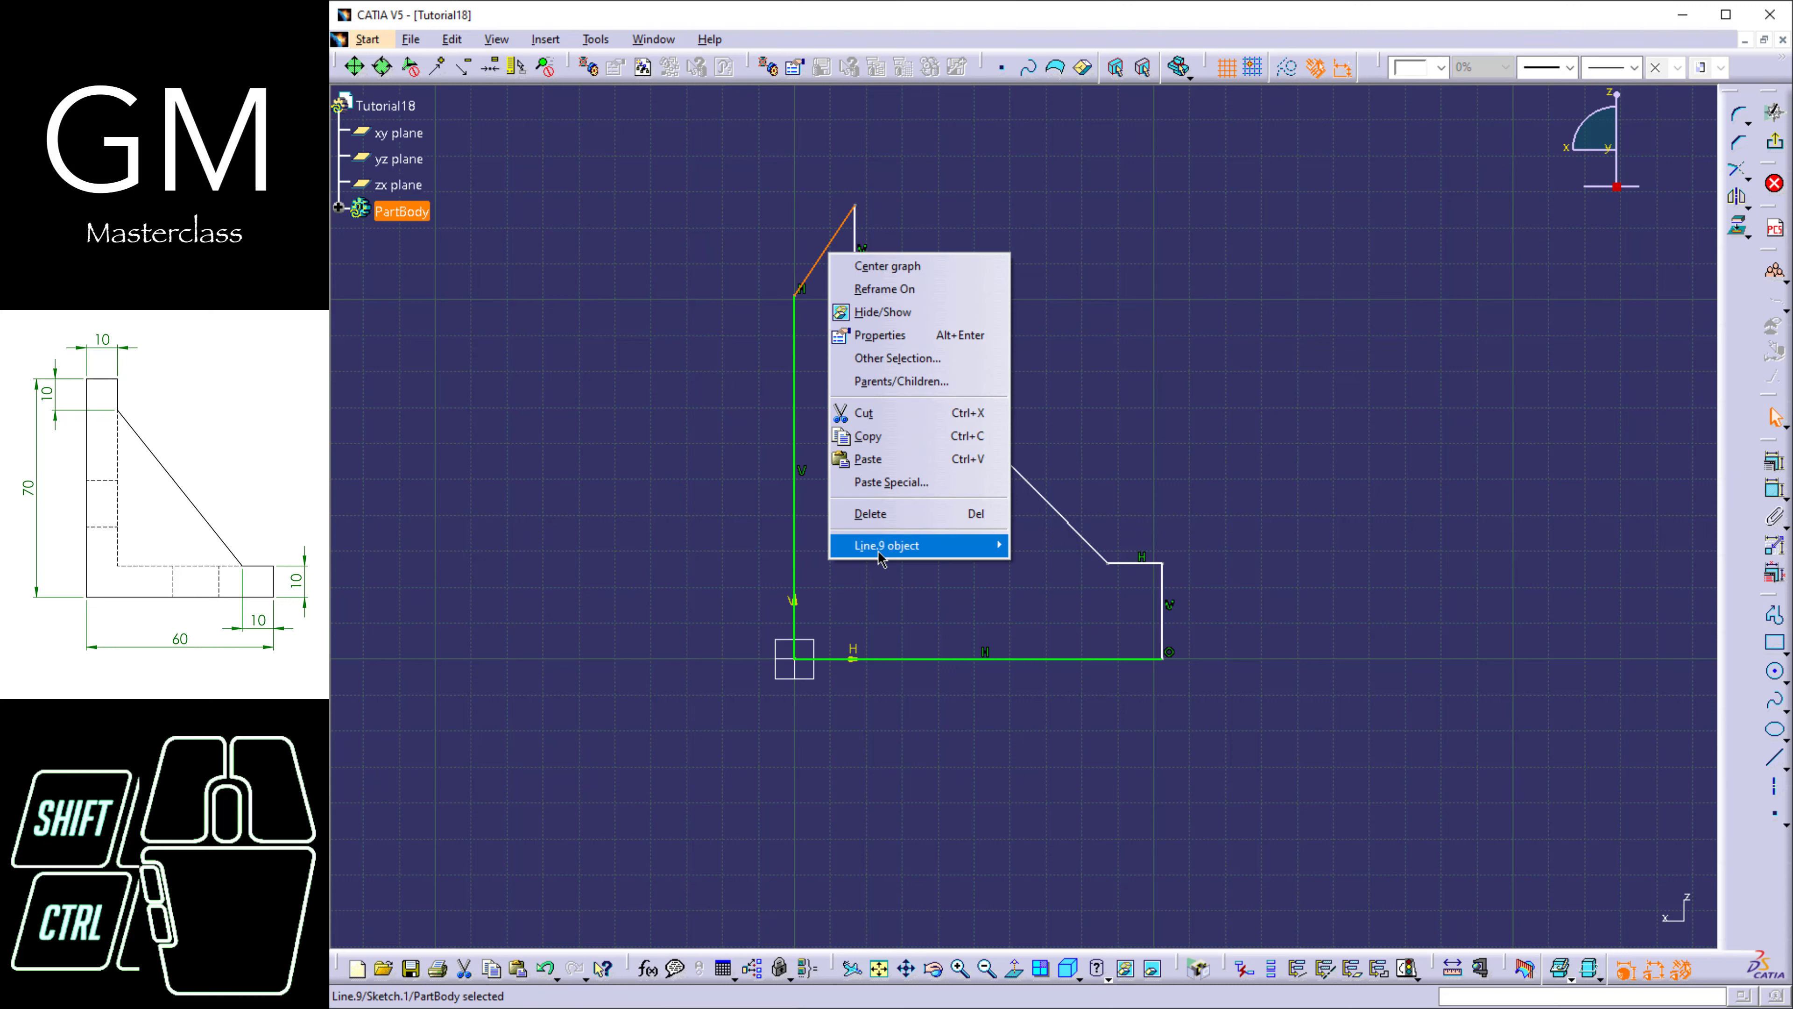
mouse_move(883, 546)
click(1059, 599)
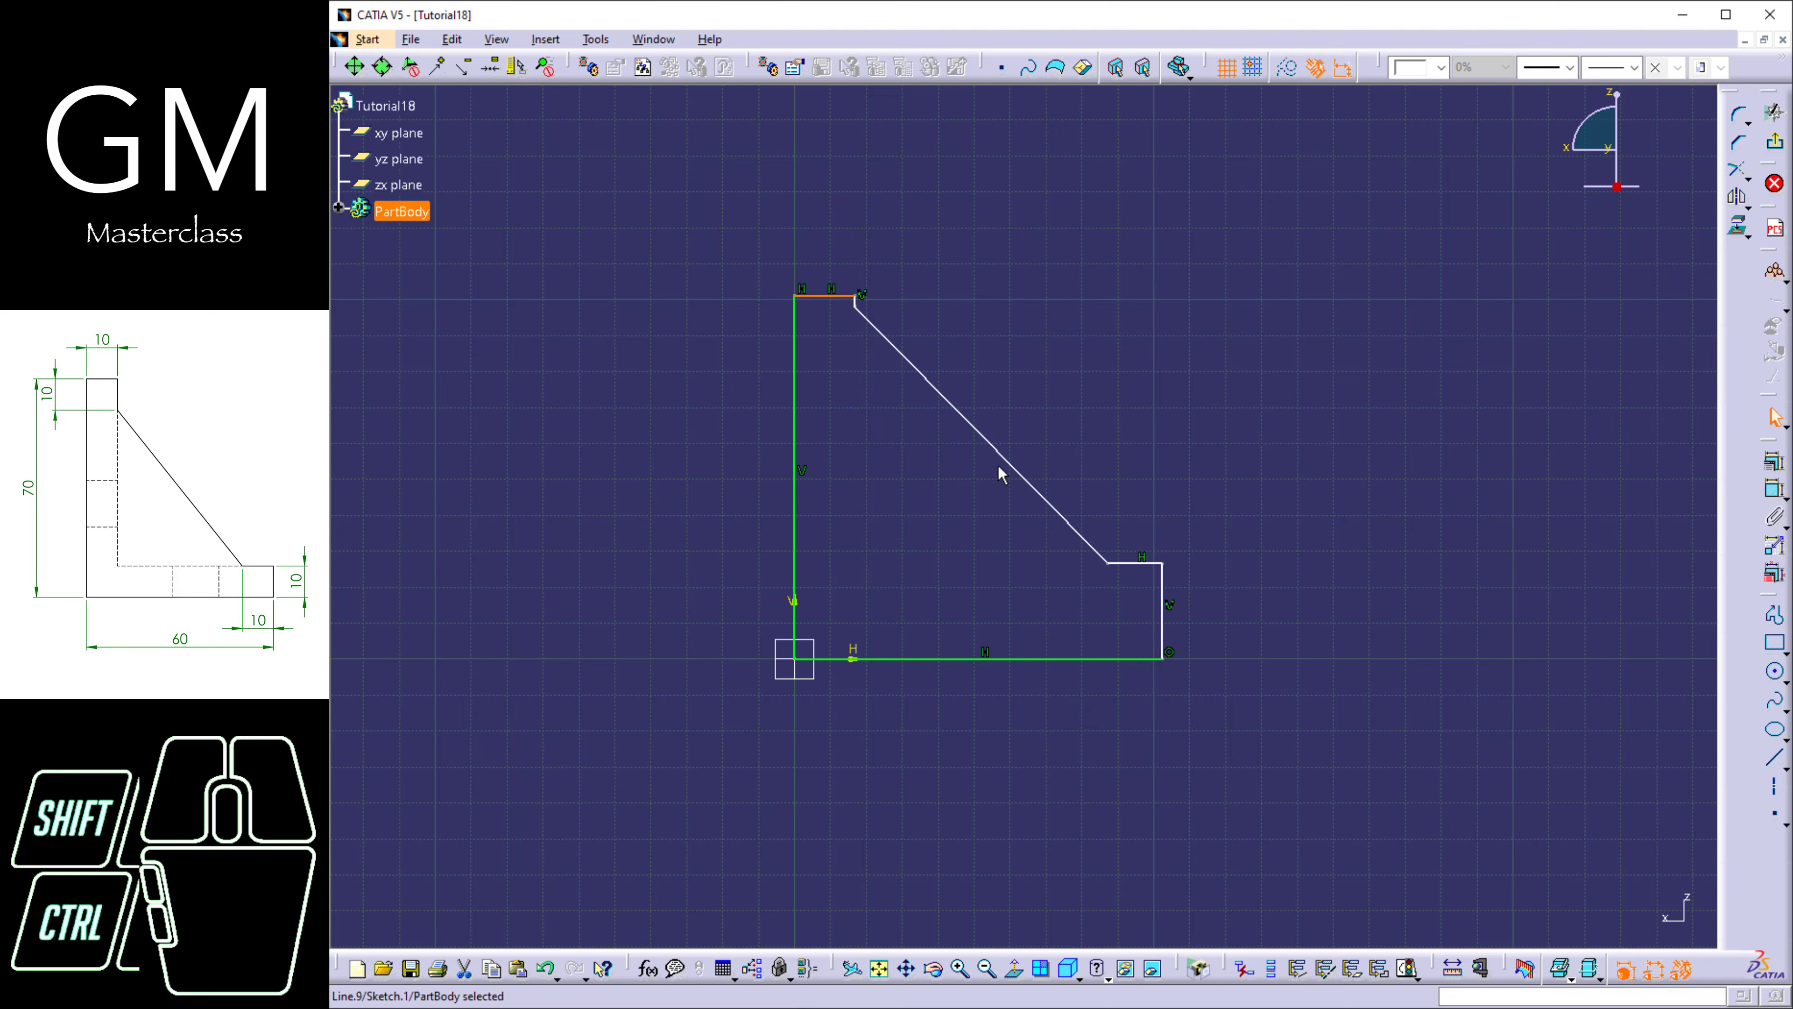
drag(925, 378, 924, 418)
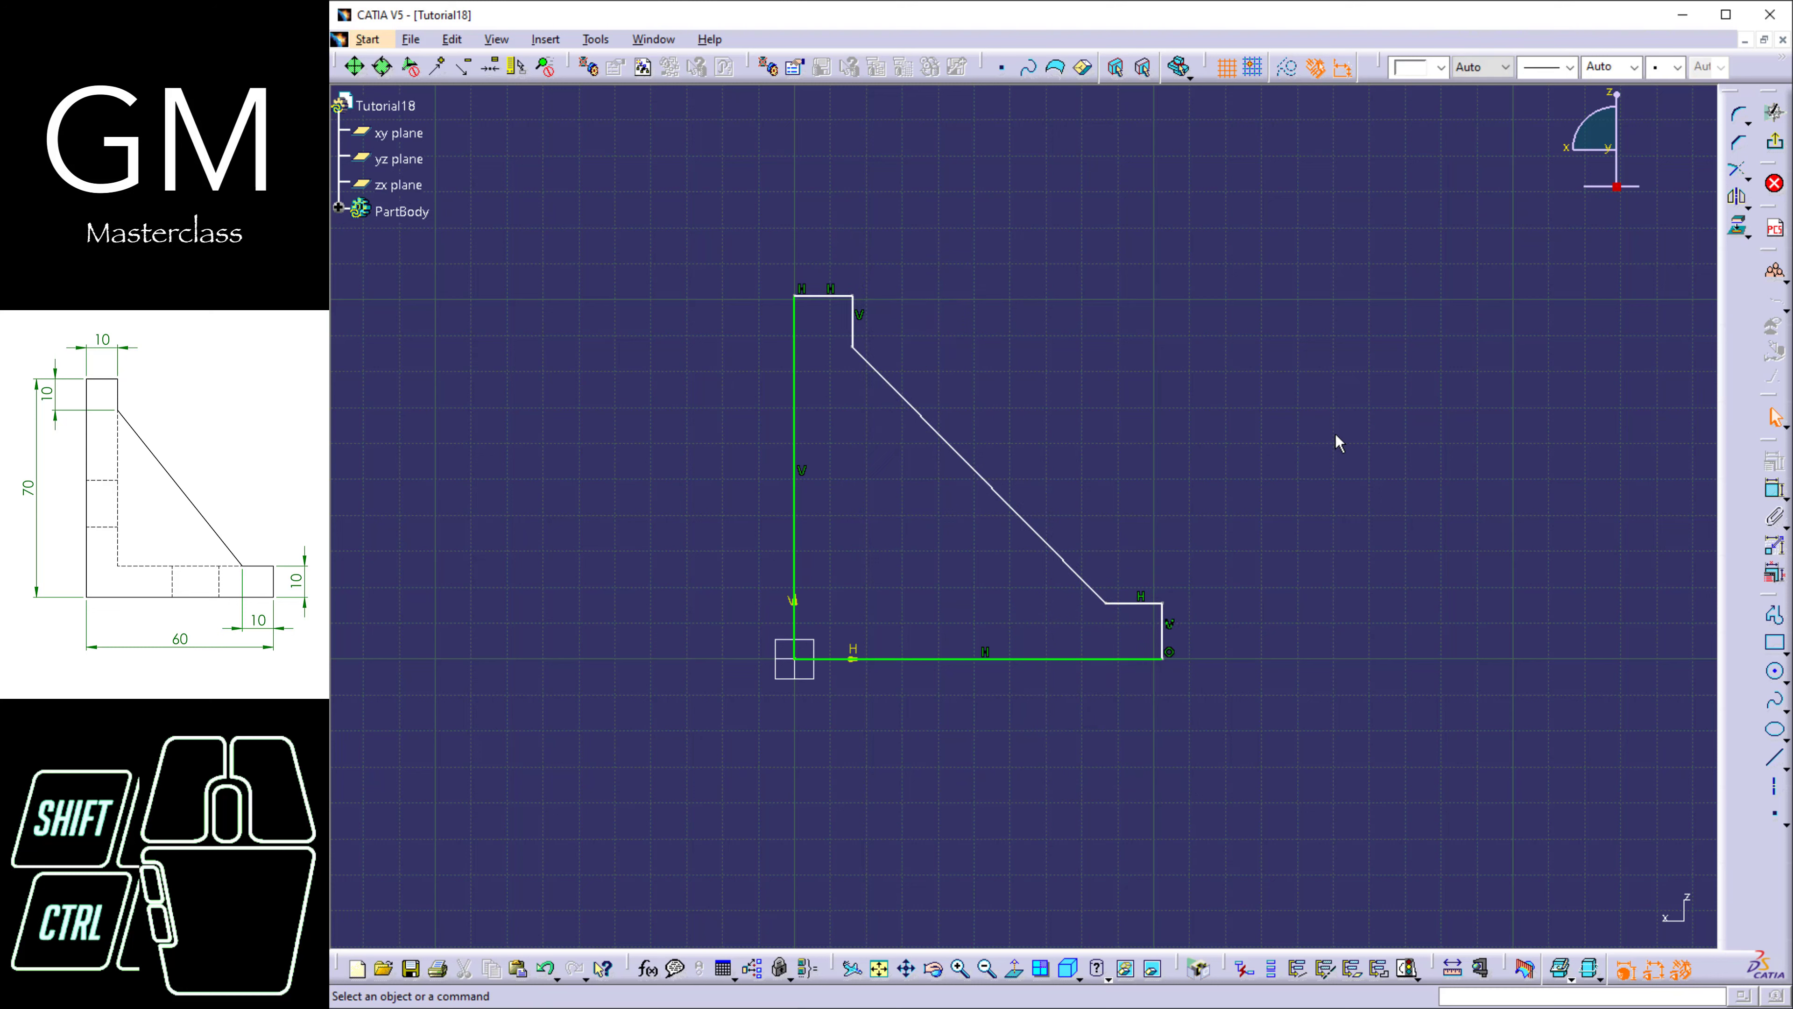
Dimension the upper step's short horizontal and vertical edges and the full length of the tall vertical edge.
click(1774, 495)
click(846, 298)
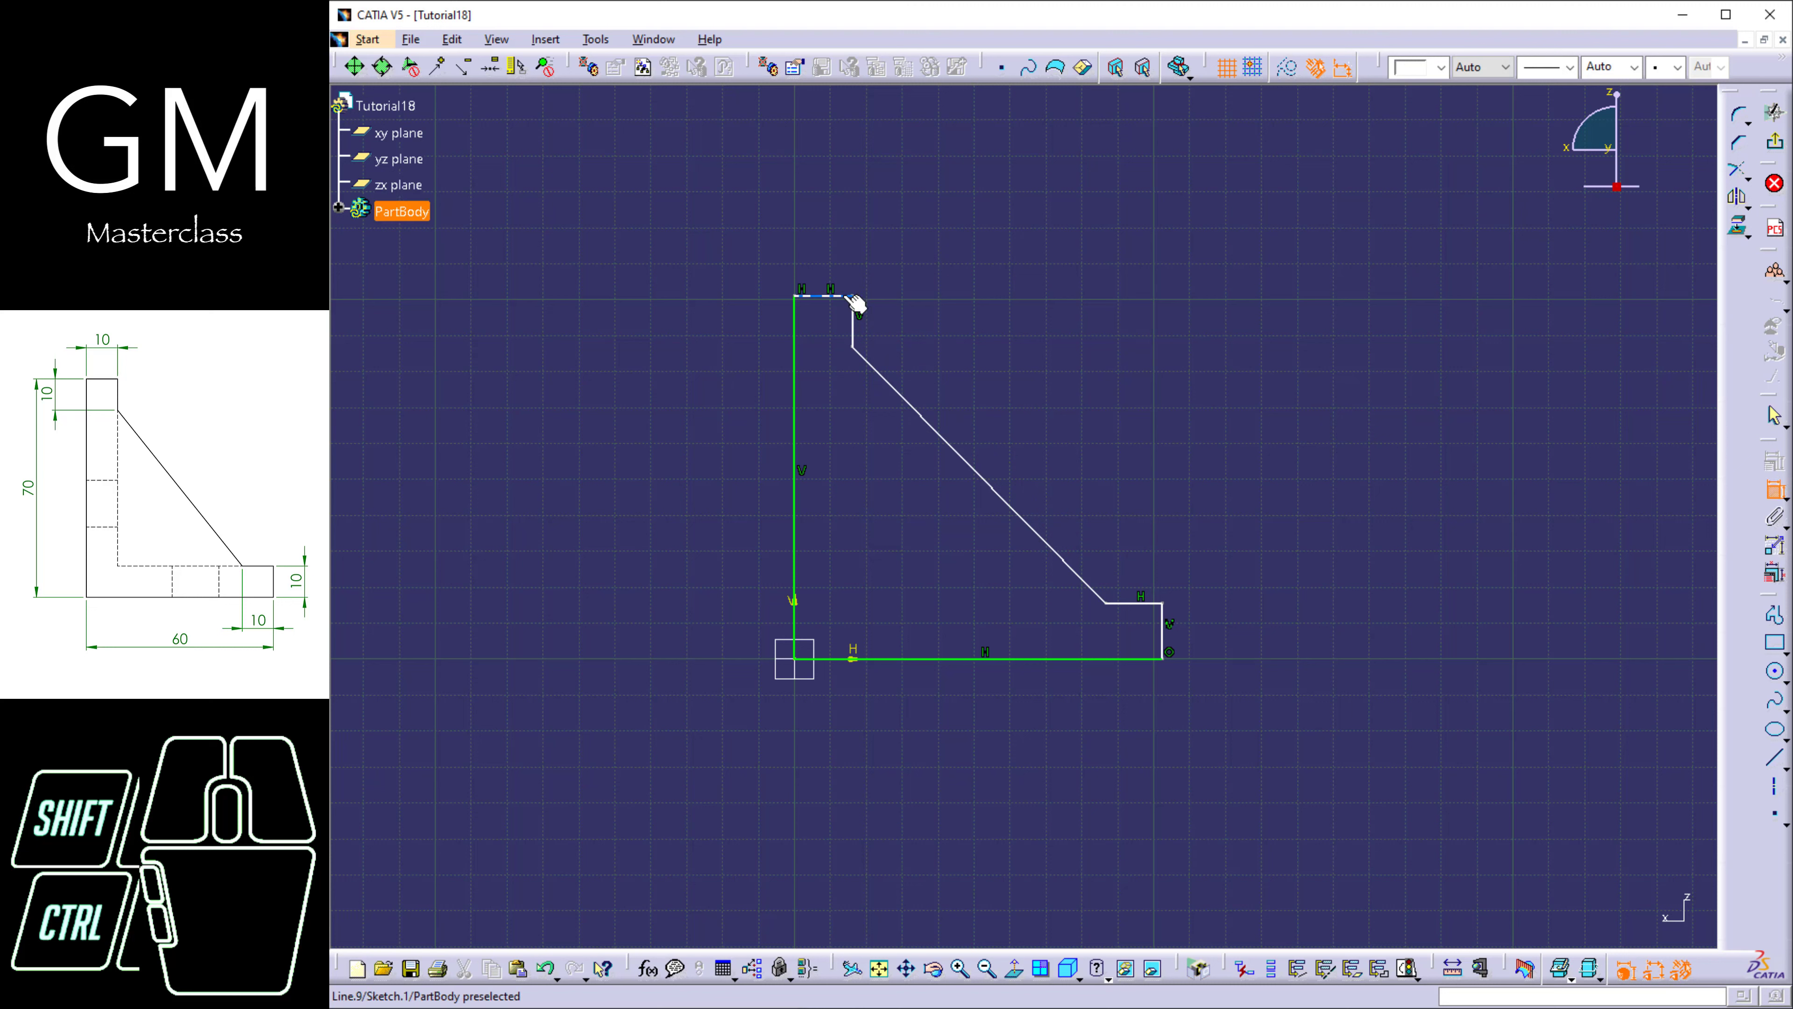
click(839, 259)
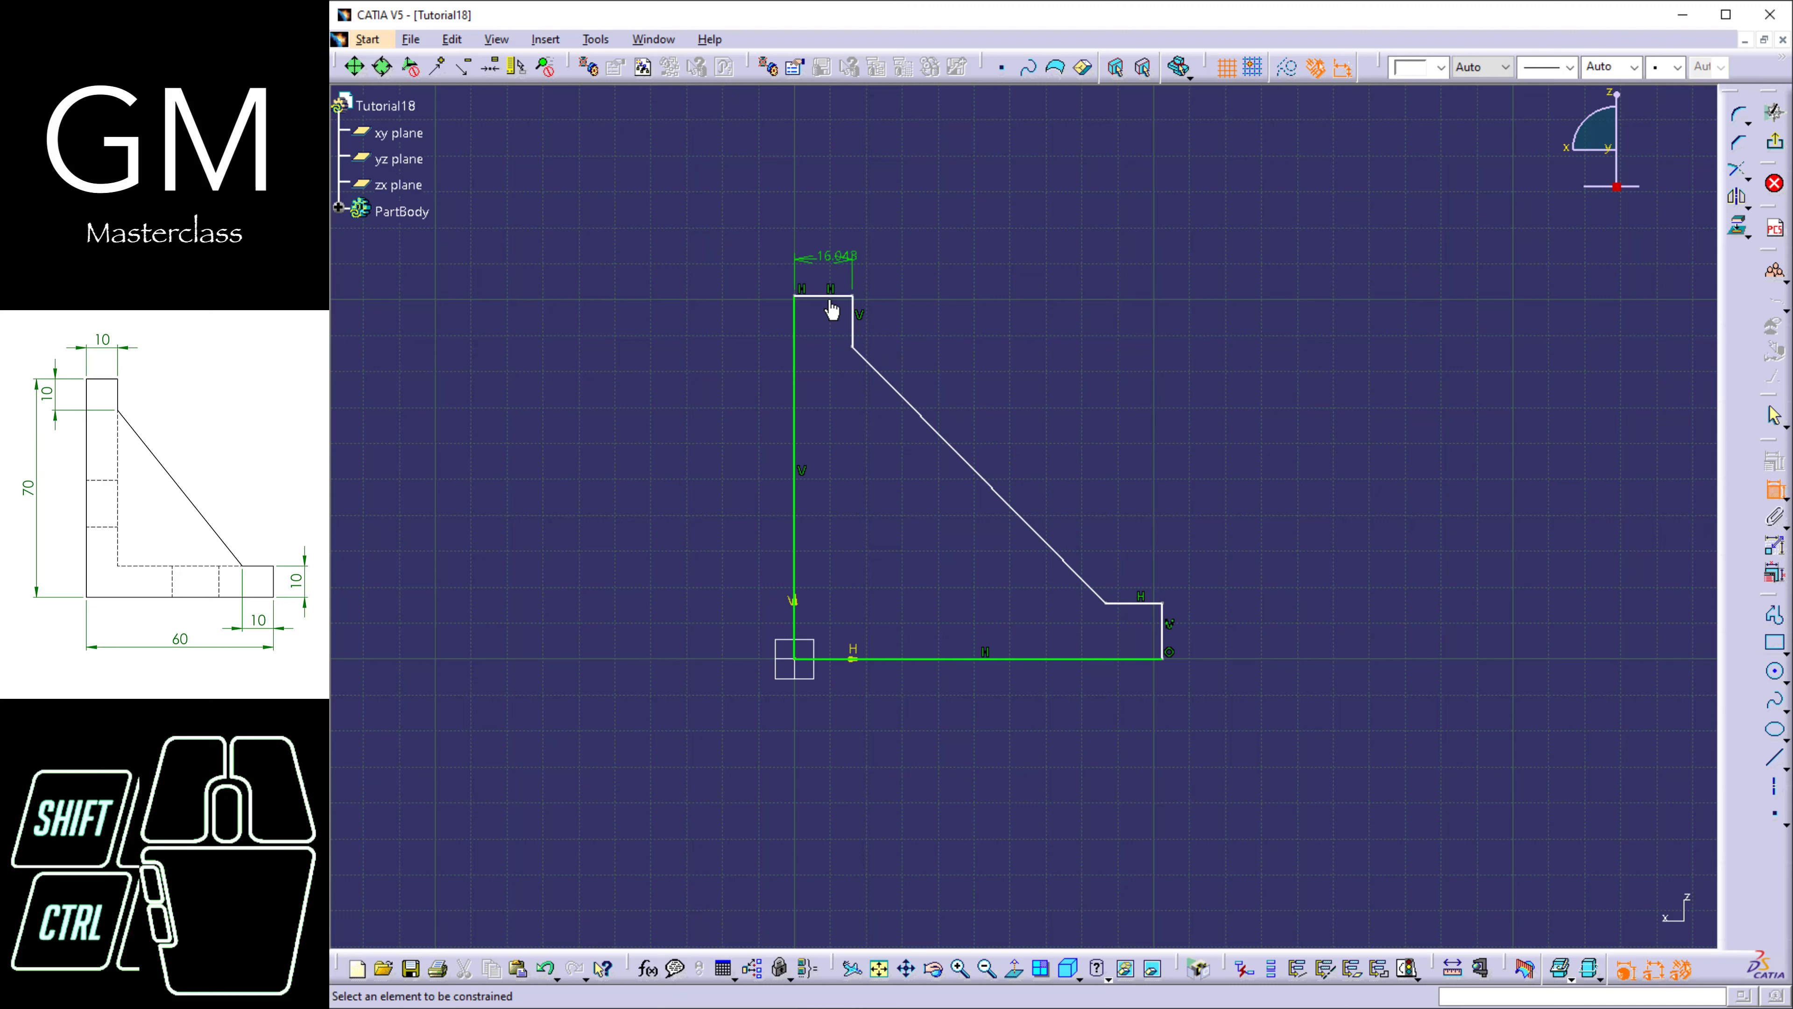
click(853, 324)
click(719, 324)
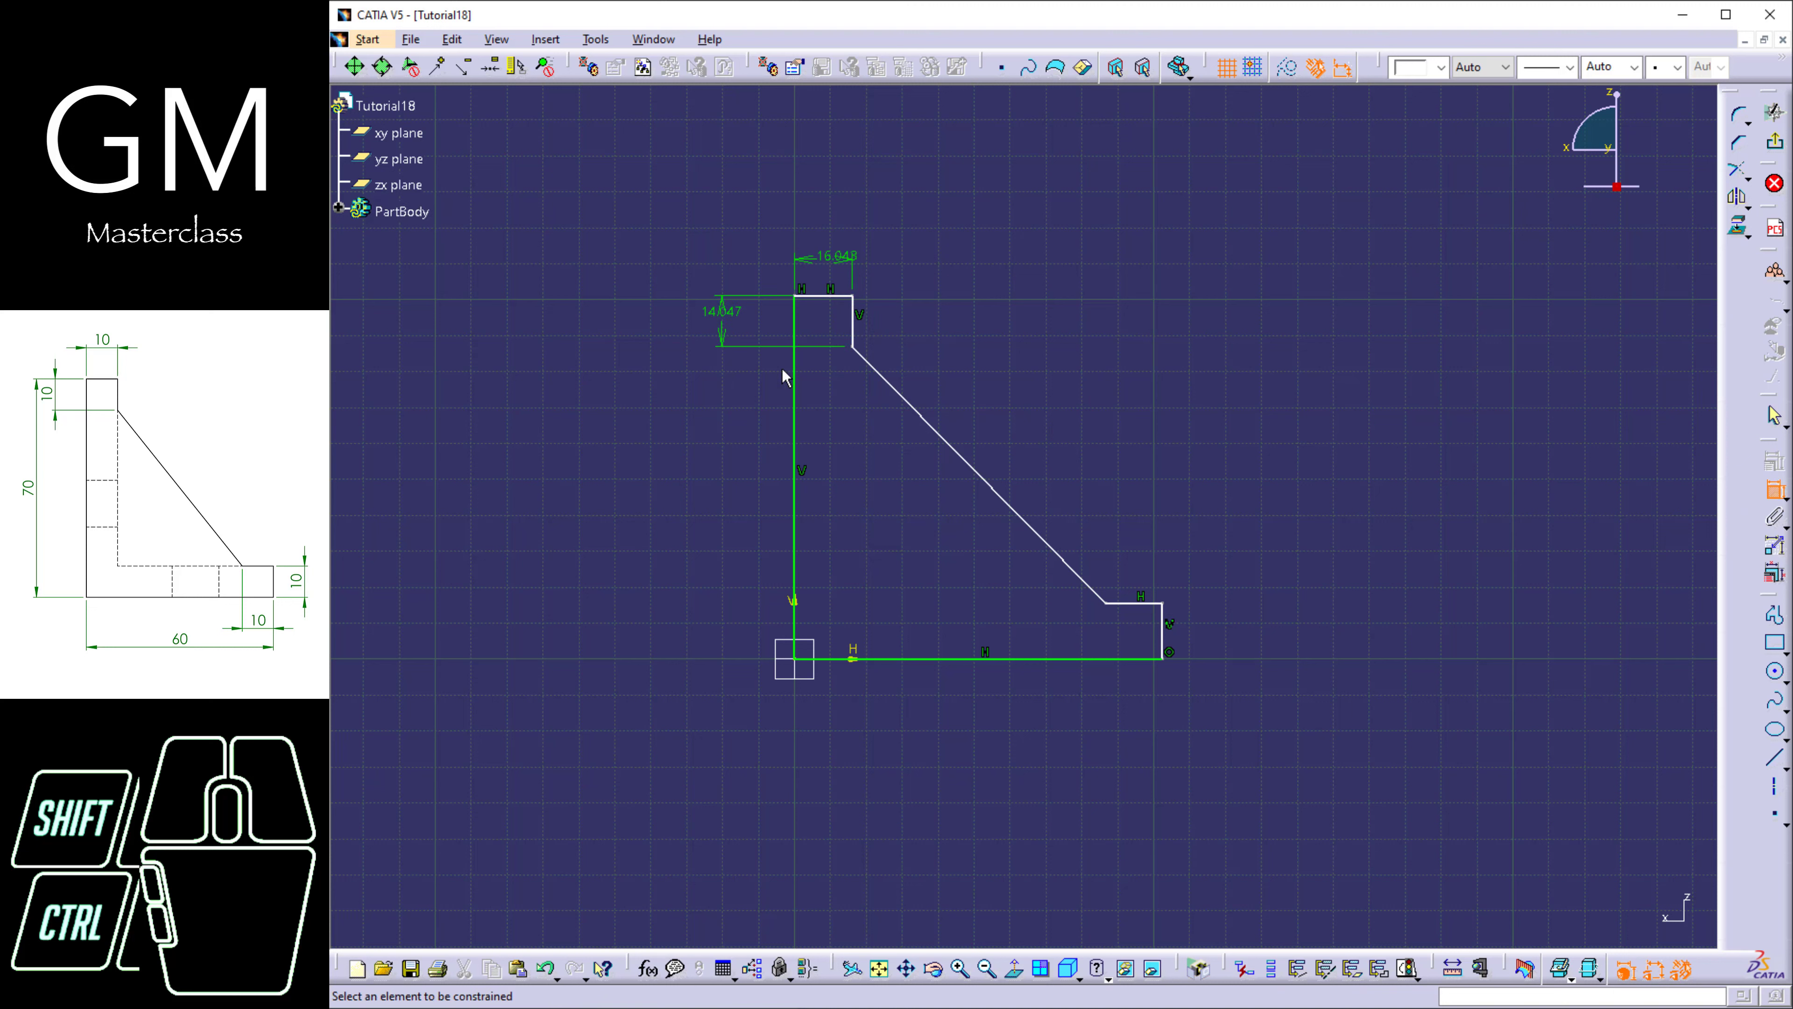
click(797, 420)
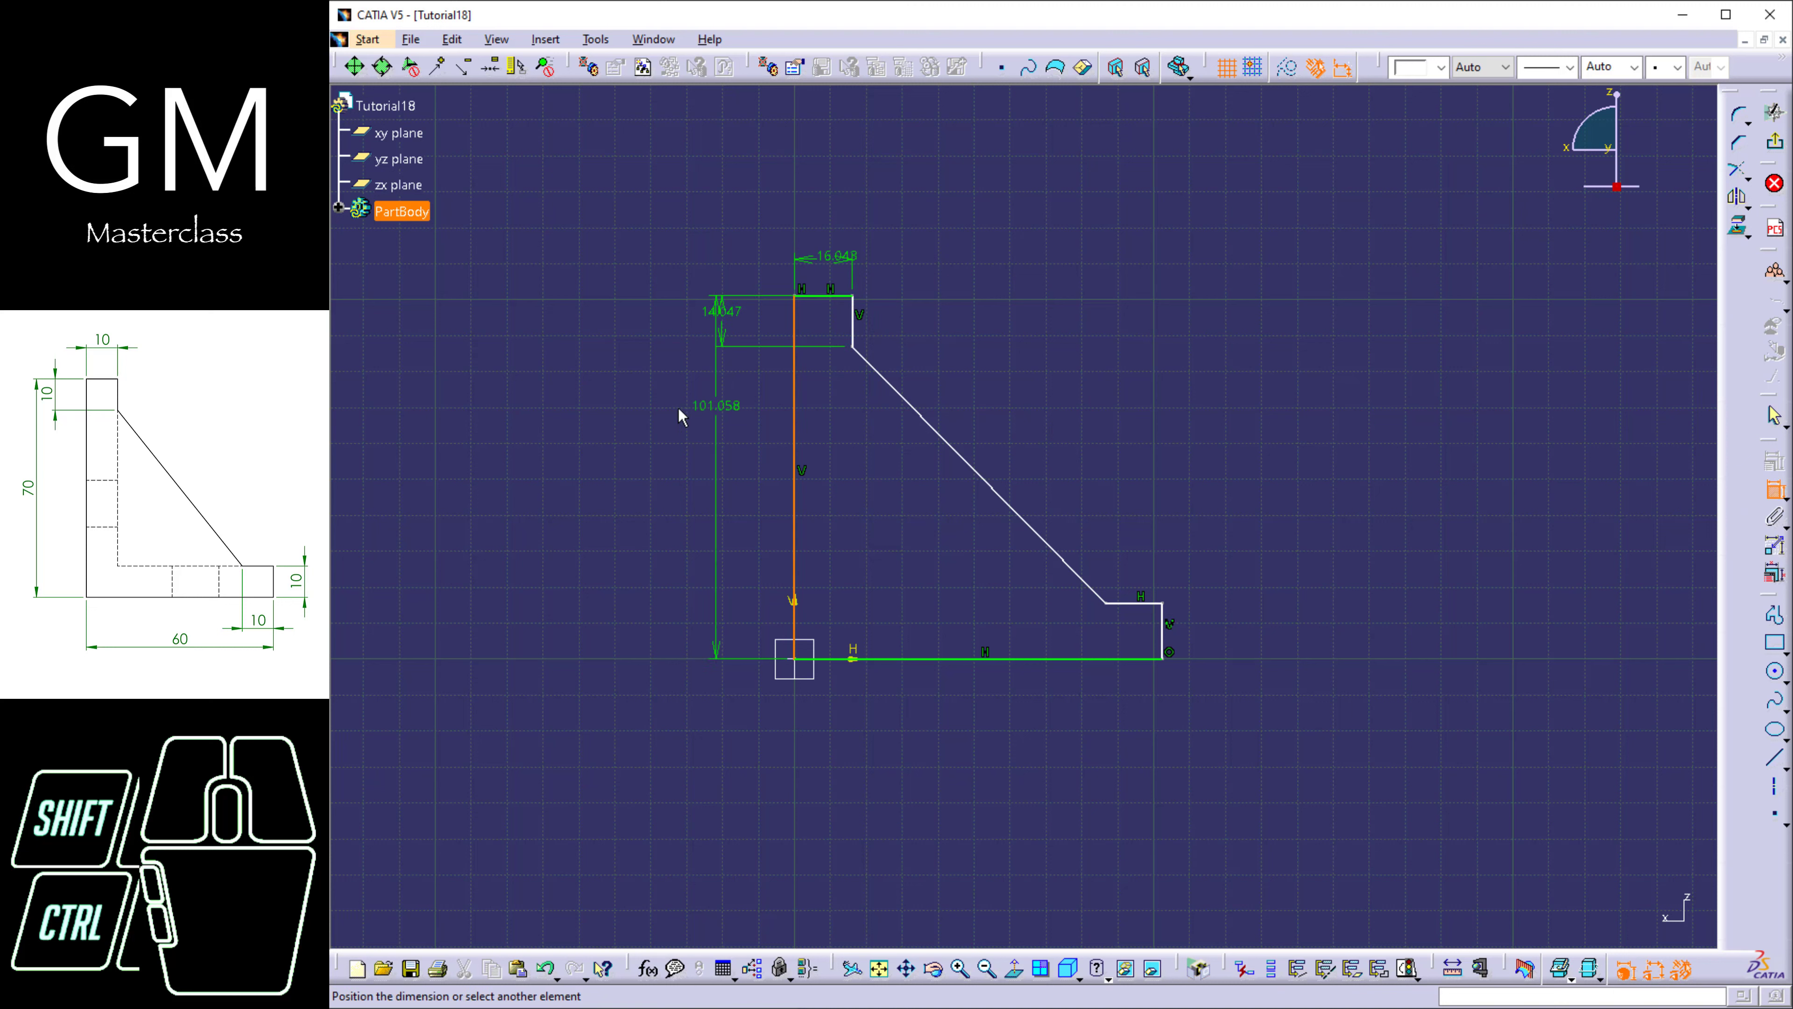
click(651, 406)
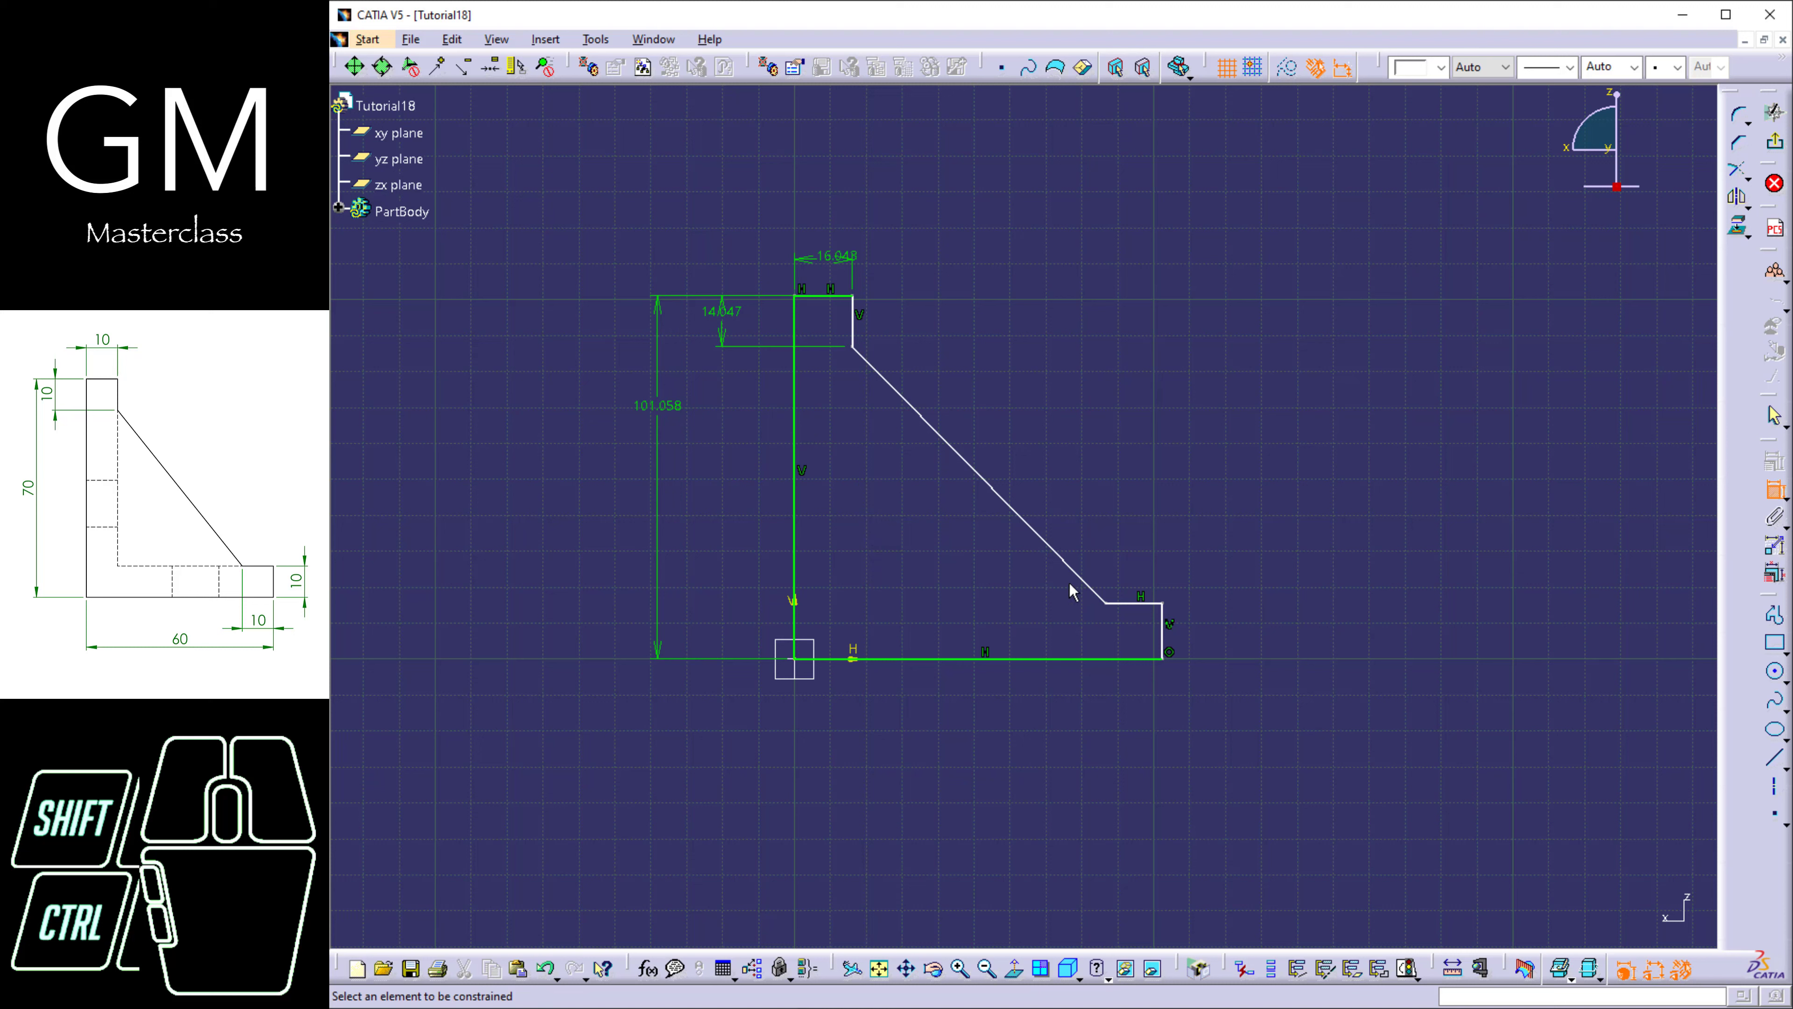
Dimension the lower step's short vertical and horizontal edges and the full length of the base edge.
click(1162, 629)
click(1232, 626)
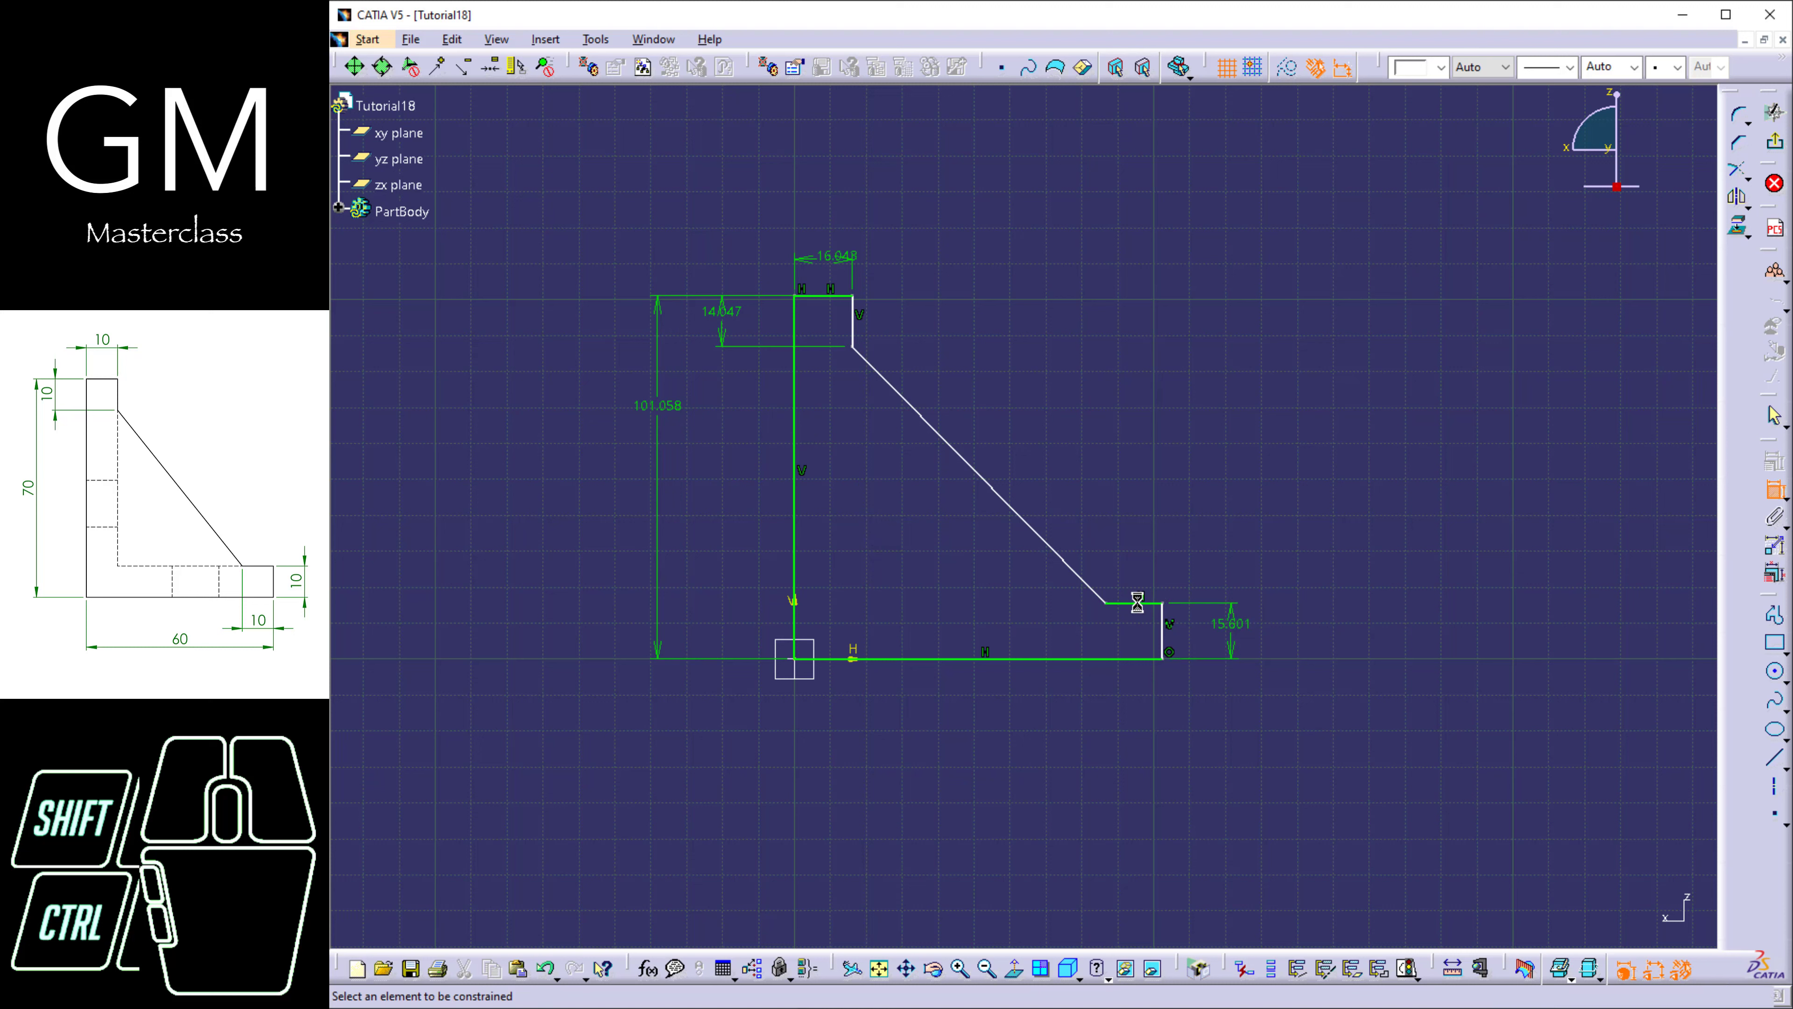
click(1138, 602)
click(1131, 686)
click(1086, 659)
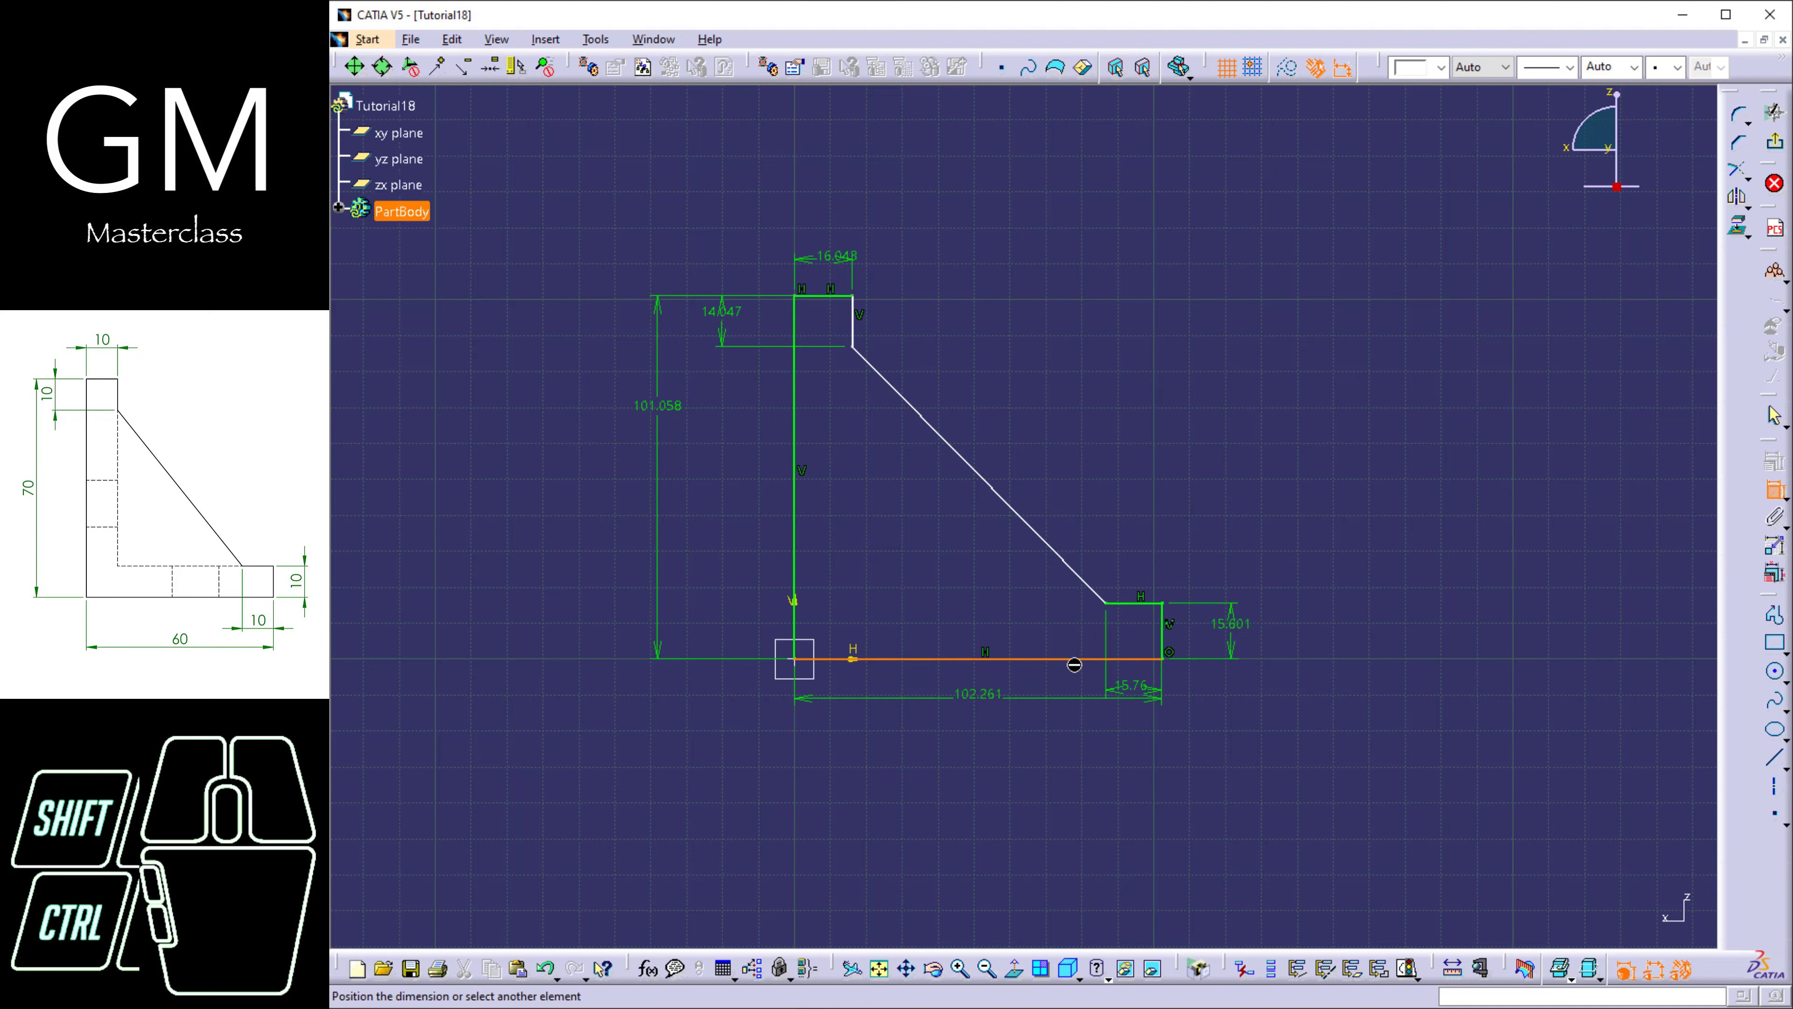
click(1061, 739)
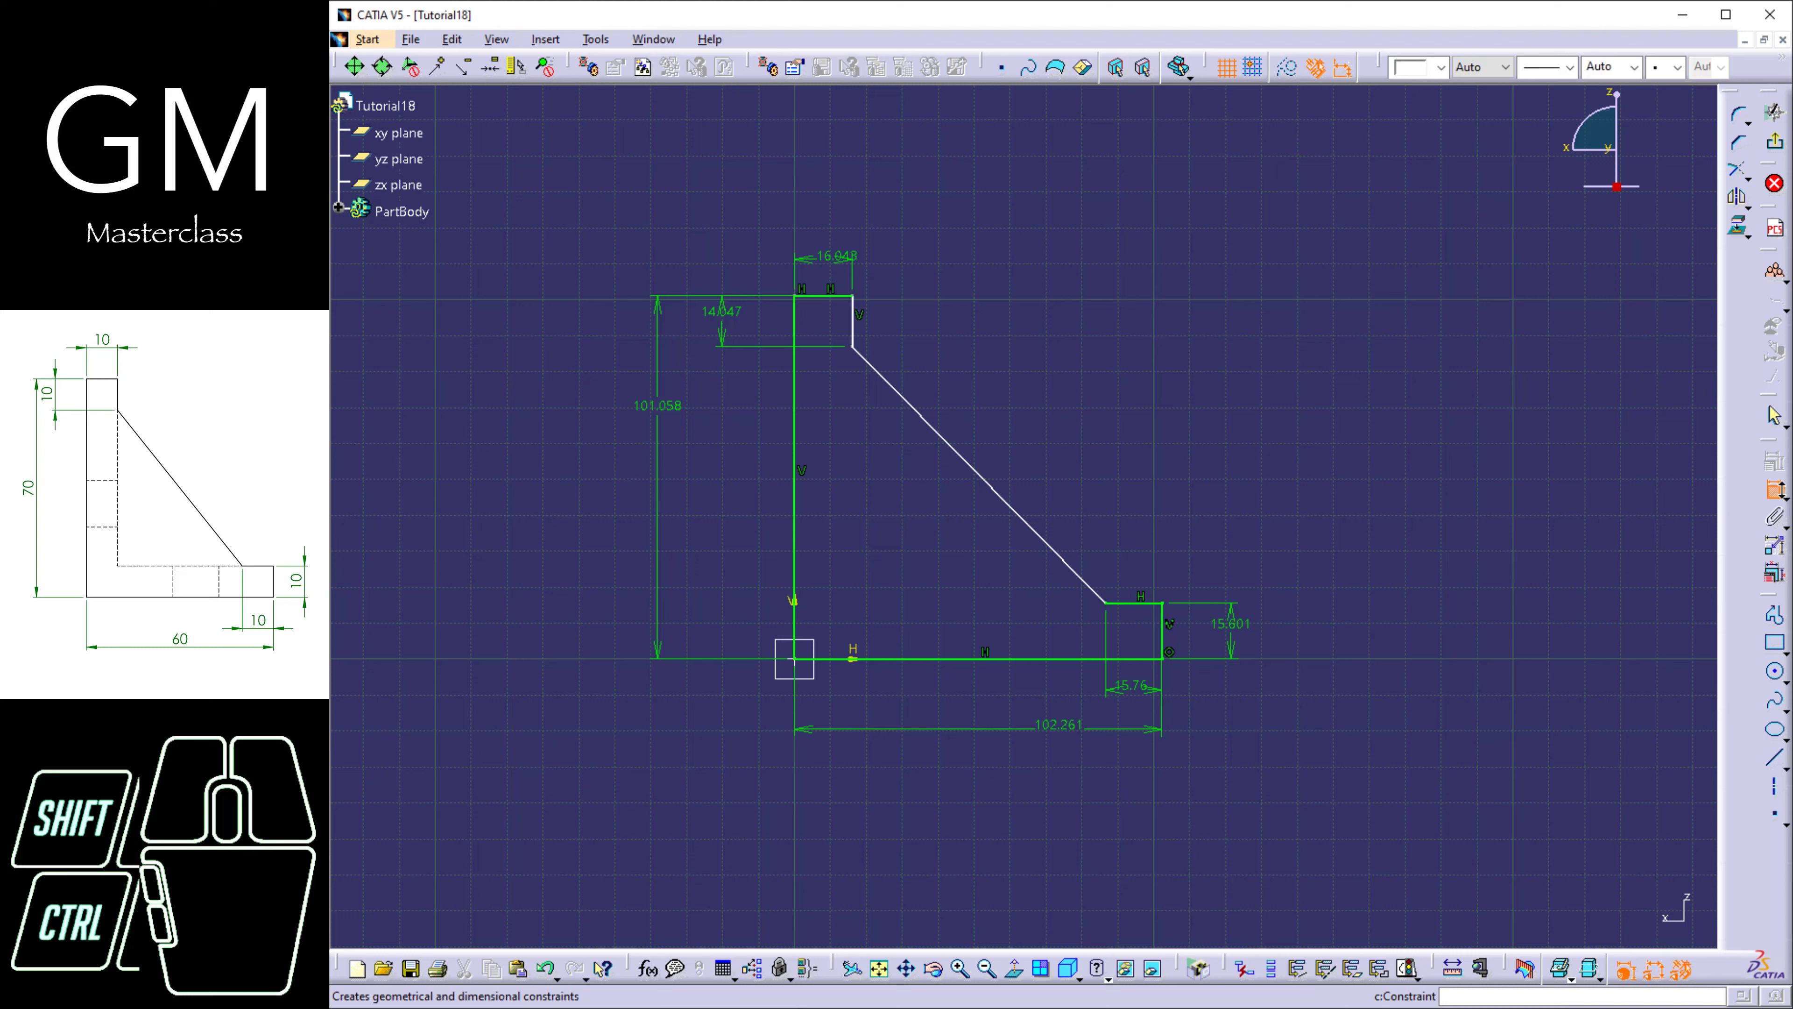
click(1772, 492)
Move the sloped edge away from the vertical axis to separate the upper step's start point from the tall edge's upper end.
mouse_move(920, 409)
mouse_down()
mouse_move(1017, 396)
mouse_move(1041, 401)
mouse_move(989, 405)
mouse_move(1105, 424)
mouse_move(1035, 431)
mouse_up()
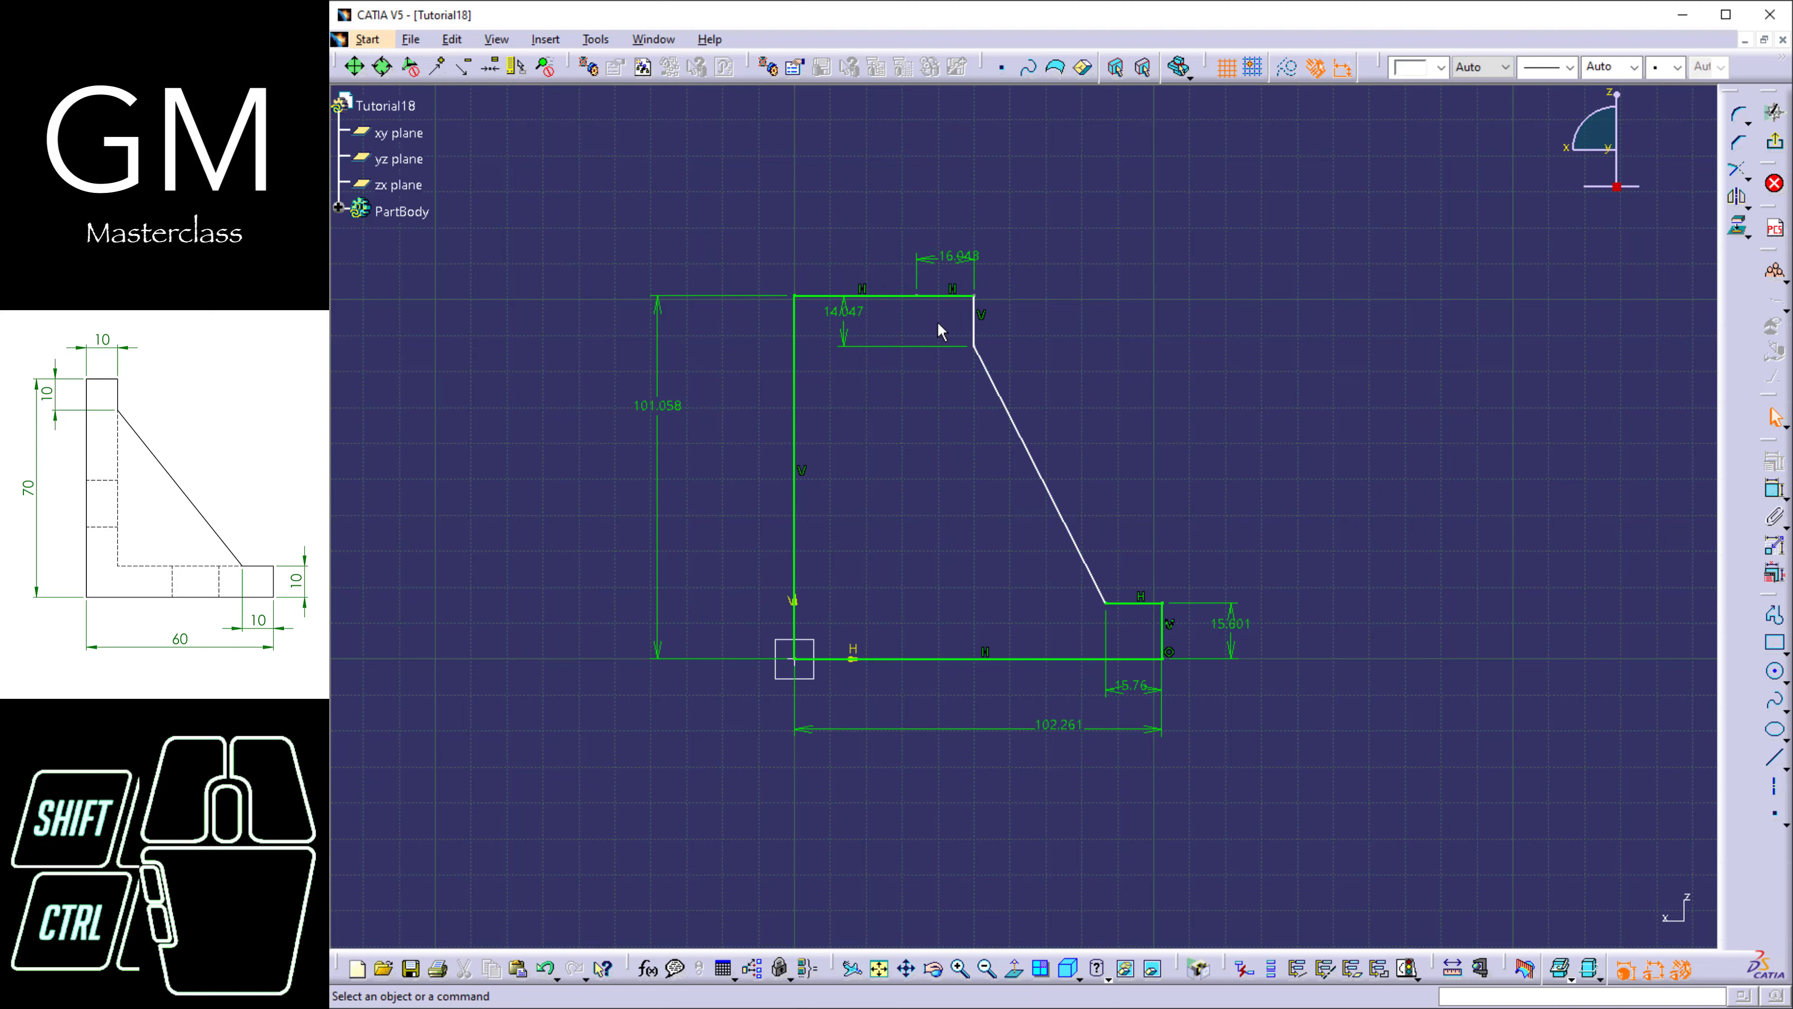
drag(926, 303, 914, 315)
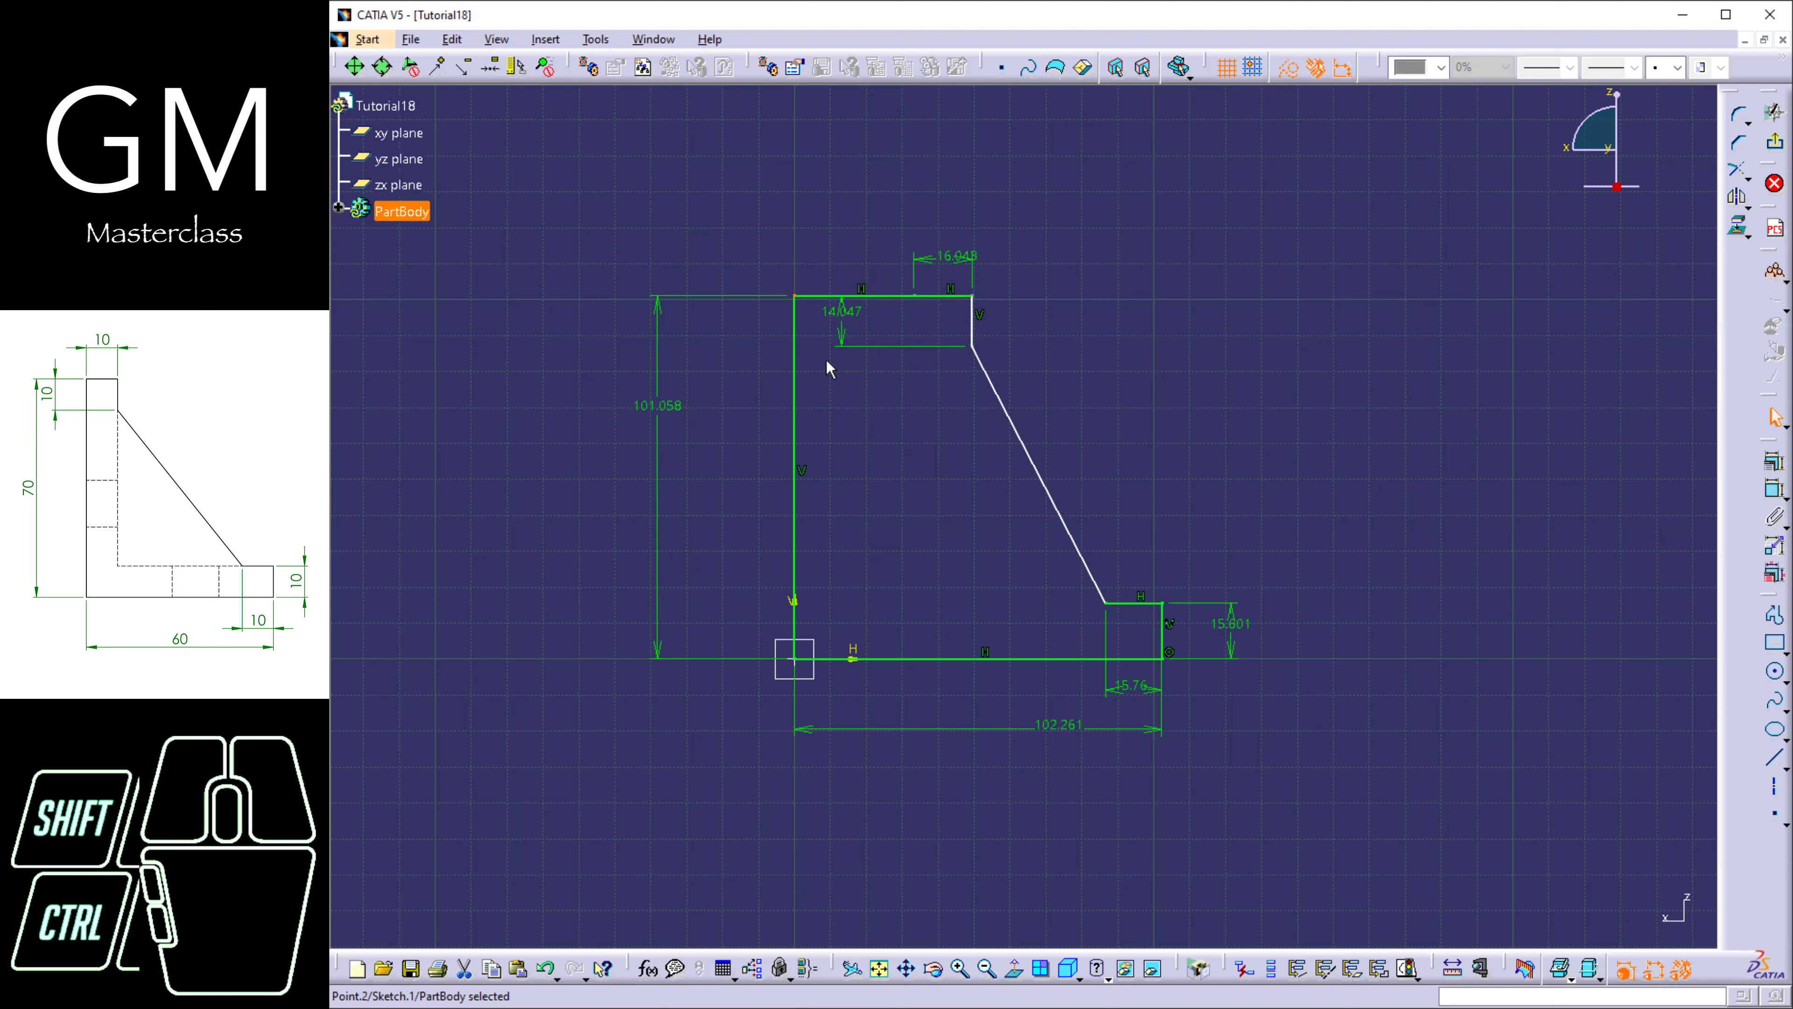
click(1009, 284)
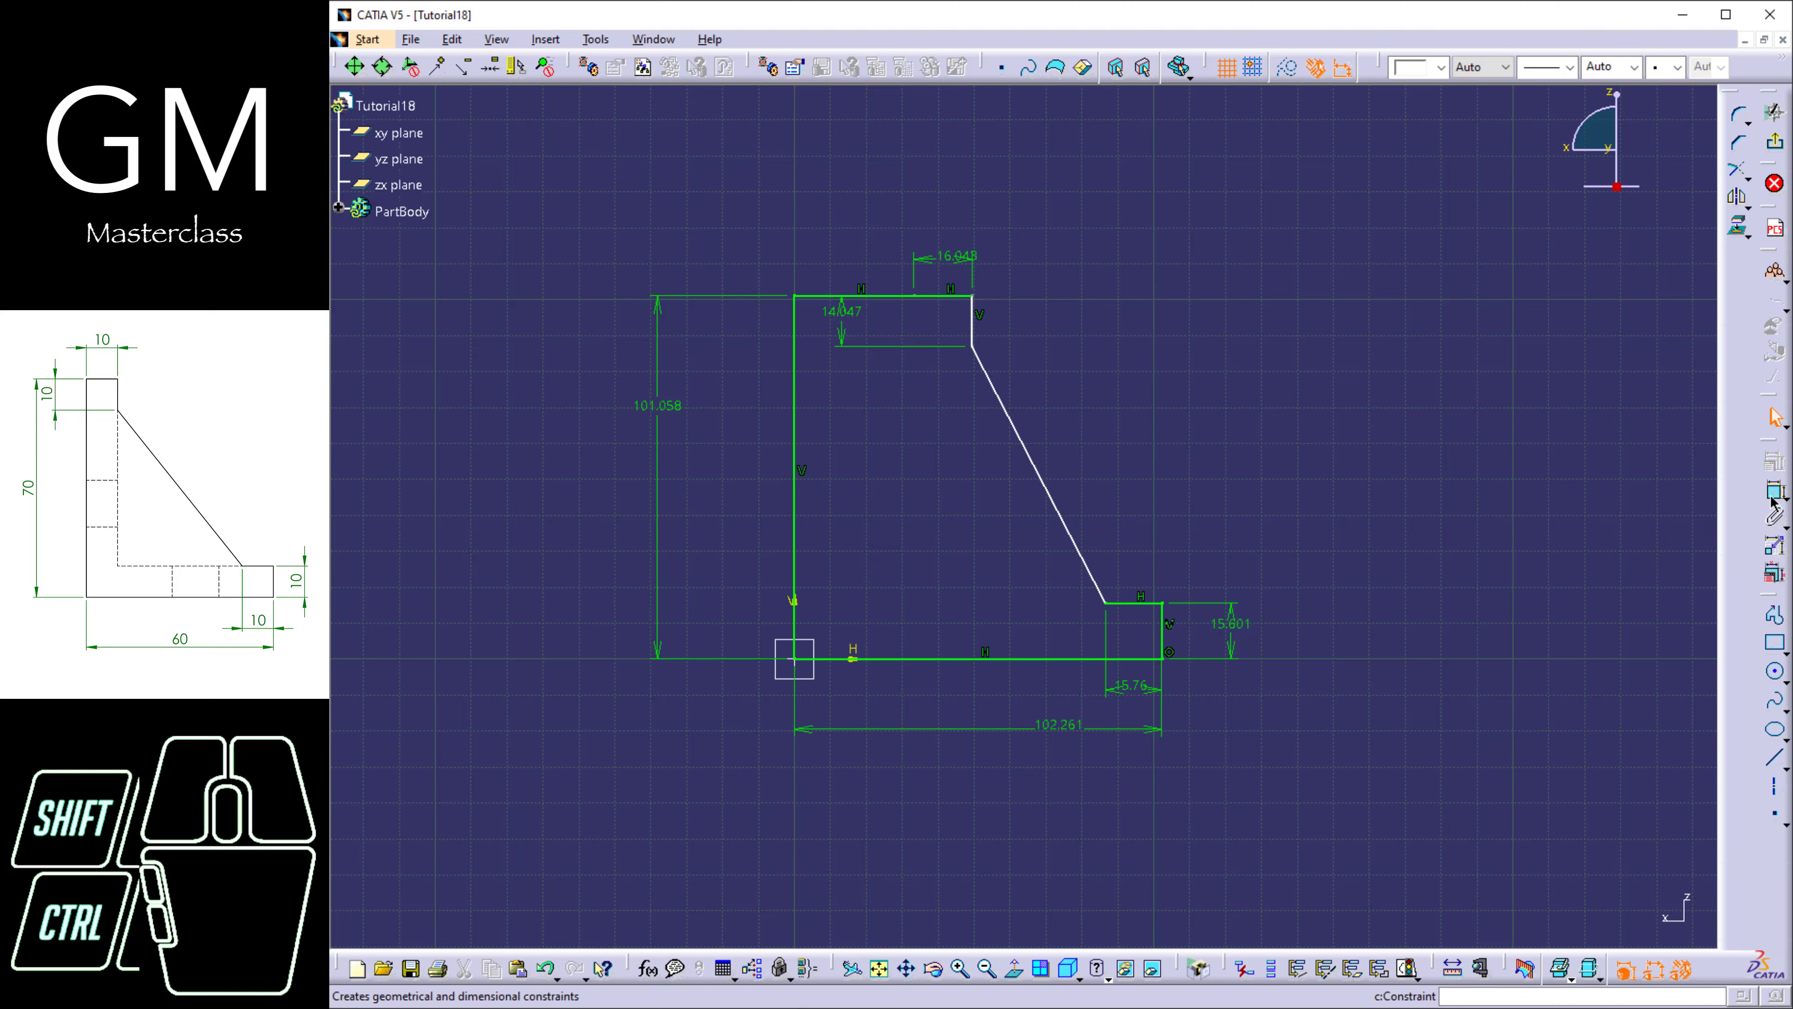
Try a coincidence constraint between the loose point on the top edge and the tall edge's upper end, and undo it.
click(1773, 500)
click(916, 296)
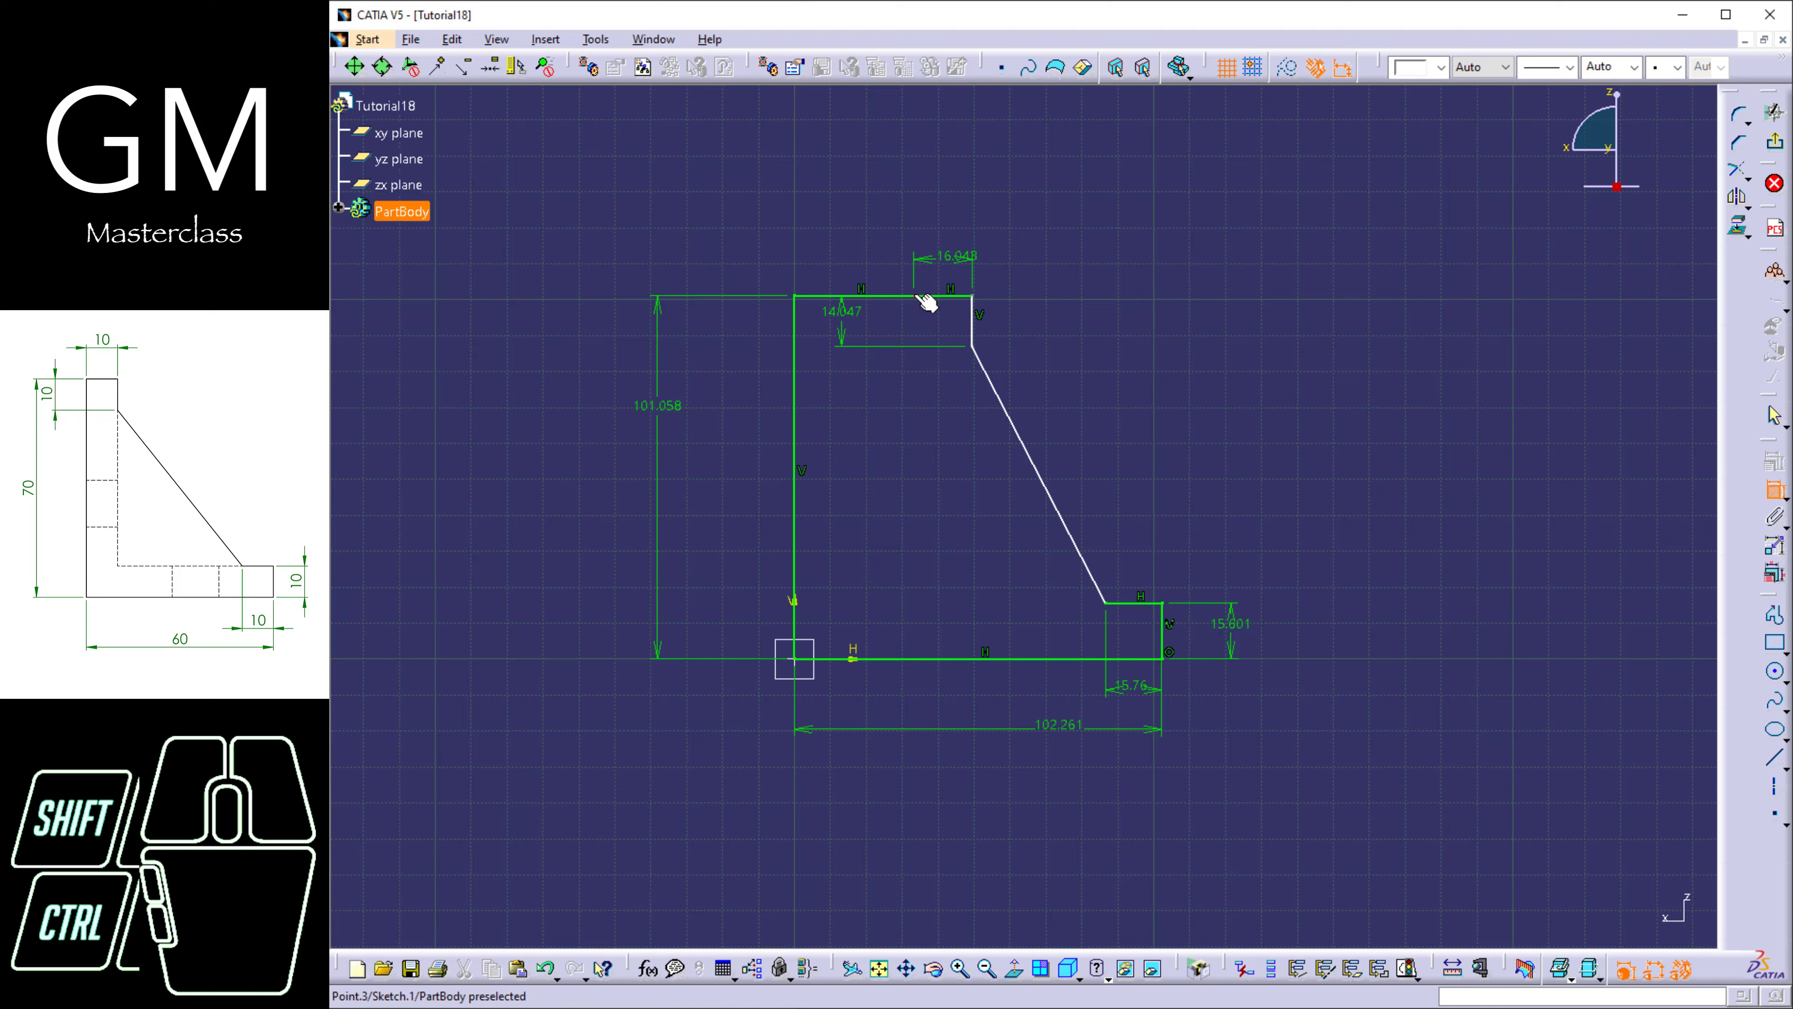
click(795, 298)
right_click(839, 255)
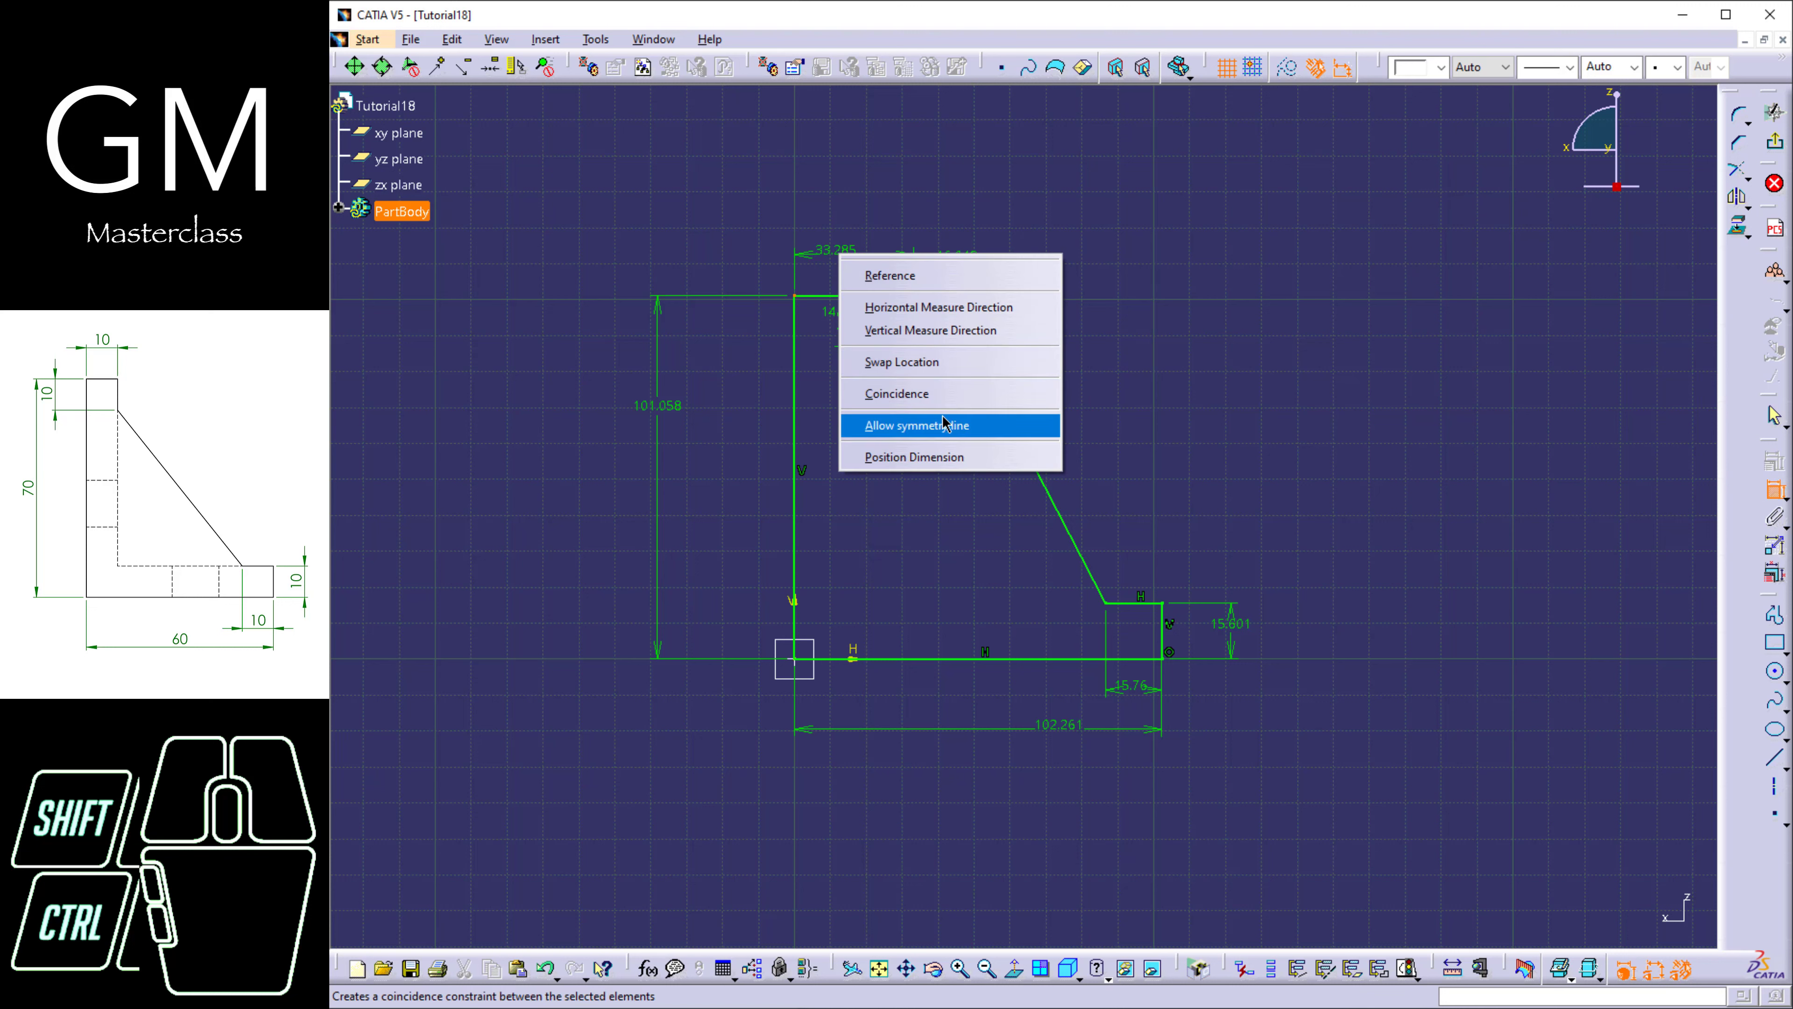
click(957, 407)
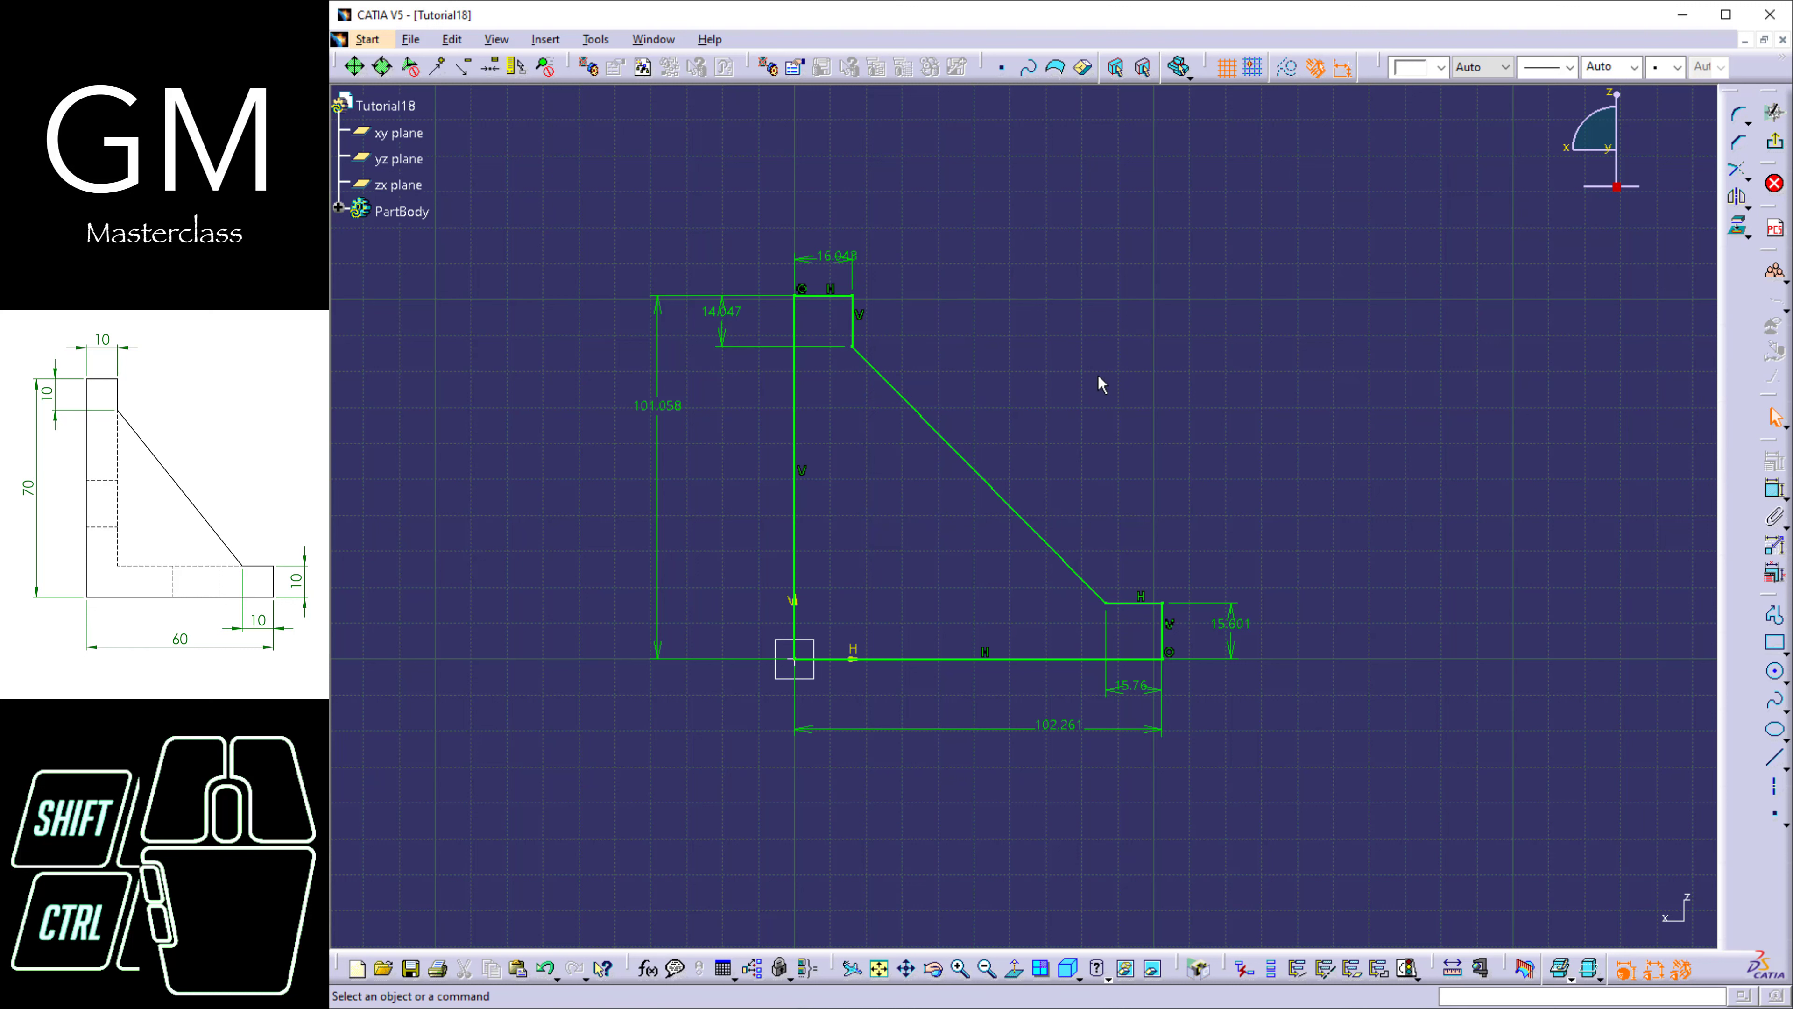
key(ctrl+z)
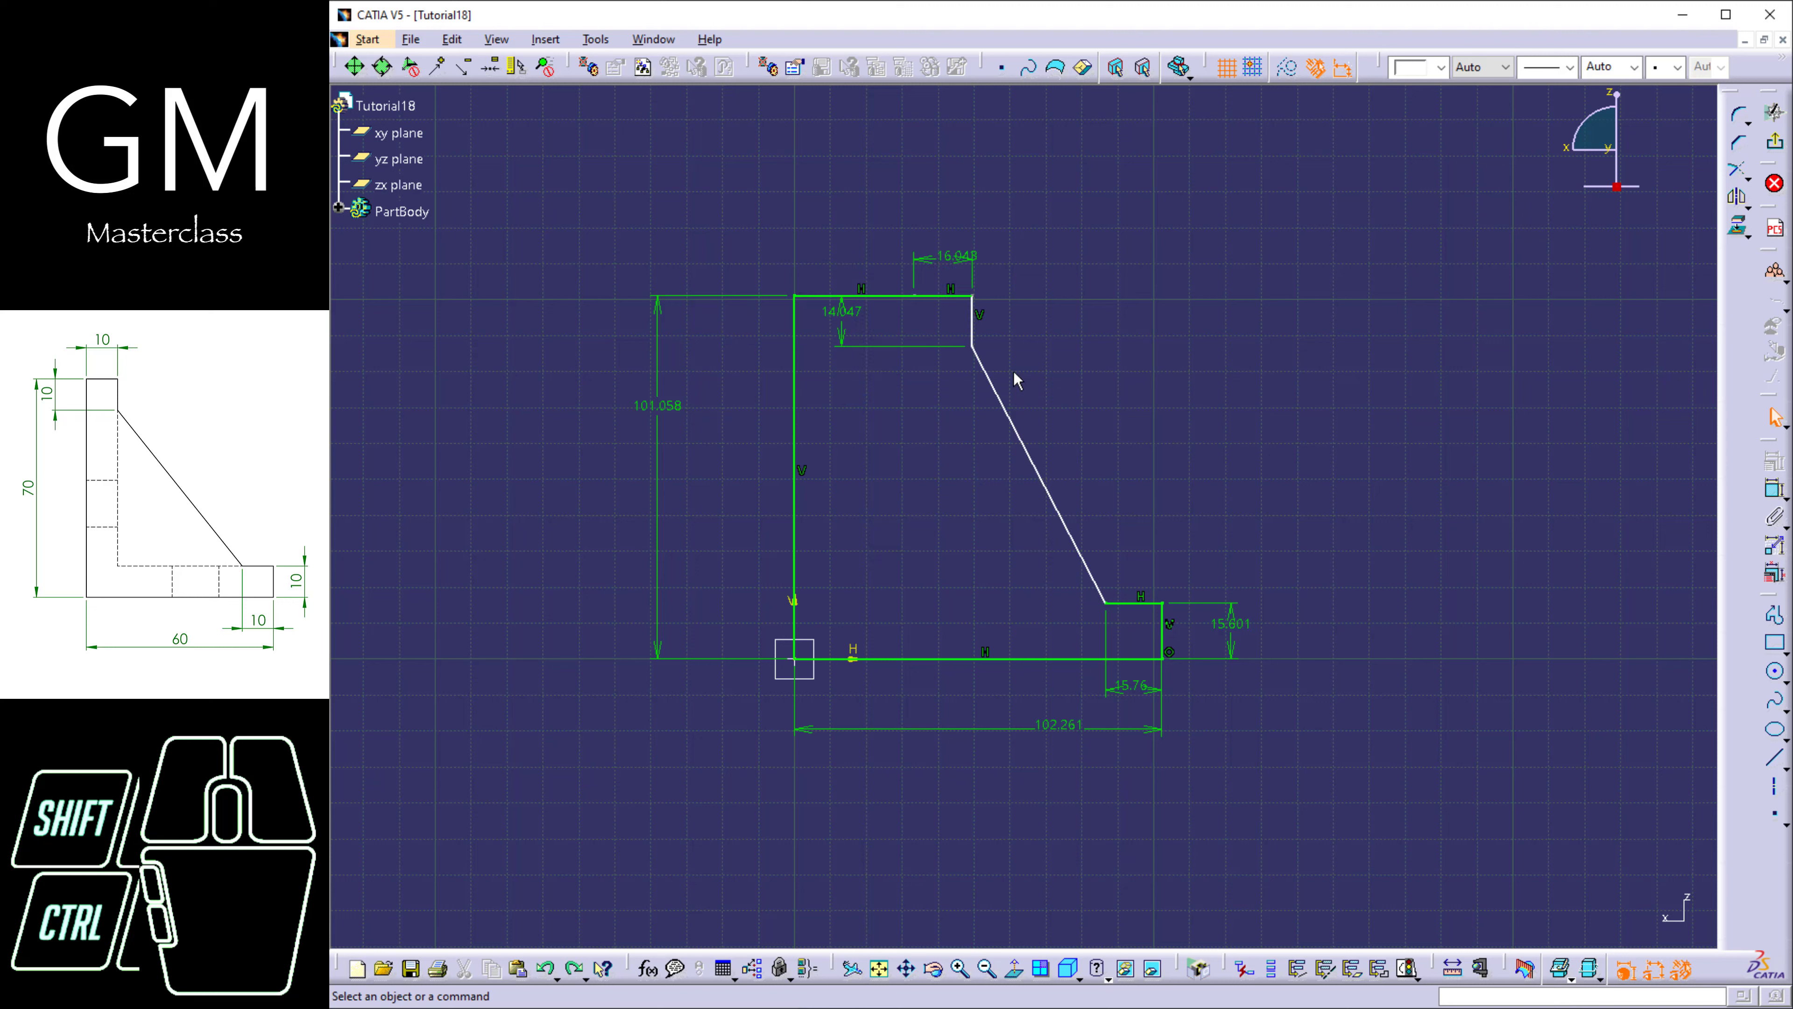
Shift the sloped edge toward the vertical axis and make the loose top-edge point coincident with the tall edge's upper end.
drag(1000, 400, 858, 387)
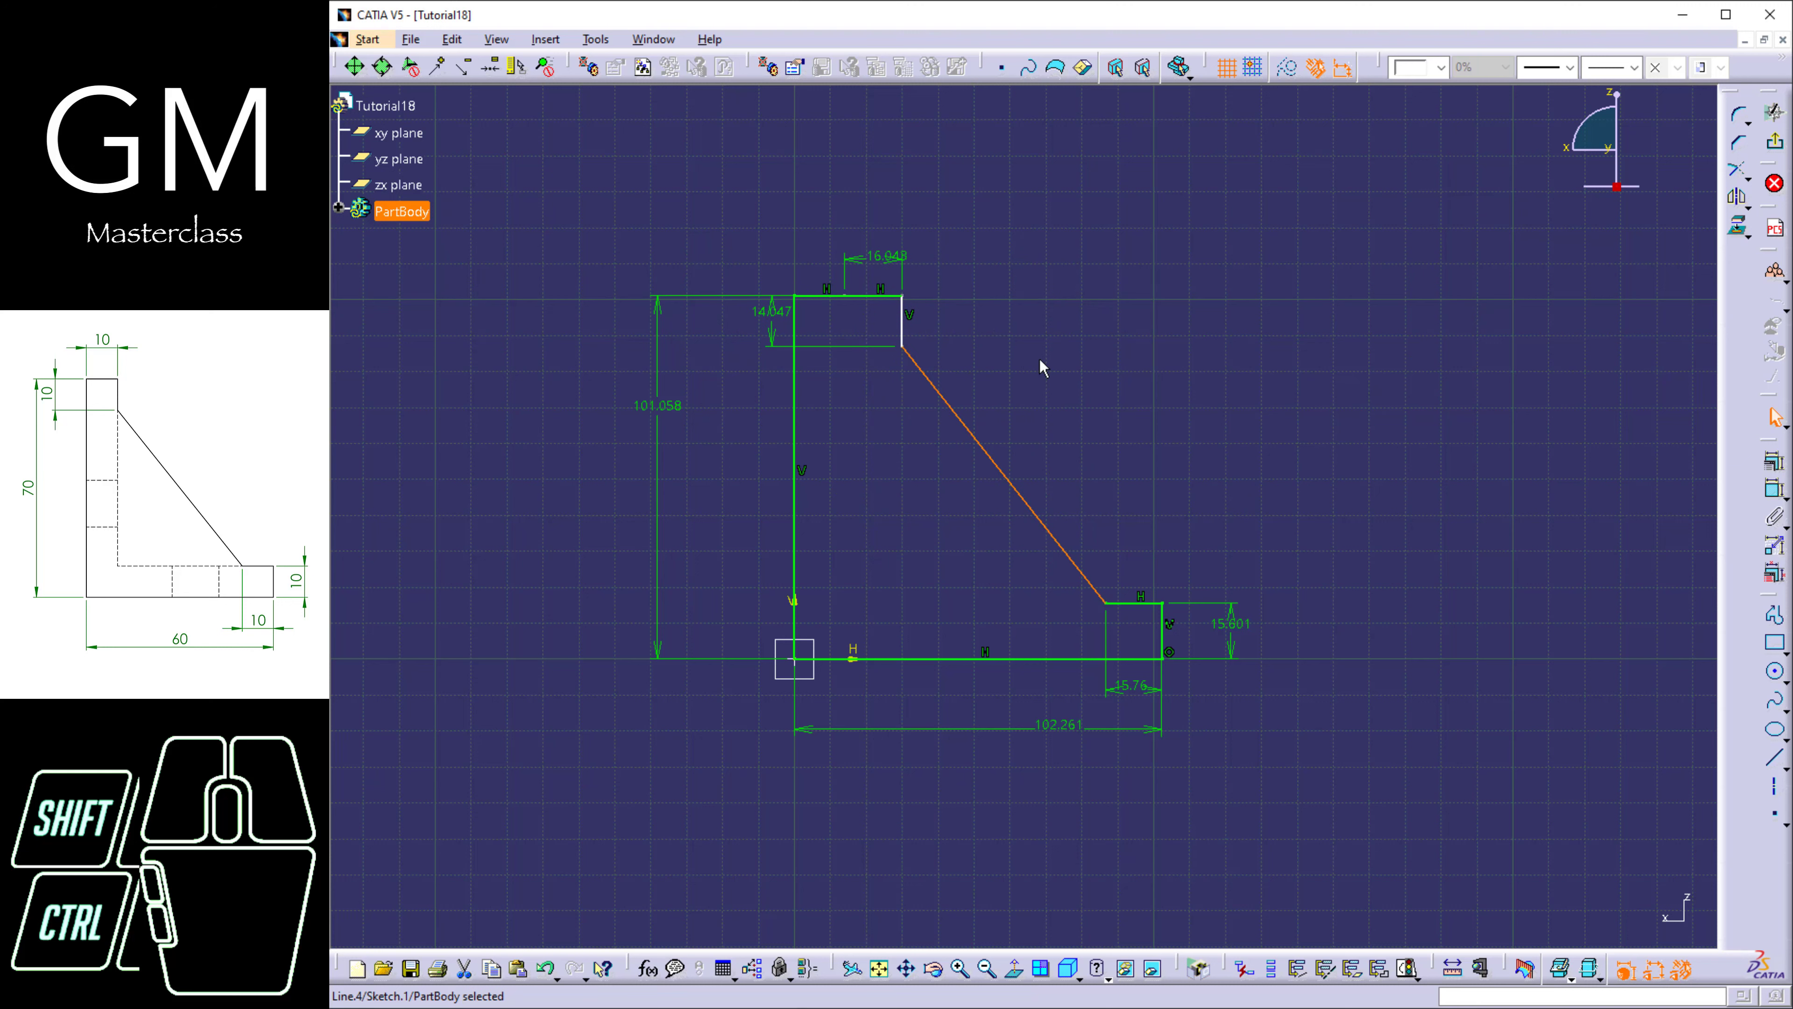
click(1074, 346)
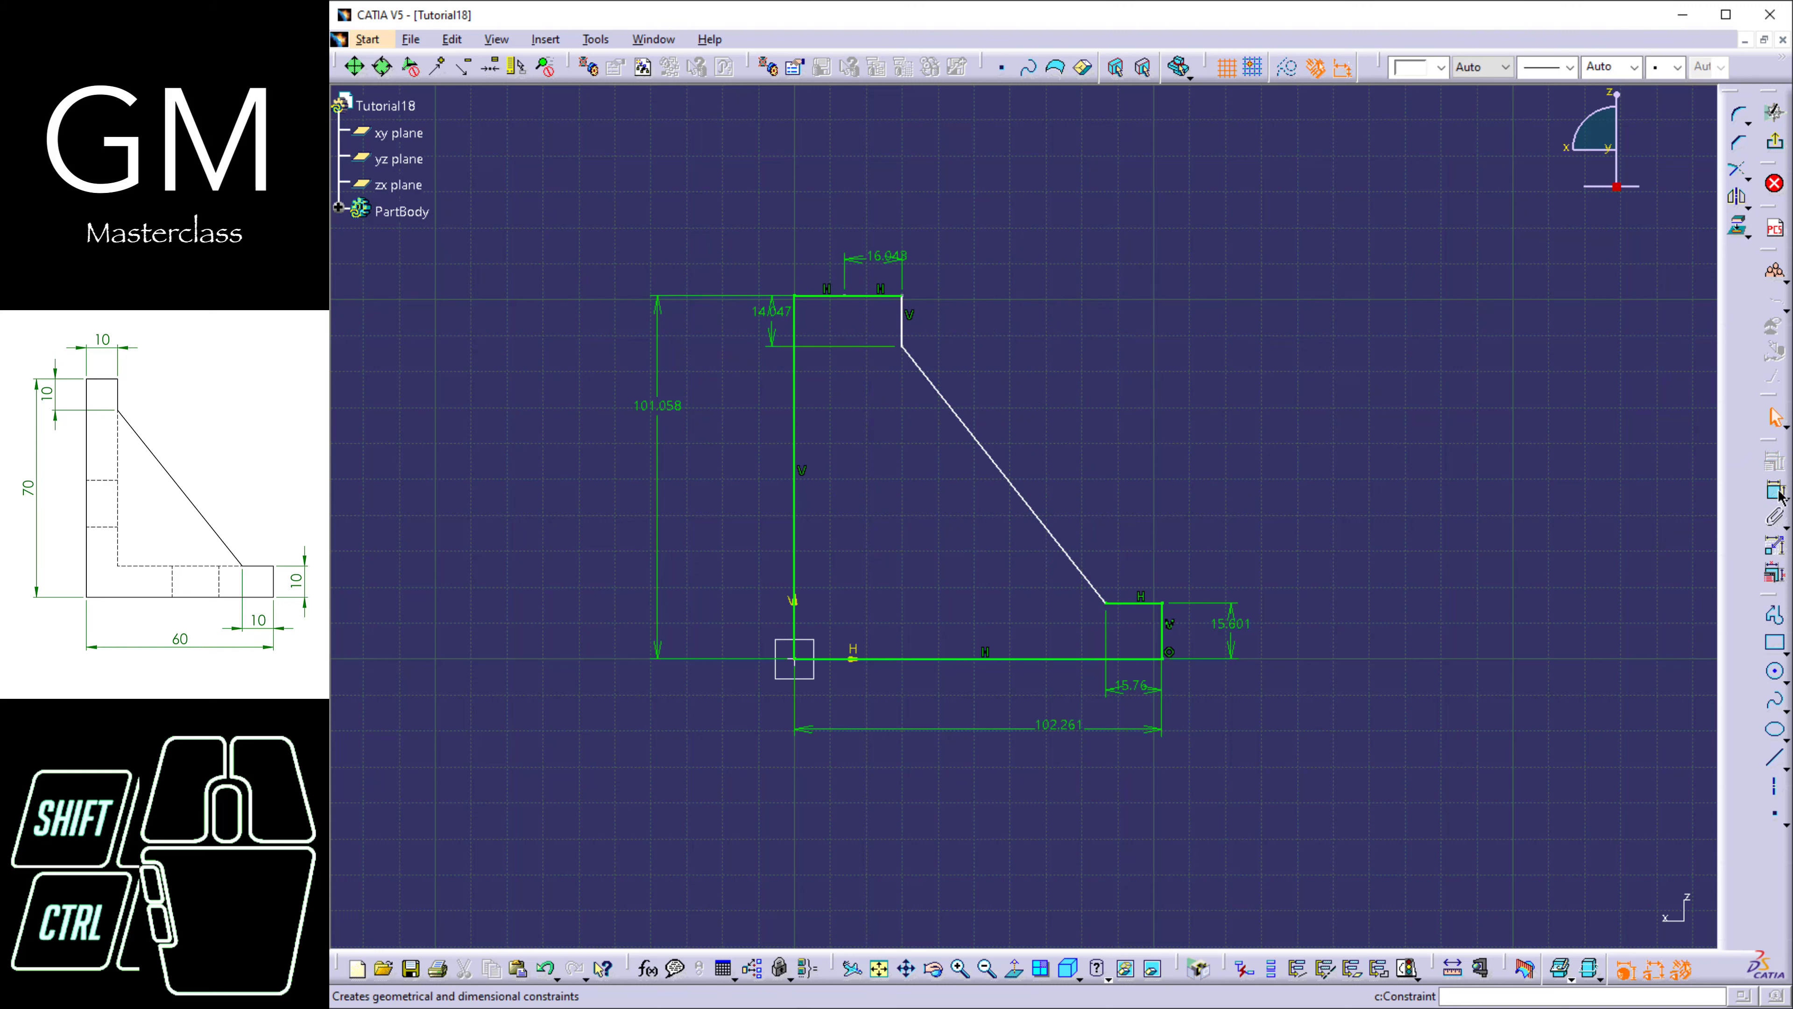
click(851, 298)
right_click(808, 245)
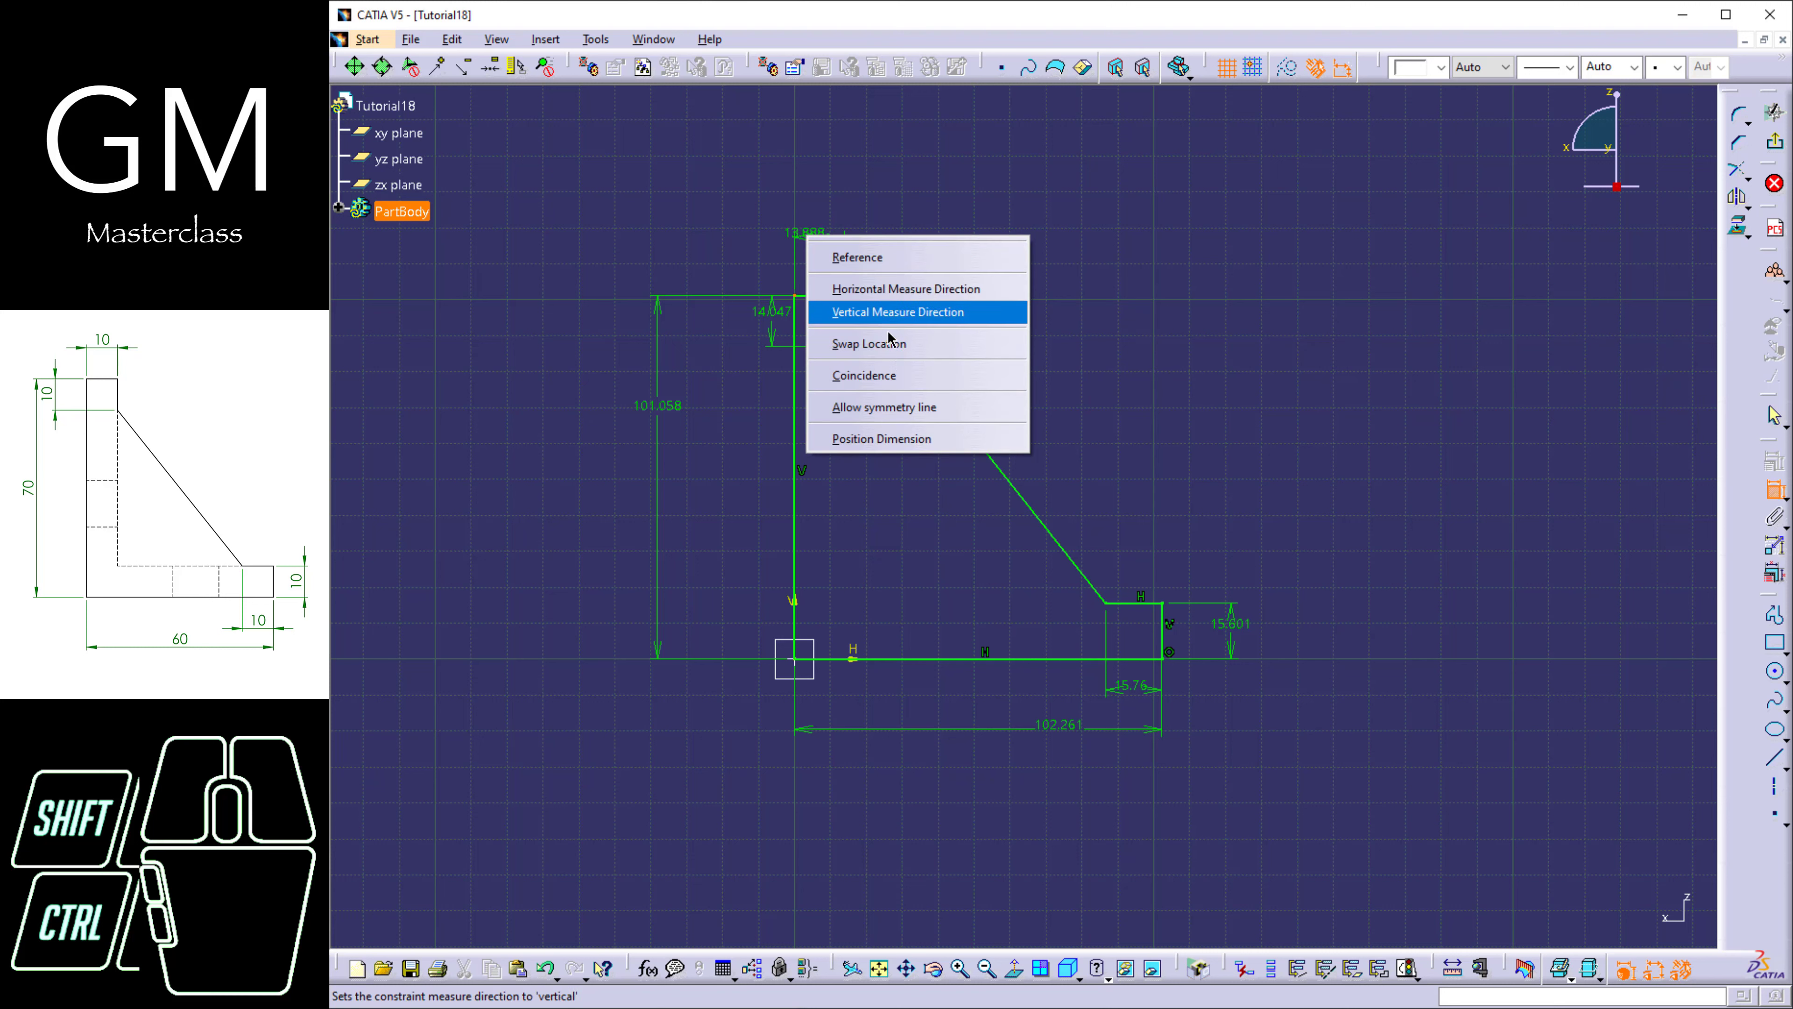
click(931, 372)
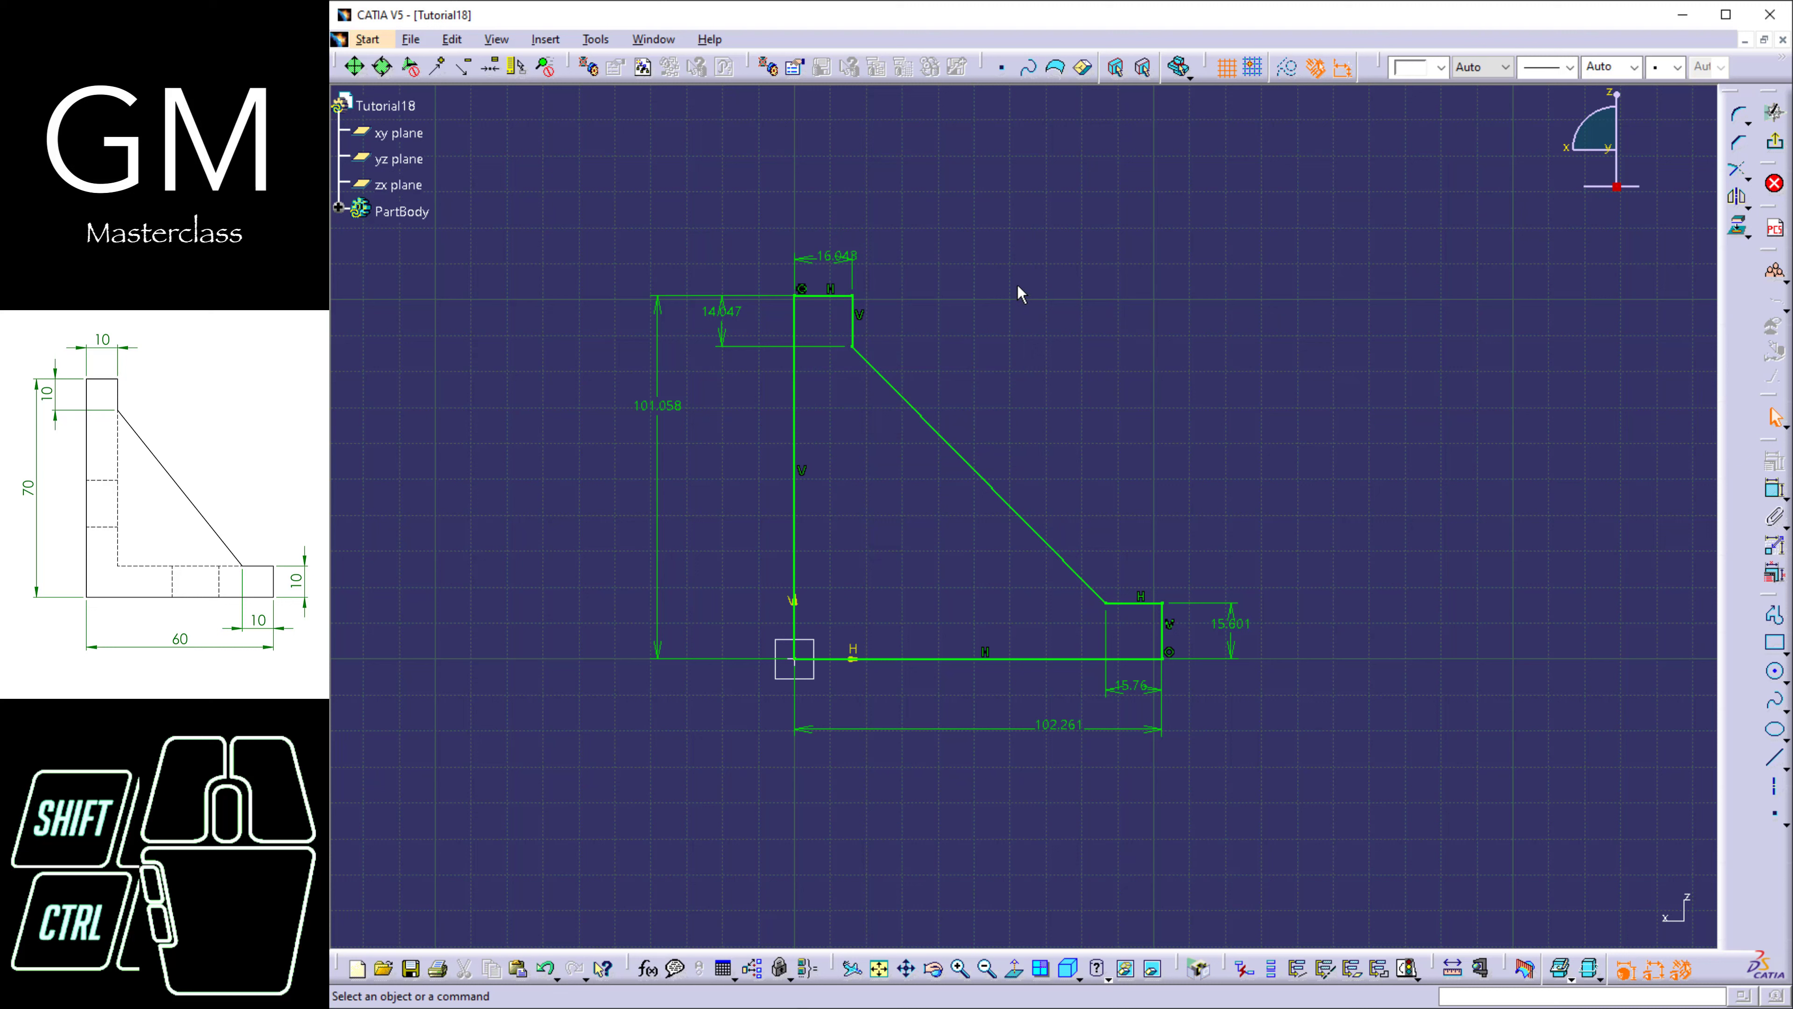
In Edit Multi-Constraint, set the base length to 60 mm and the lower step's horizontal and vertical lengths to 10 mm each.
click(1771, 575)
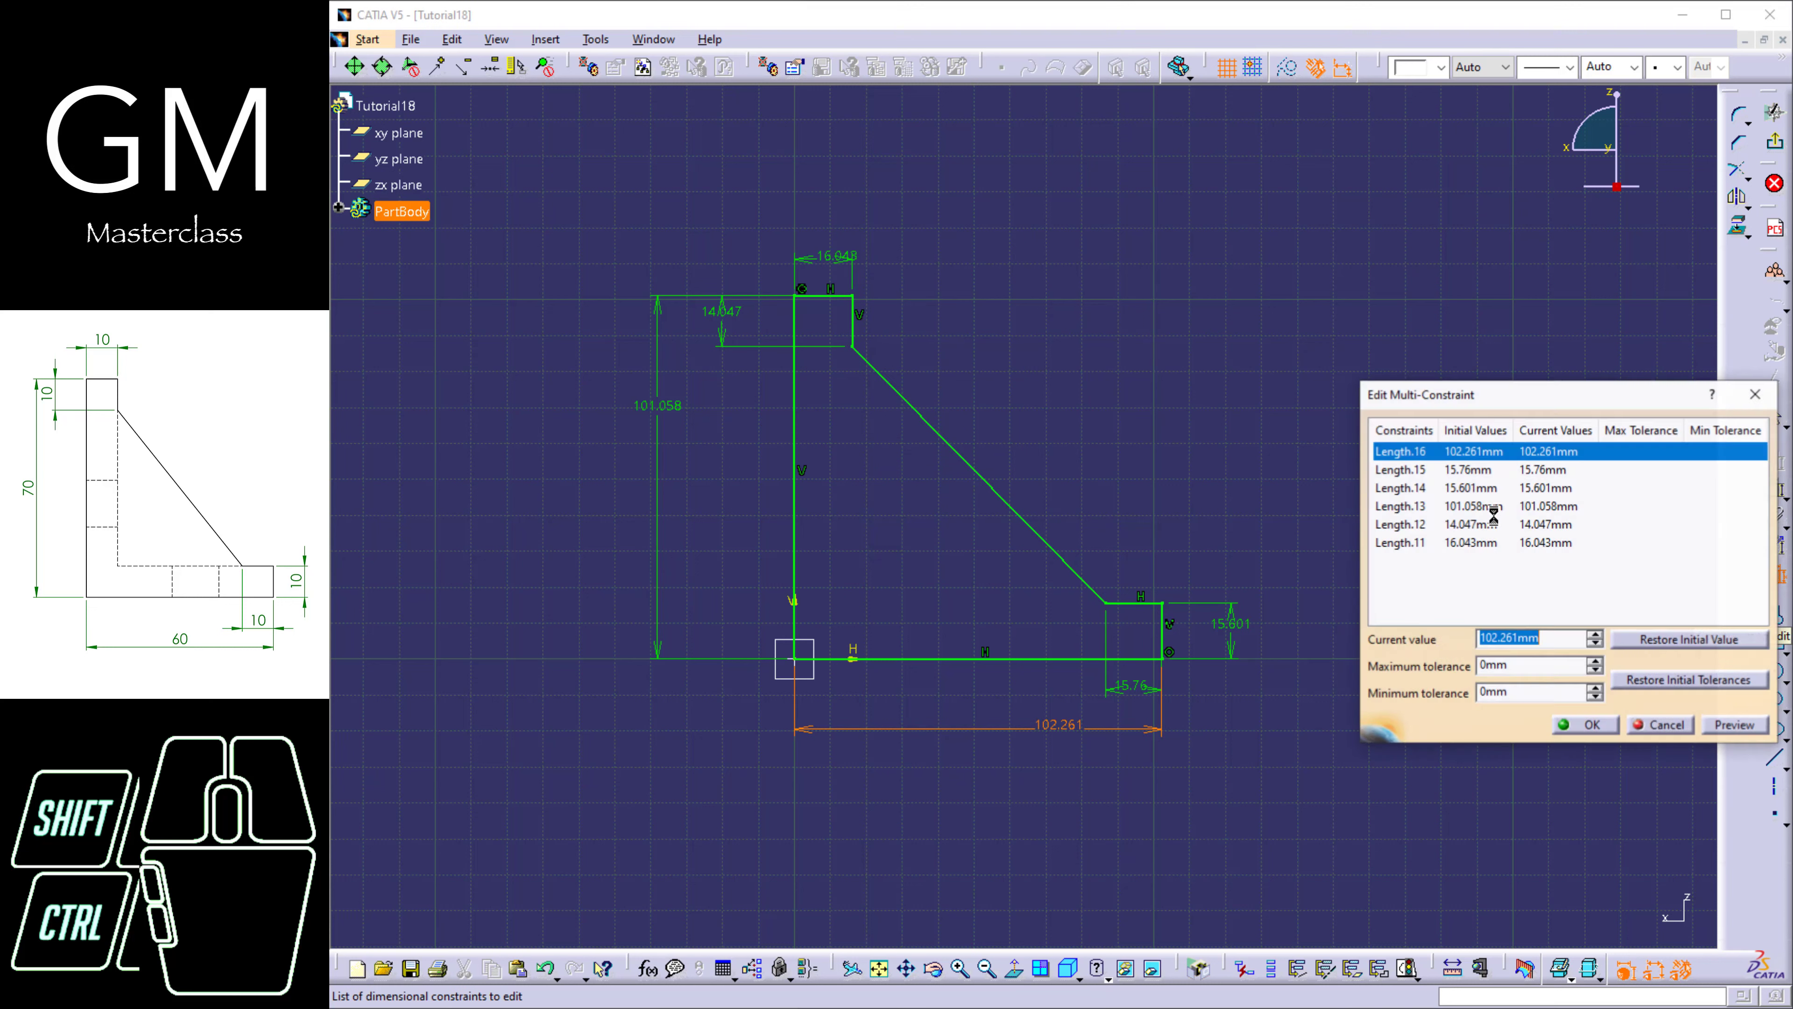
drag(1488, 401, 1236, 214)
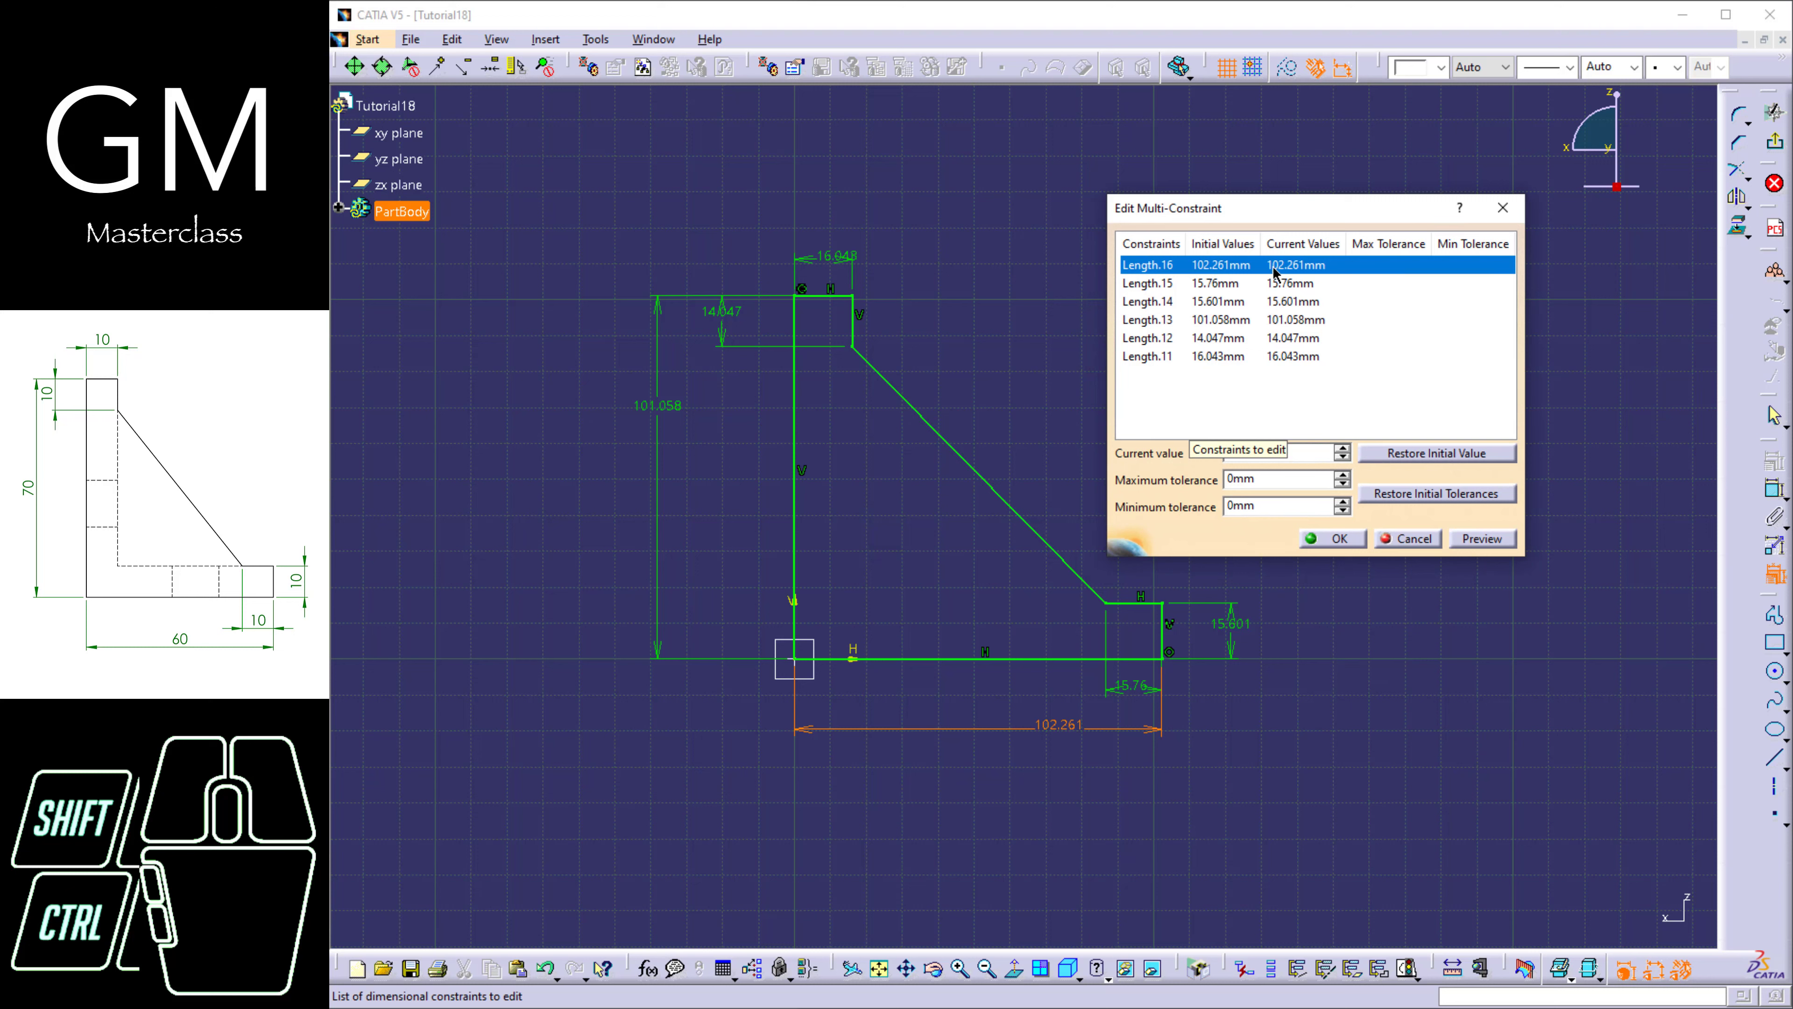
text(60)
key(Return)
click(1296, 284)
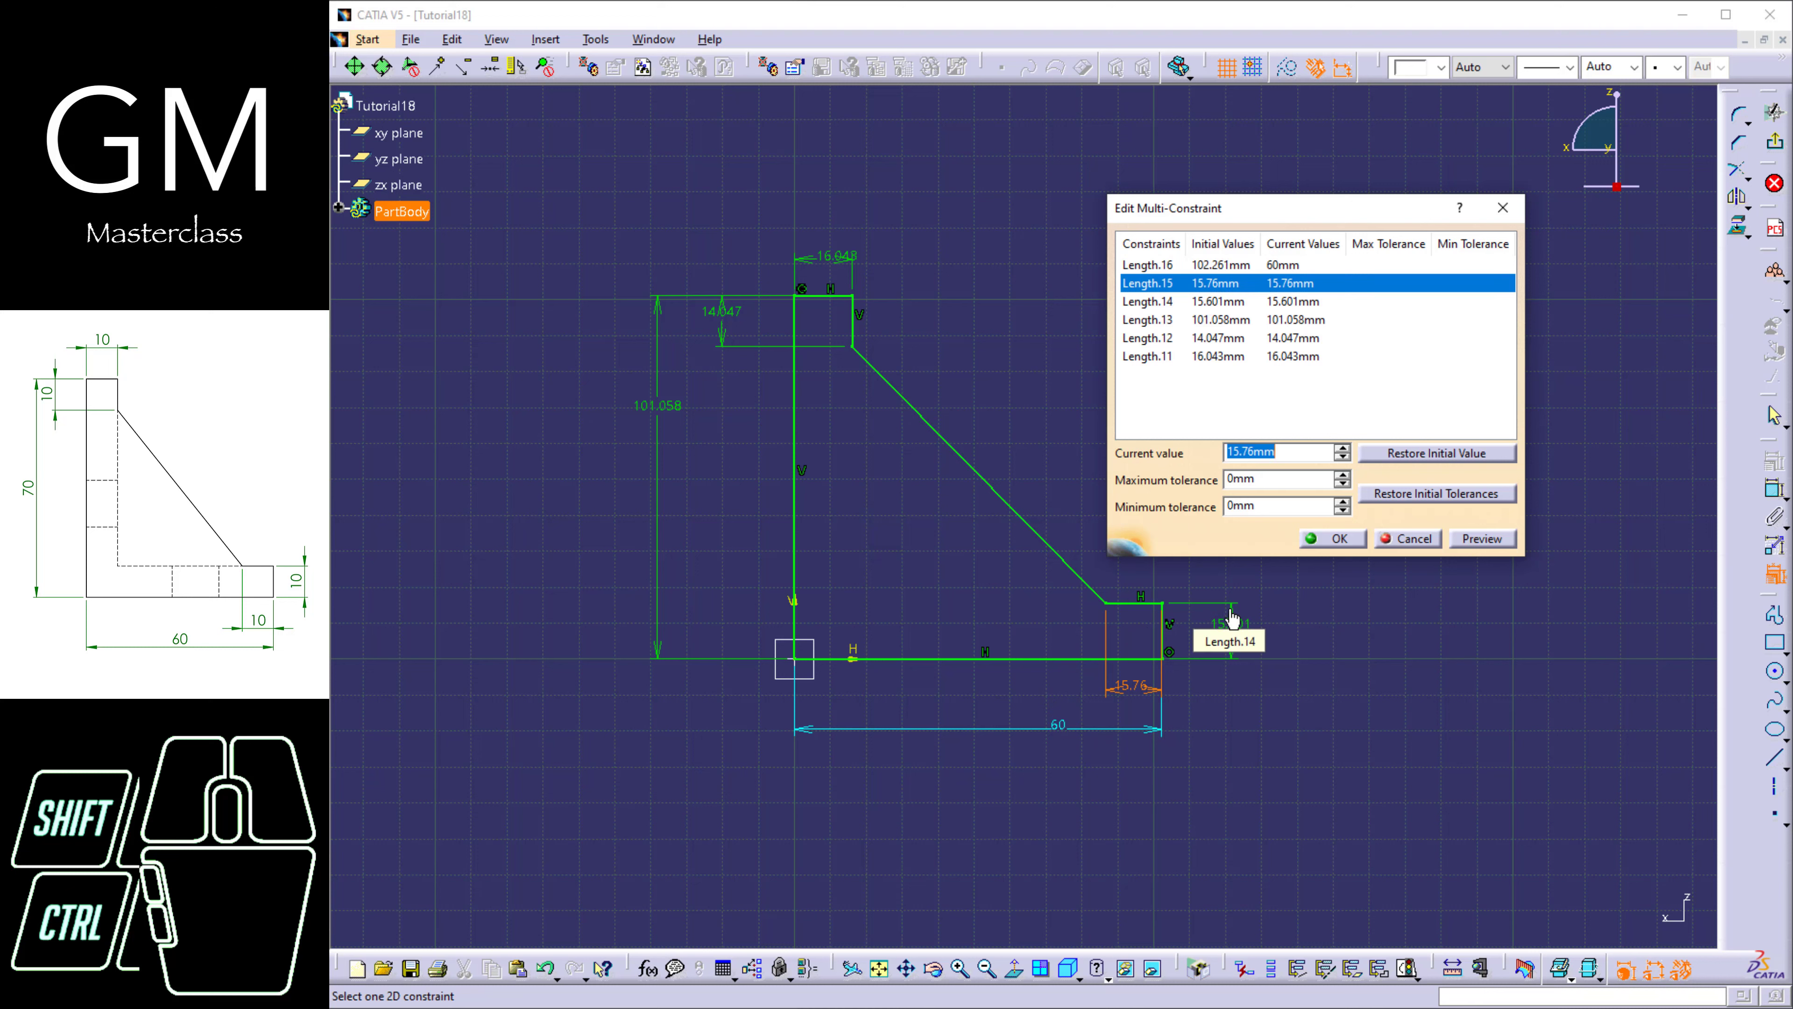
text(10)
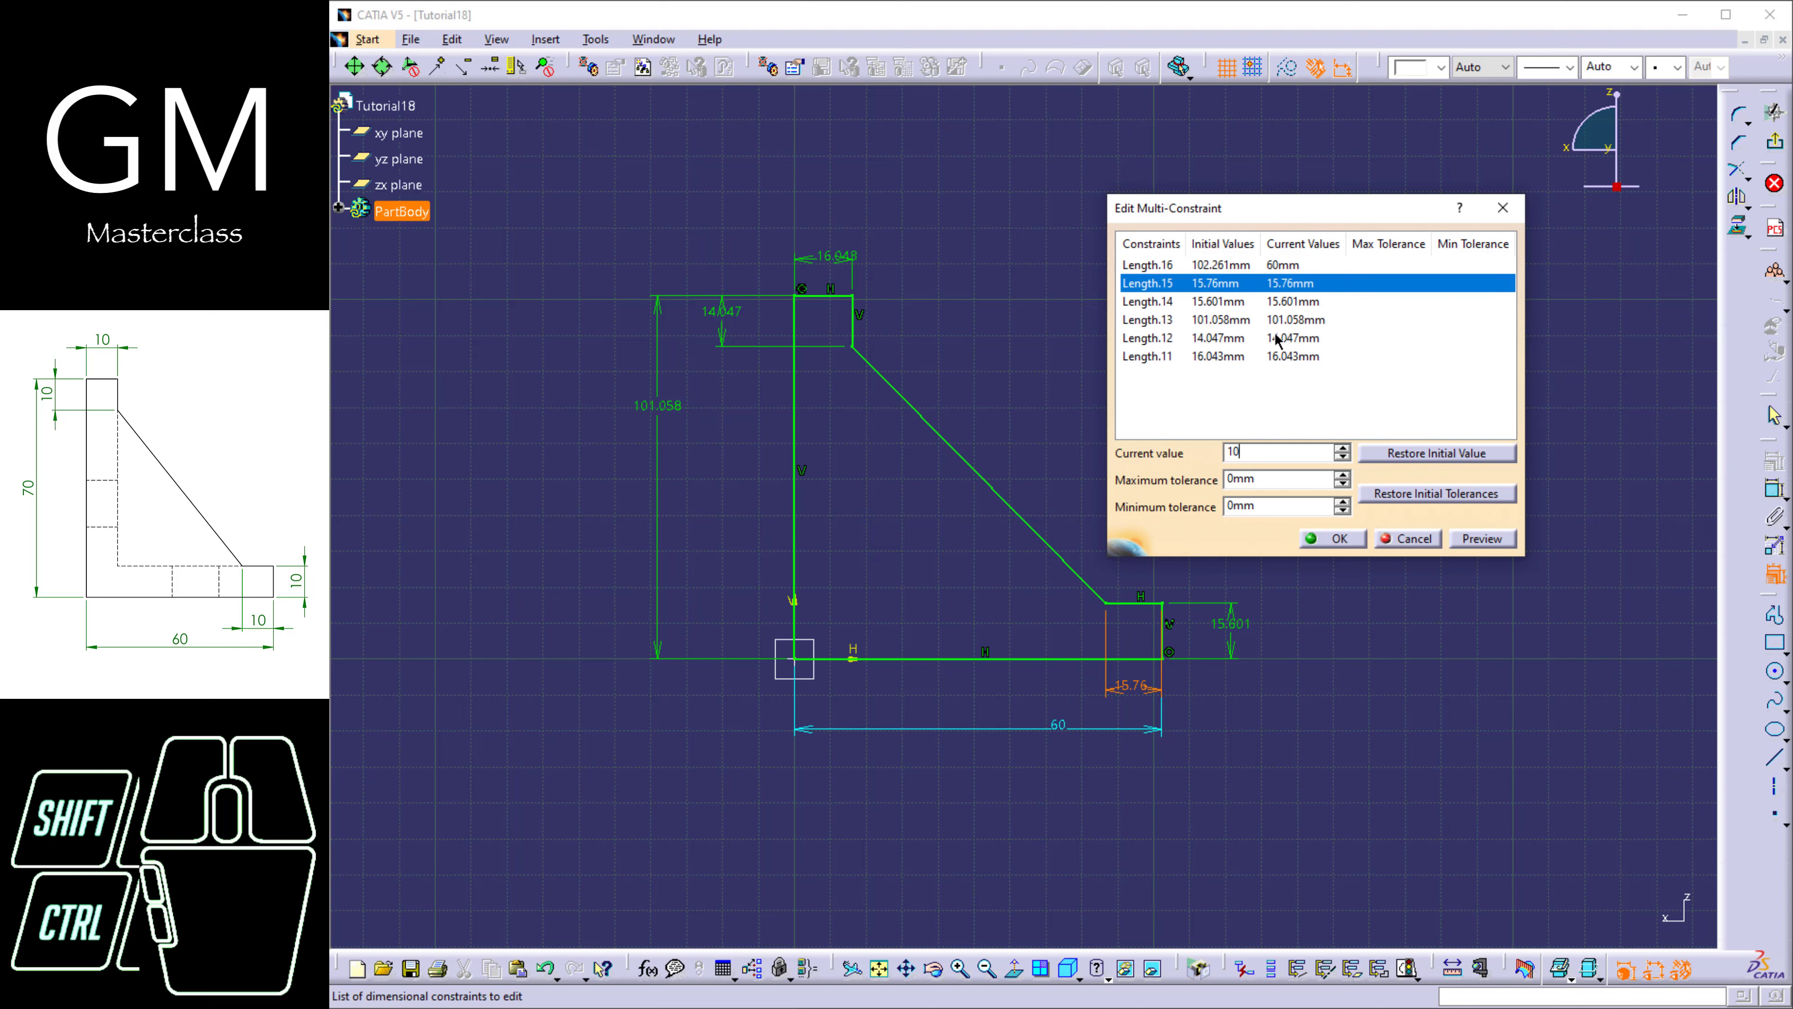
key(Return)
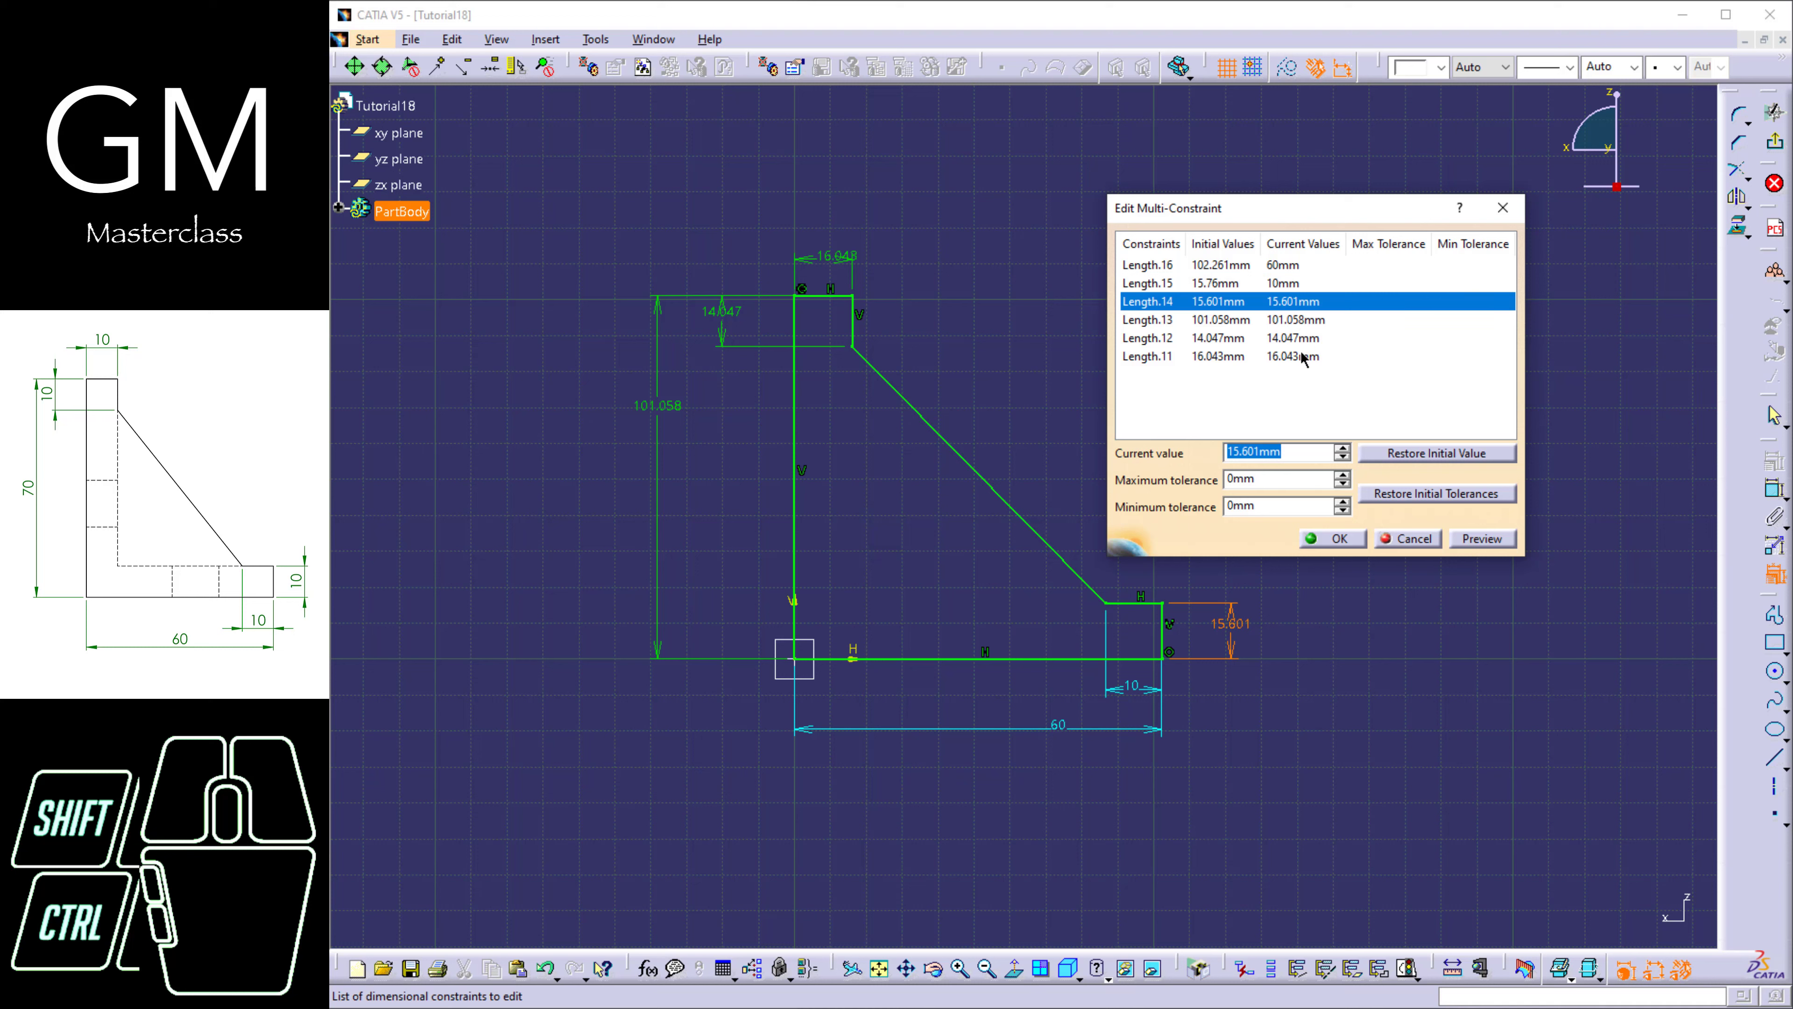
text(10)
key(Return)
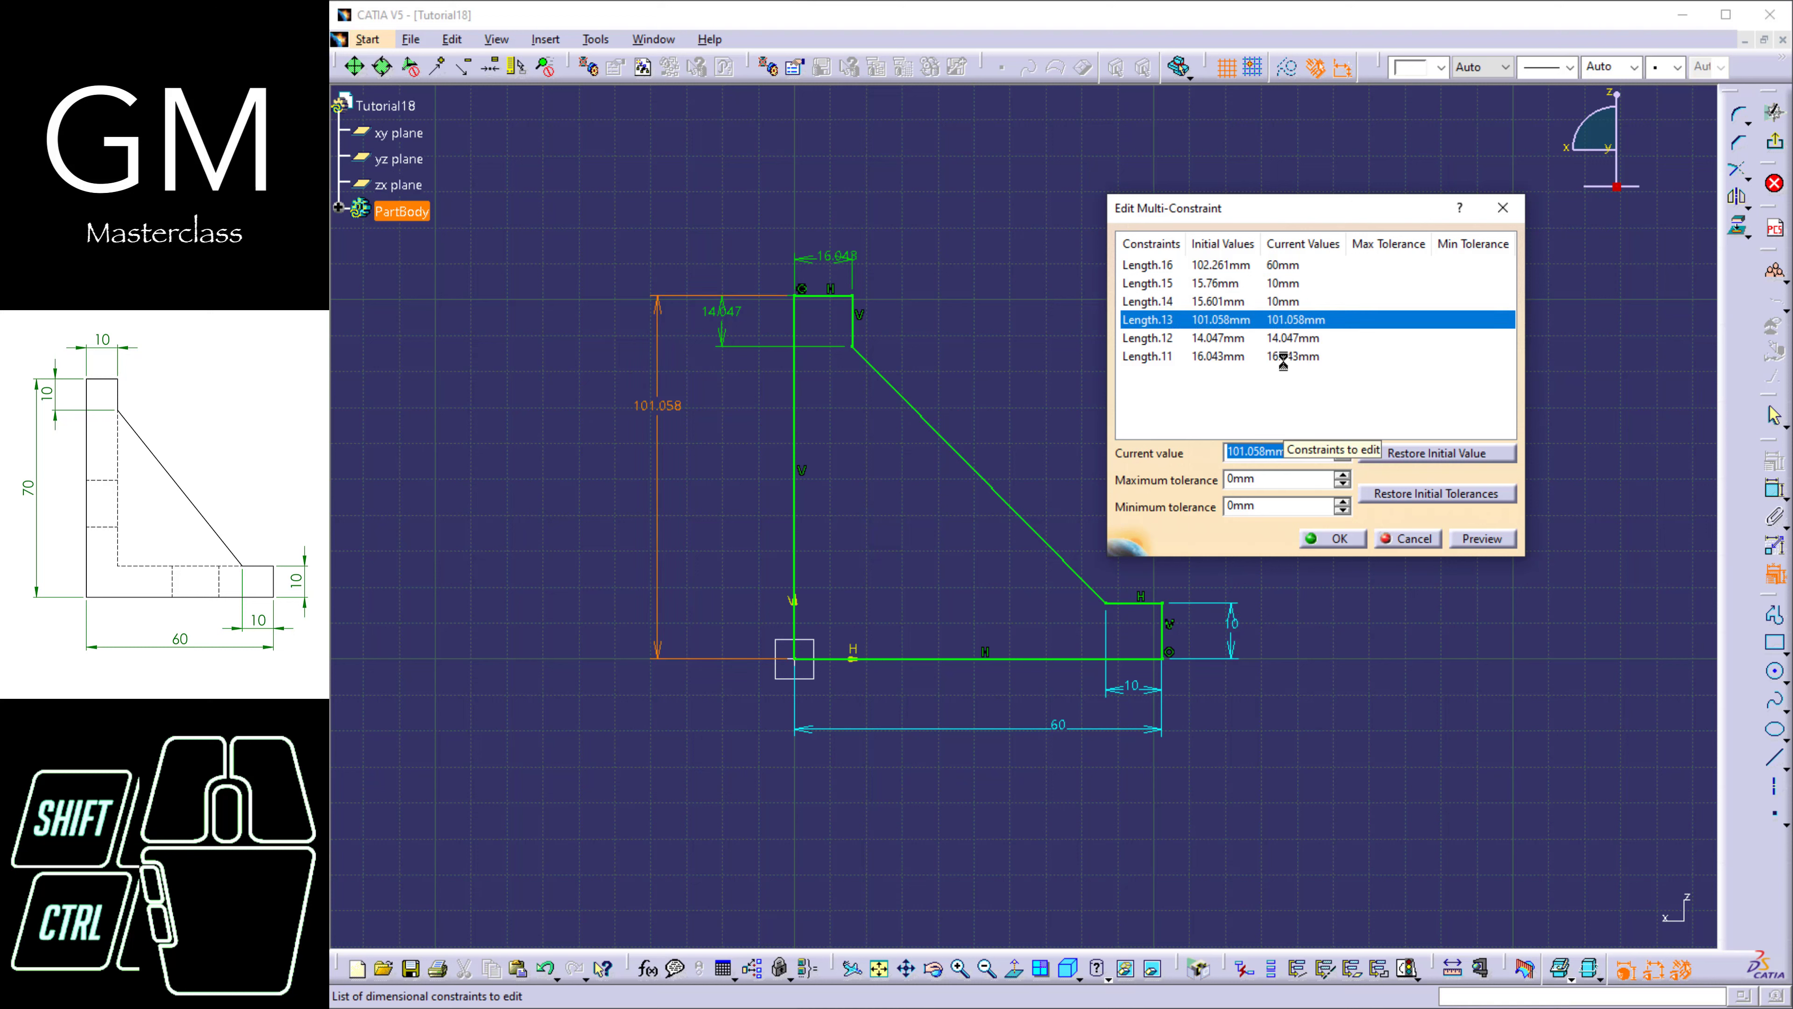
Set the overall height to 70 mm and the upper step's vertical and horizontal lengths to 10 mm each, and apply all values.
text(70)
key(Return)
text(10)
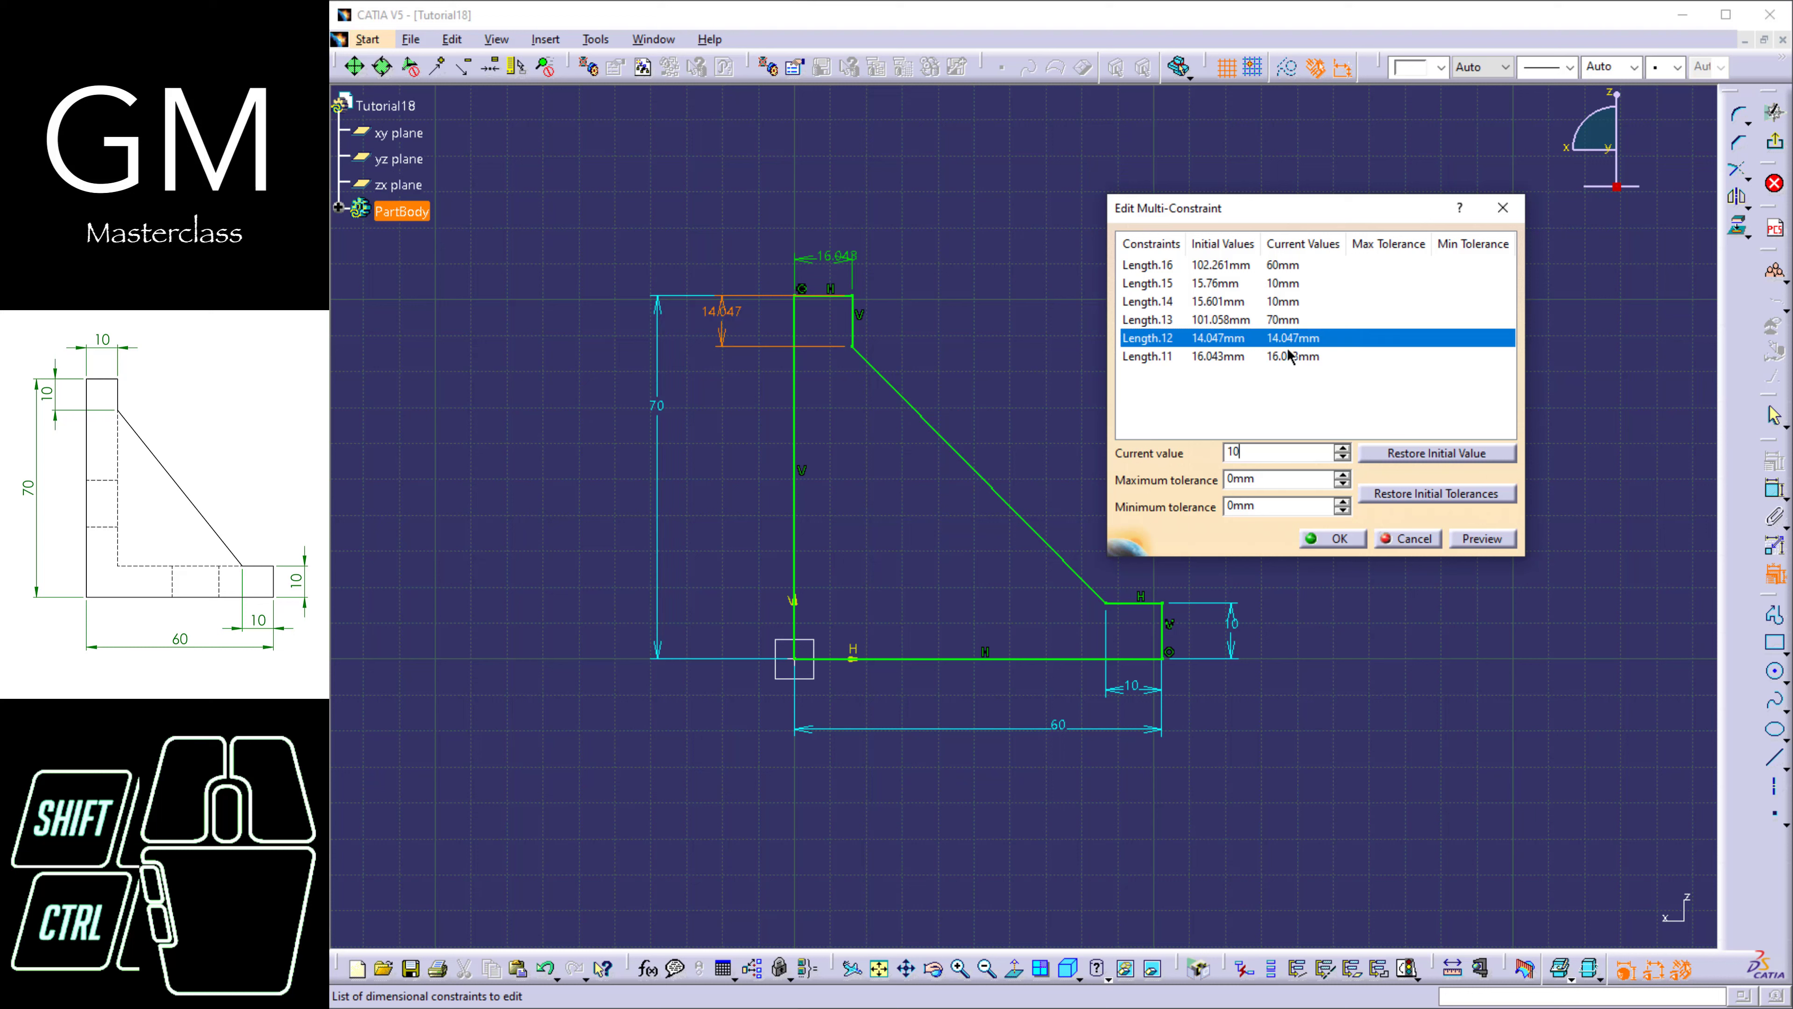
click(1283, 356)
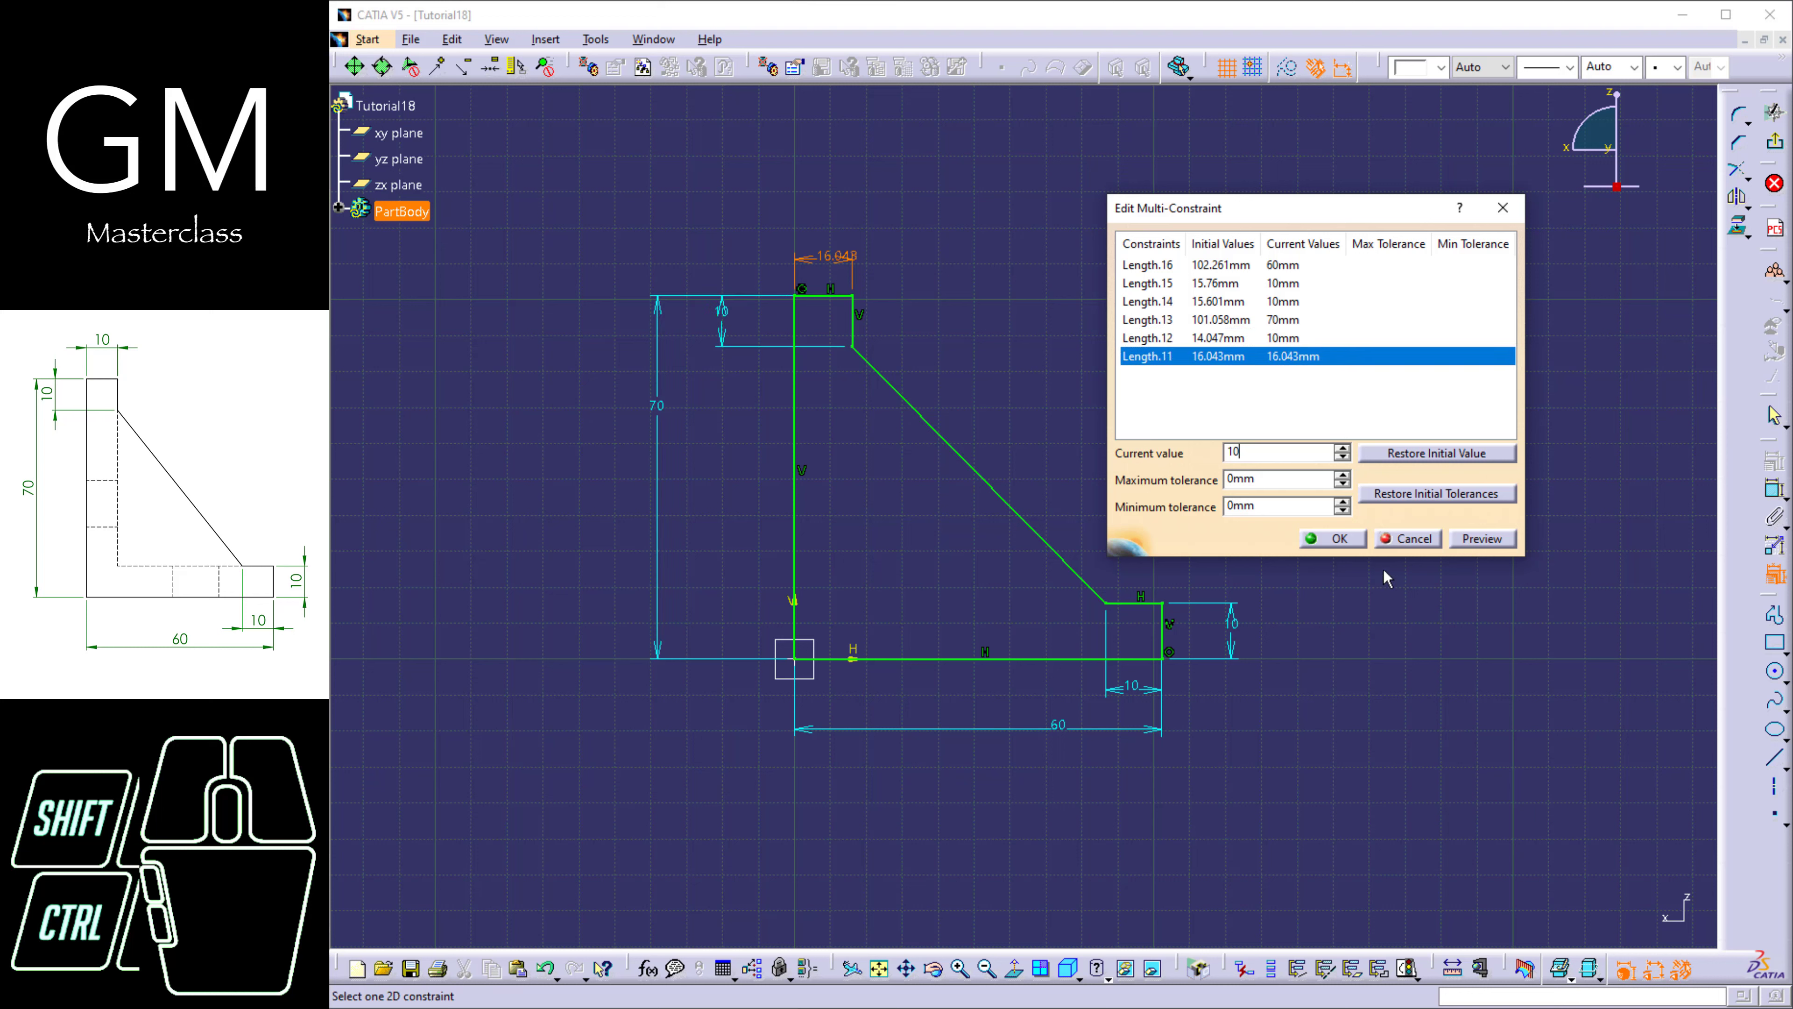
key(Return)
click(1342, 539)
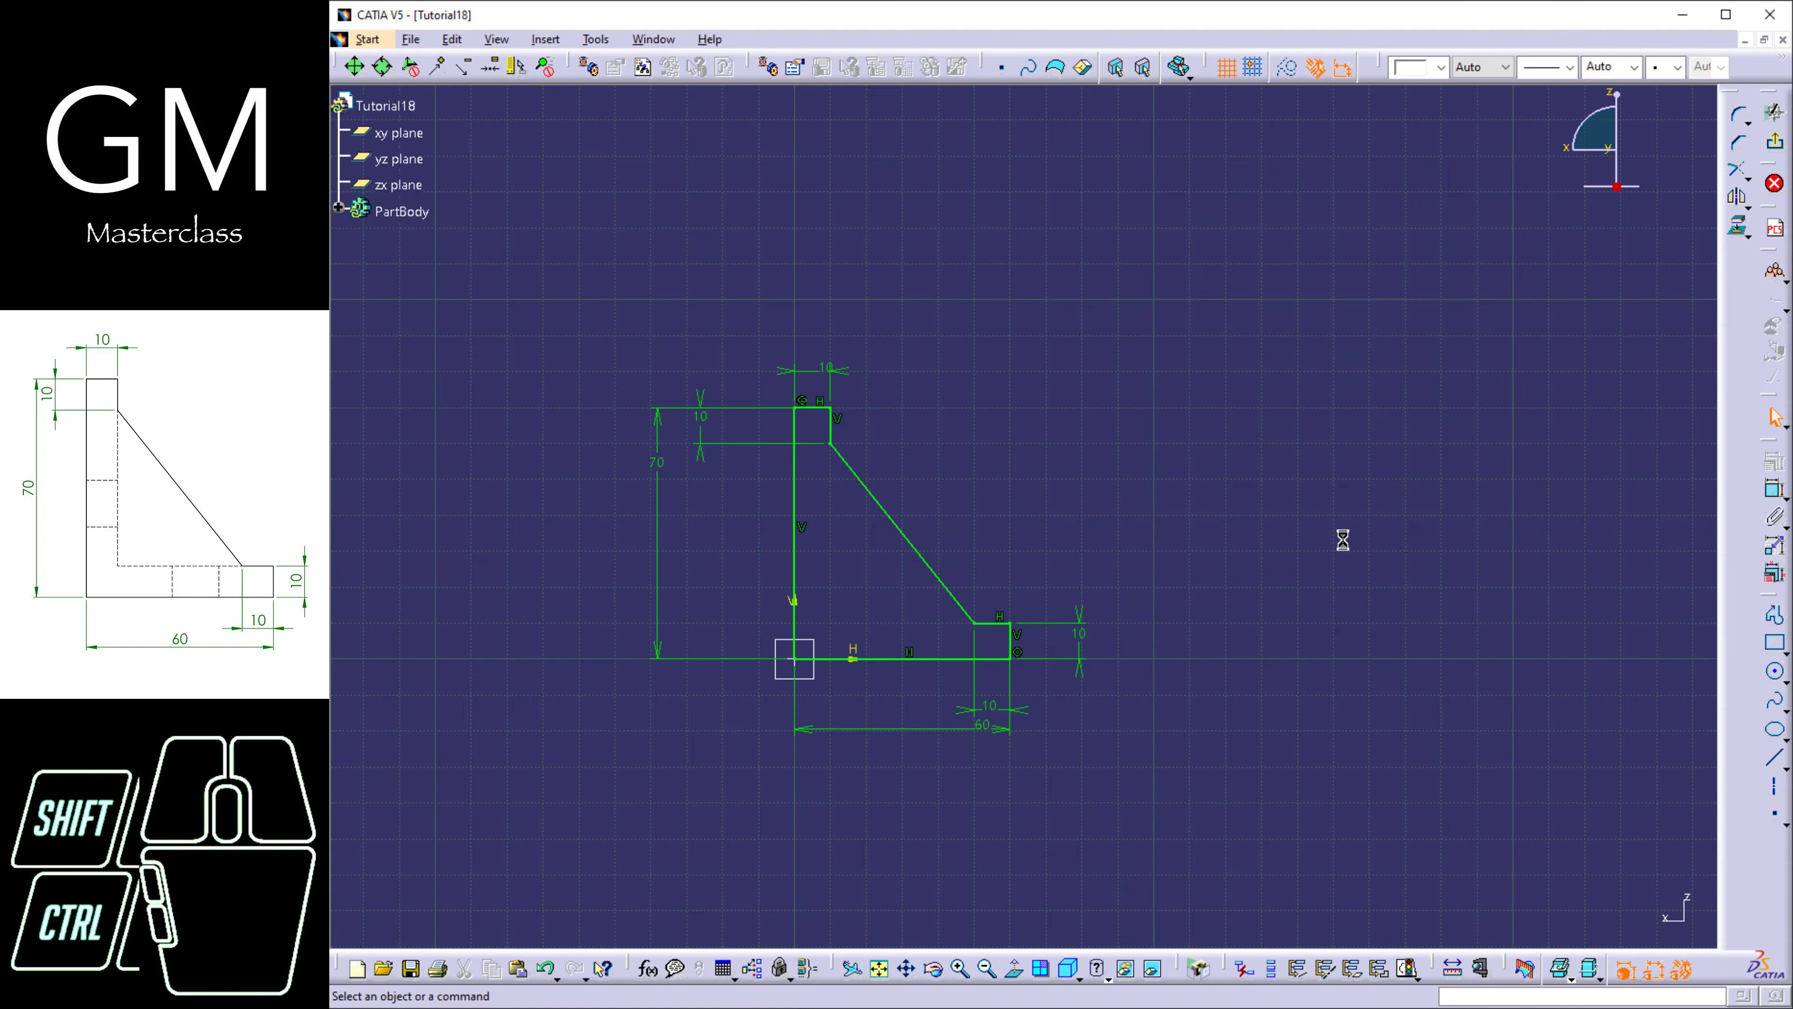
Sketch a trial diagonal line crossing the sloped edge and delete it.
mouse_move(968, 565)
middle_down()
mouse_move(1011, 577)
mouse_move(1019, 497)
middle_up()
click(1010, 568)
middle_drag(1017, 516, 1019, 445)
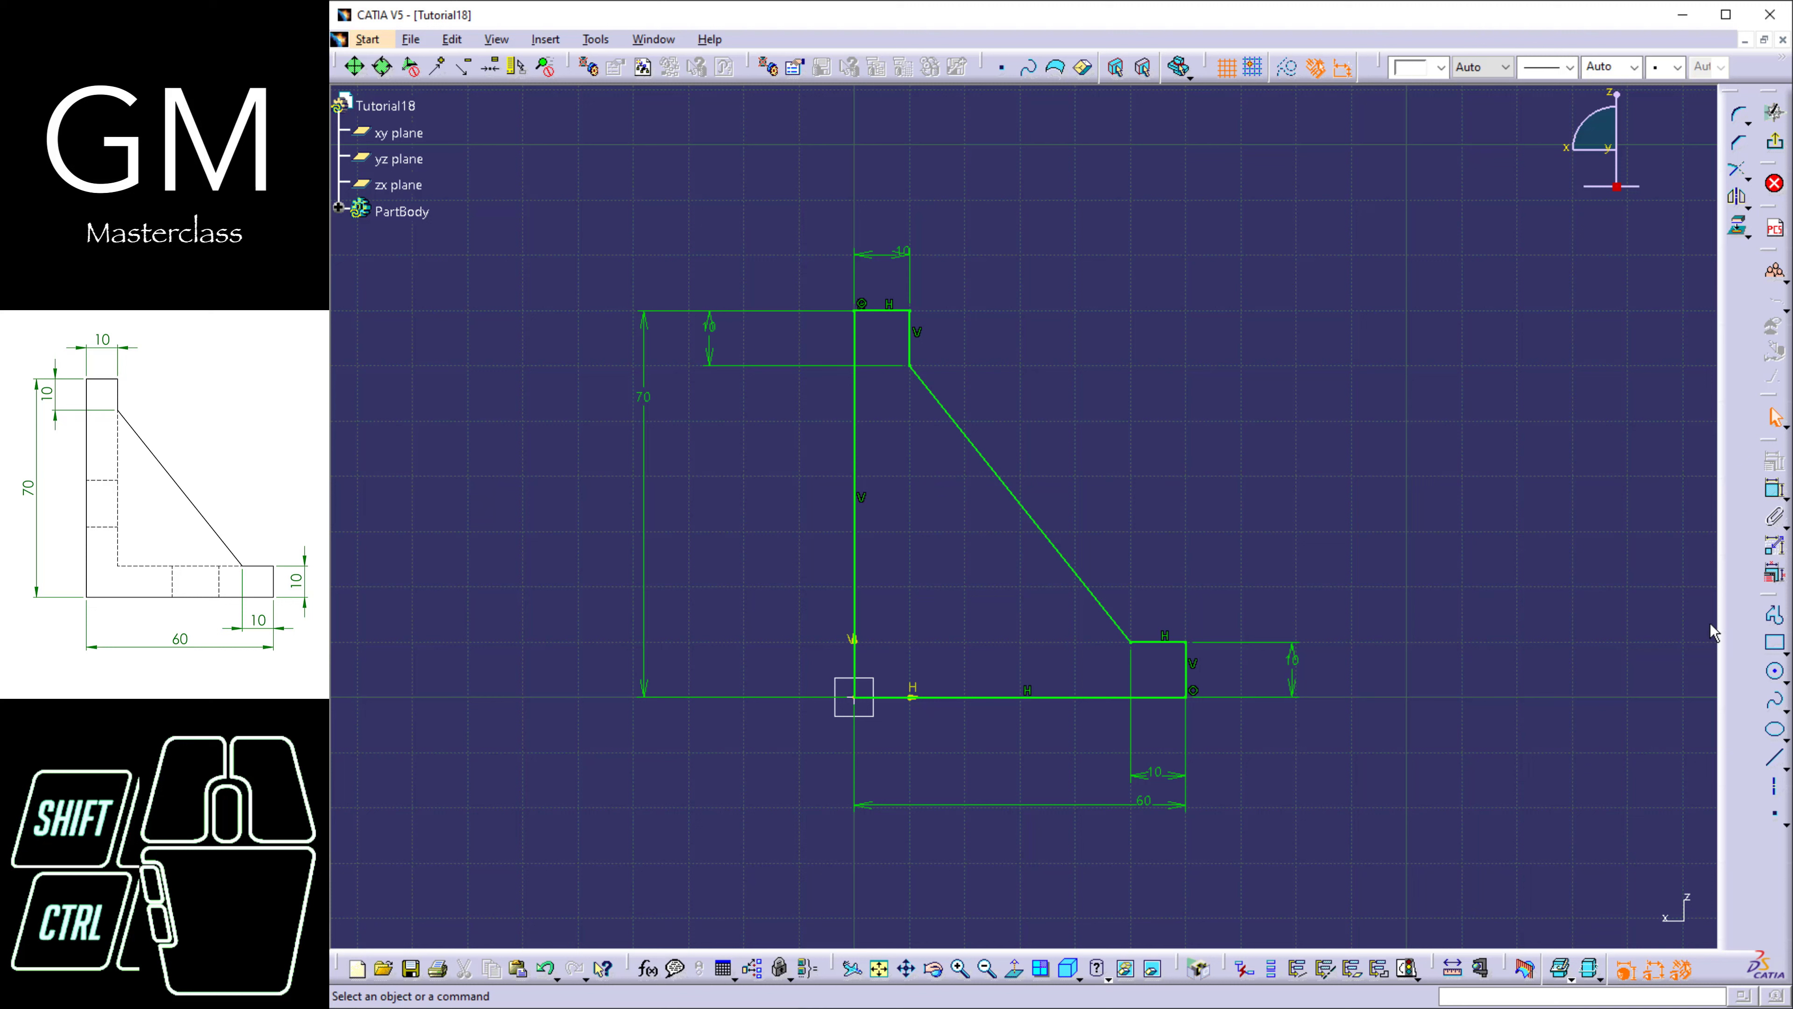
click(1774, 757)
click(992, 577)
click(1174, 384)
click(1135, 421)
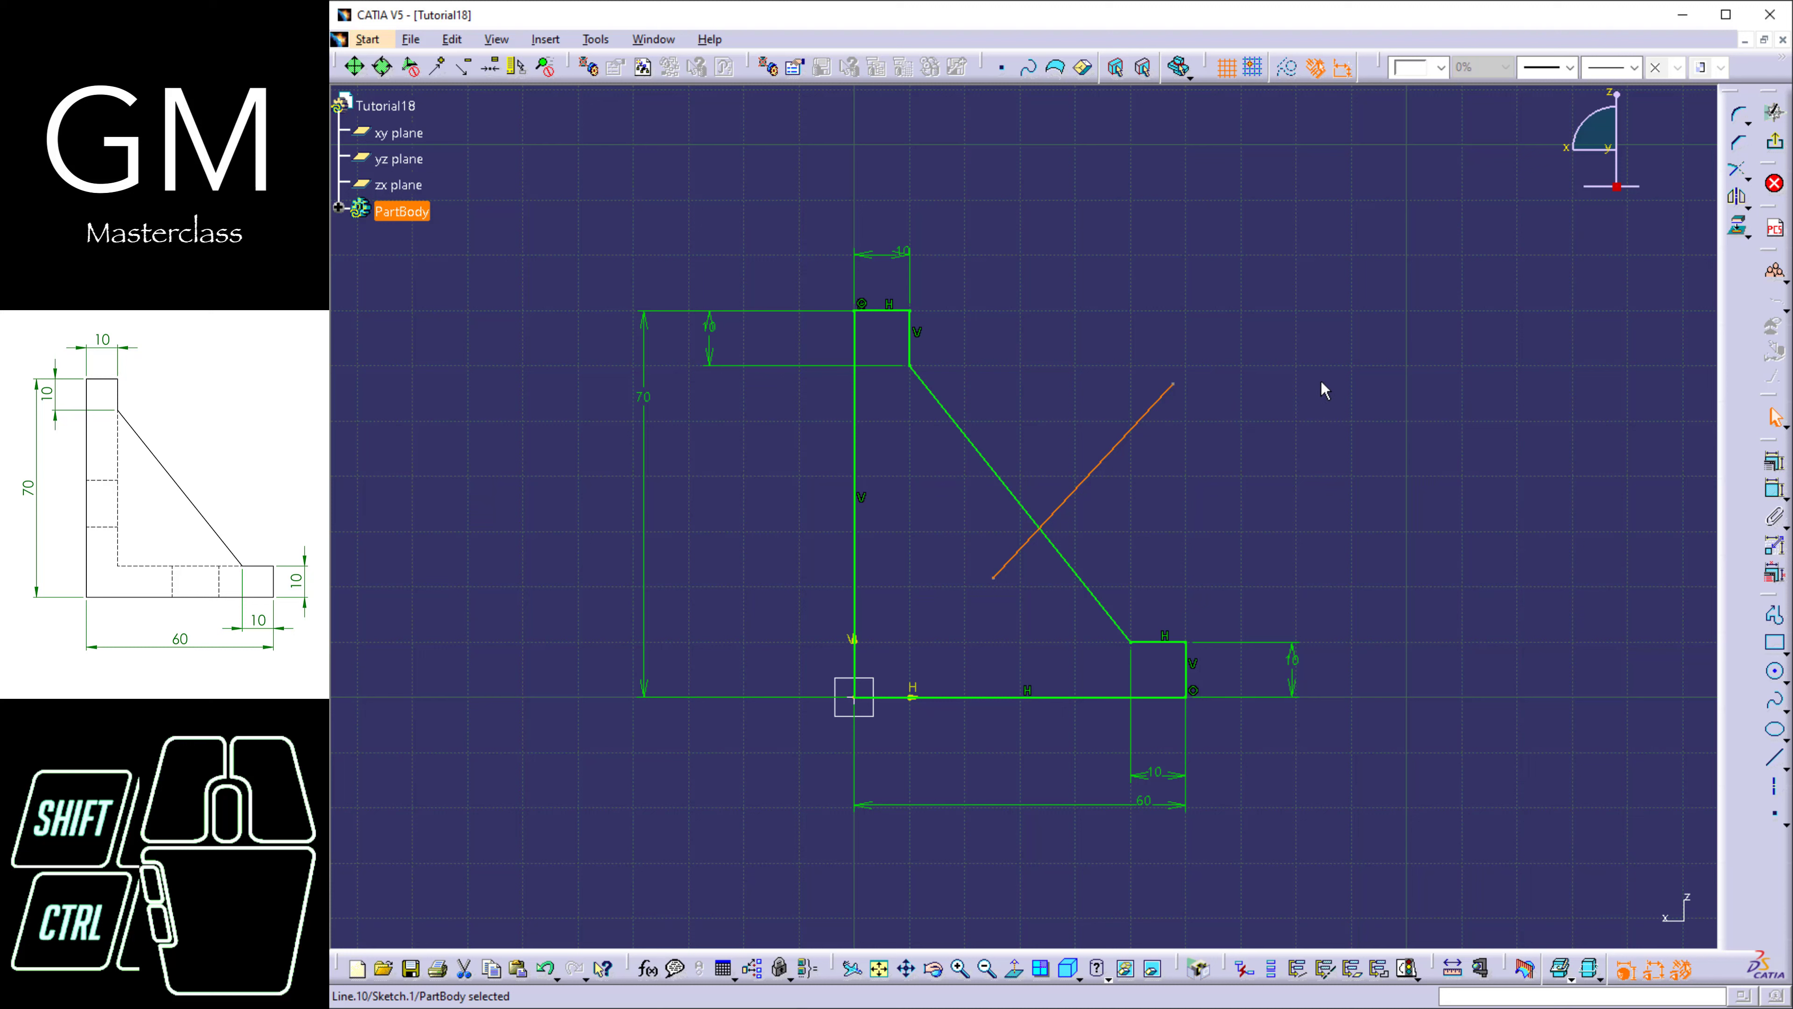
key(Delete)
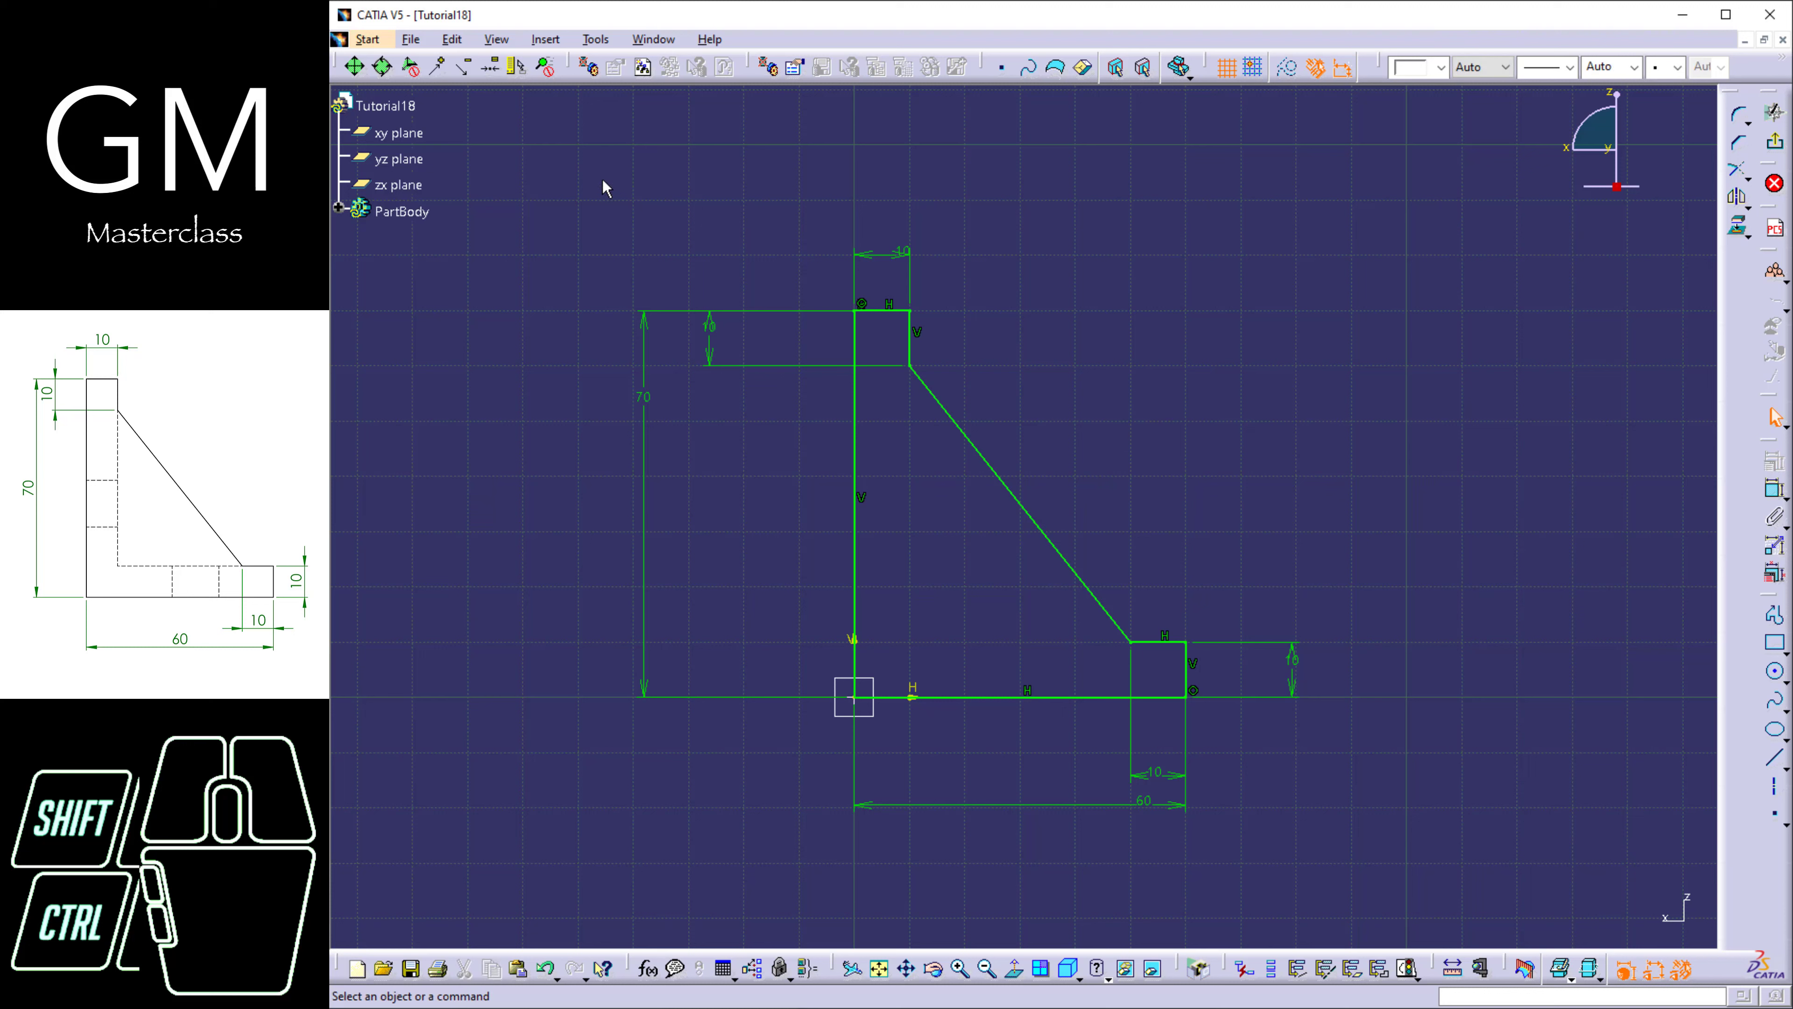
Run Sketch Analysis on the profile and examine the geometry entries for Line.2 and the Implicit Profile.
click(593, 39)
click(629, 328)
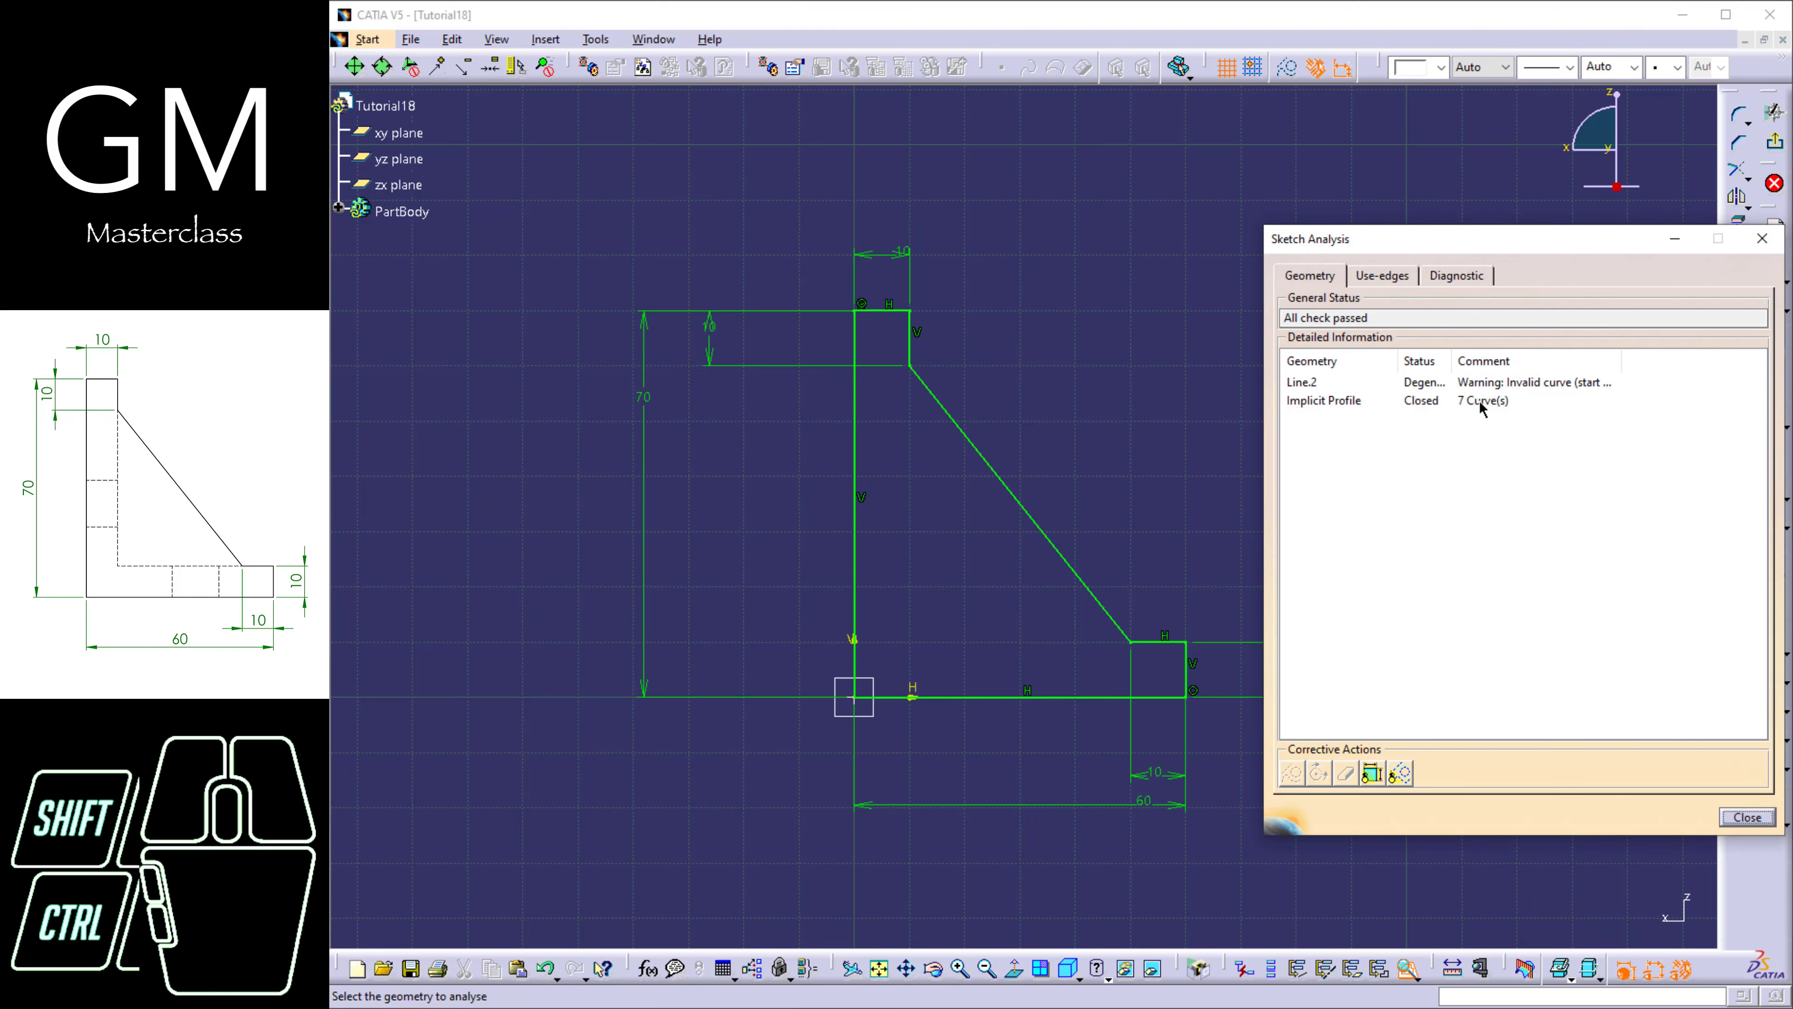
click(1478, 383)
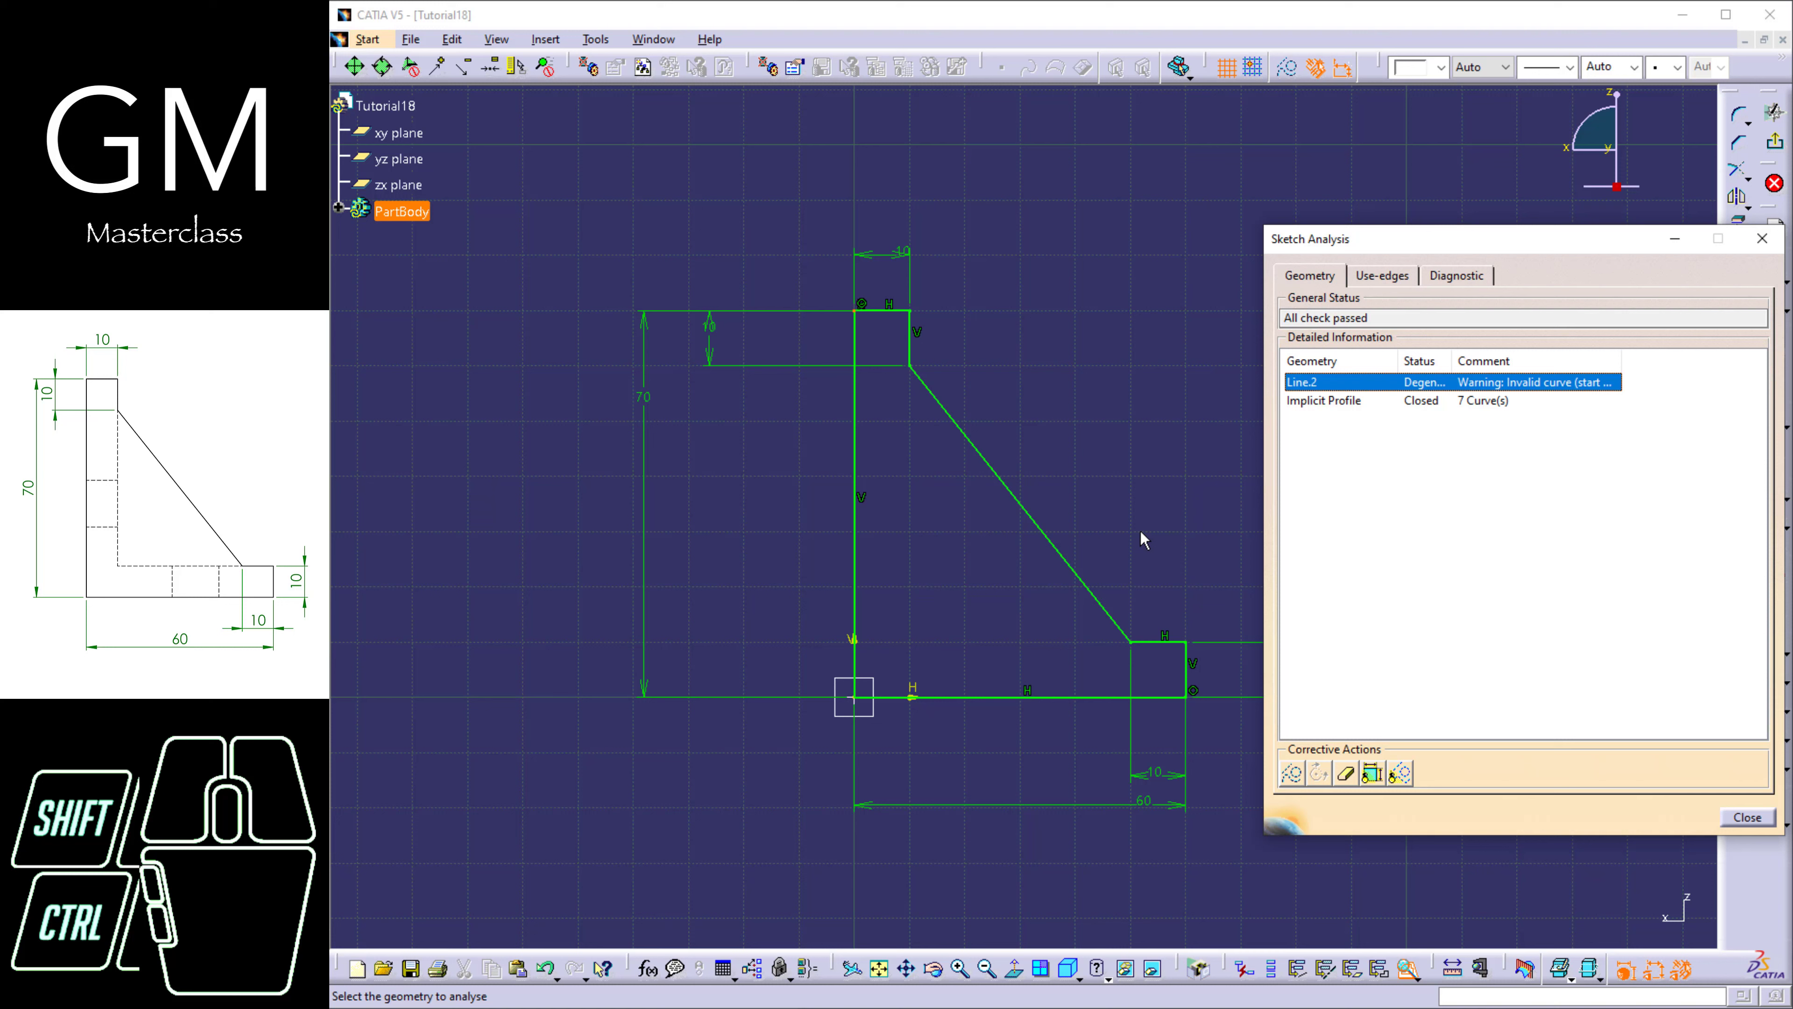
click(1376, 401)
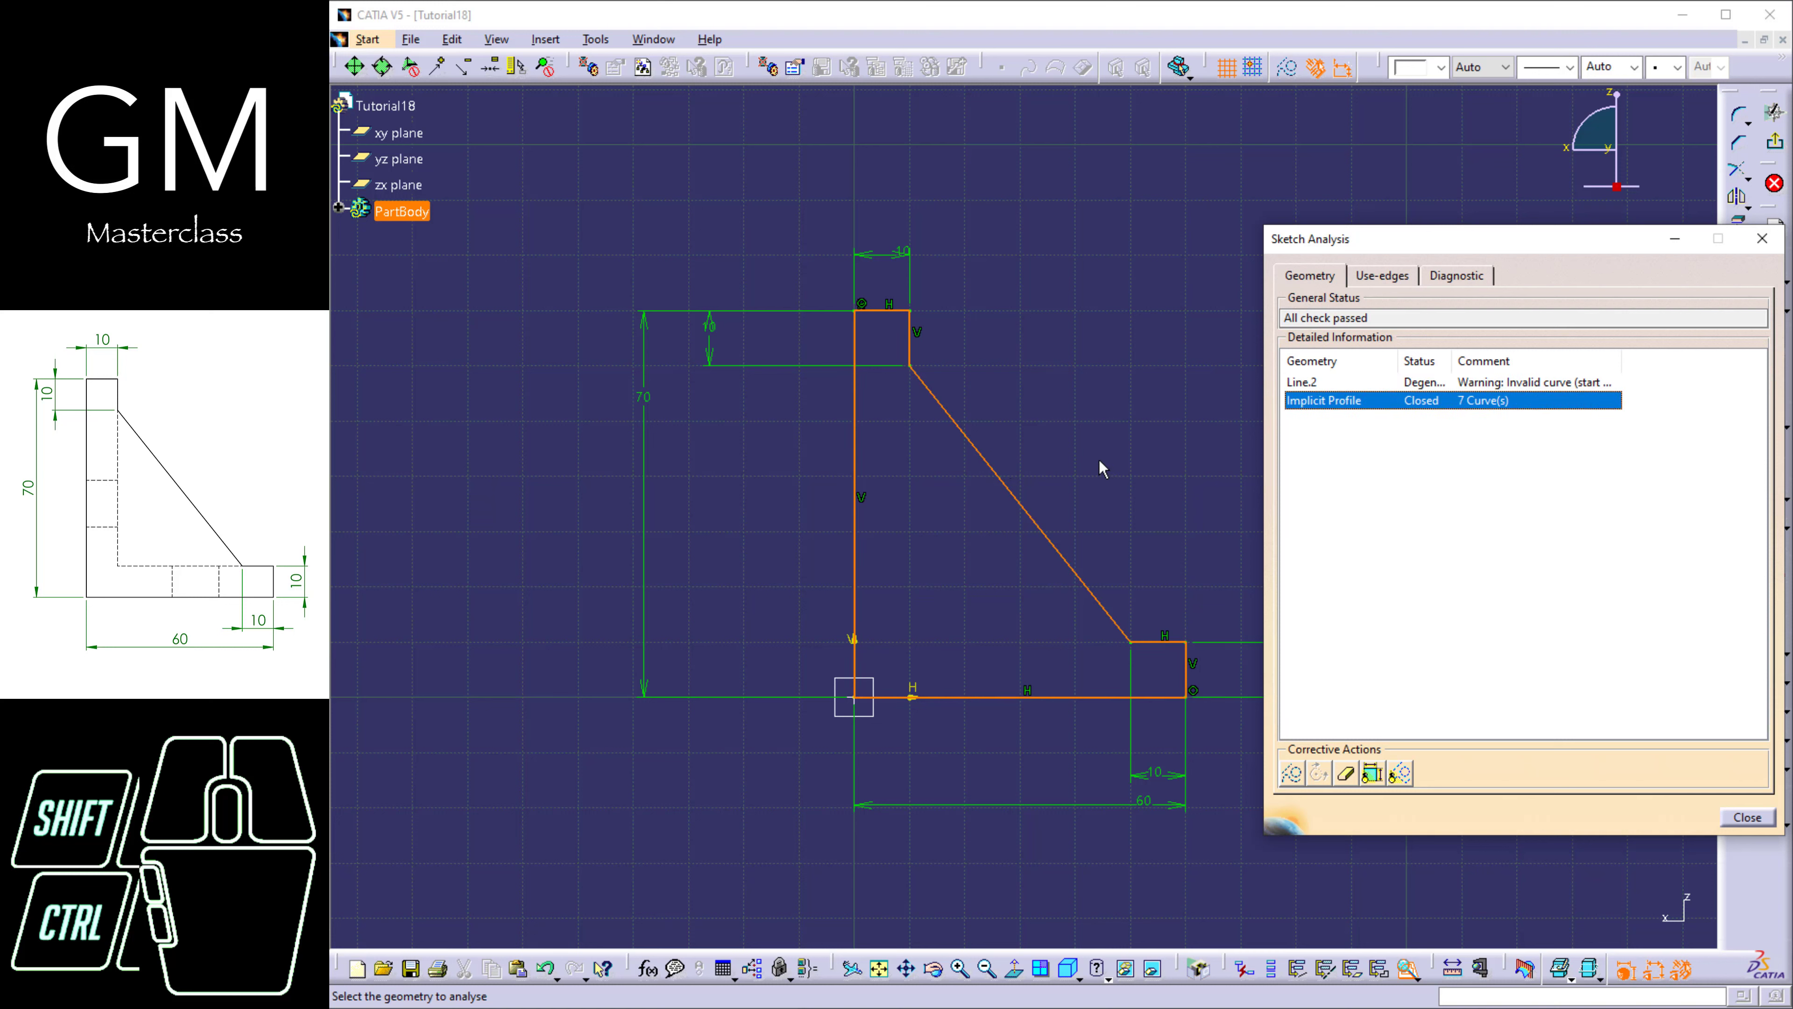
click(1361, 382)
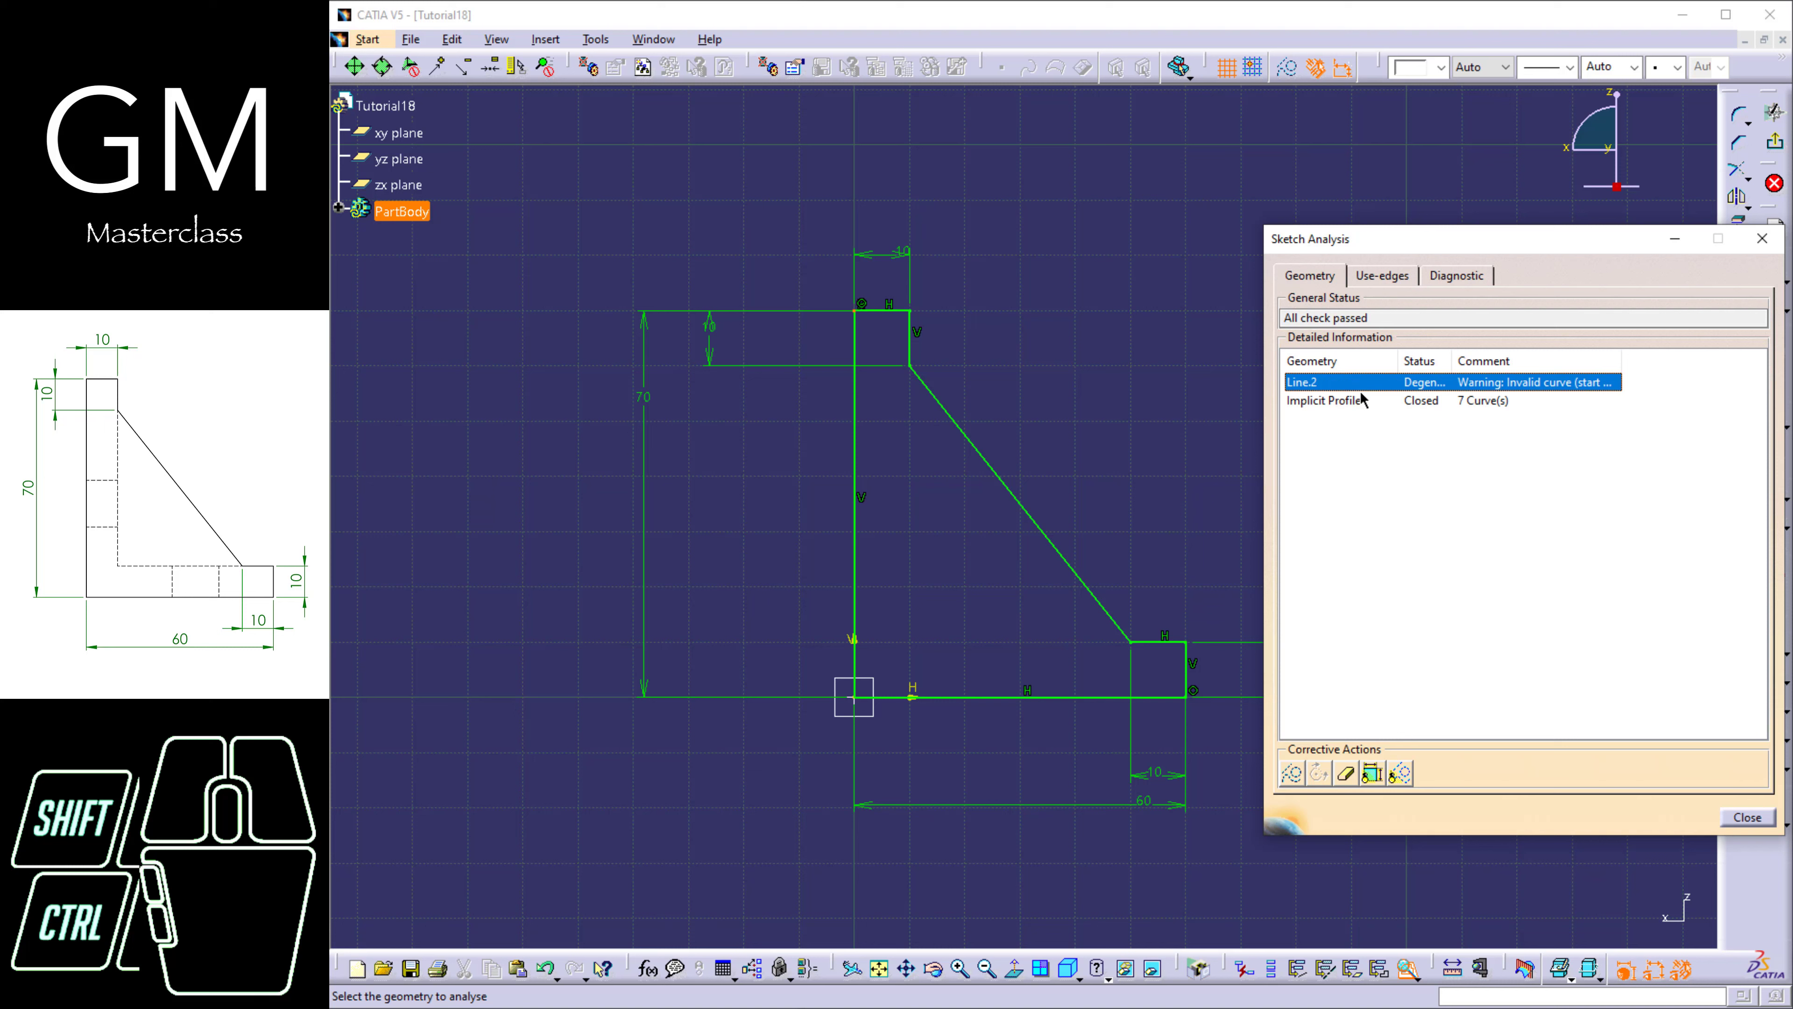
Reframe on Line.2 from the Sketch Analysis list to locate the degenerate line at the profile's upper corner.
right_click(1415, 390)
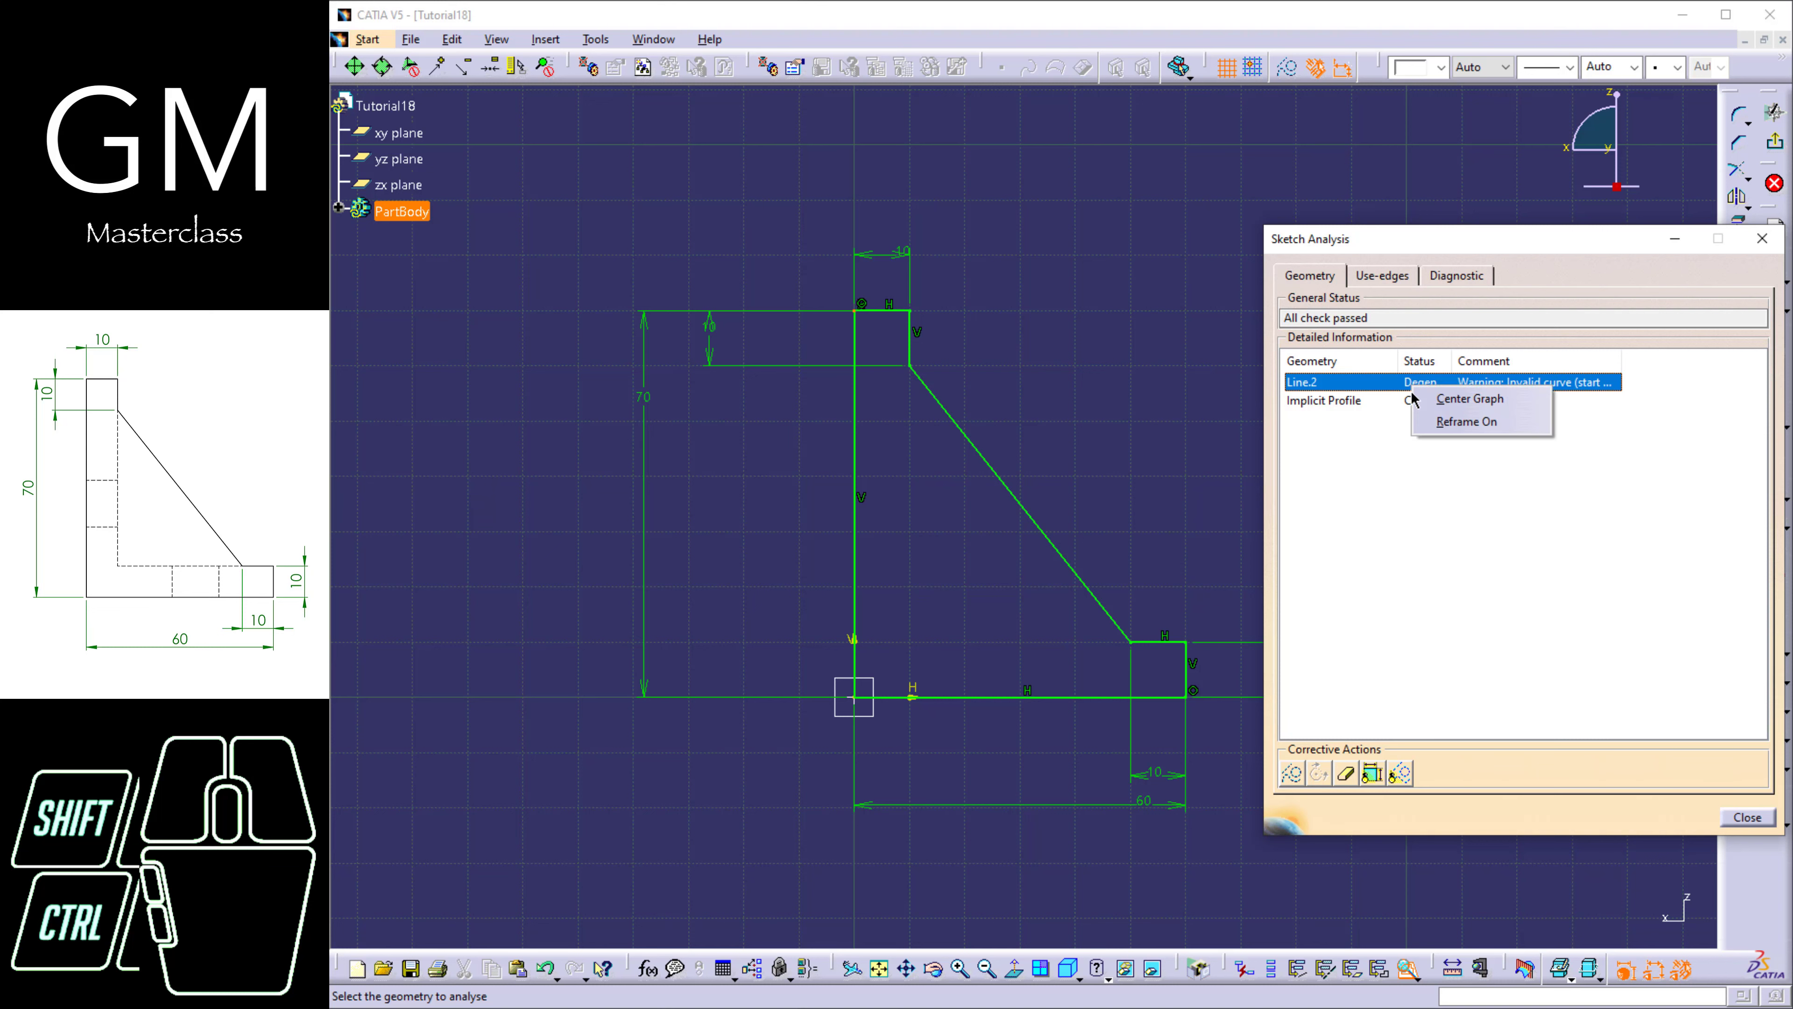
click(1434, 422)
click(1126, 444)
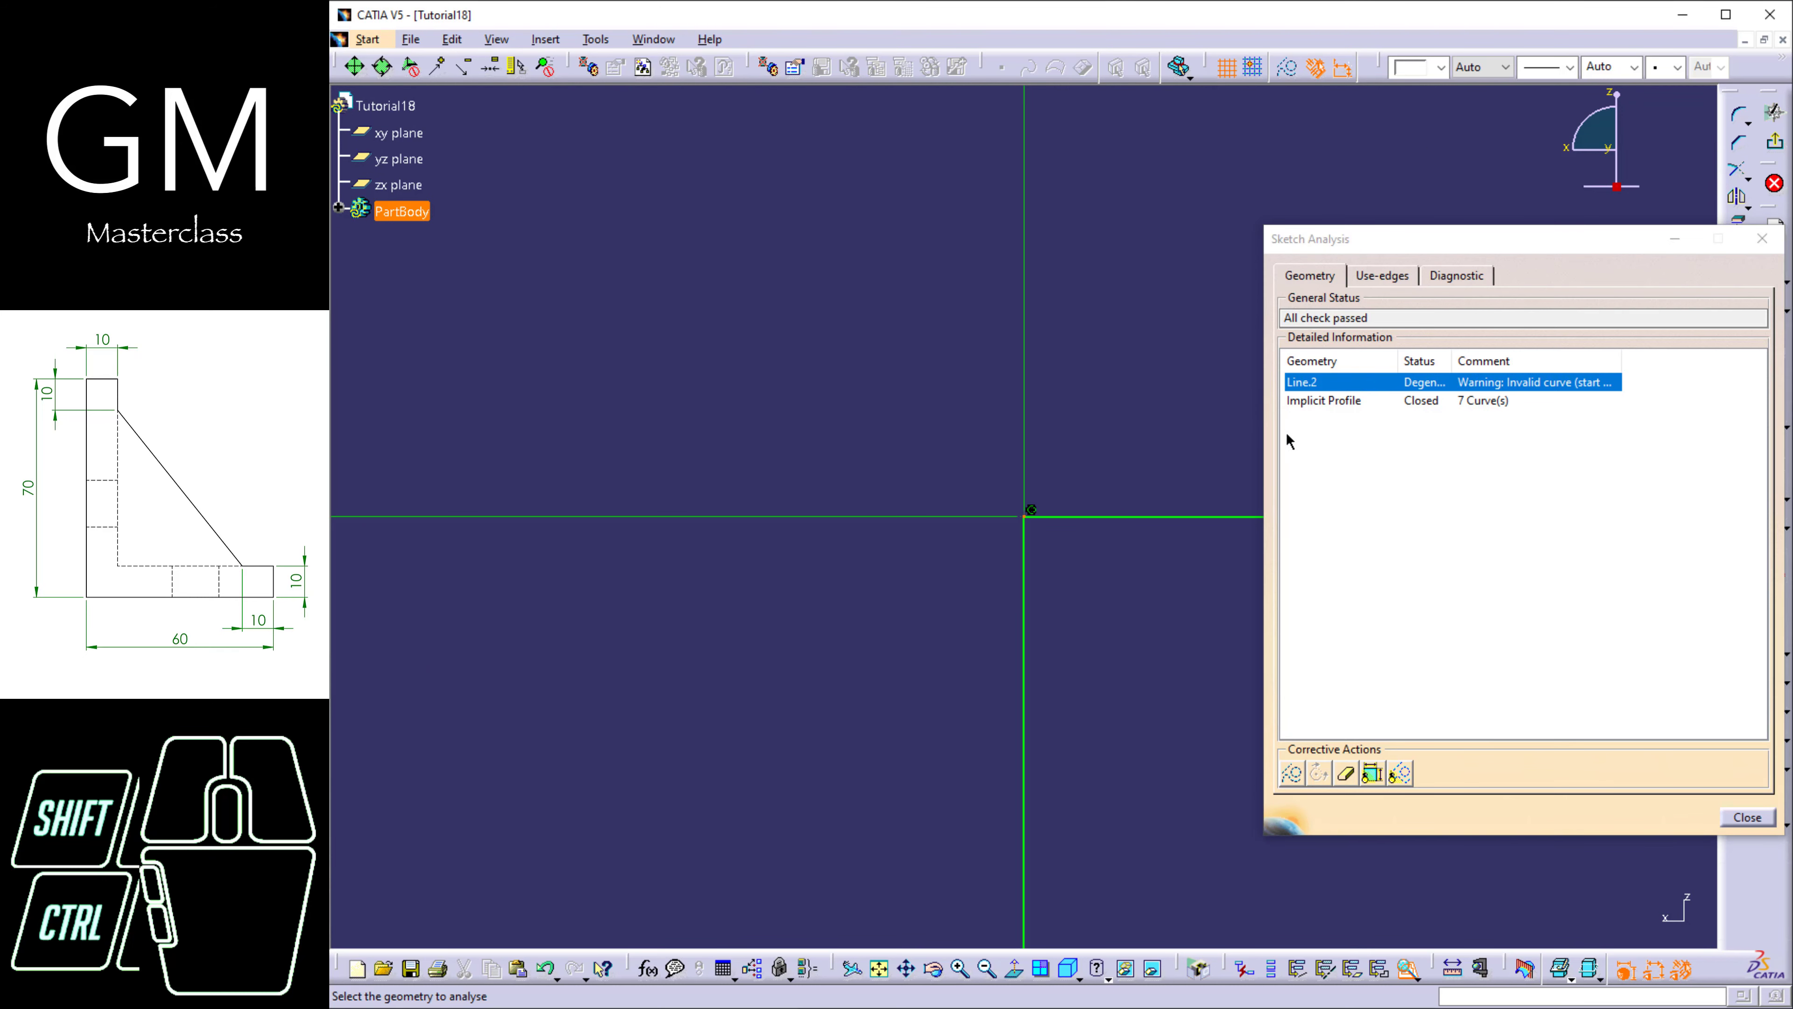
mouse_move(1098, 406)
middle_down()
mouse_move(1158, 575)
mouse_move(1158, 696)
mouse_move(1053, 352)
middle_up()
right_click(1097, 410)
right_click(1121, 526)
right_click(1060, 385)
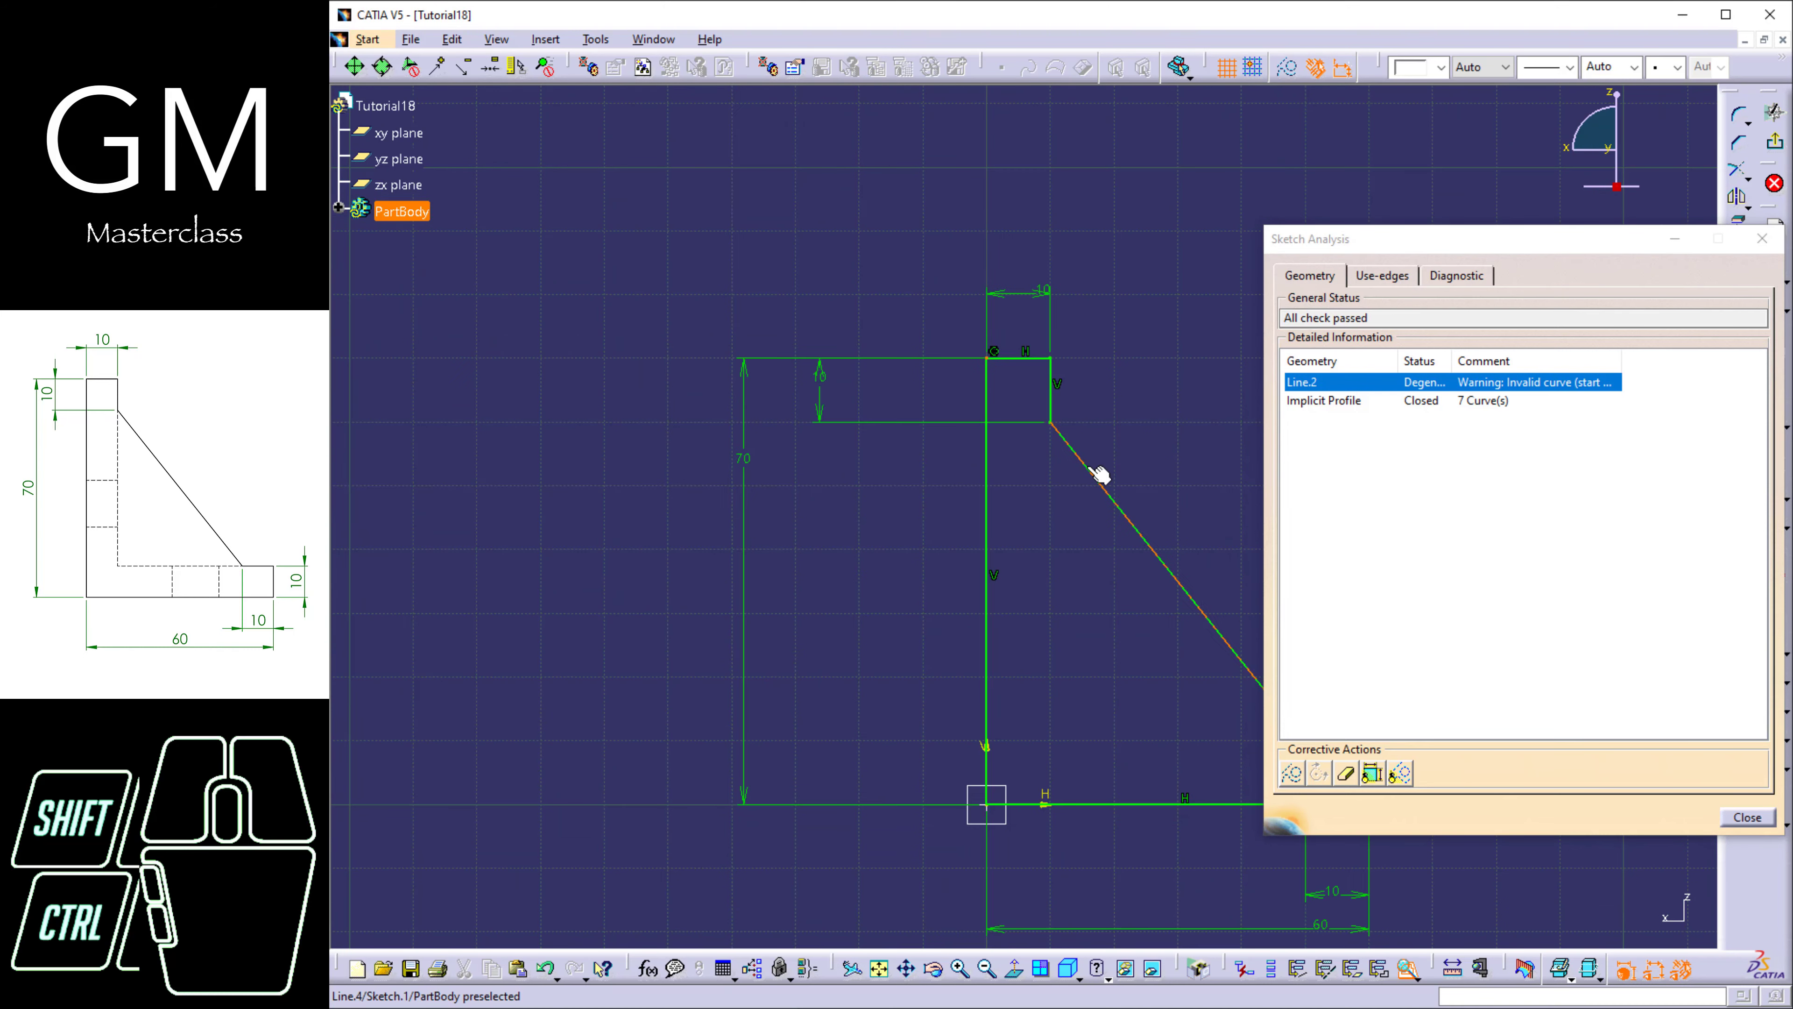
middle_drag(1101, 477, 1058, 428)
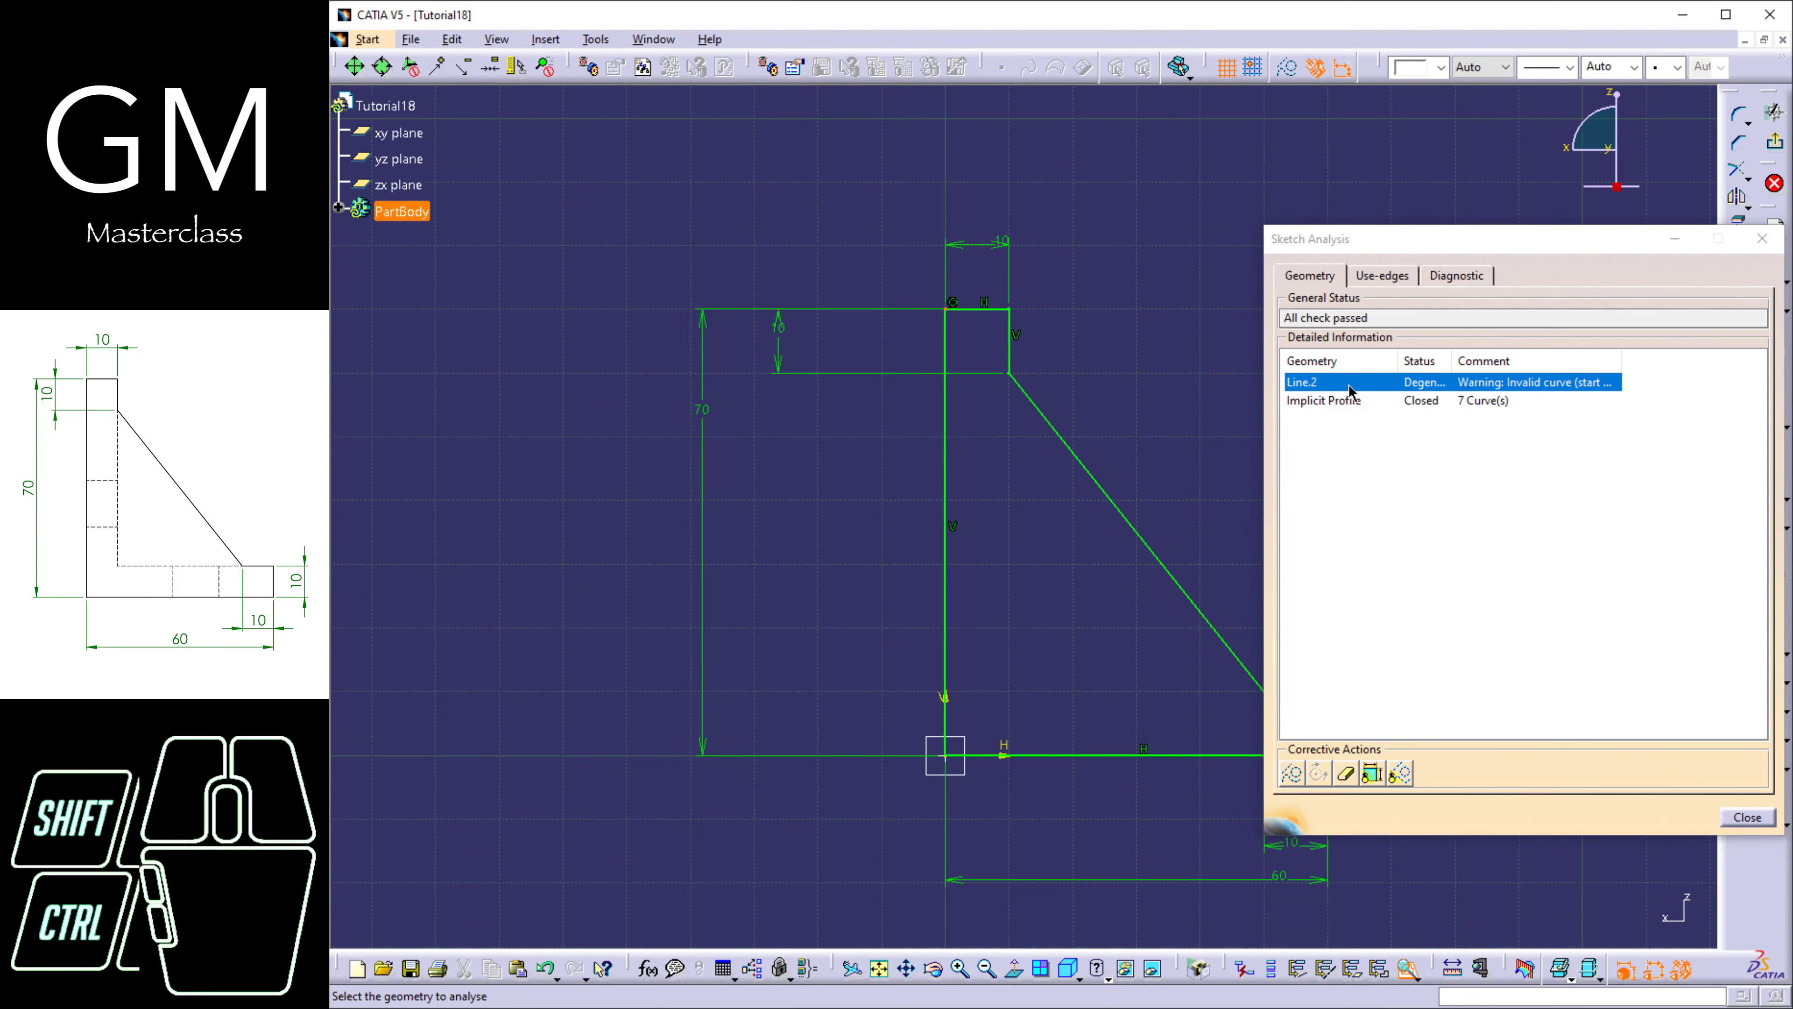
Try deleting Line.2 as a corrective action in Sketch Analysis, close the analysis, and undo the deletion.
click(1345, 775)
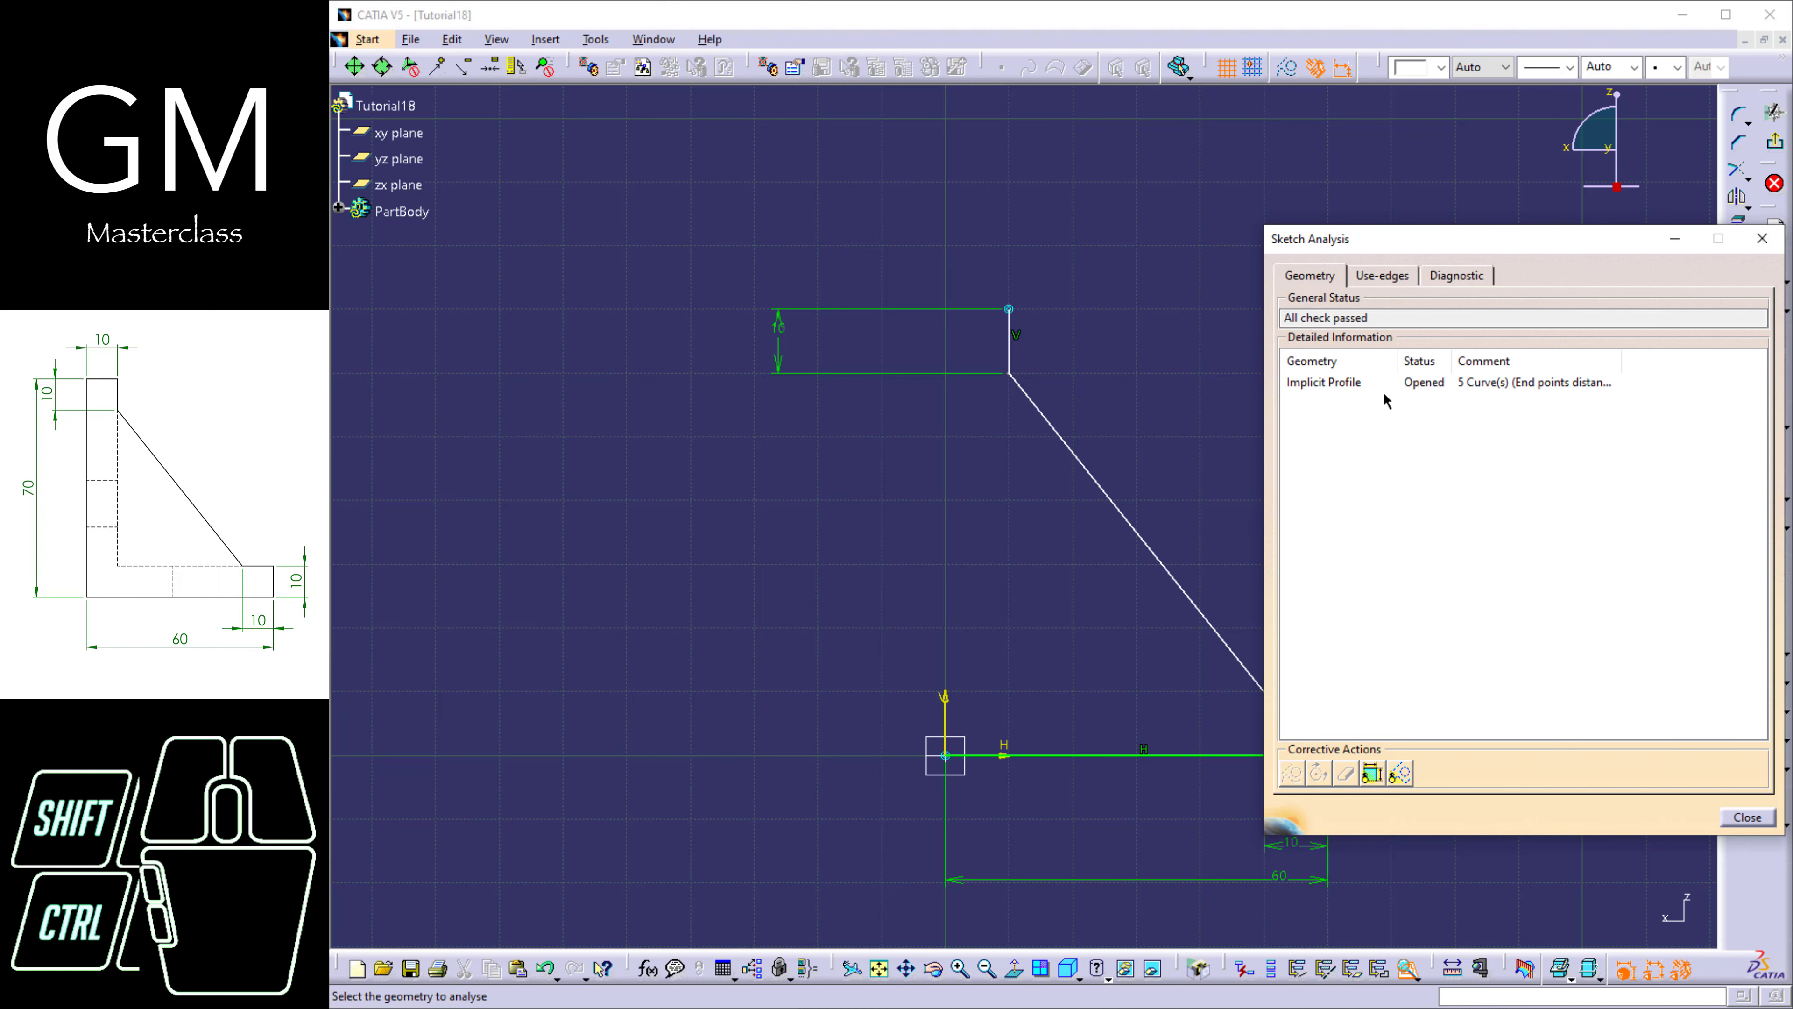
click(1749, 819)
key(ctrl)
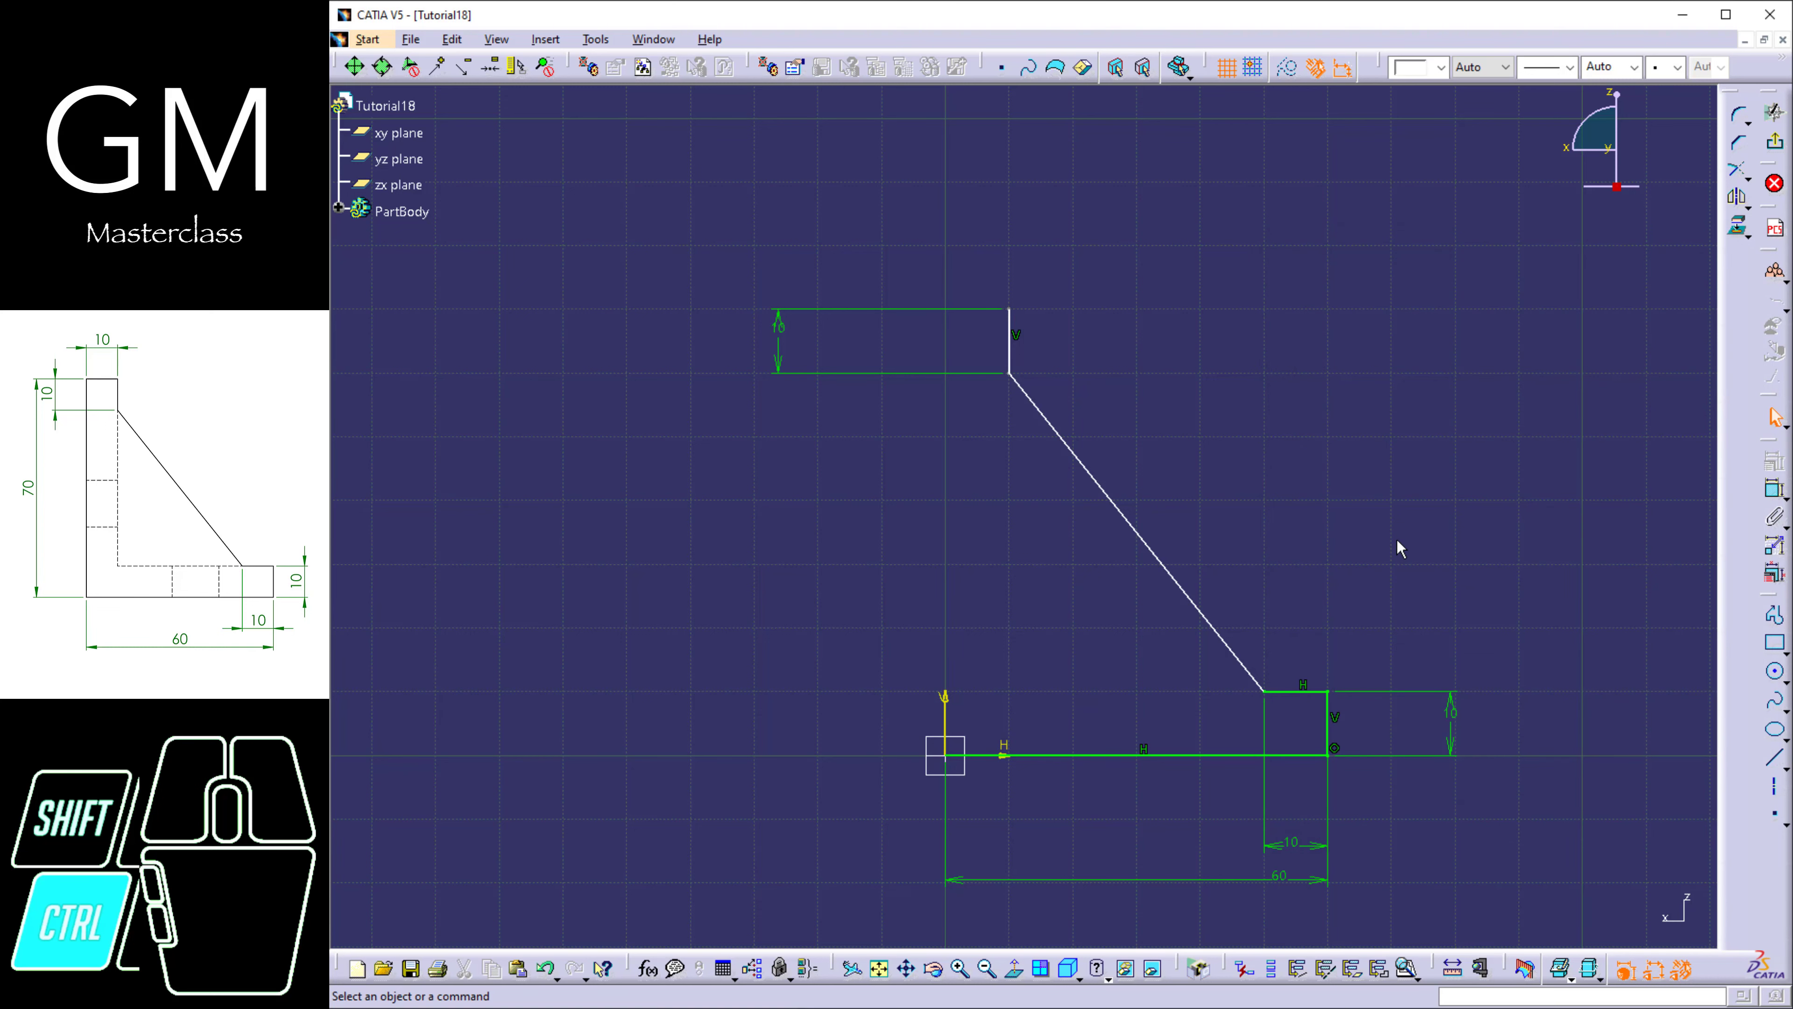
key(ctrl+z)
key(ctrl+z)
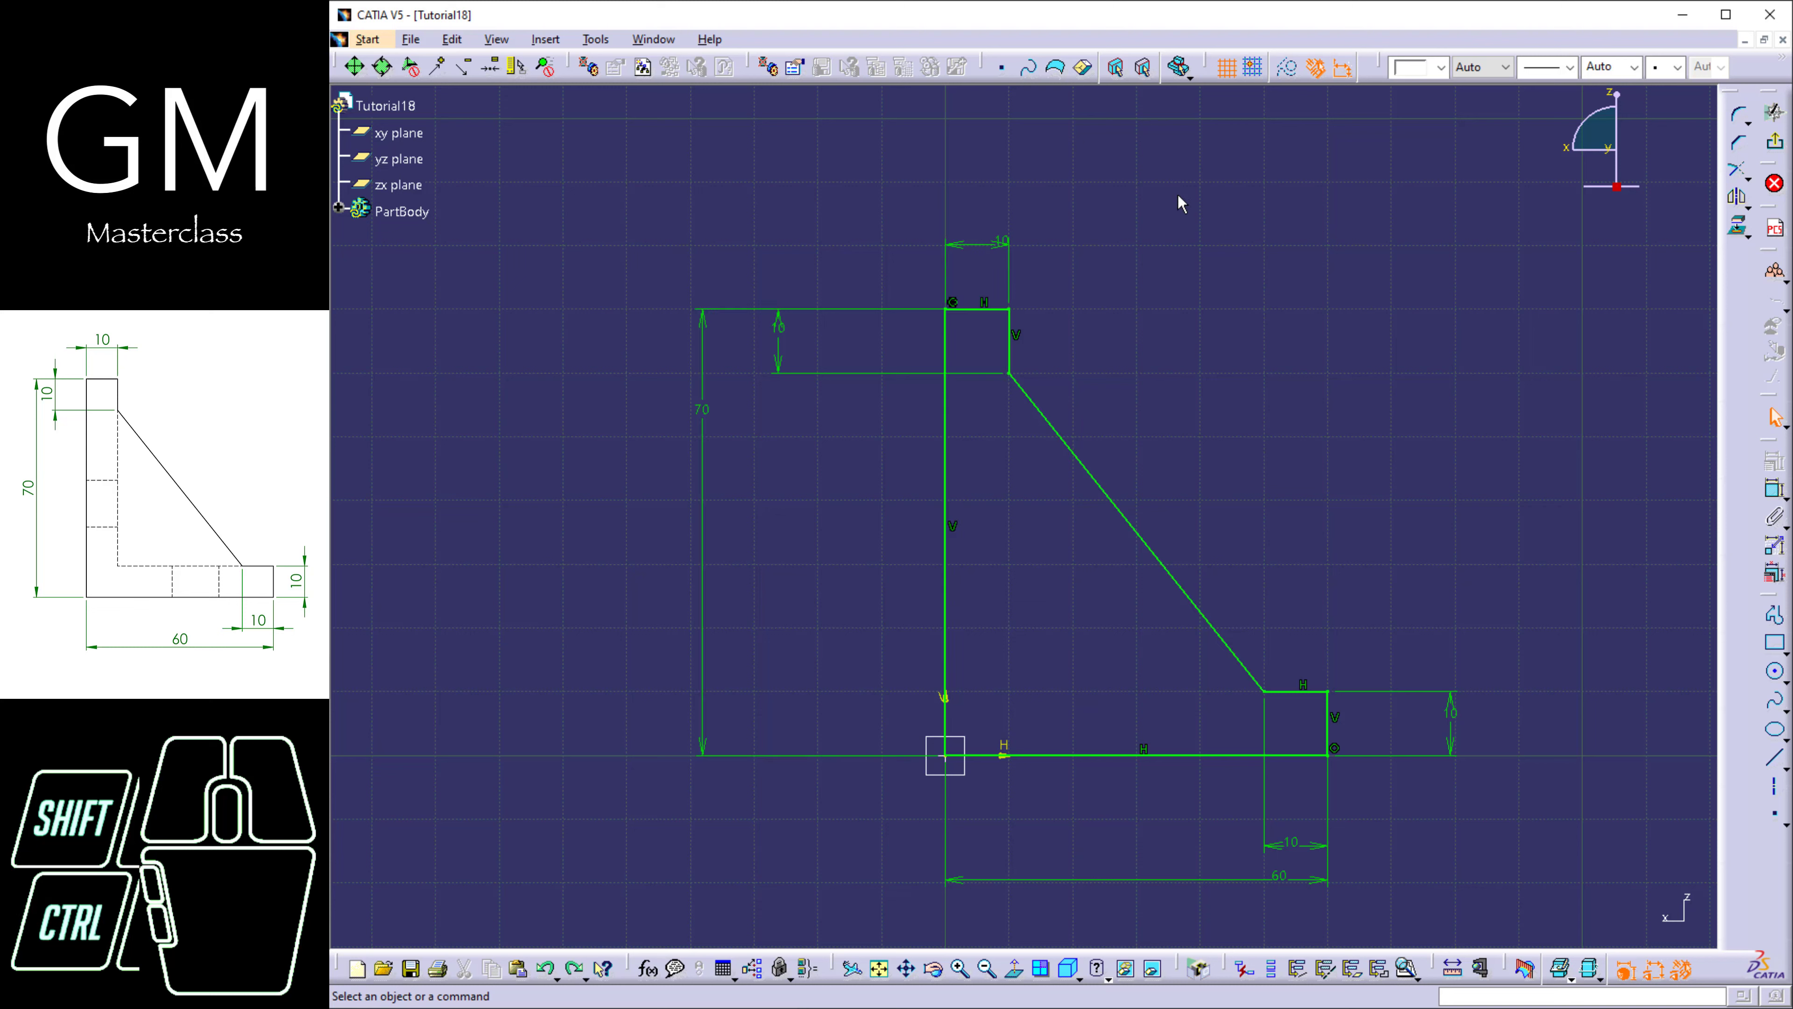
Rerun Sketch Analysis, convert the degenerate Line.2 into a construction element, and close the analysis.
click(595, 38)
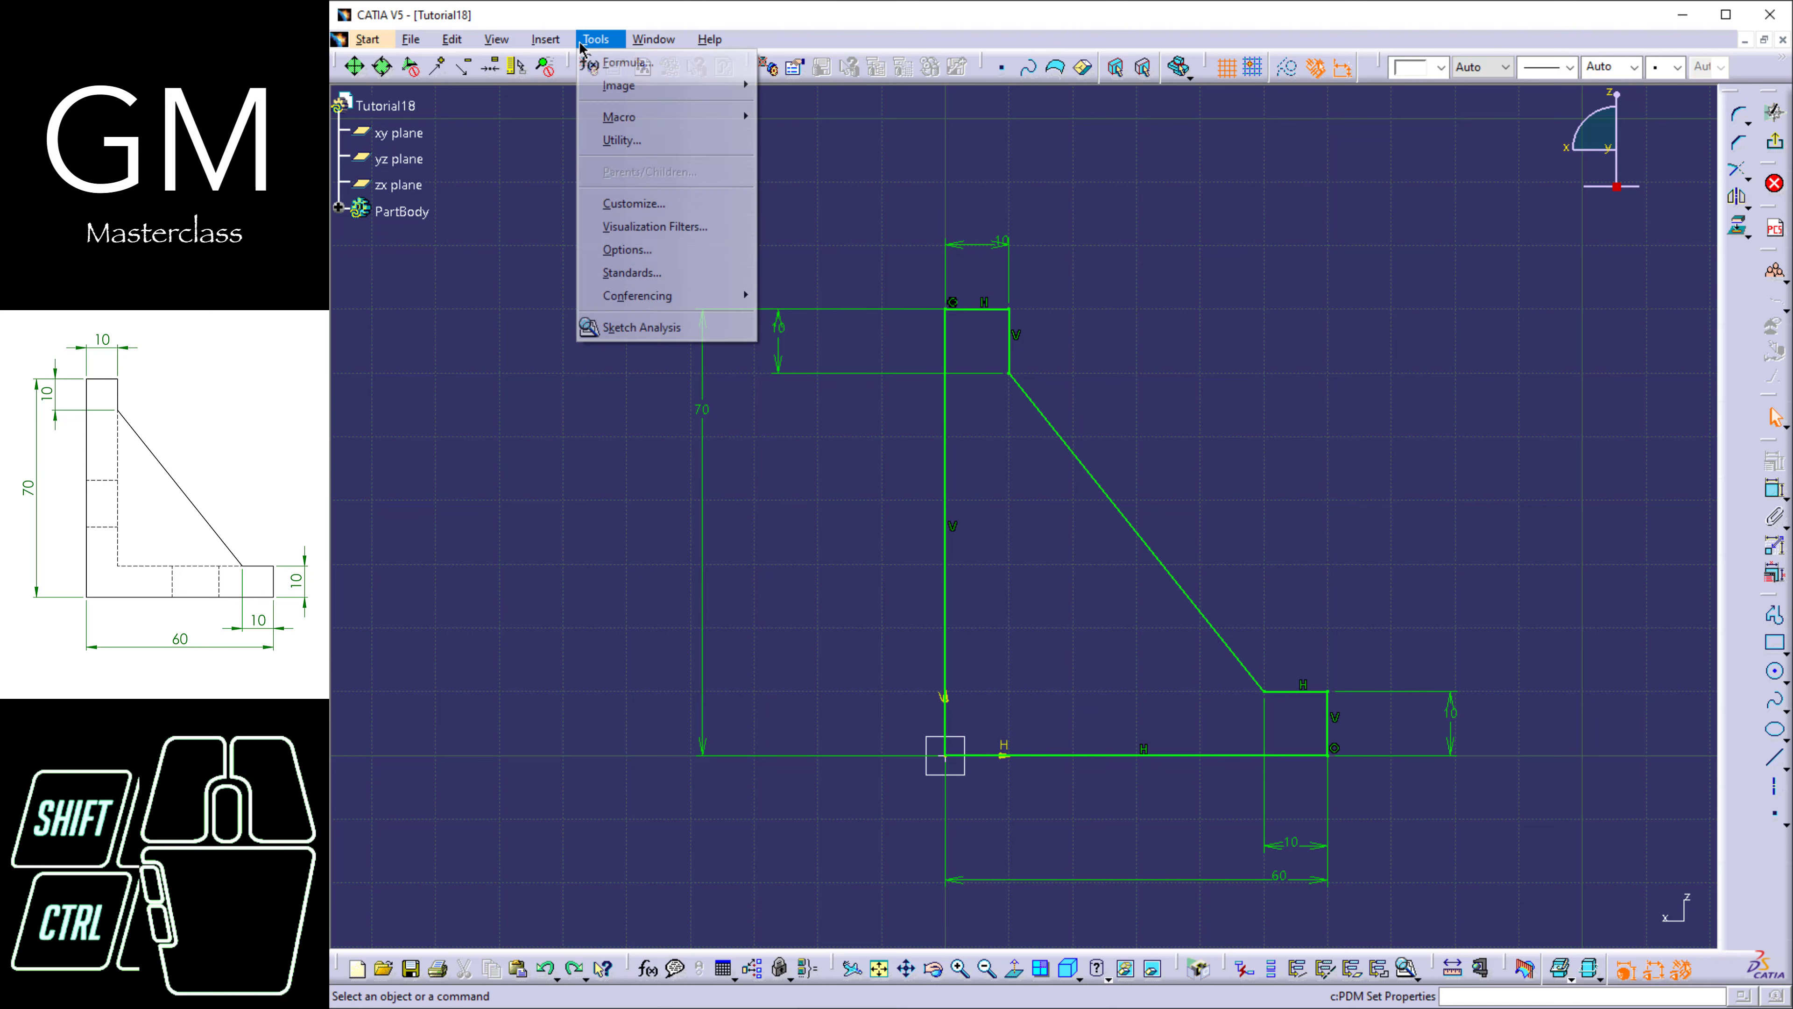
click(665, 337)
click(1505, 382)
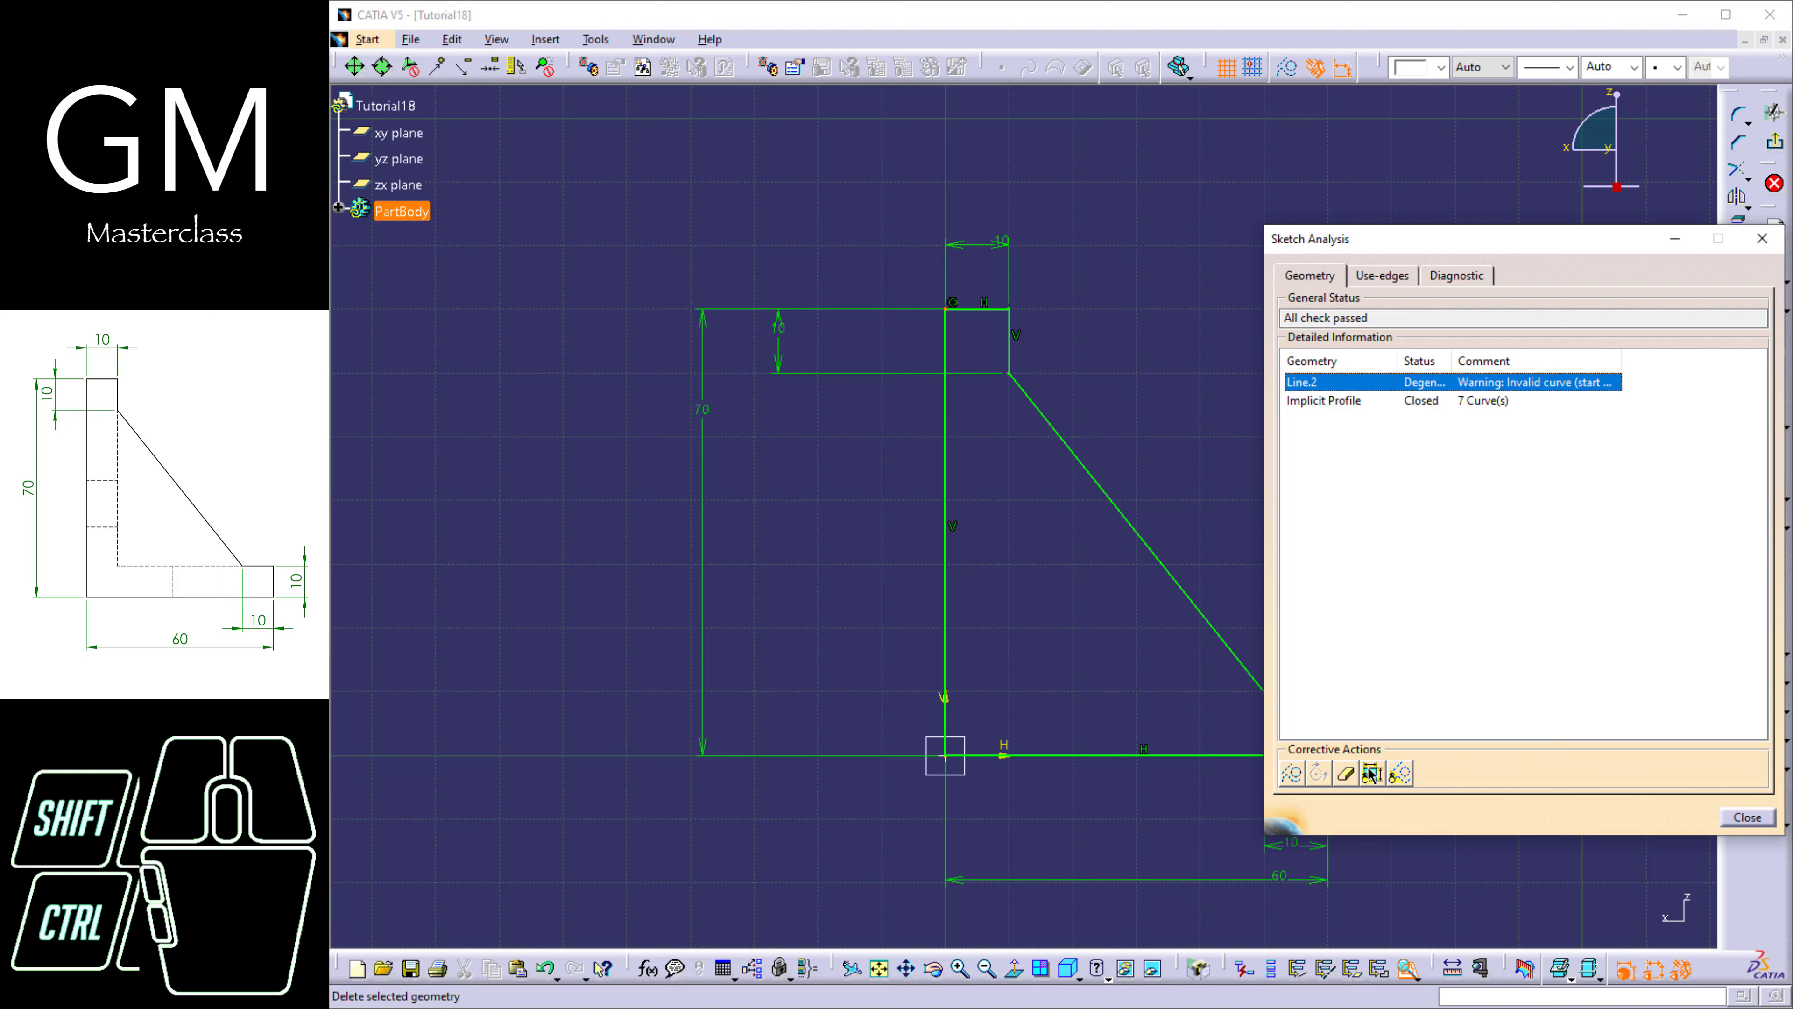
click(1289, 779)
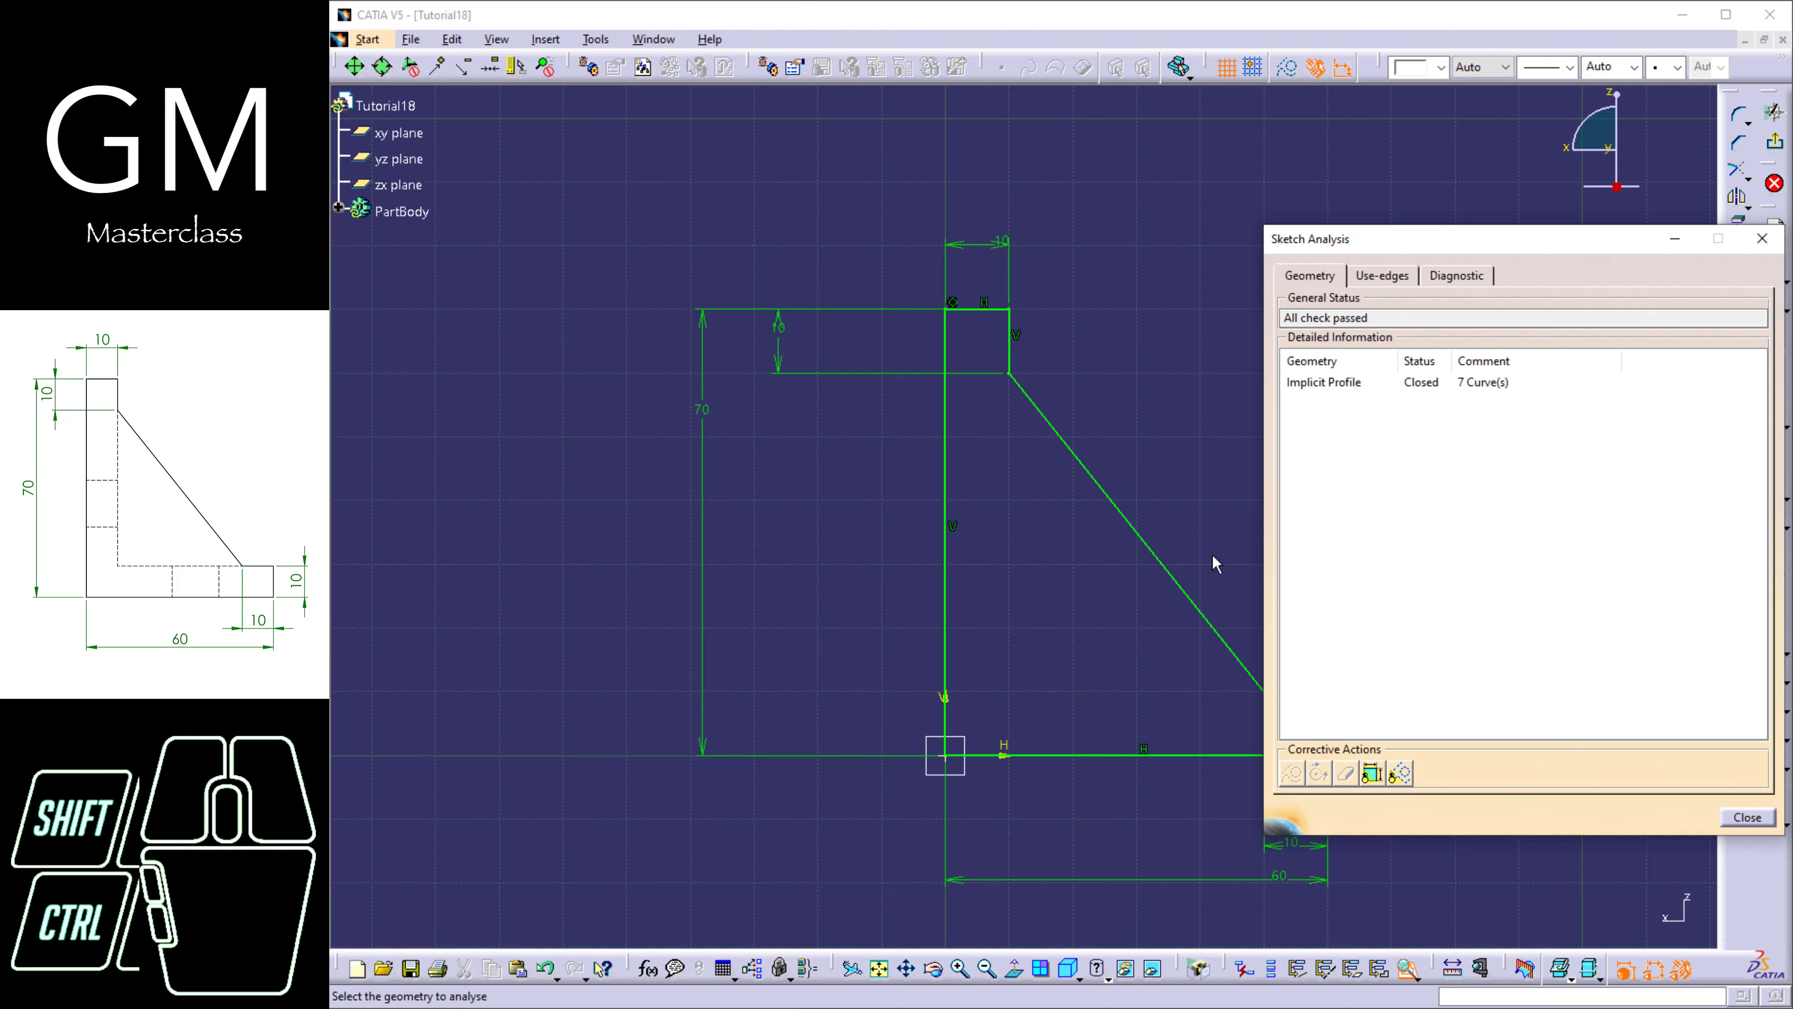
click(1748, 816)
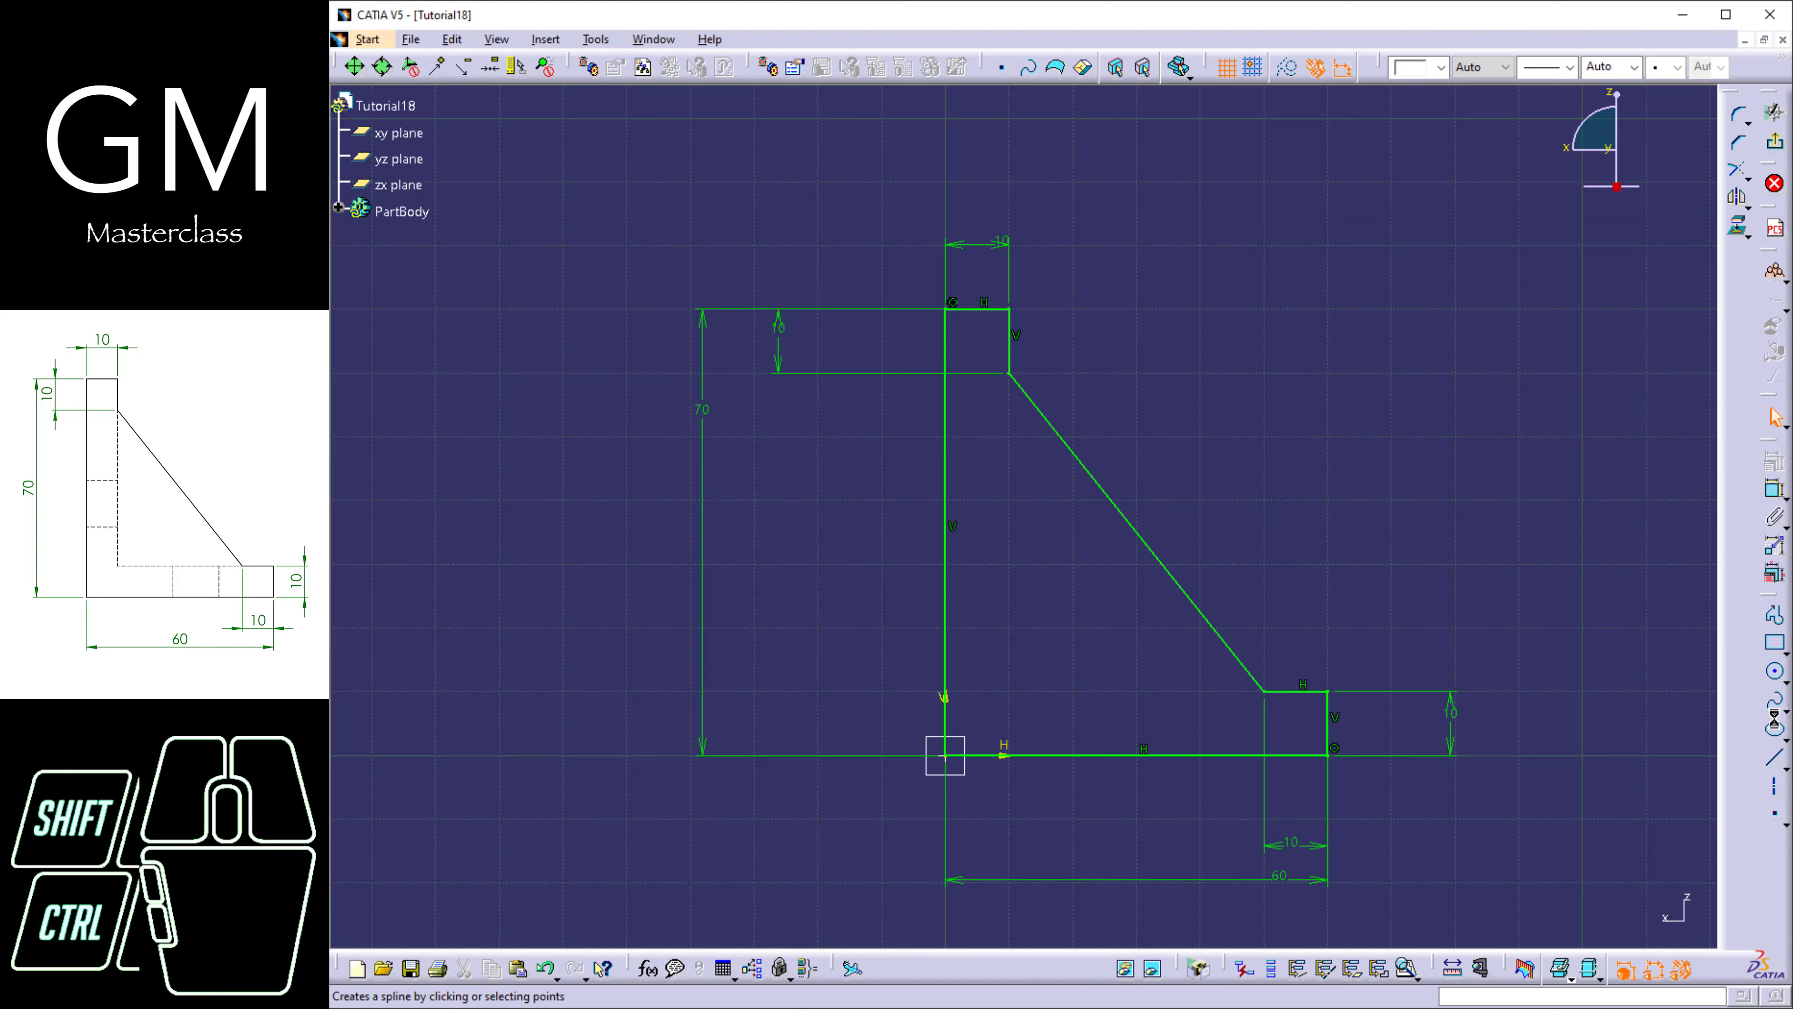
Sketch a trial diagonal axis outside the profile and shift it closer to the sloped edge.
click(1774, 785)
click(1179, 444)
click(1305, 585)
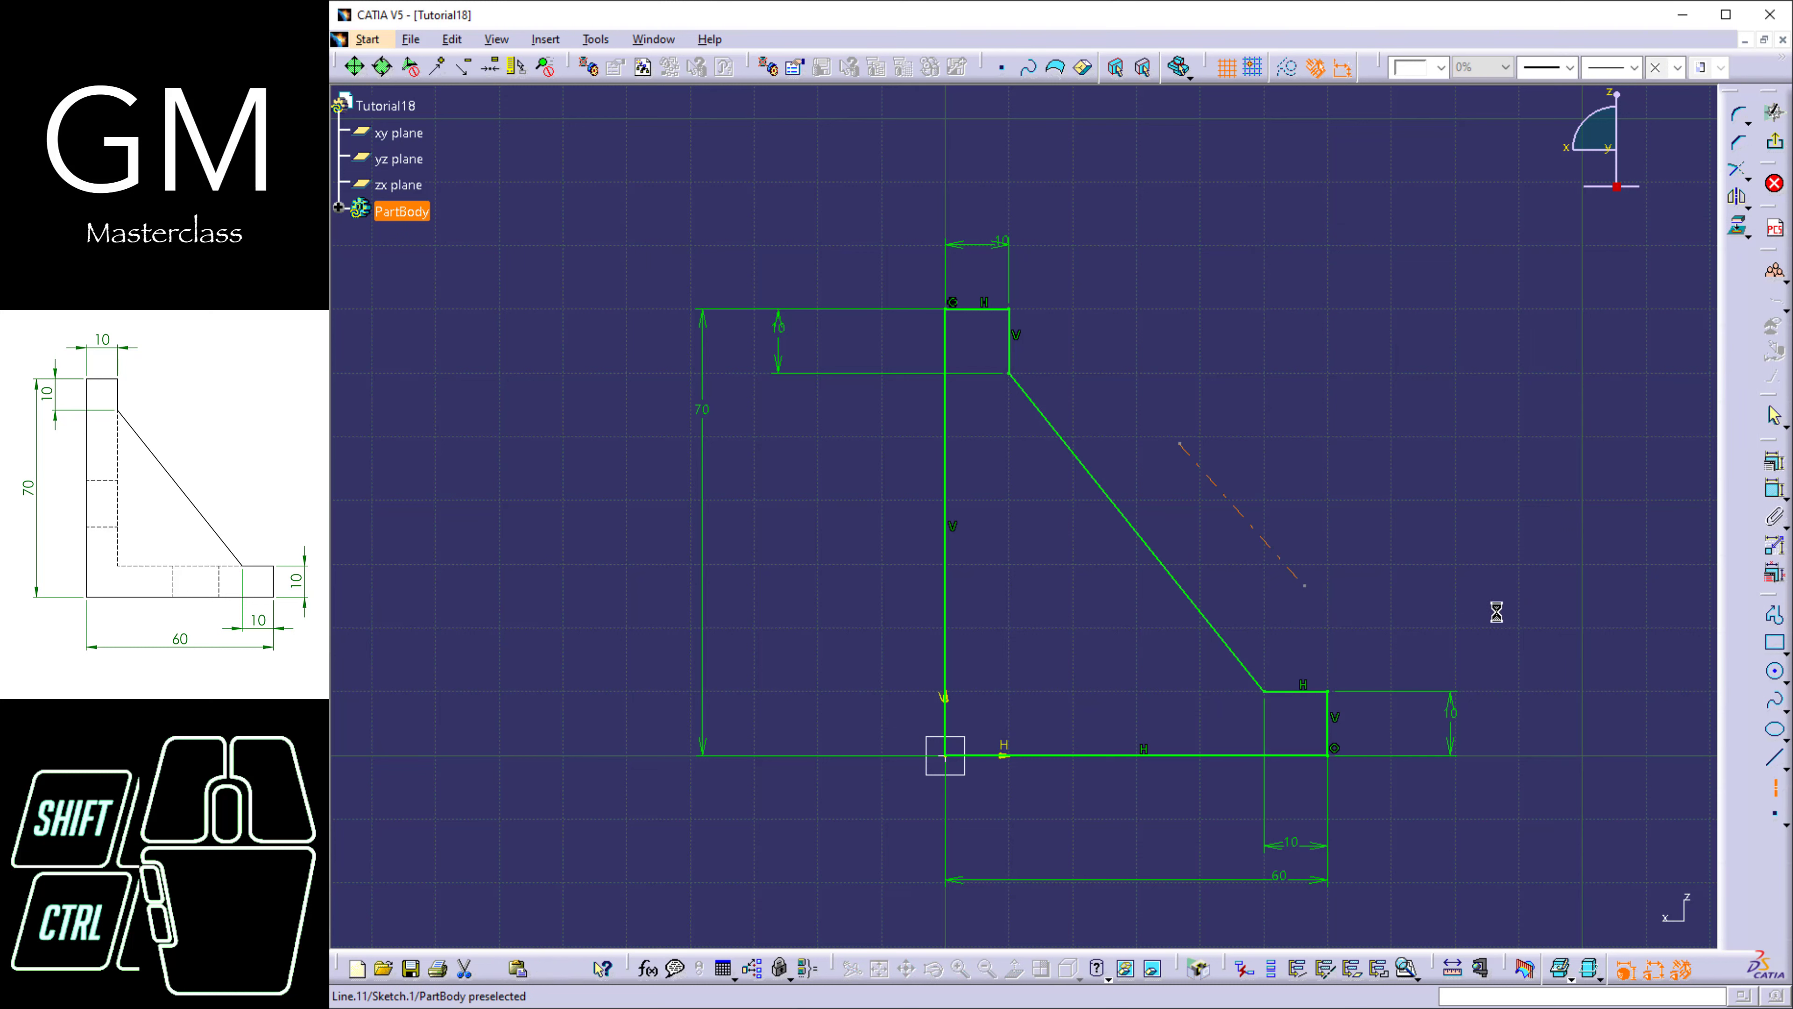
mouse_move(1277, 548)
mouse_down()
mouse_move(1230, 576)
mouse_move(1207, 550)
mouse_up()
click(1305, 545)
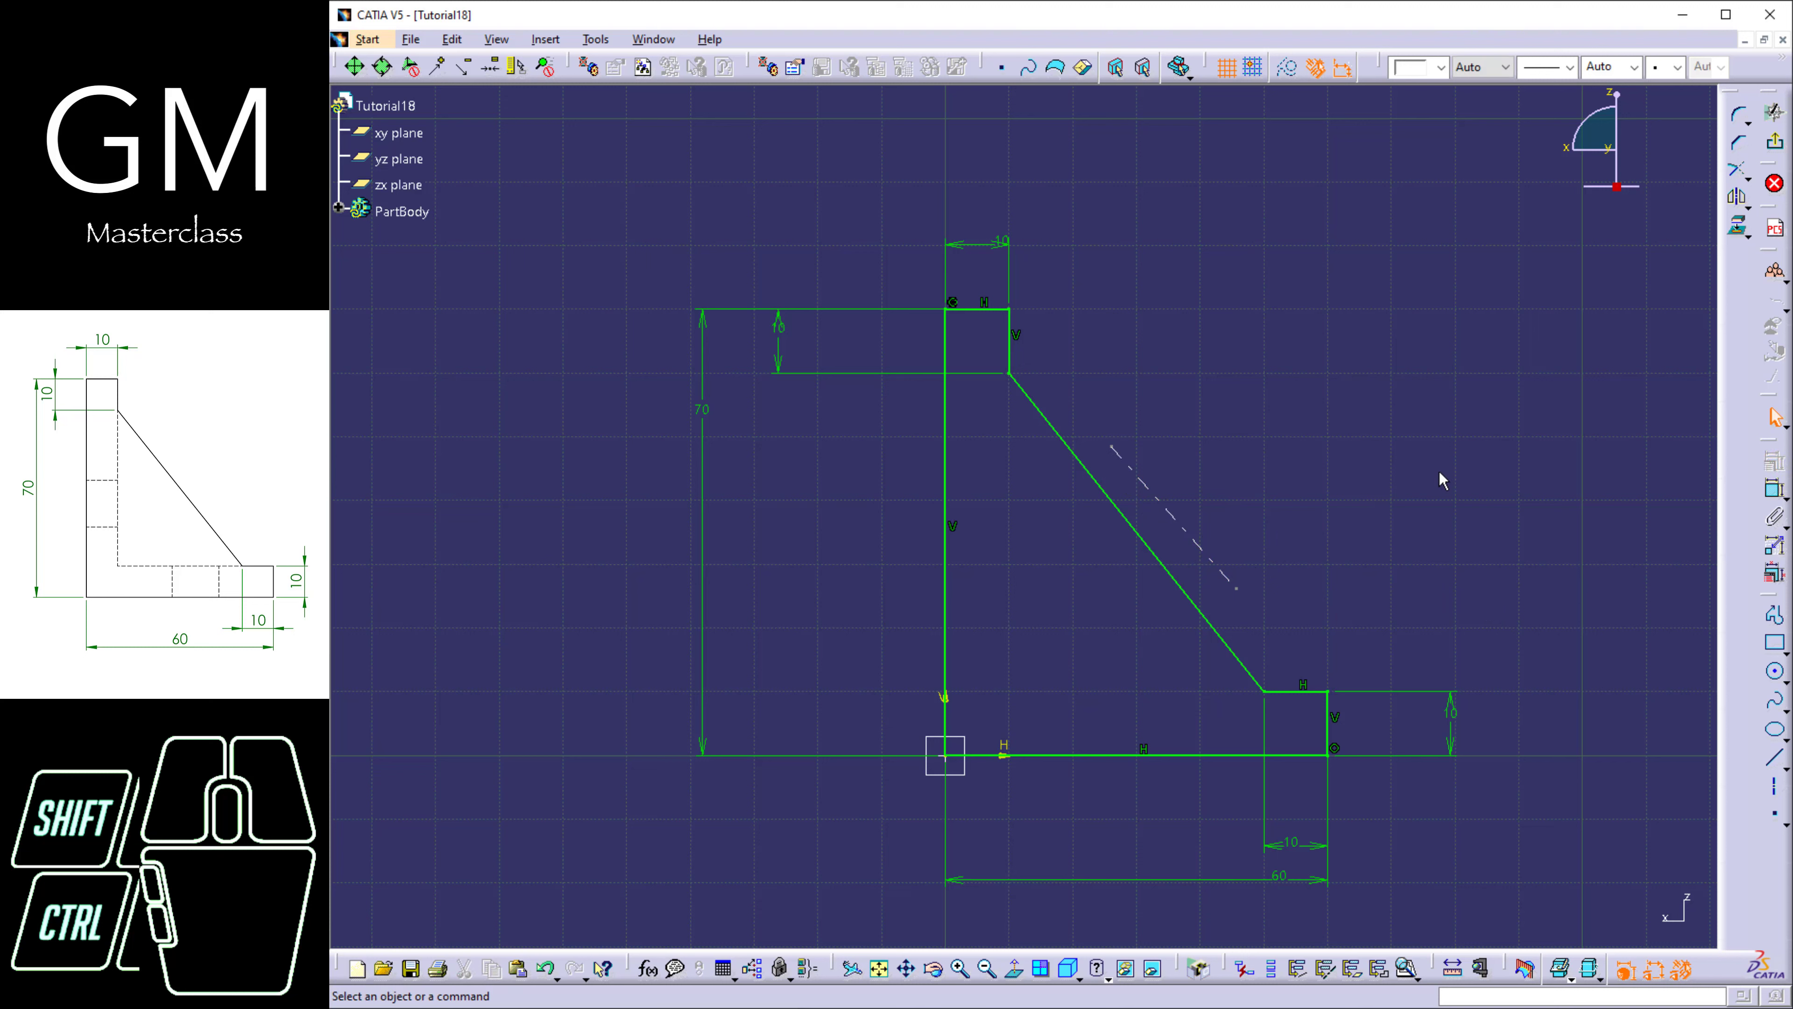
Exit the sketch to check the profile in 3D, reopen it, and delete the trial axis.
click(1774, 152)
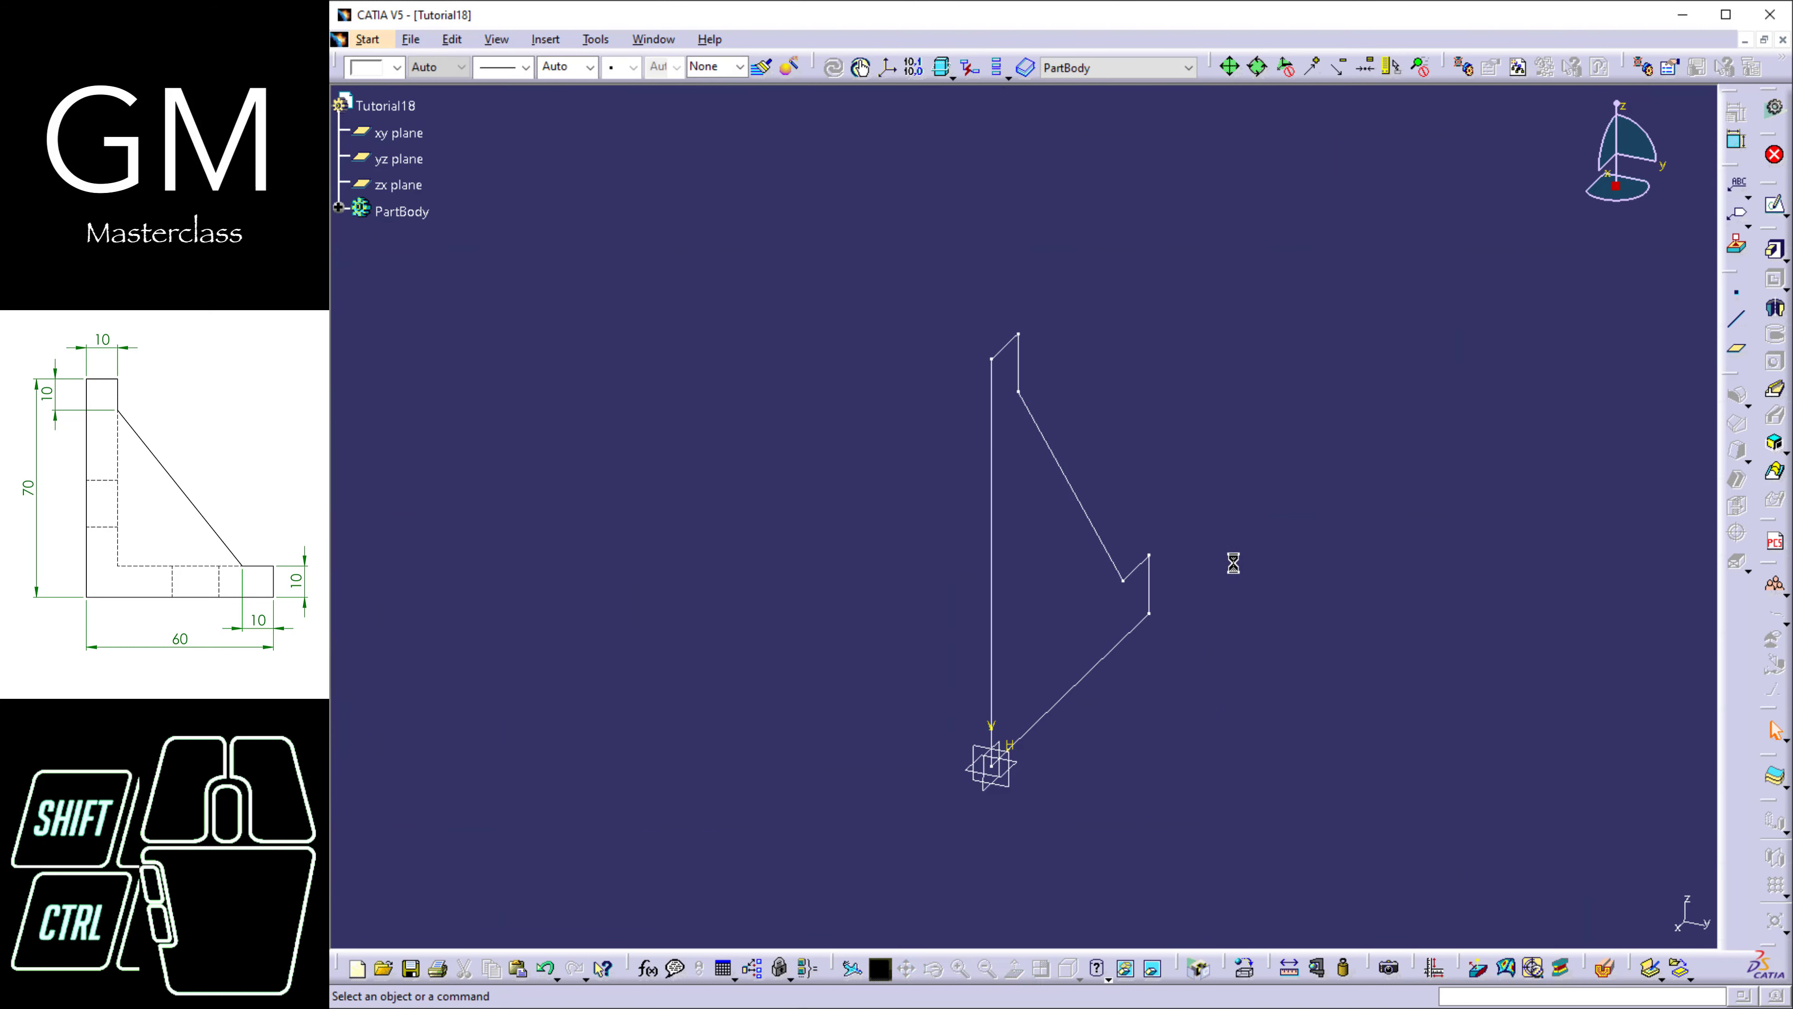
click(1072, 498)
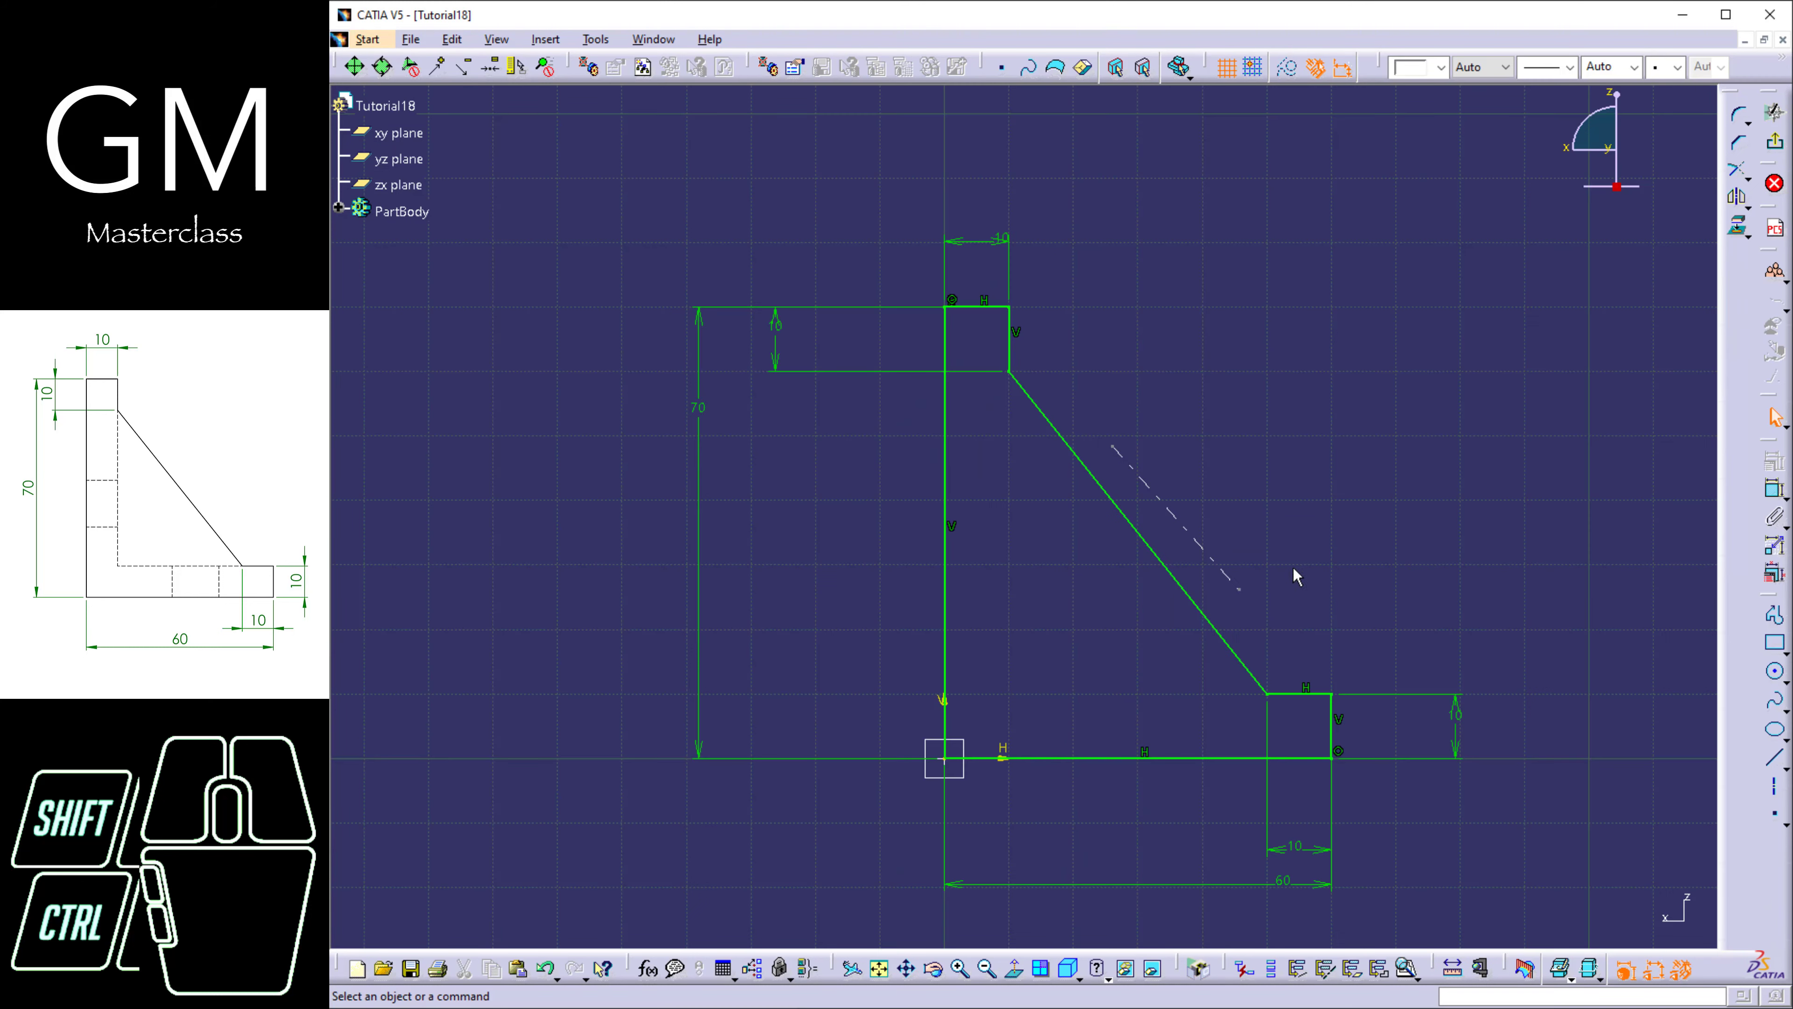
click(1359, 528)
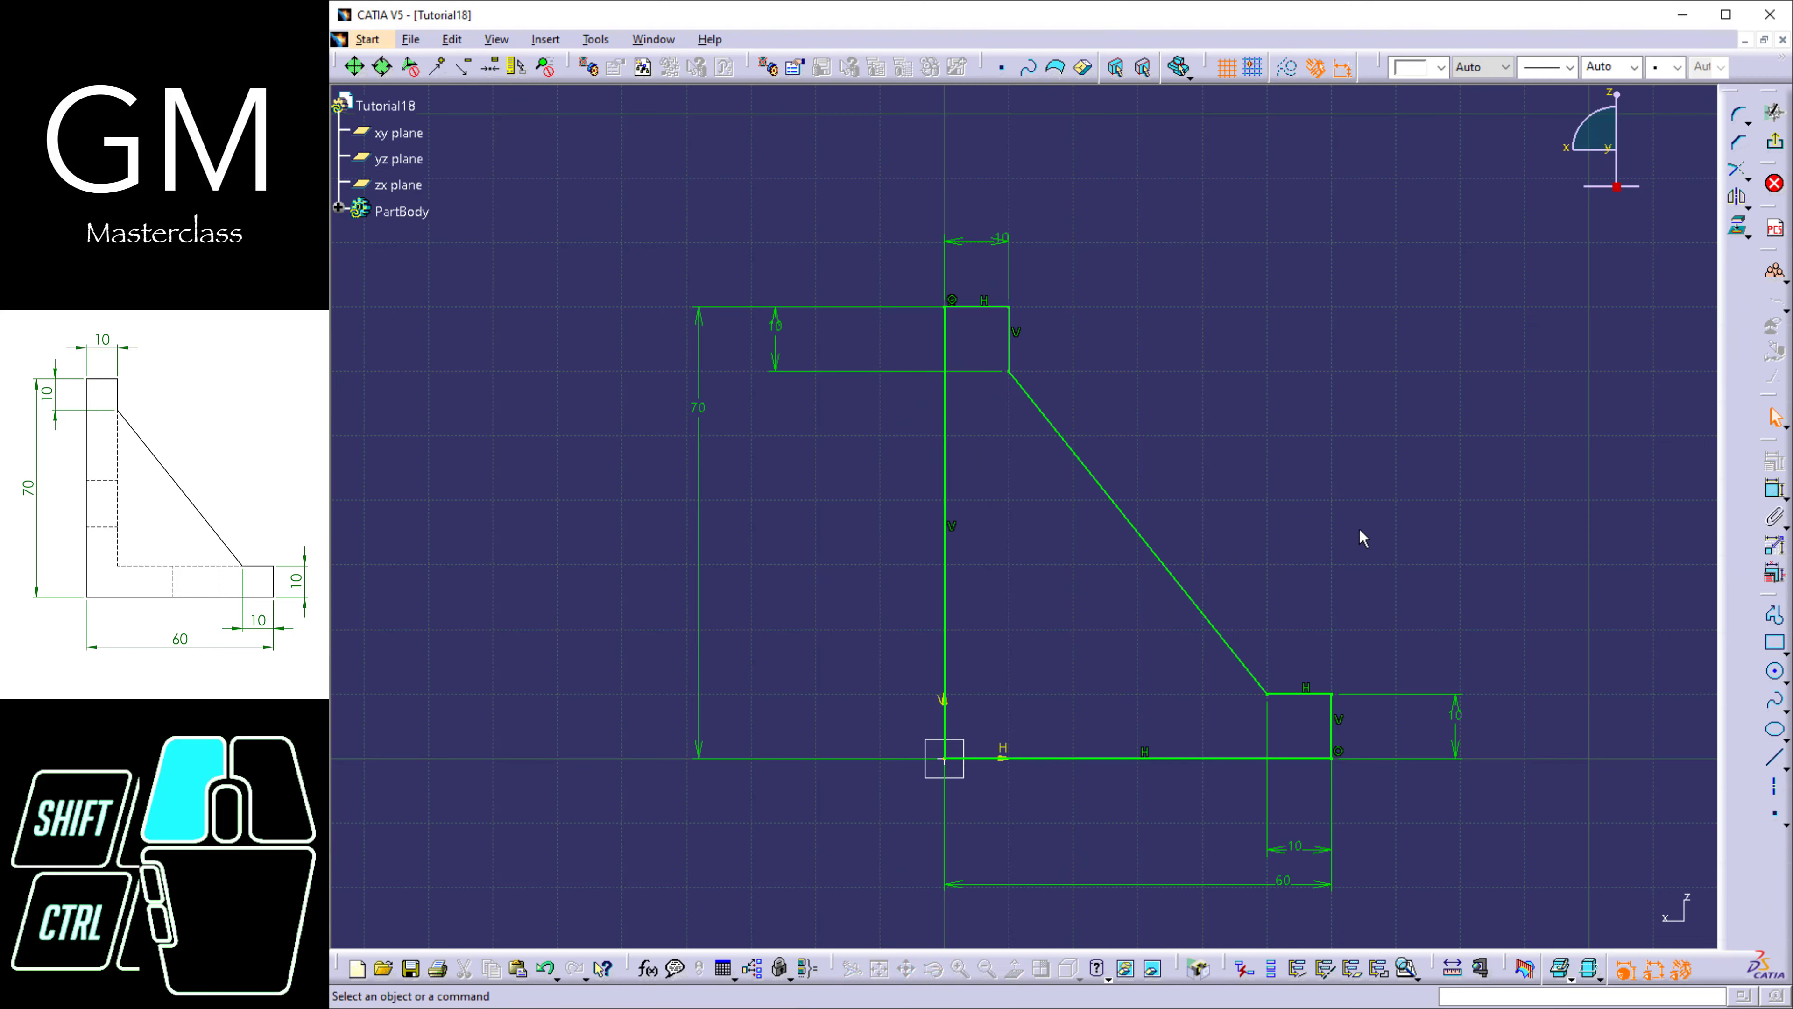
Exit the sketch and pad the closed side profile to a length of 90 mm.
click(1775, 146)
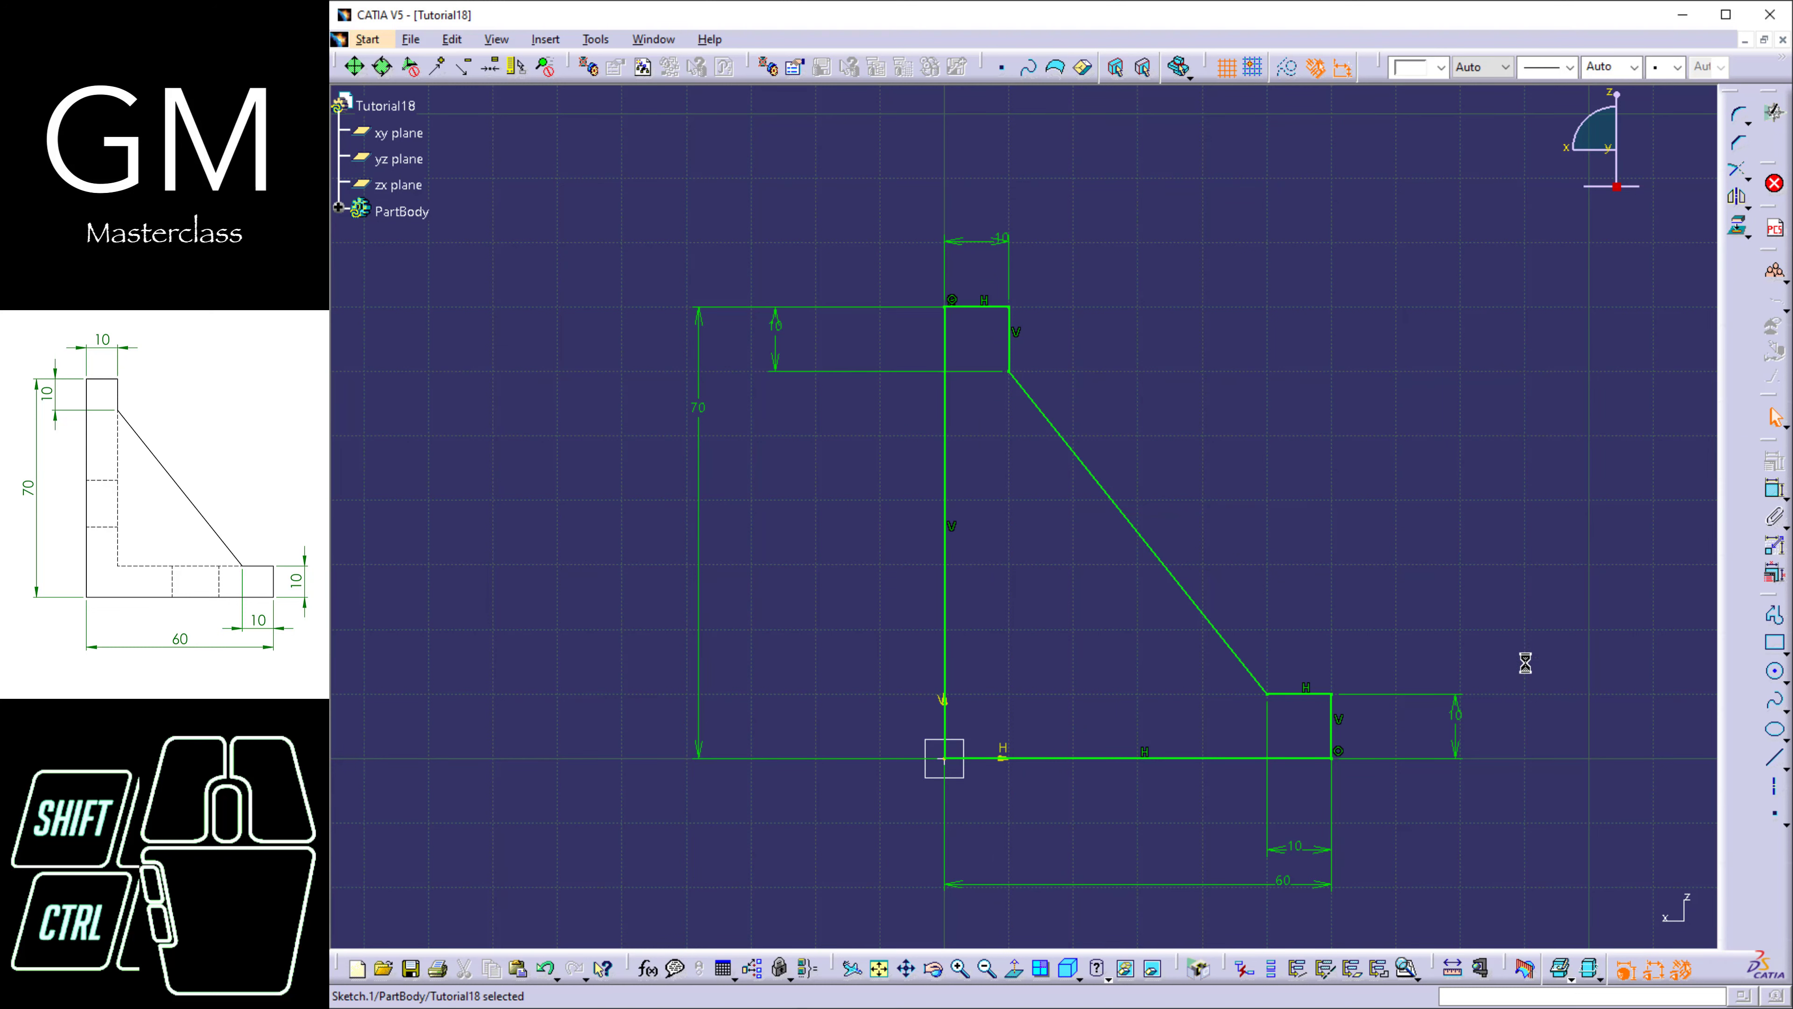
click(1340, 514)
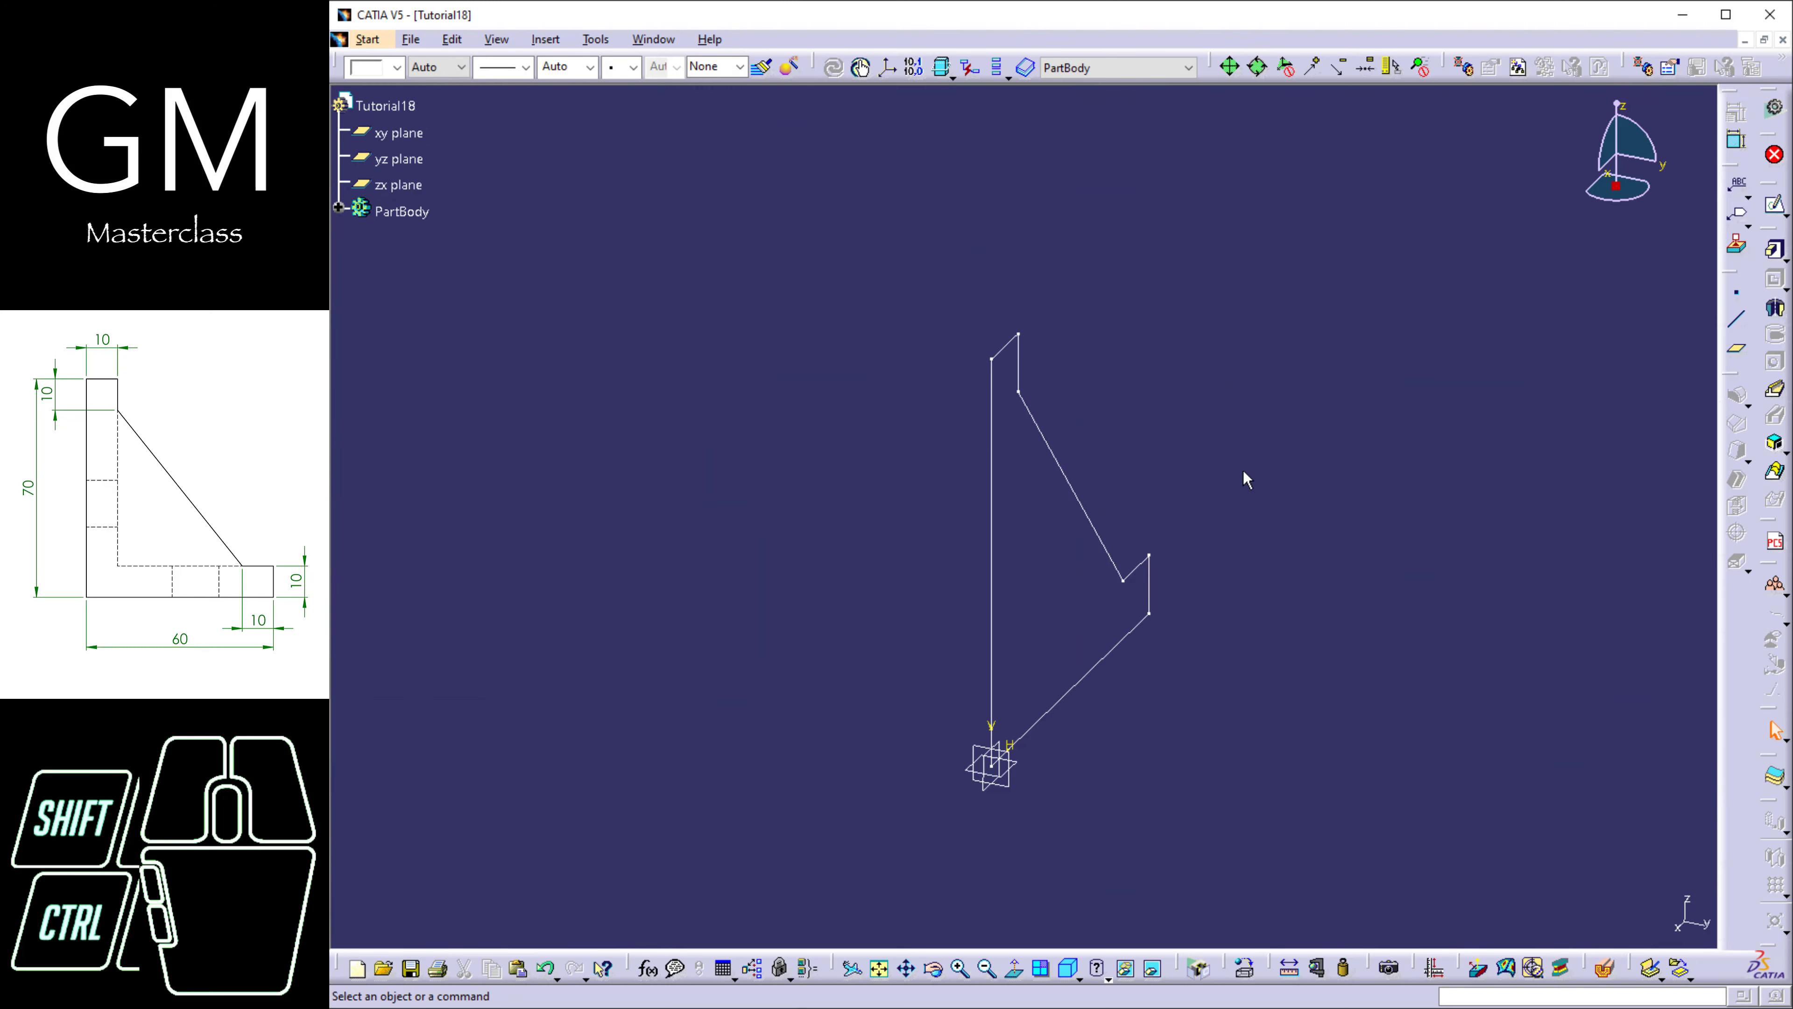
click(1775, 250)
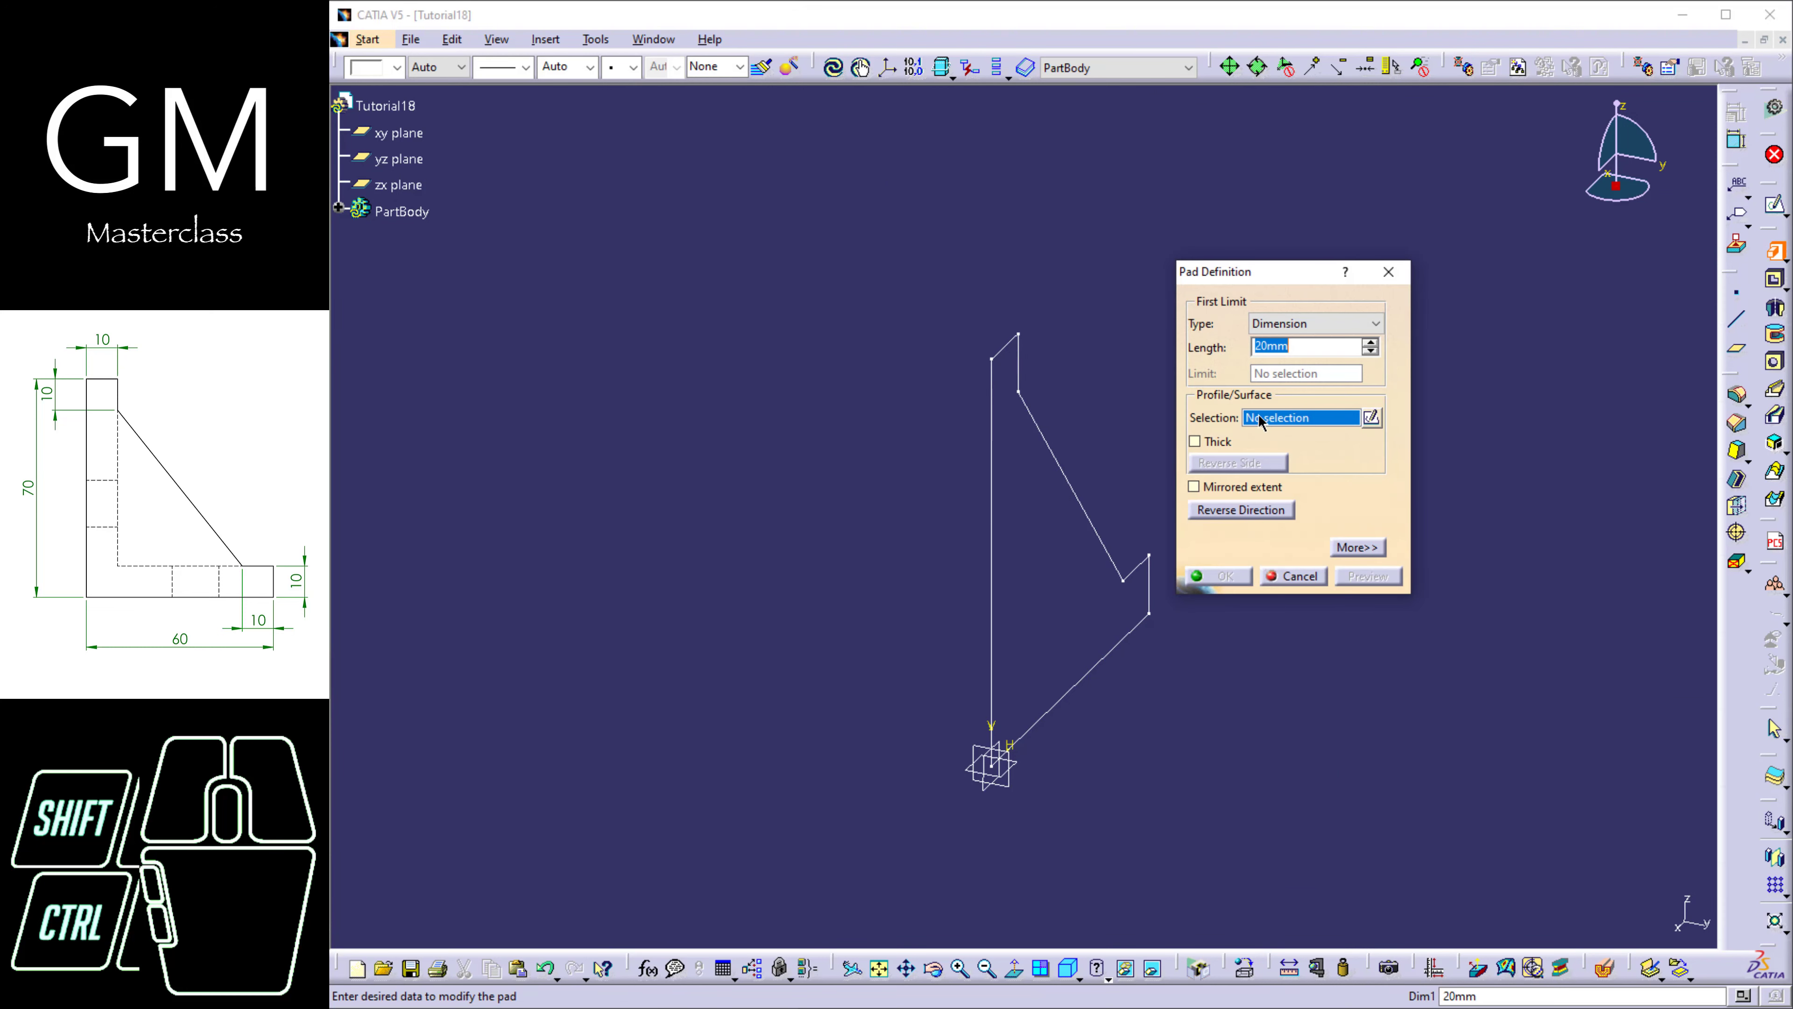
click(1068, 474)
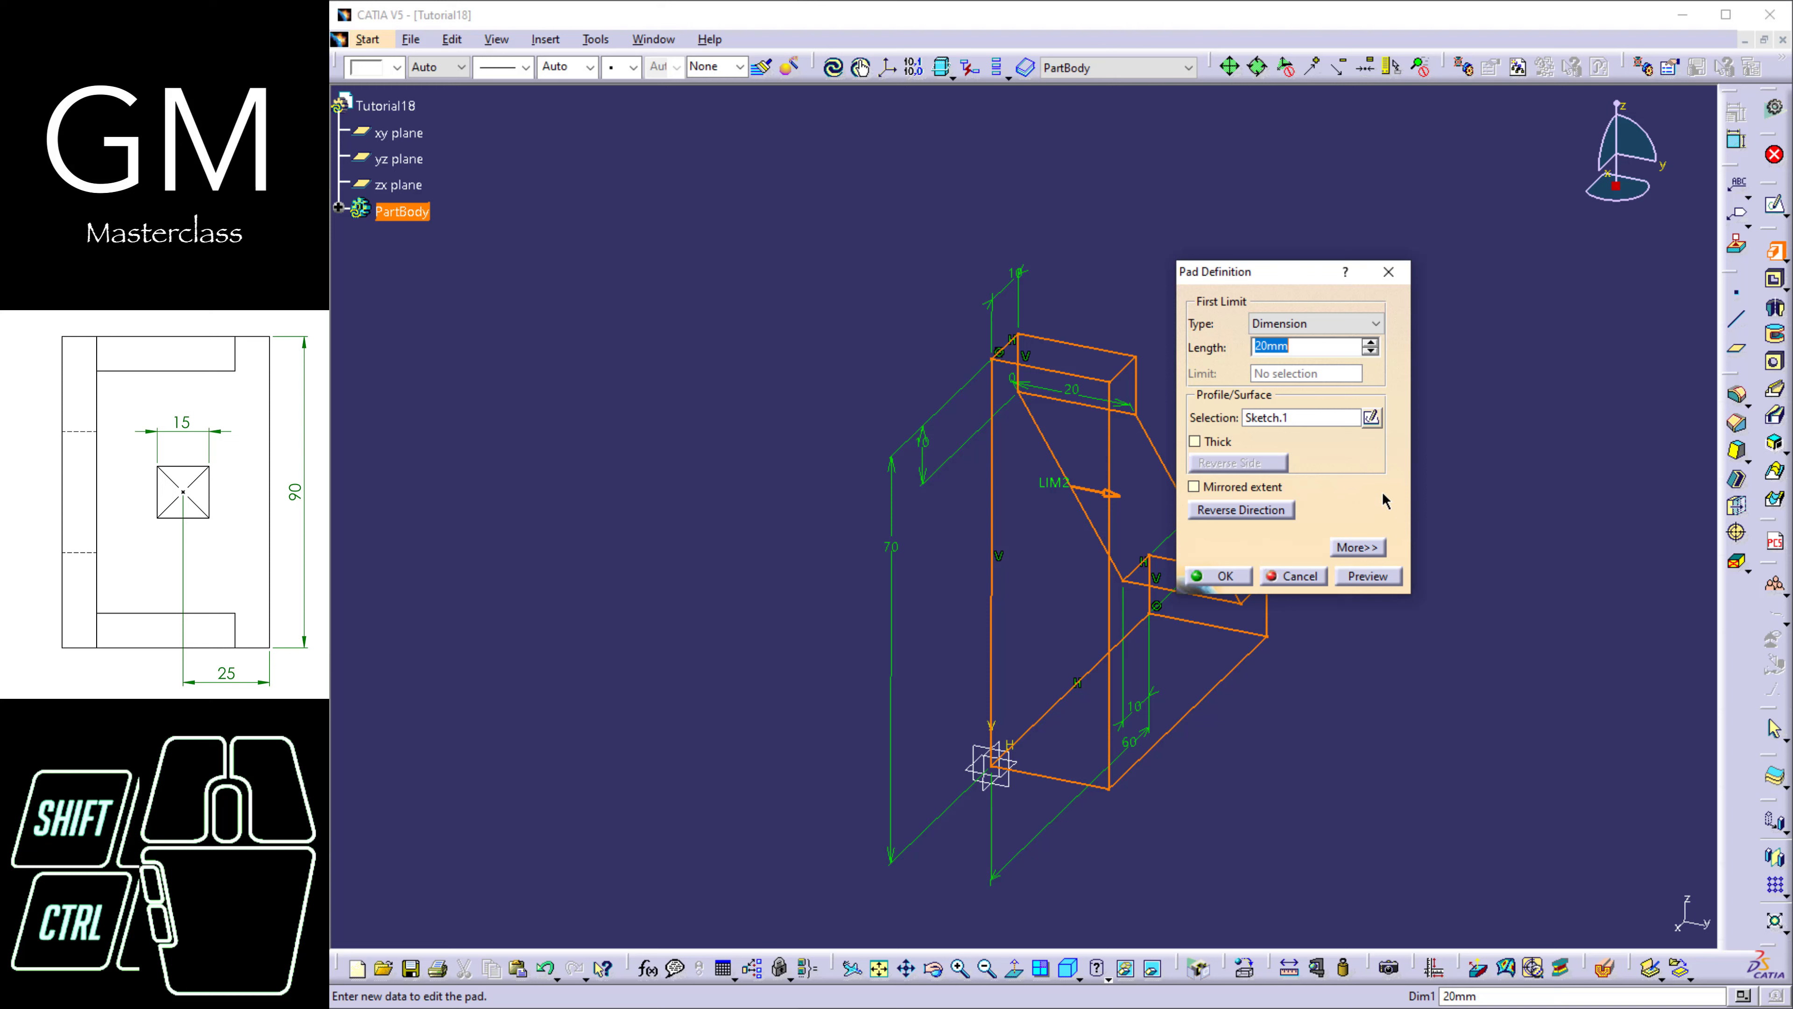
text(90)
key(Return)
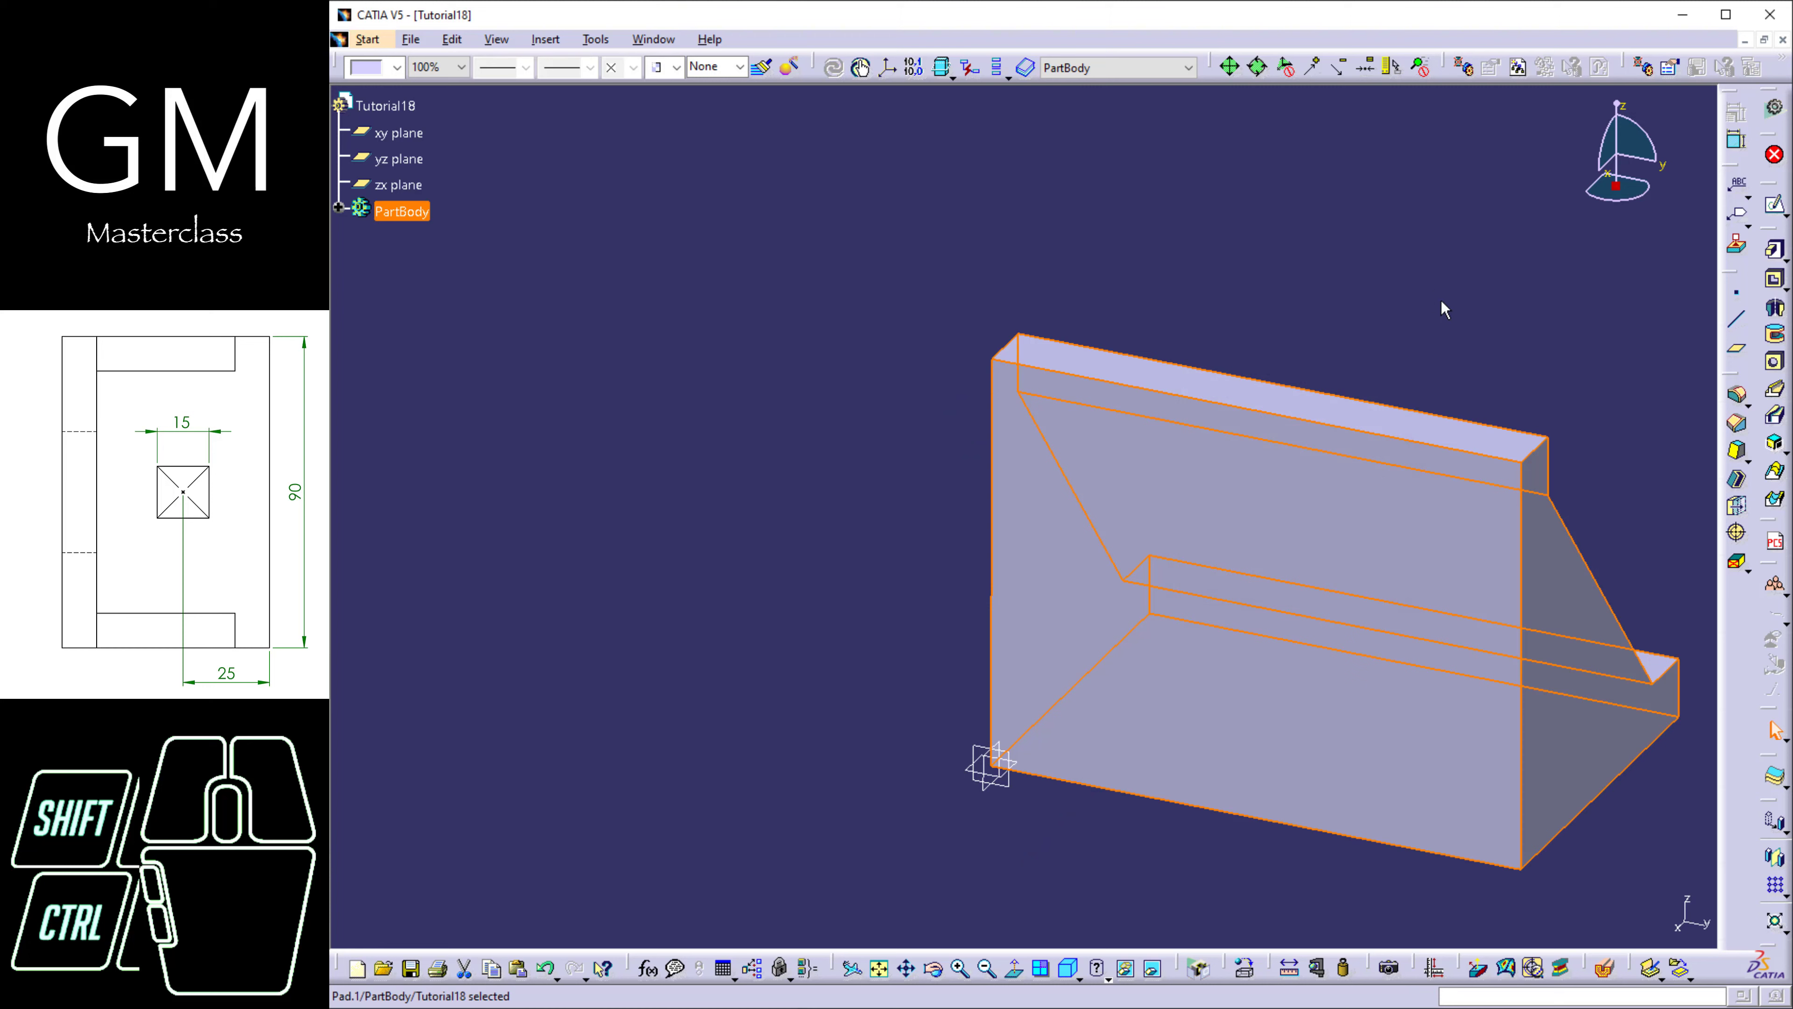
click(1442, 300)
Start a new sketch on the vertical front face of the bracket's lower step.
middle_drag(1363, 400, 917, 576)
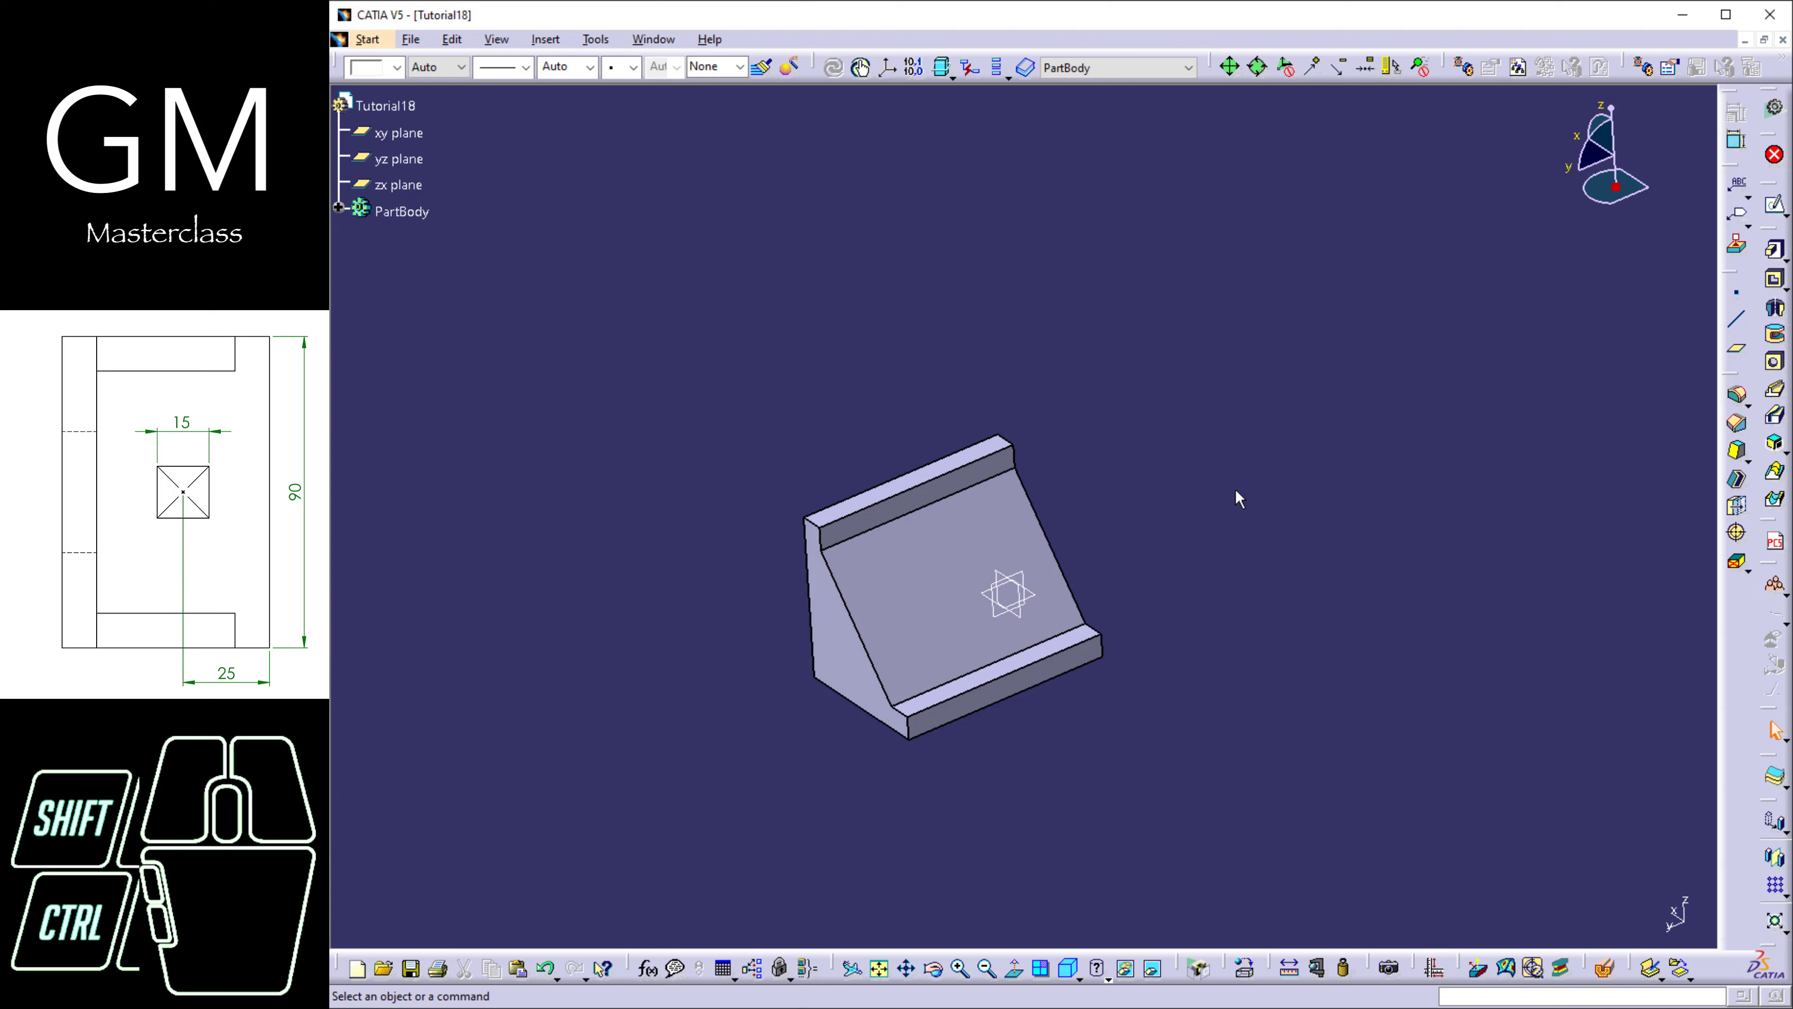
click(1775, 205)
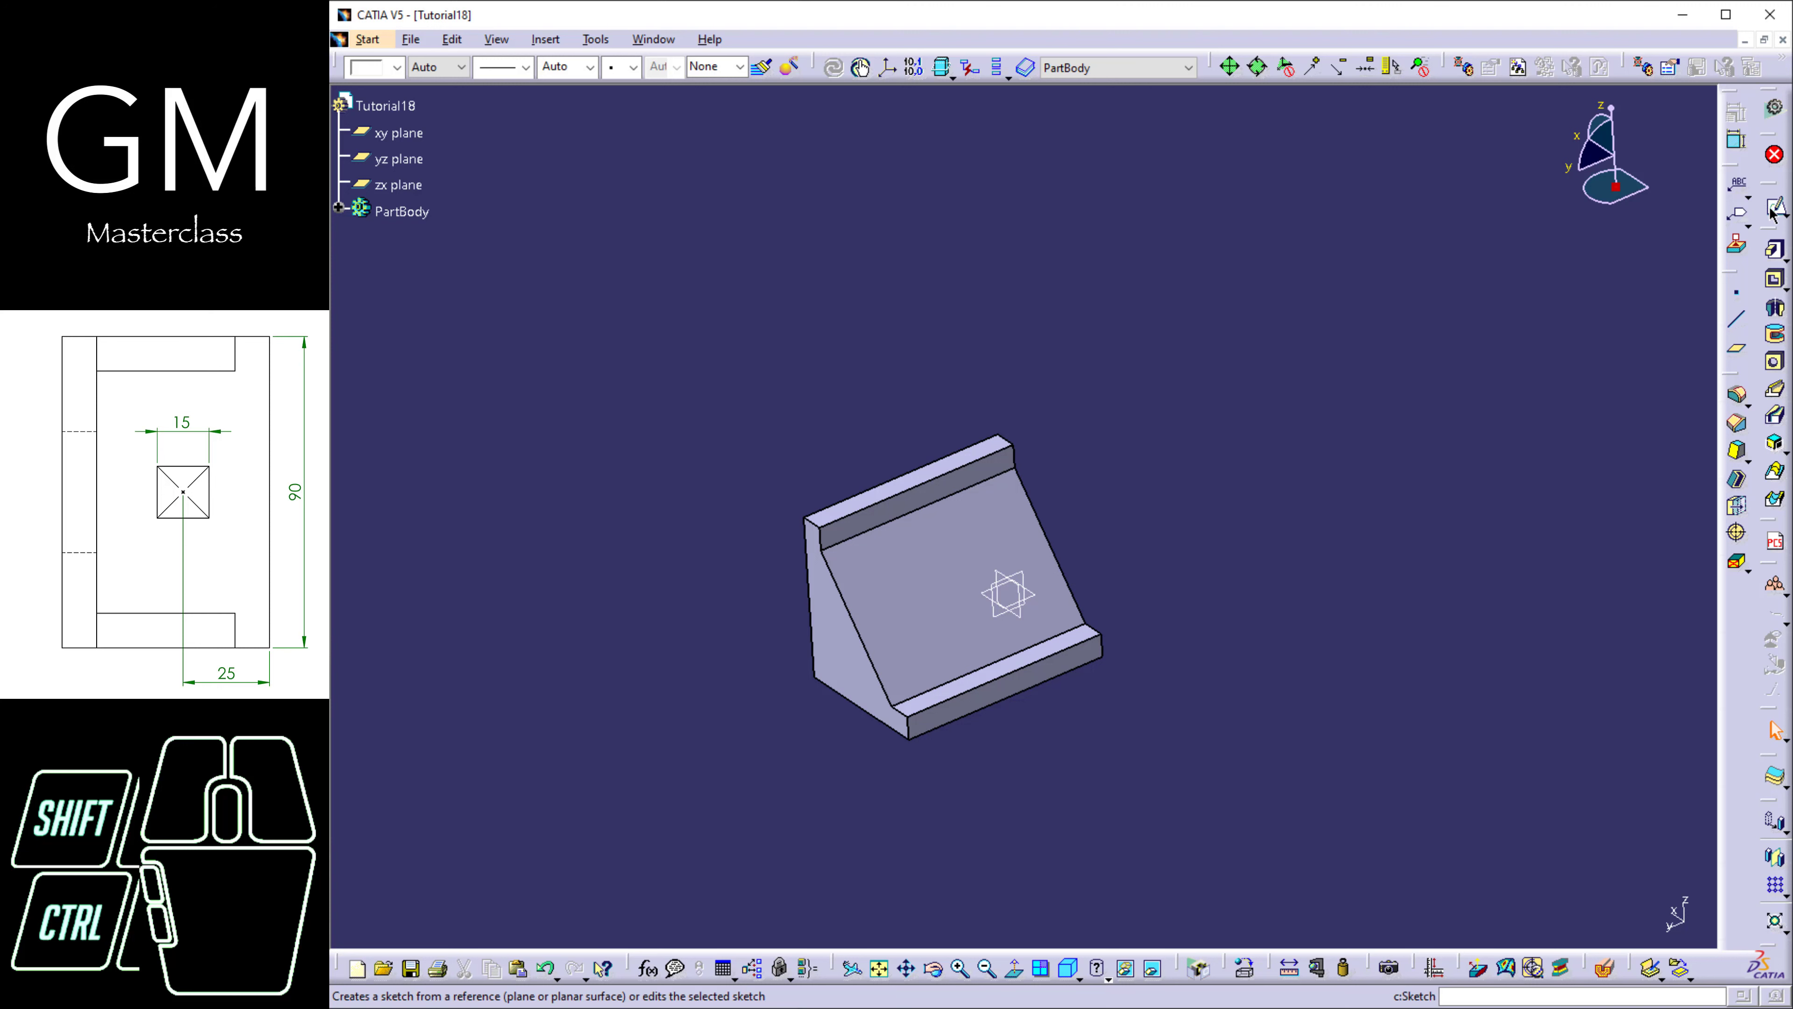
middle_drag(1017, 732, 1038, 635)
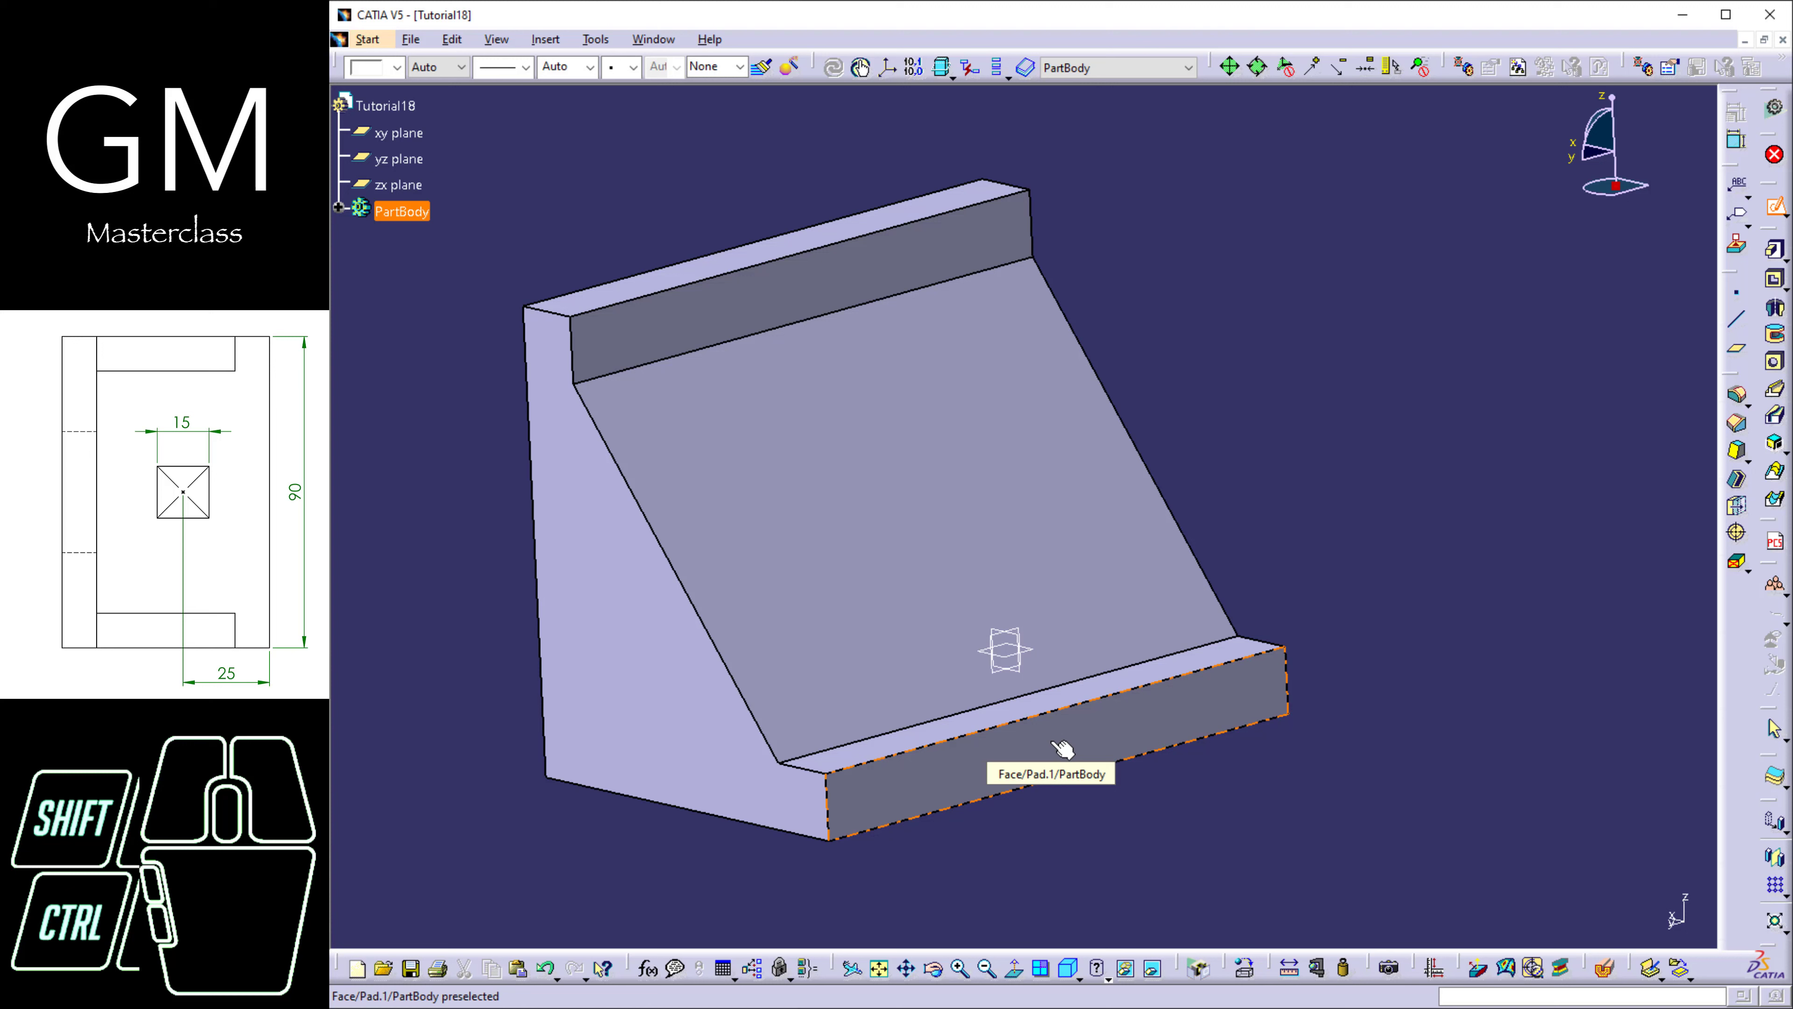
click(1052, 742)
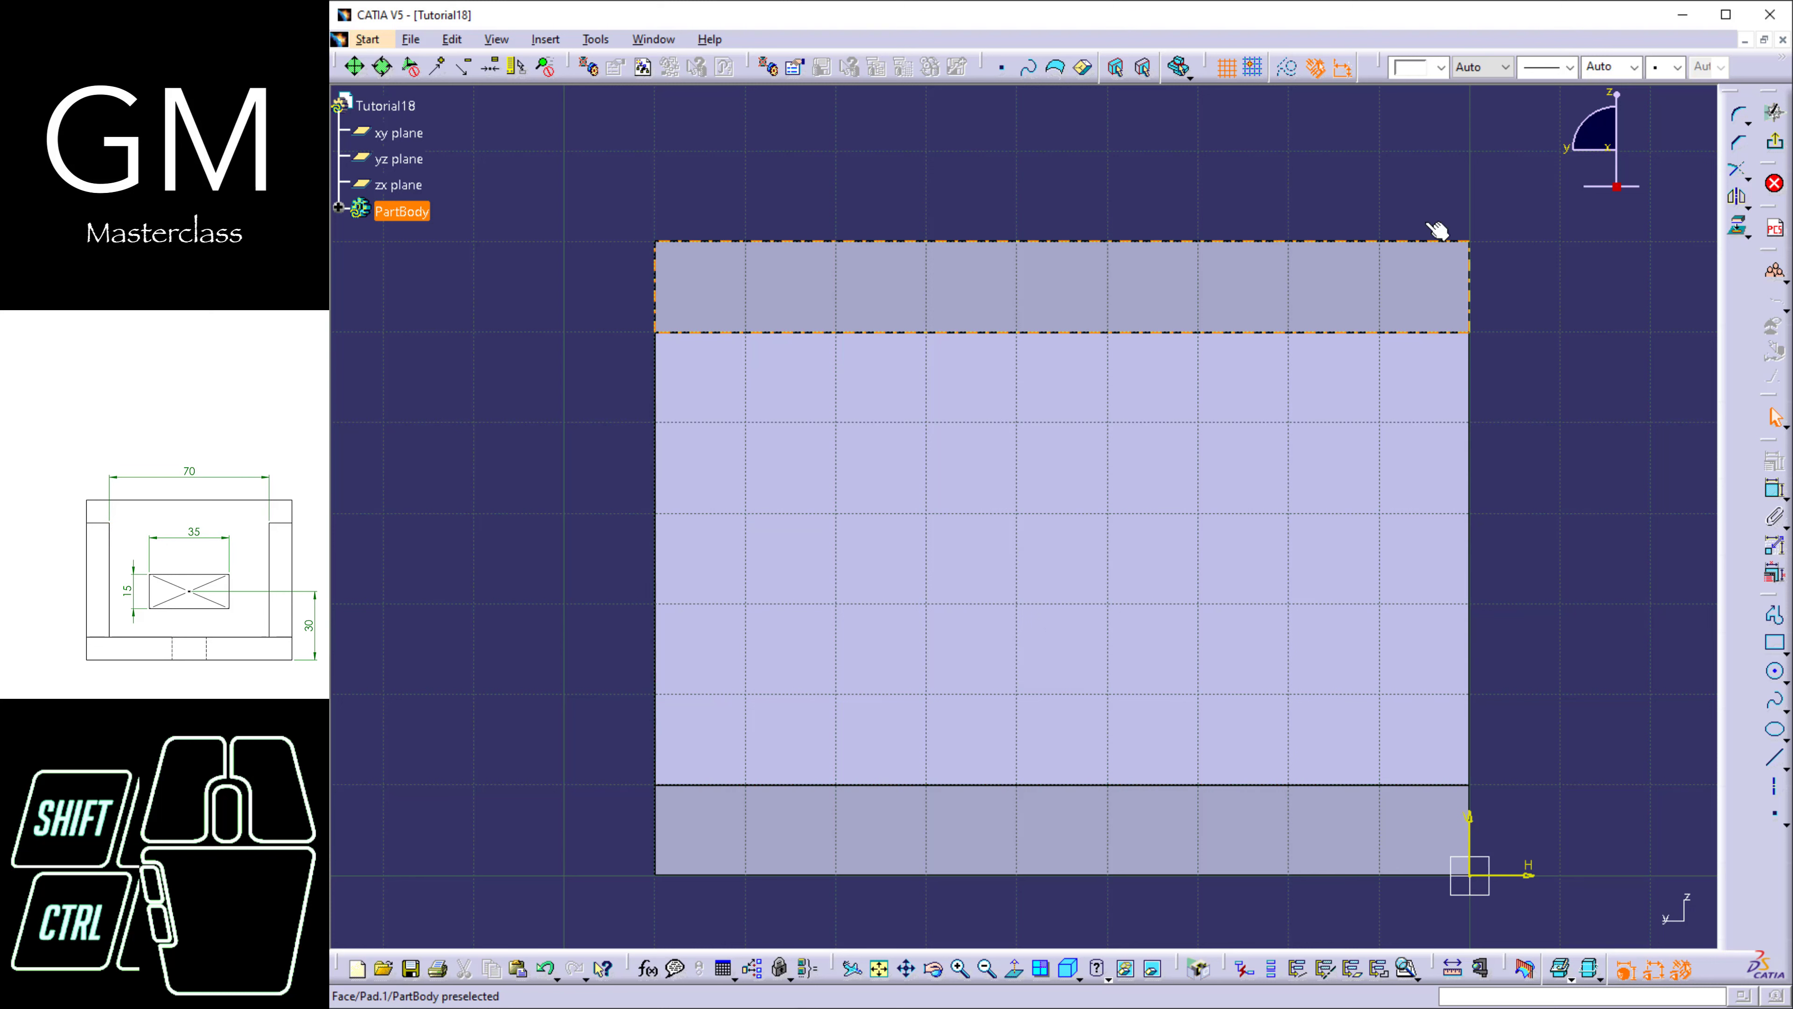
Project the sloped face's upper and lower edges into the sketch and convert them to construction elements.
click(1271, 332)
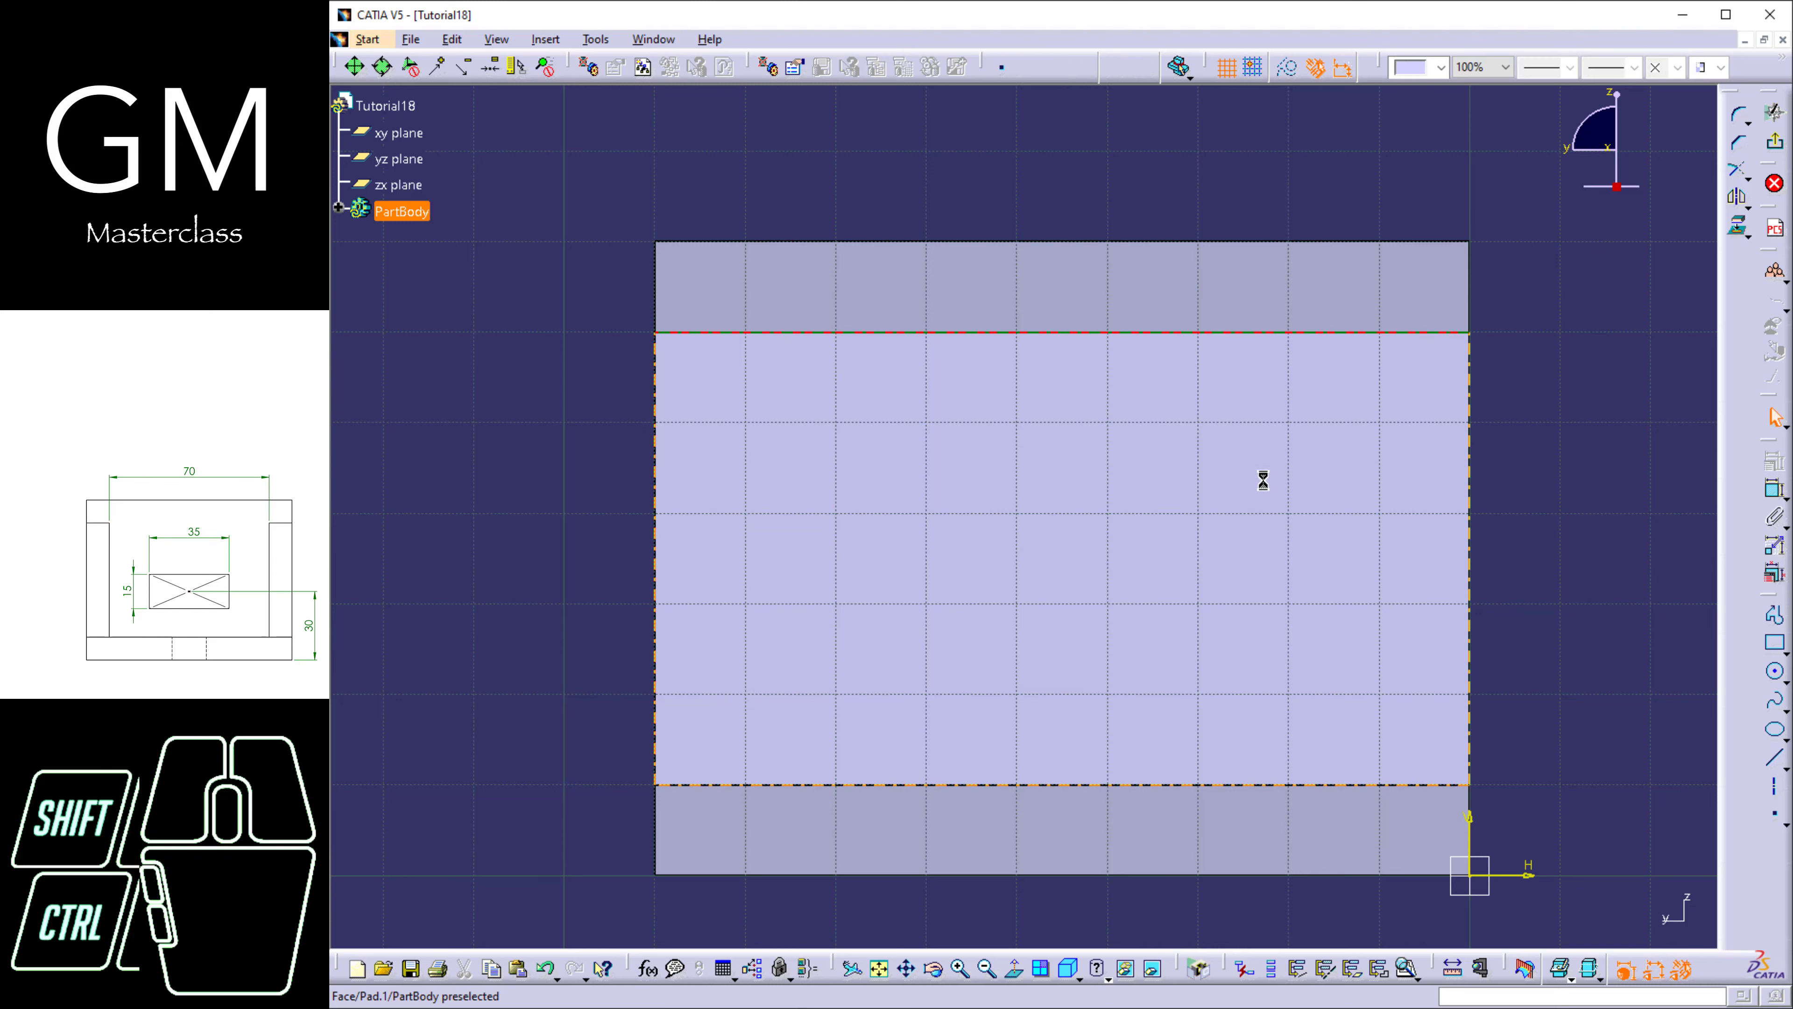
ctrl+click(1211, 784)
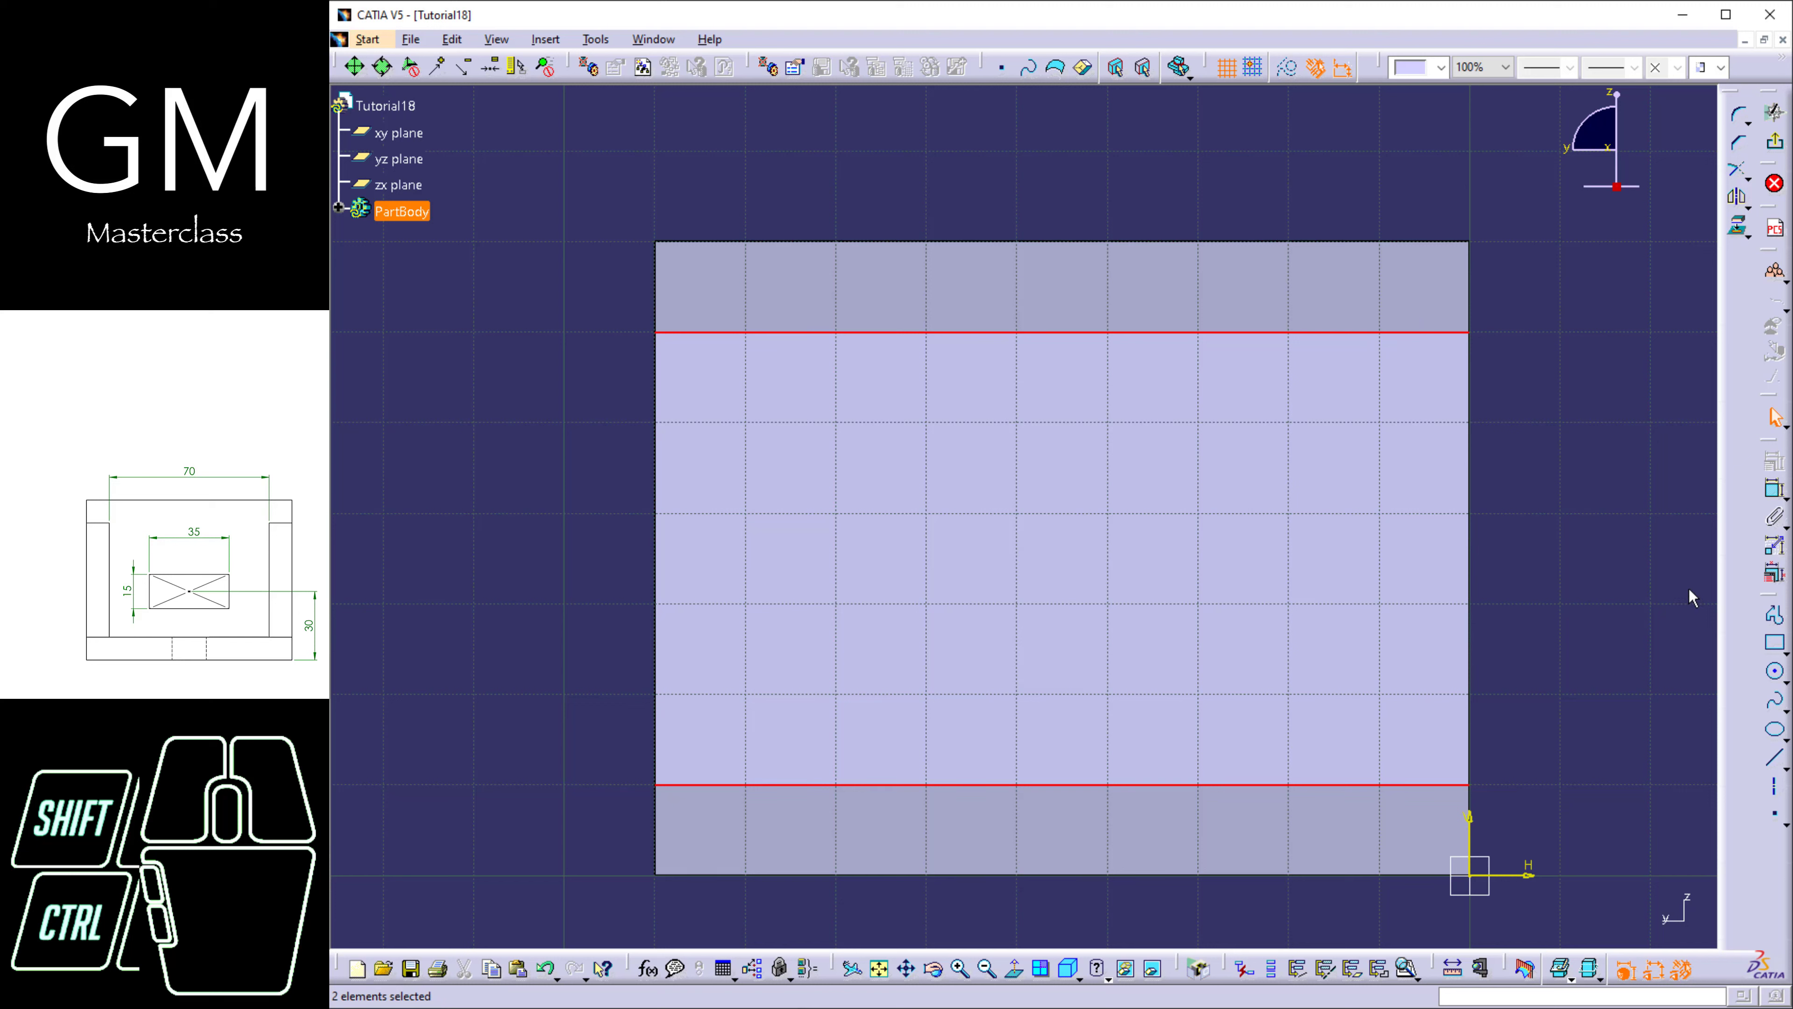
click(1738, 228)
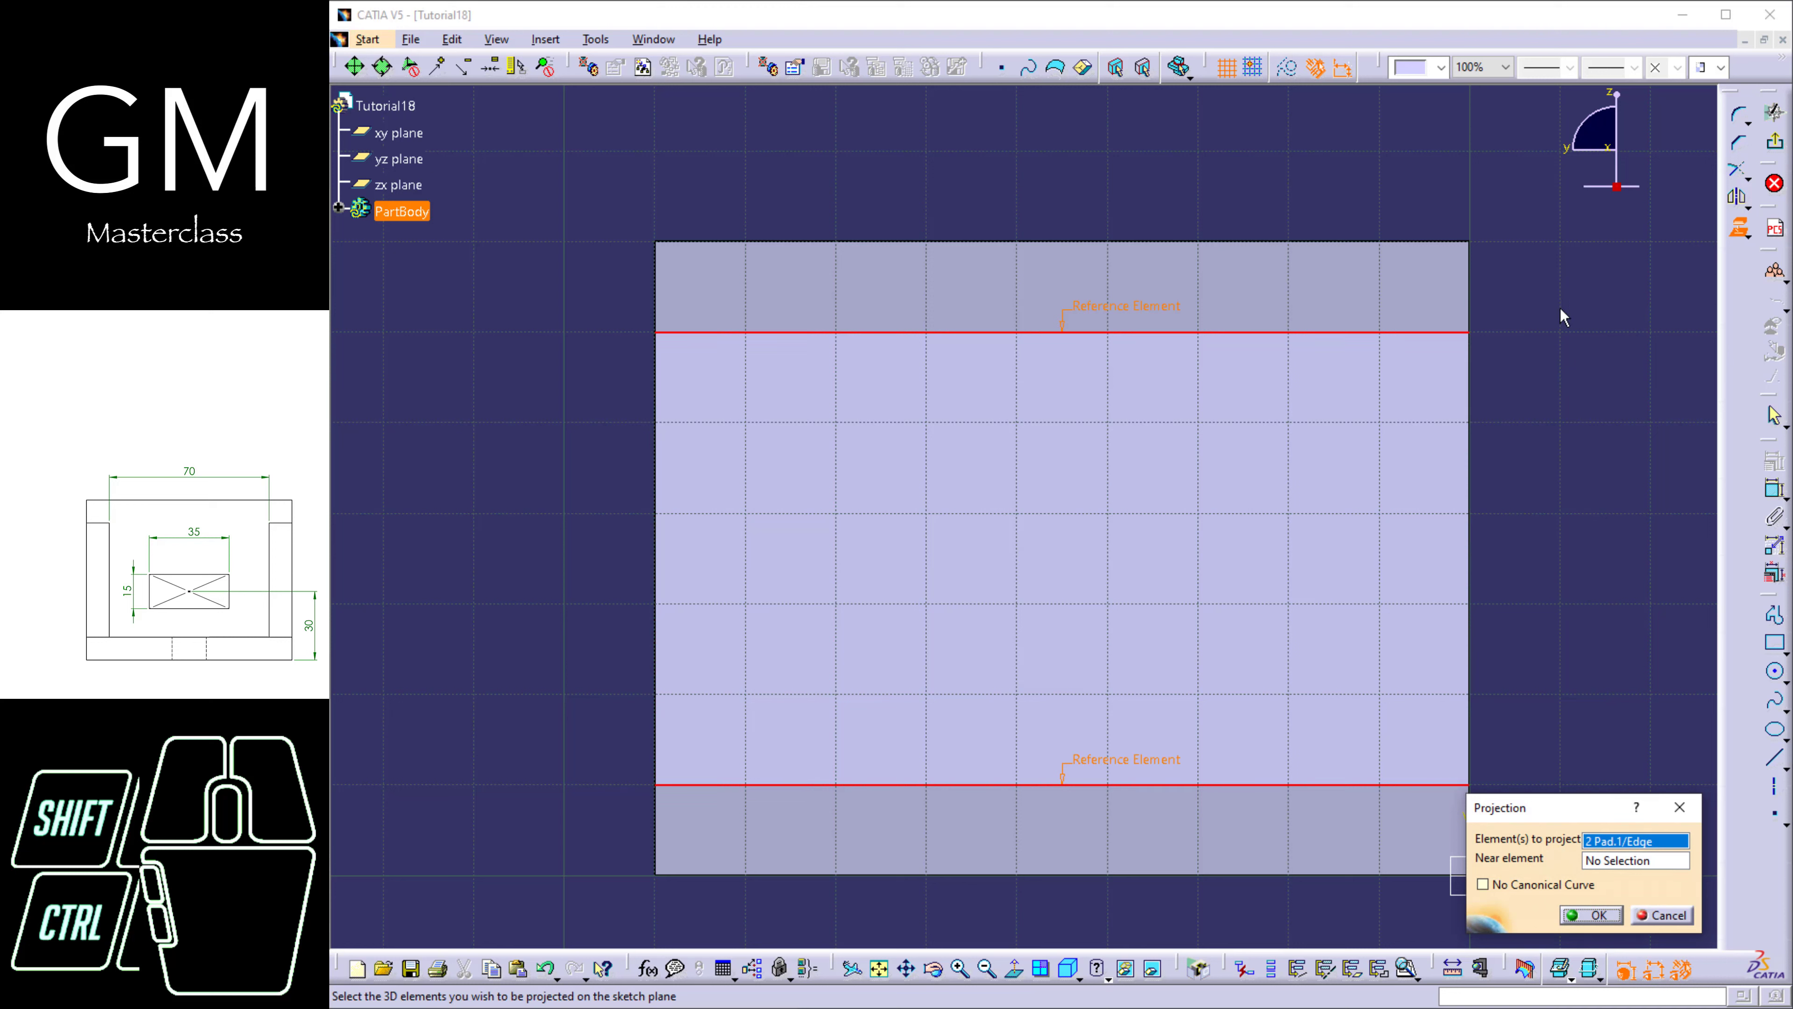
click(1604, 913)
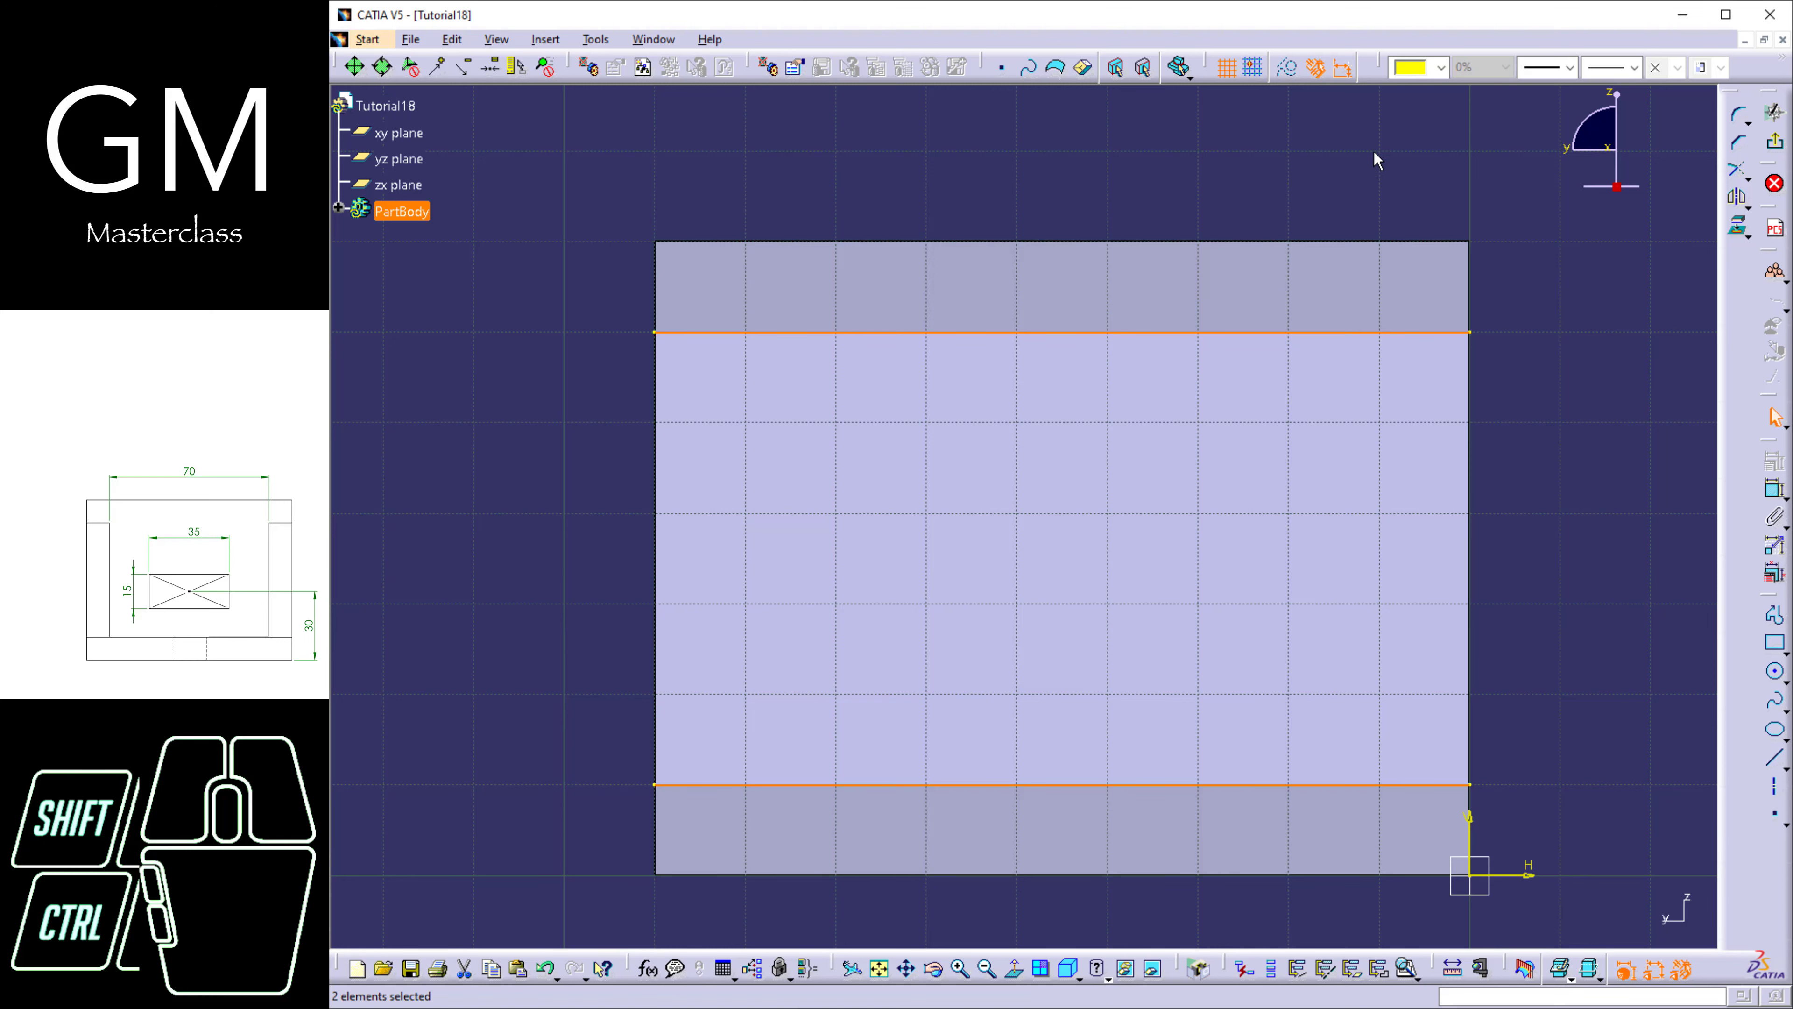
click(1288, 69)
click(1594, 428)
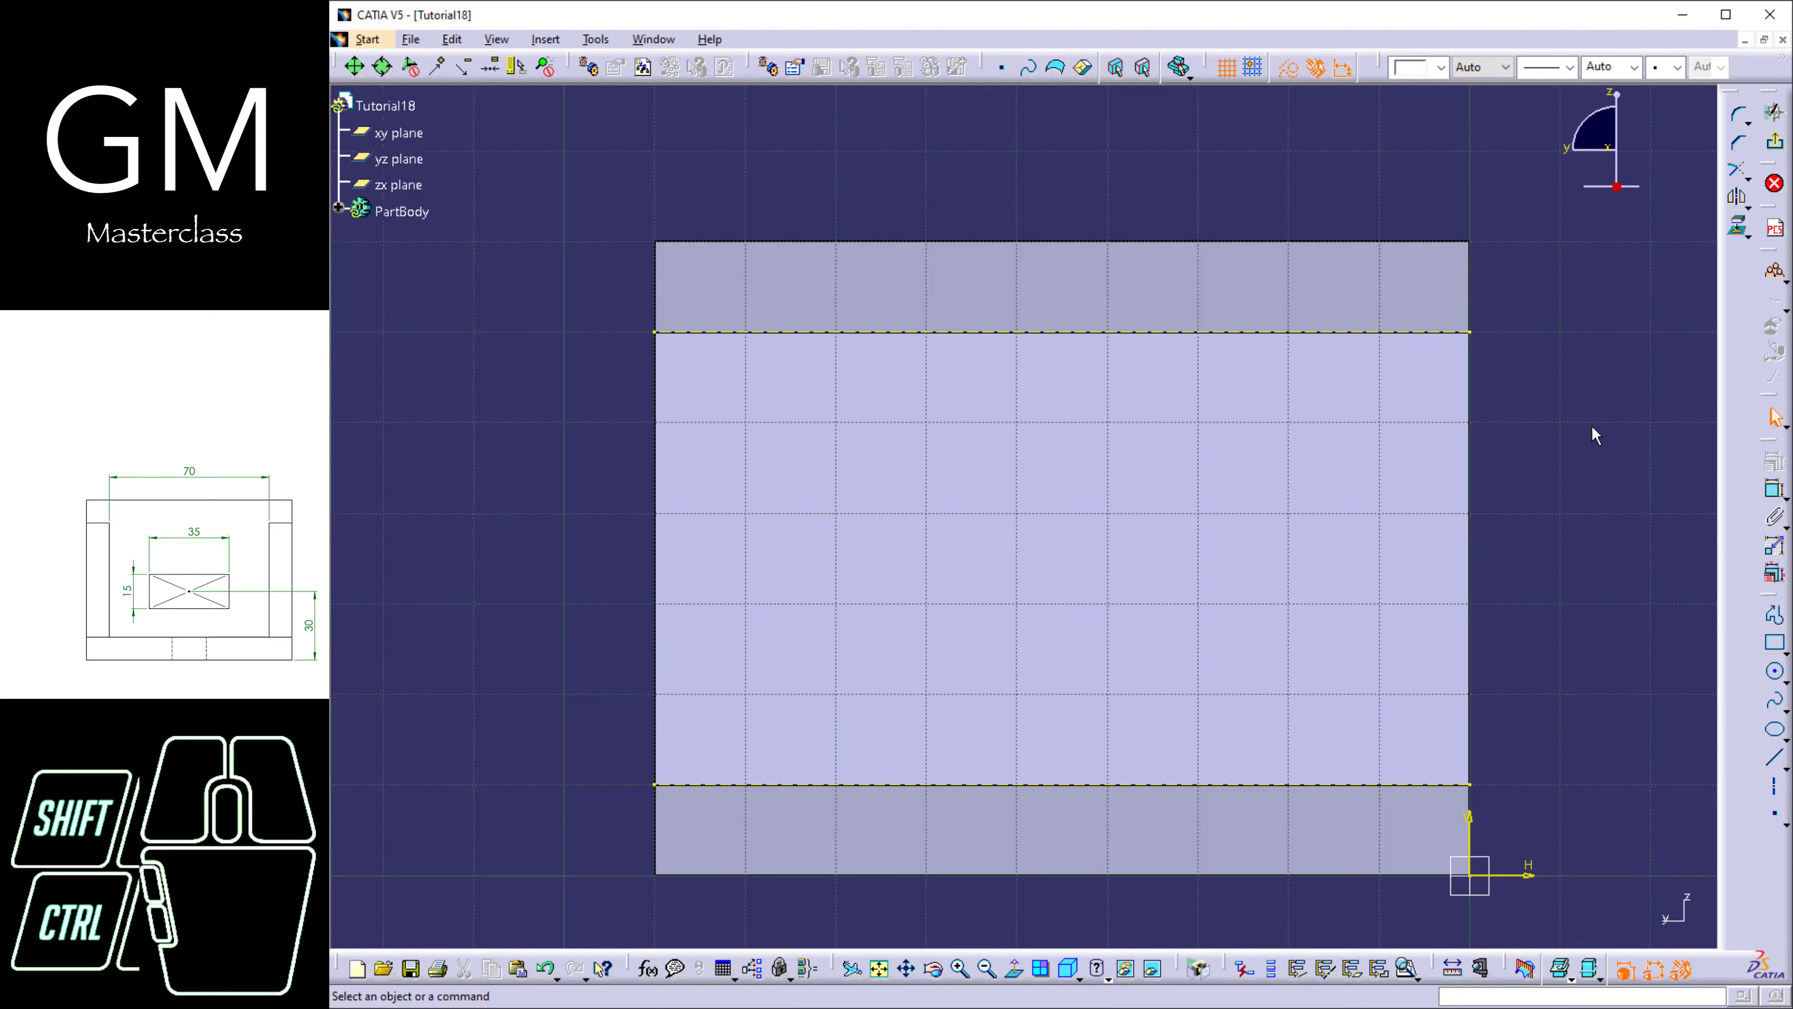
click(1775, 643)
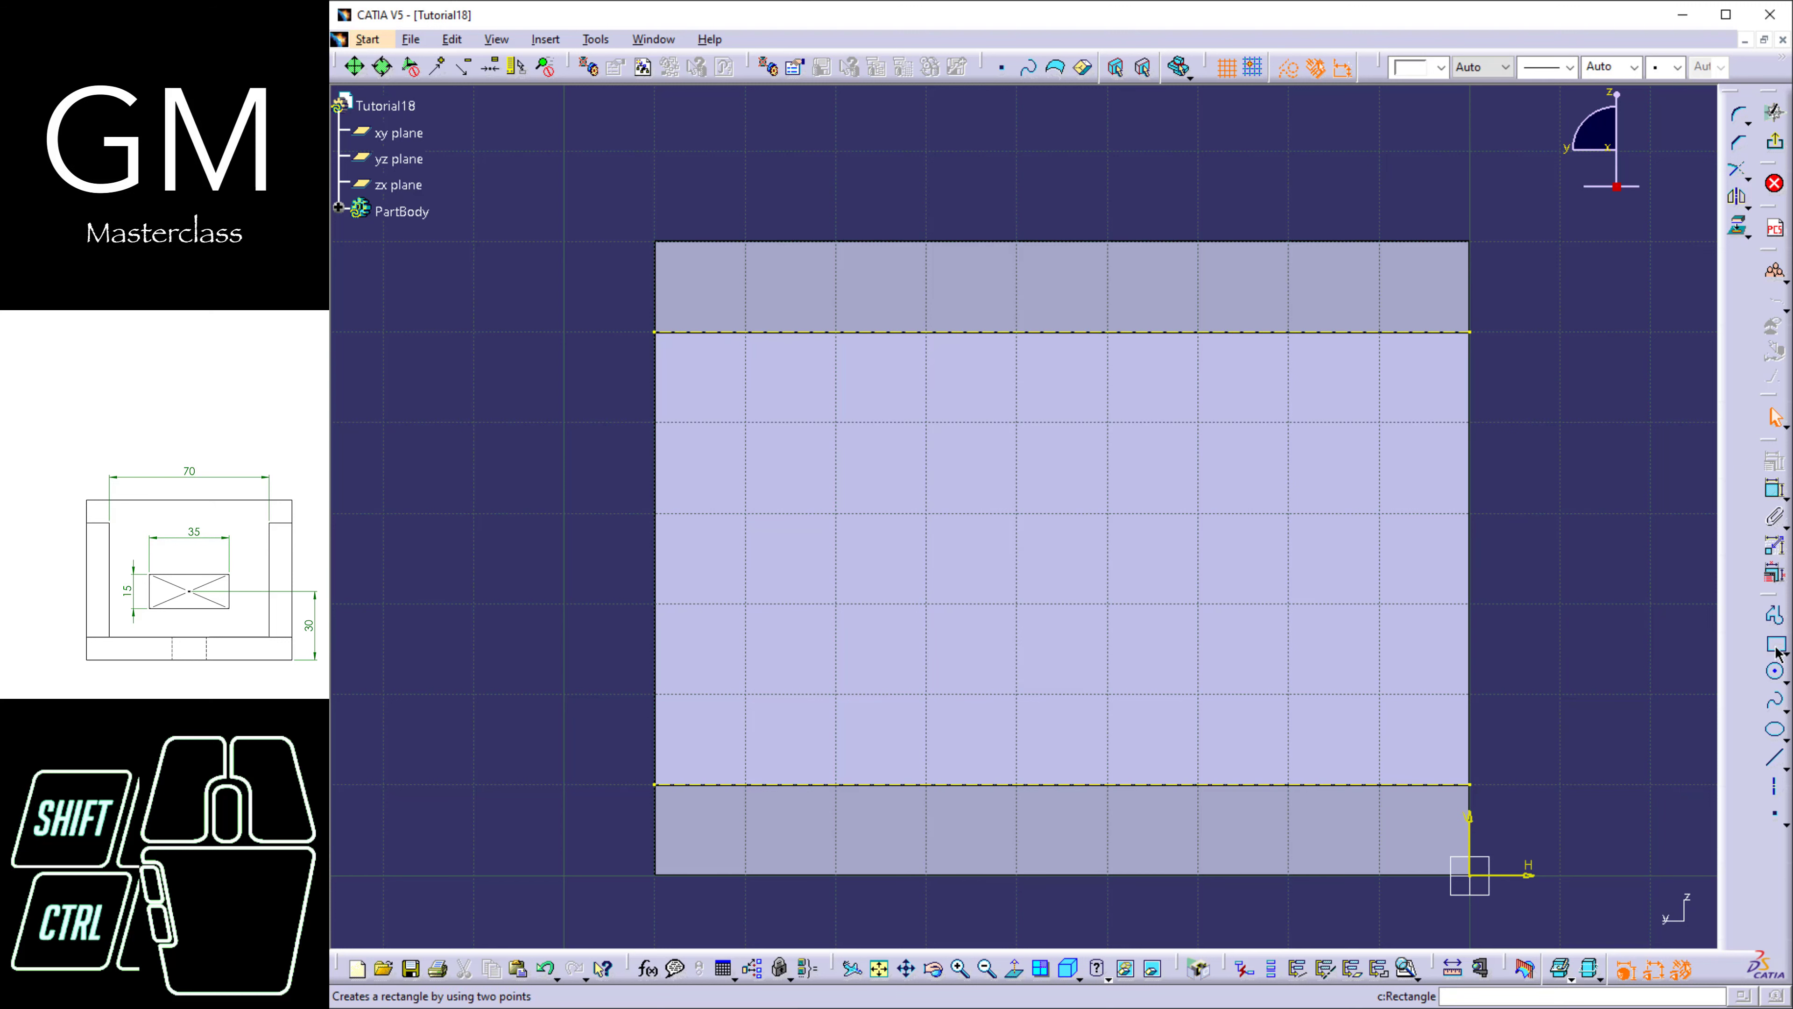
click(795, 778)
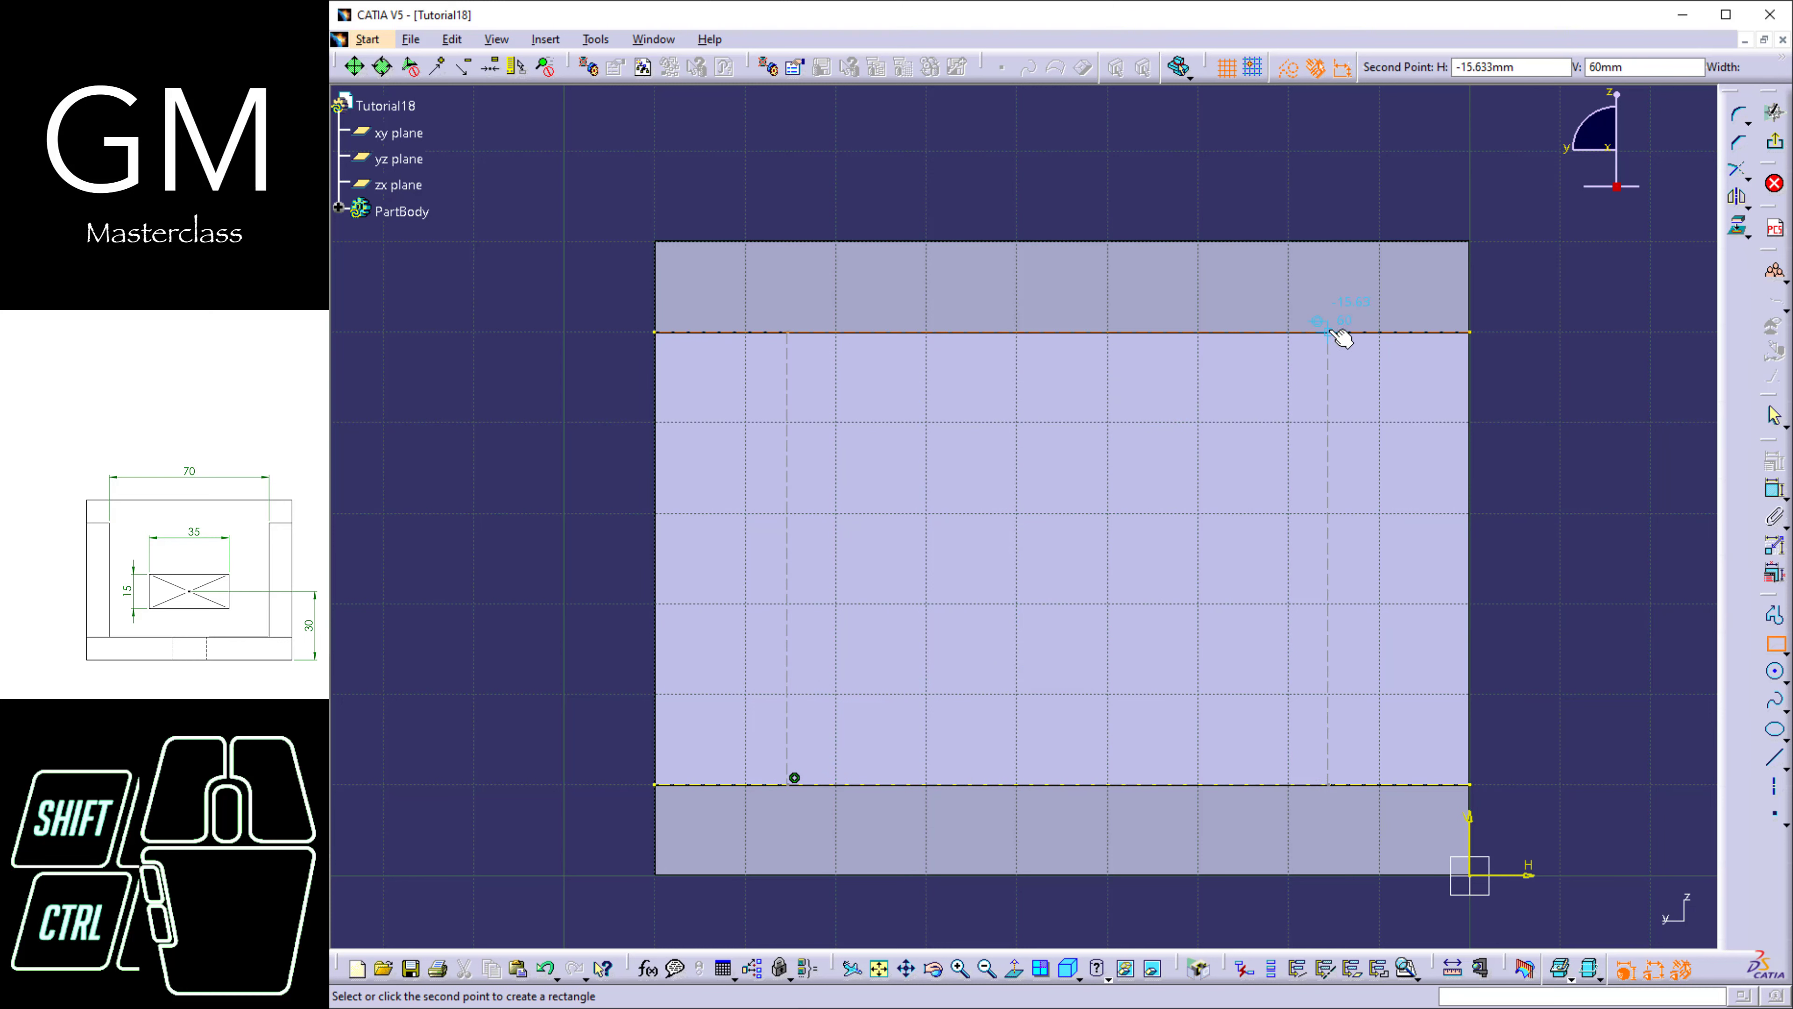
click(1354, 331)
click(1614, 392)
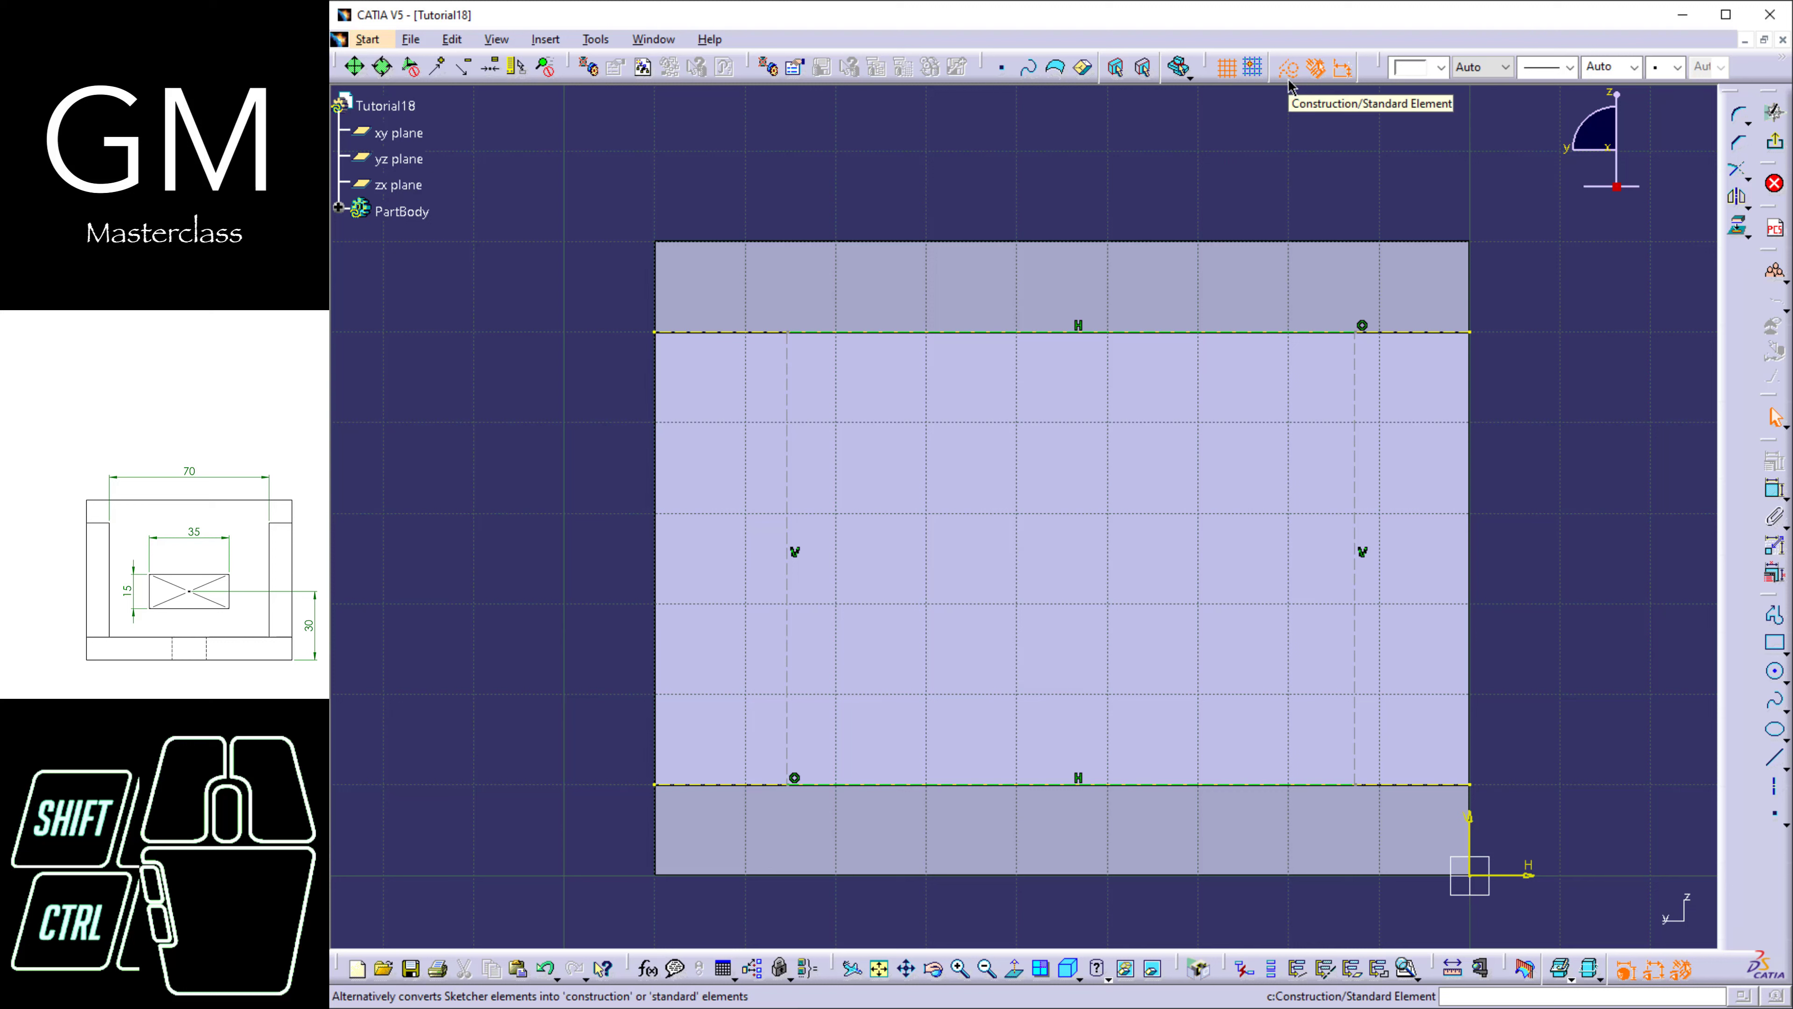
click(1776, 672)
click(1515, 579)
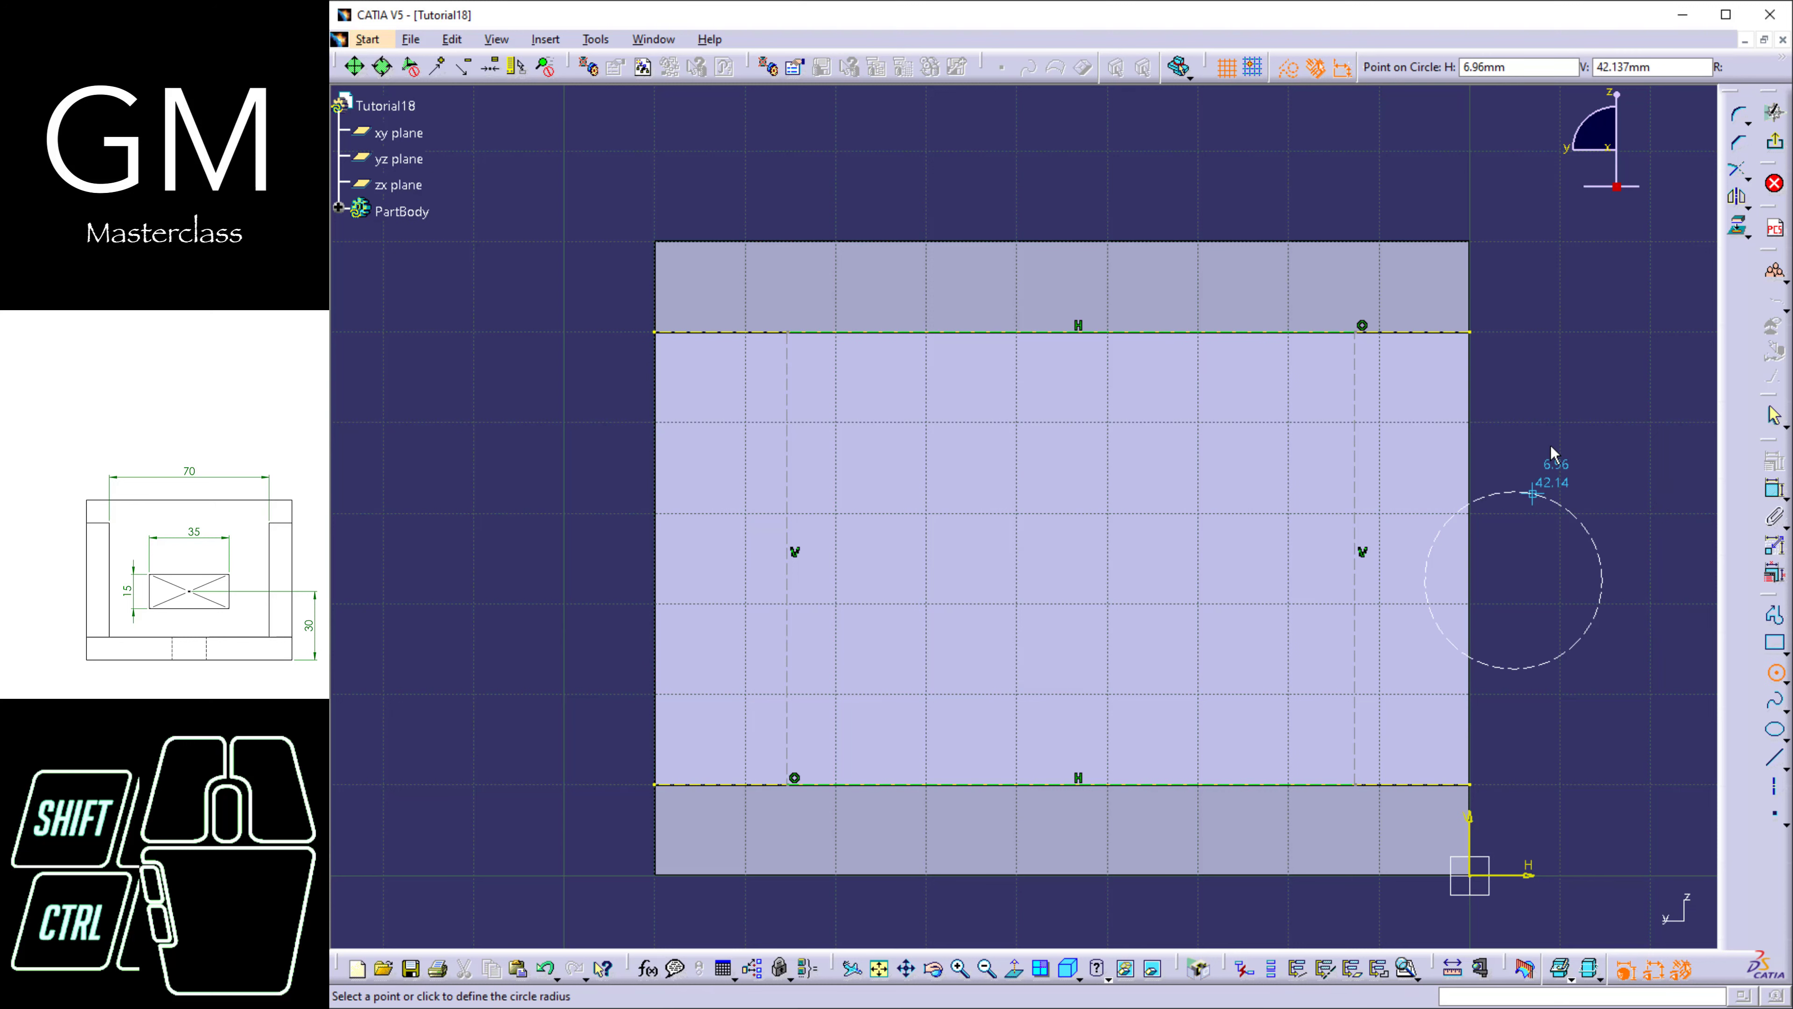
click(1545, 431)
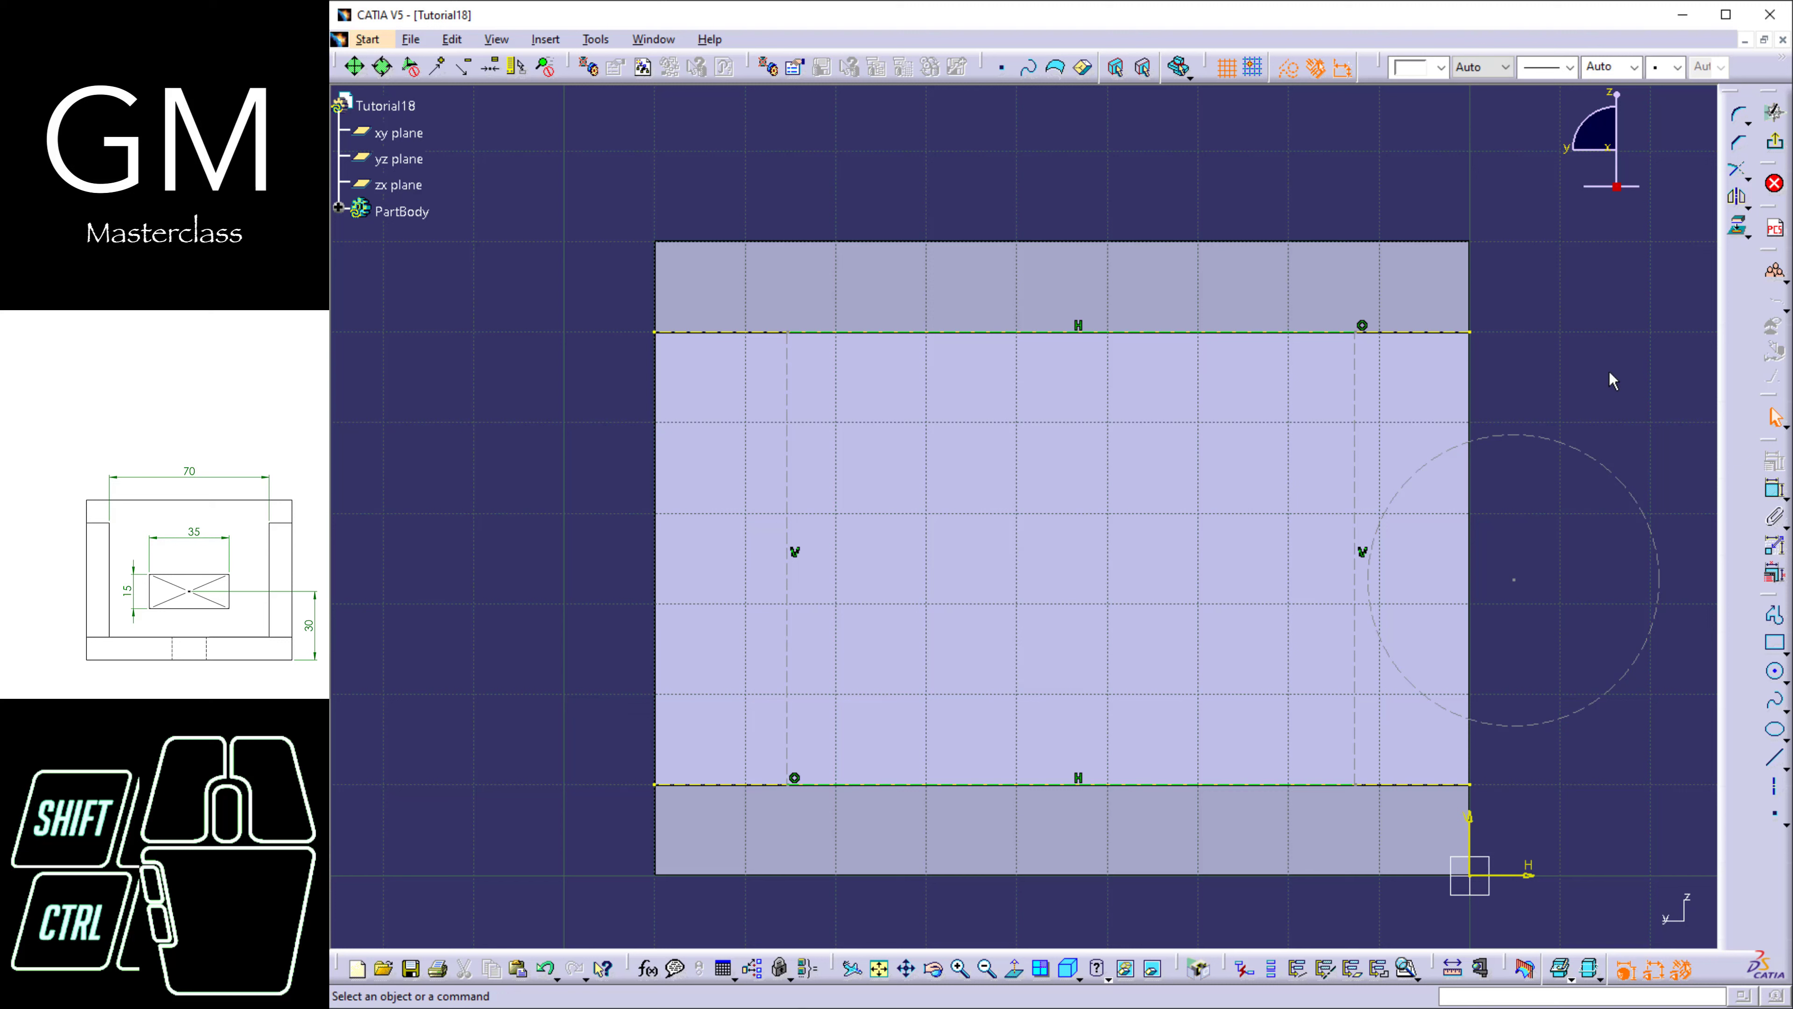
key(ctrl+z)
key(ctrl+z)
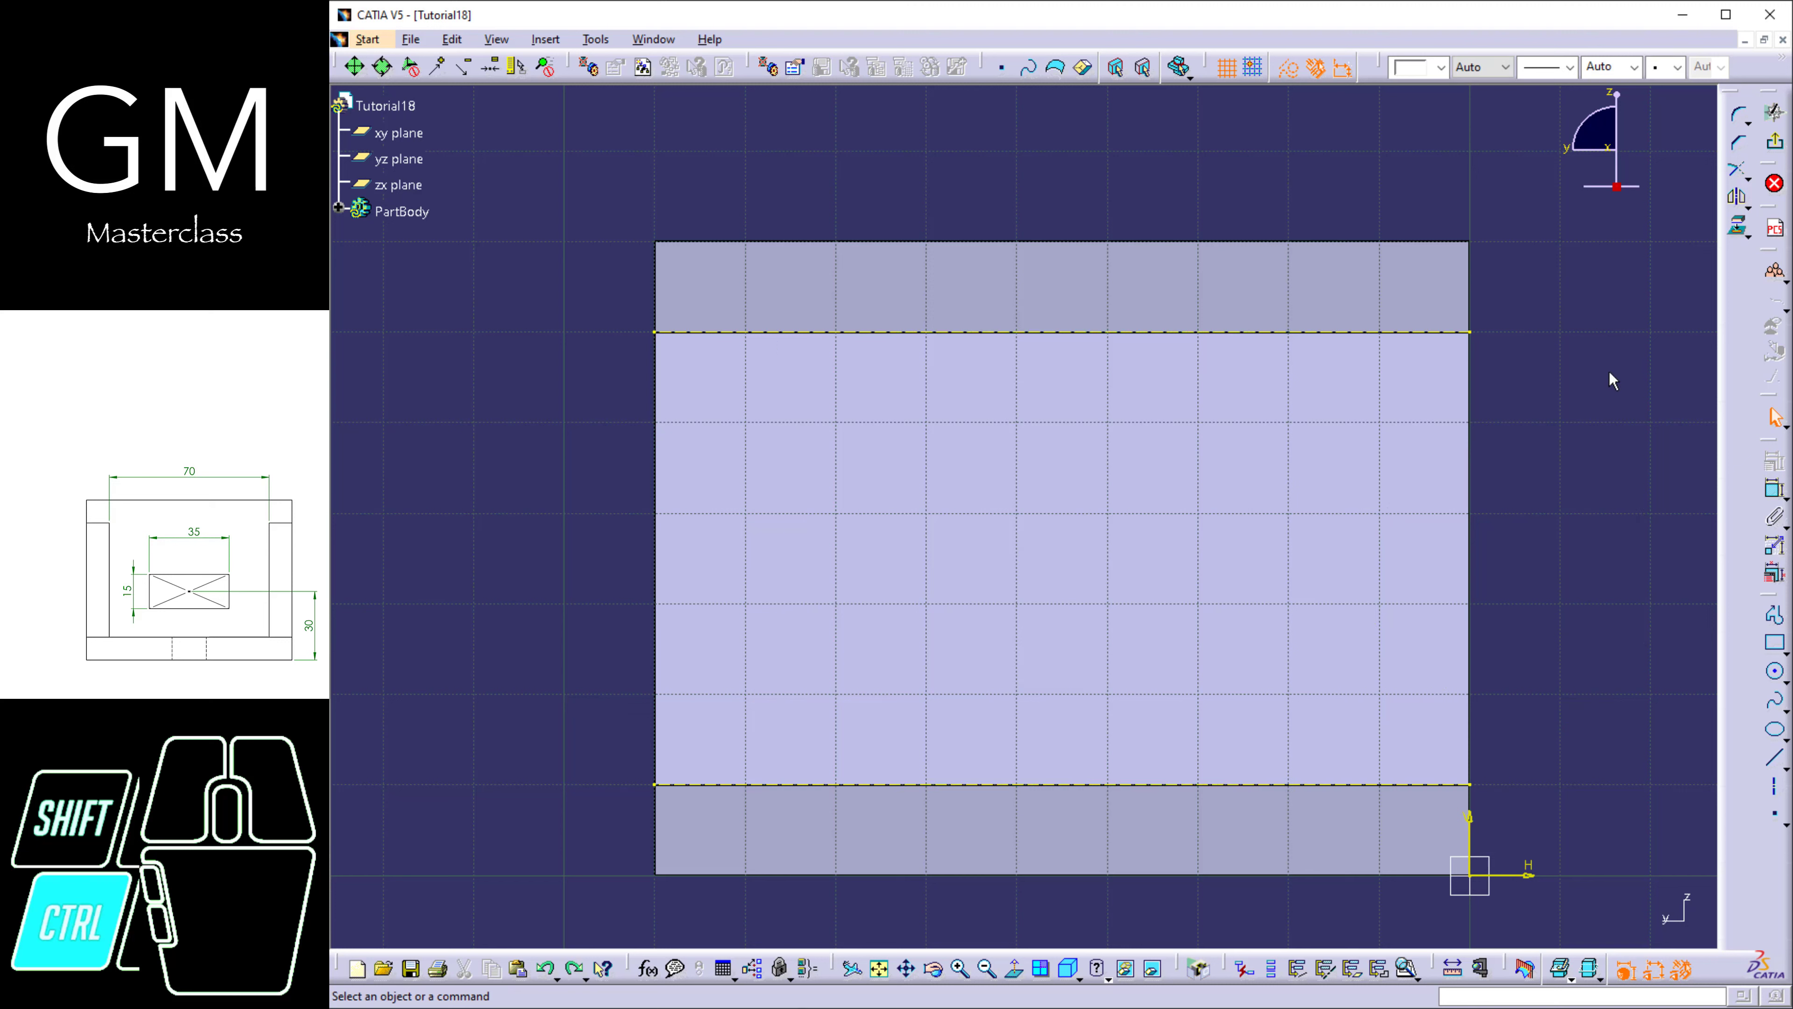
Turn off construction mode and draw a rectangle about 61 mm wide between the upper and lower construction lines.
click(1287, 68)
click(1775, 643)
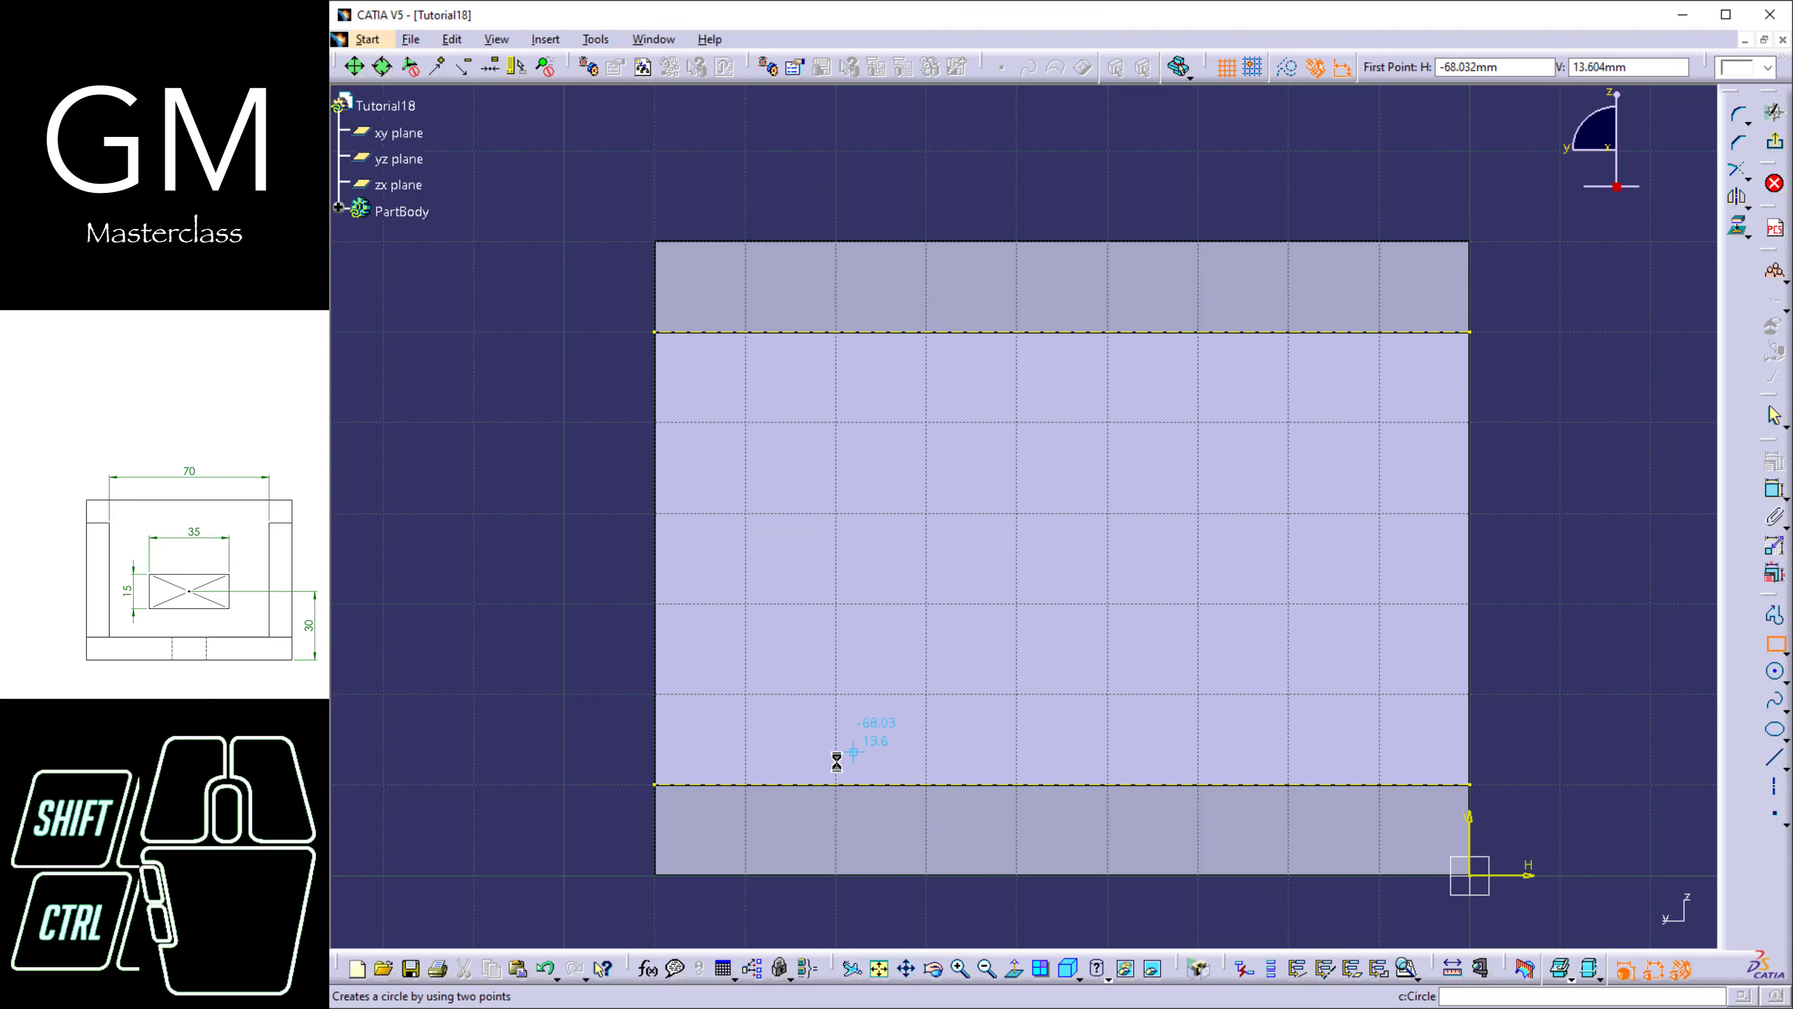
click(784, 785)
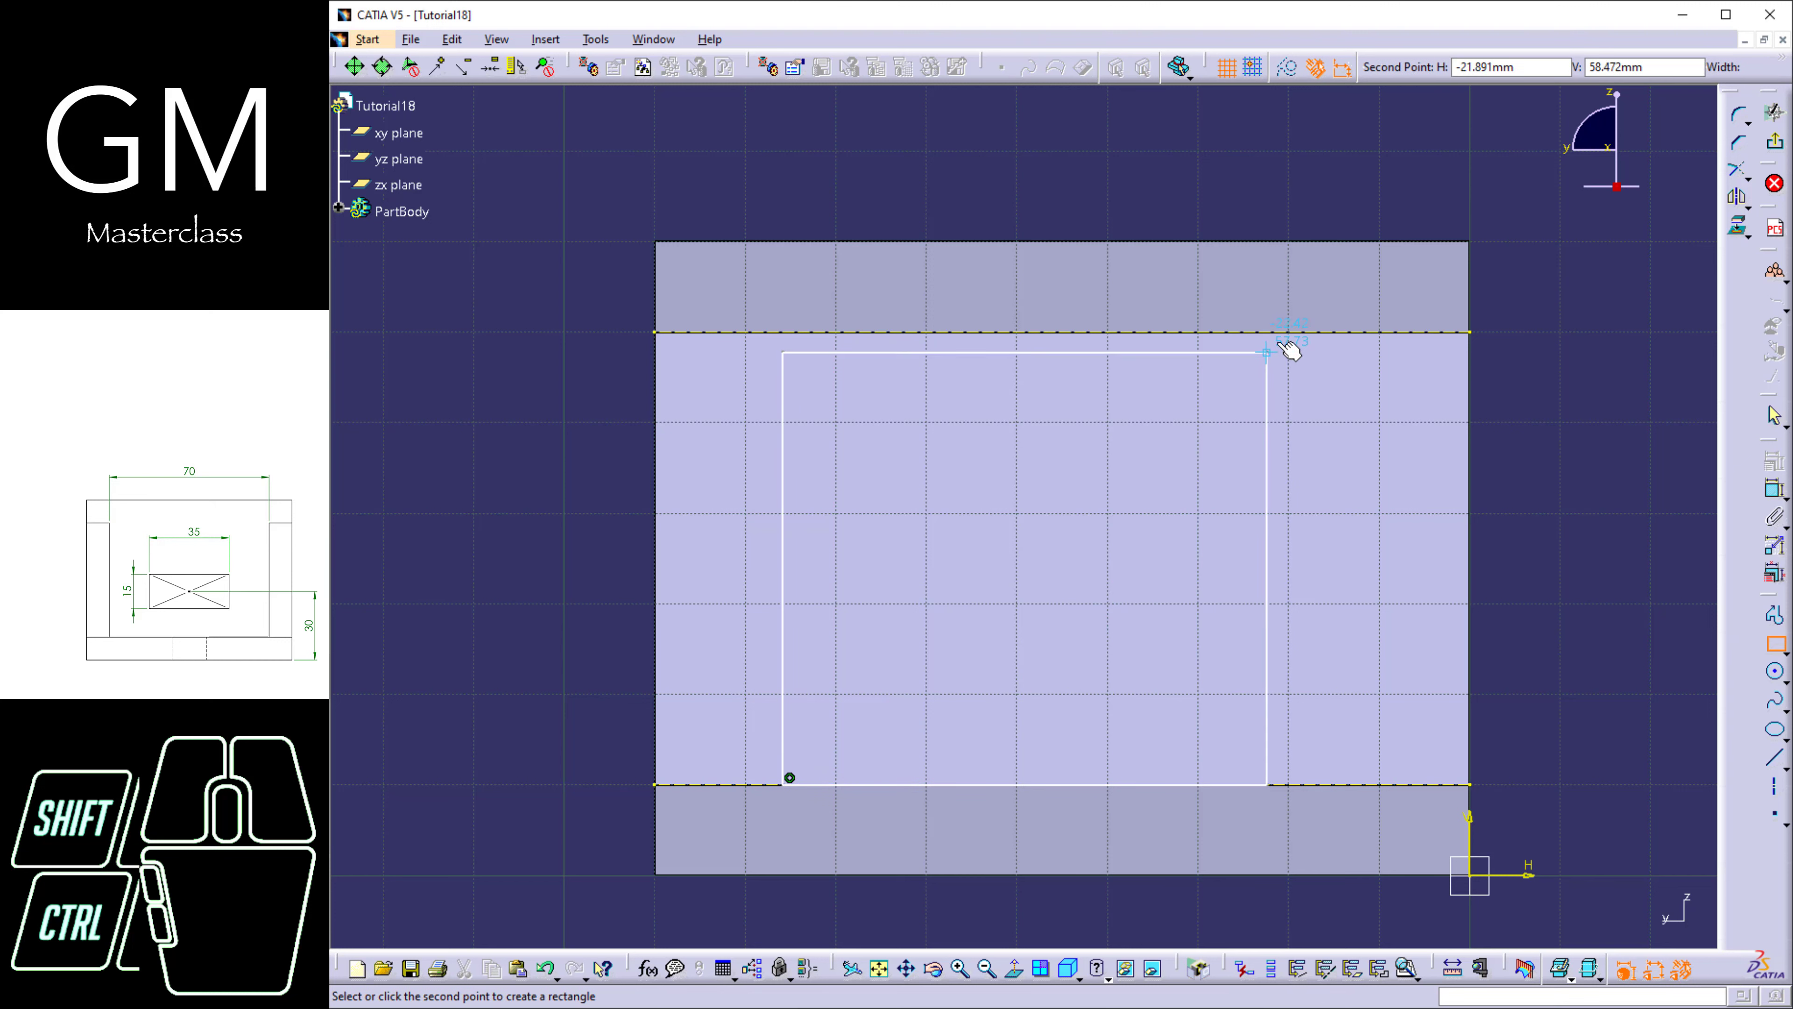
click(1334, 331)
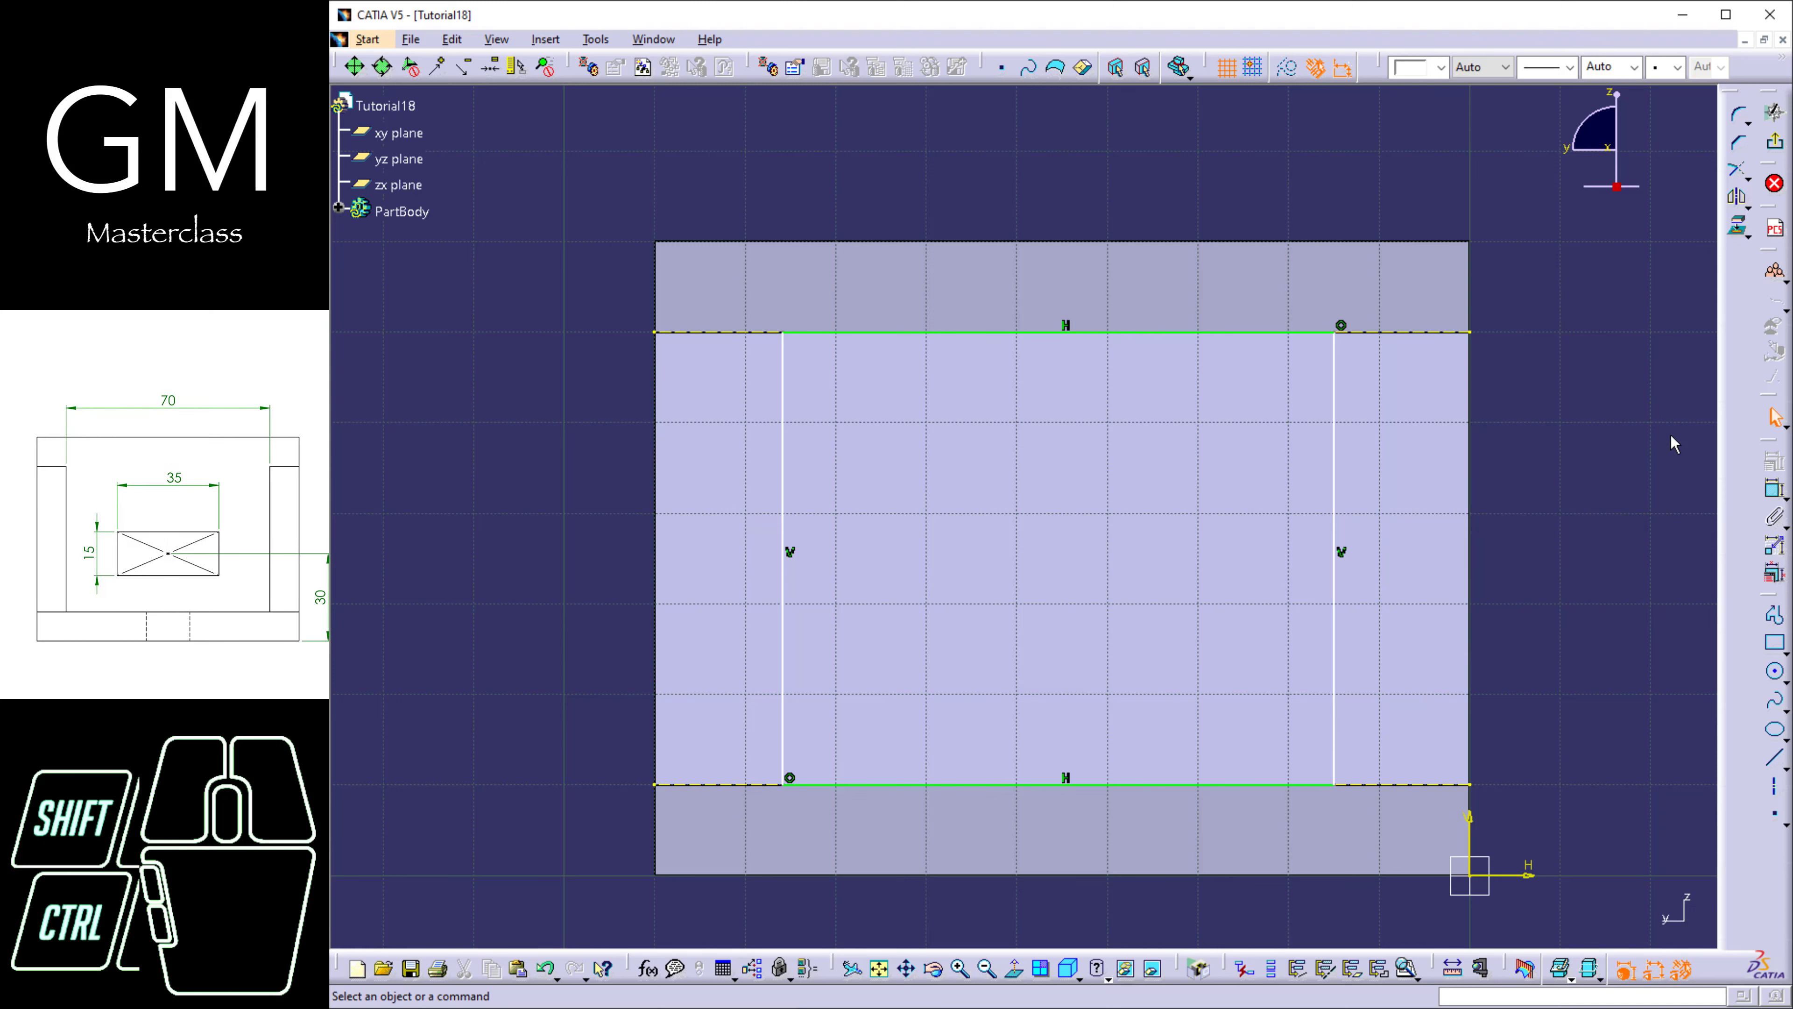
Draw a vertical axis between the two construction lines and constrain the upper line's endpoints to be symmetric about it.
click(1774, 785)
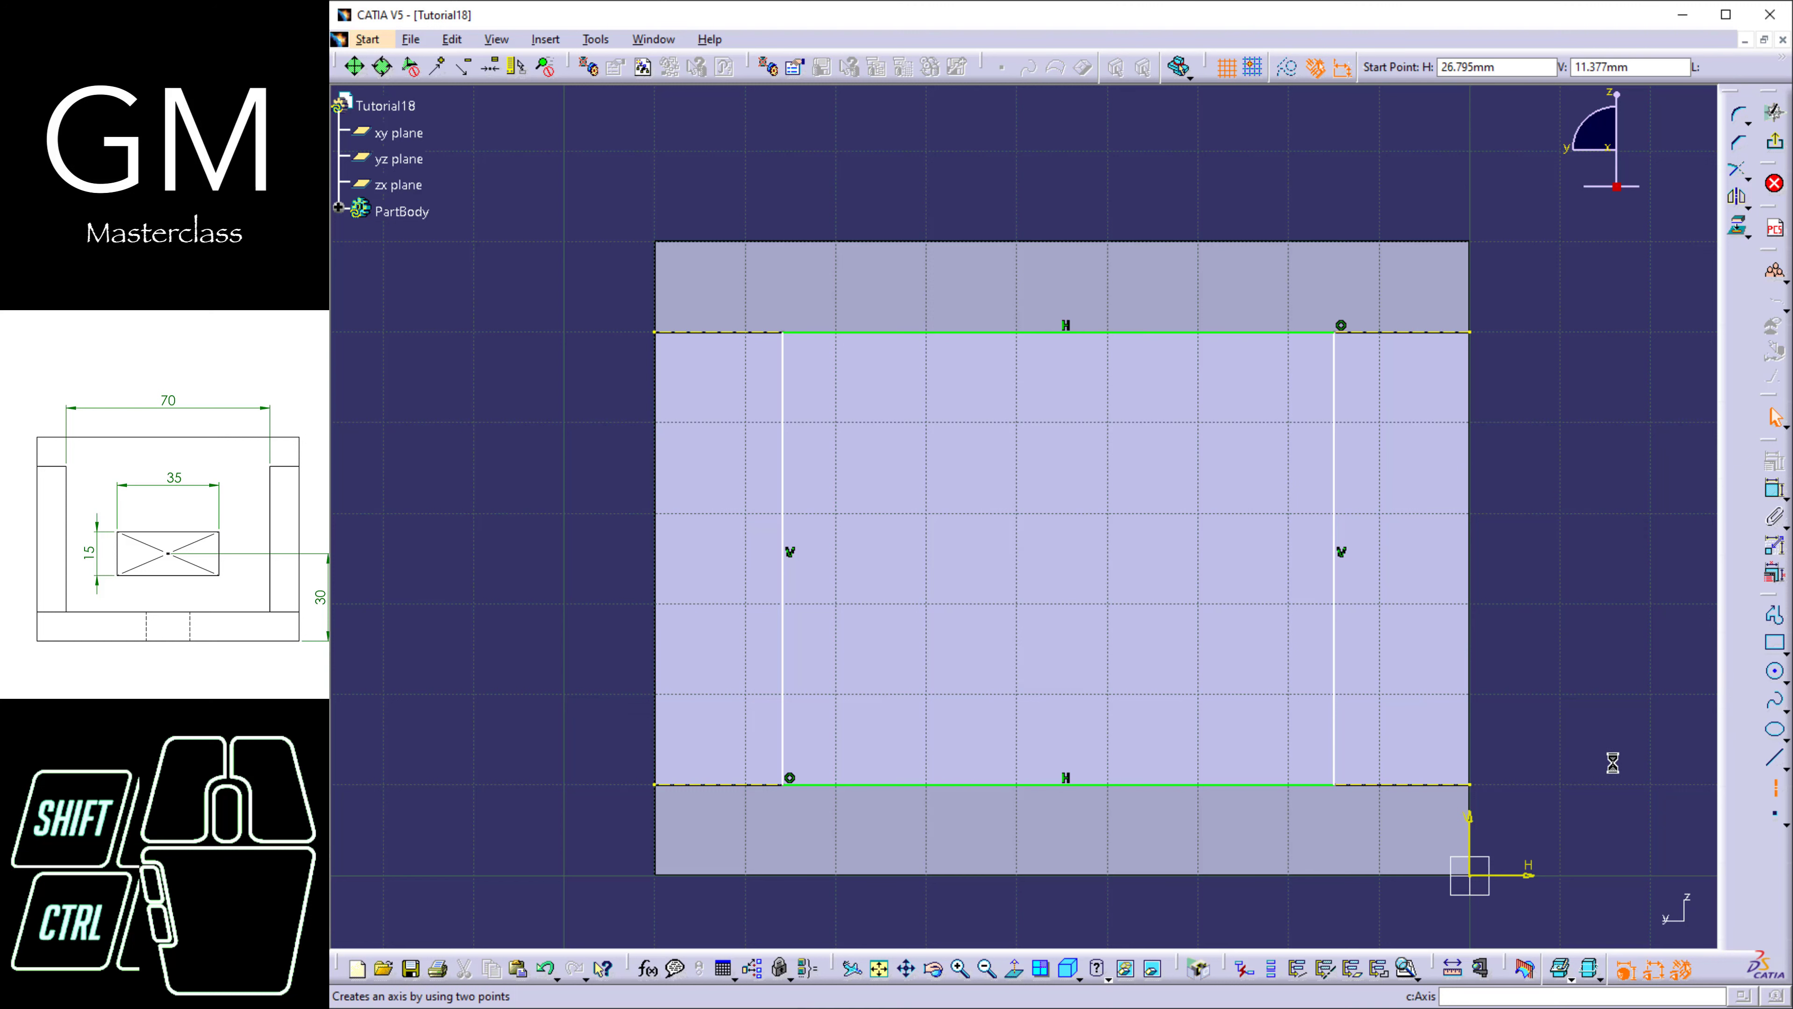
click(1388, 786)
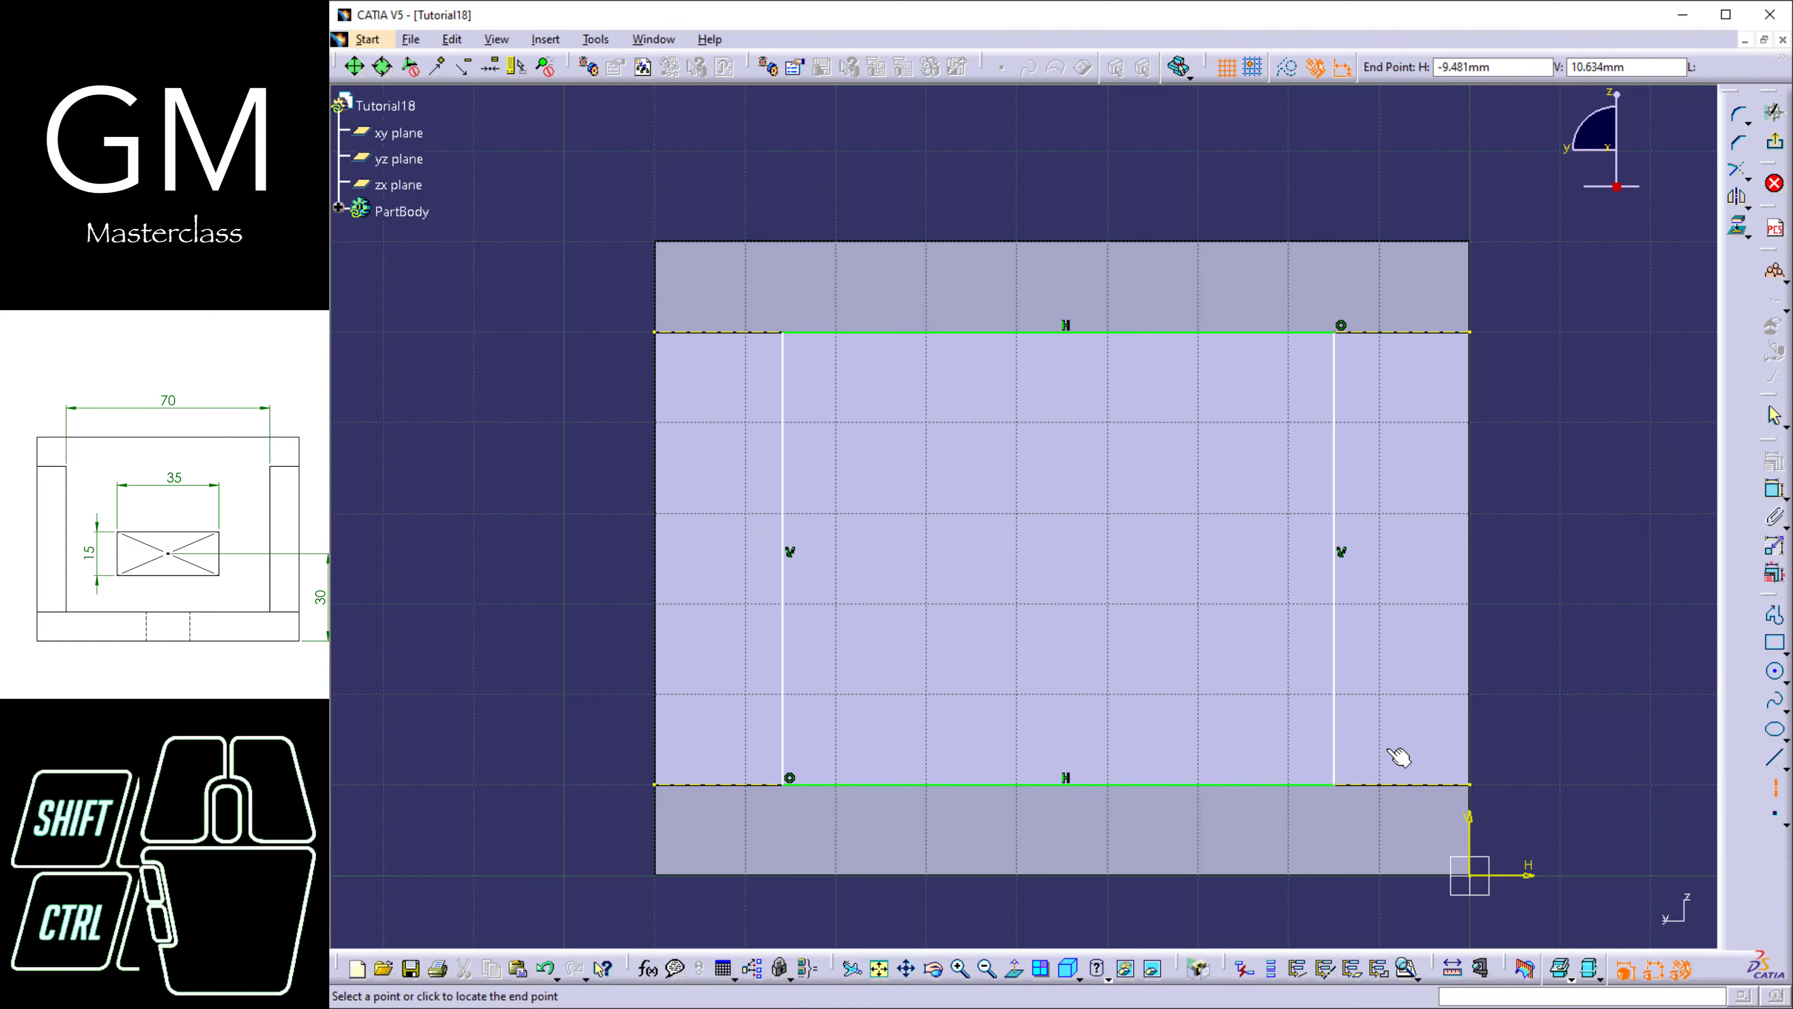
click(1386, 332)
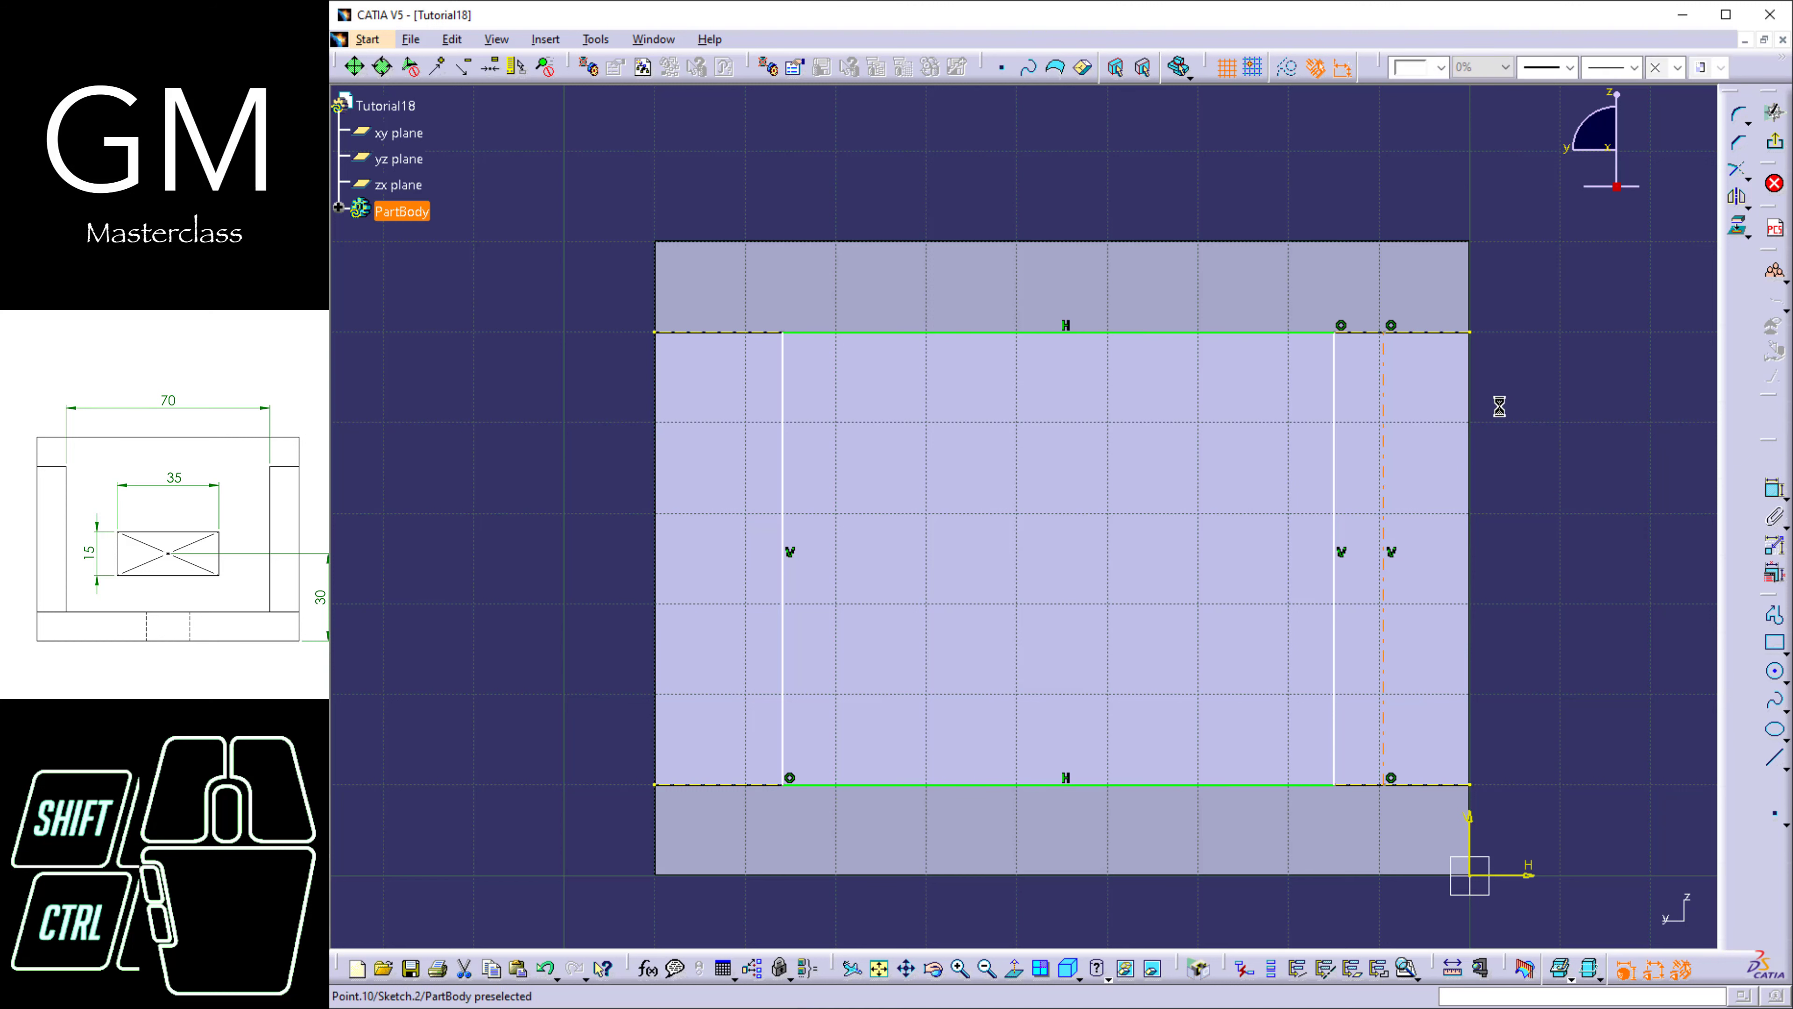
click(1777, 489)
click(1471, 333)
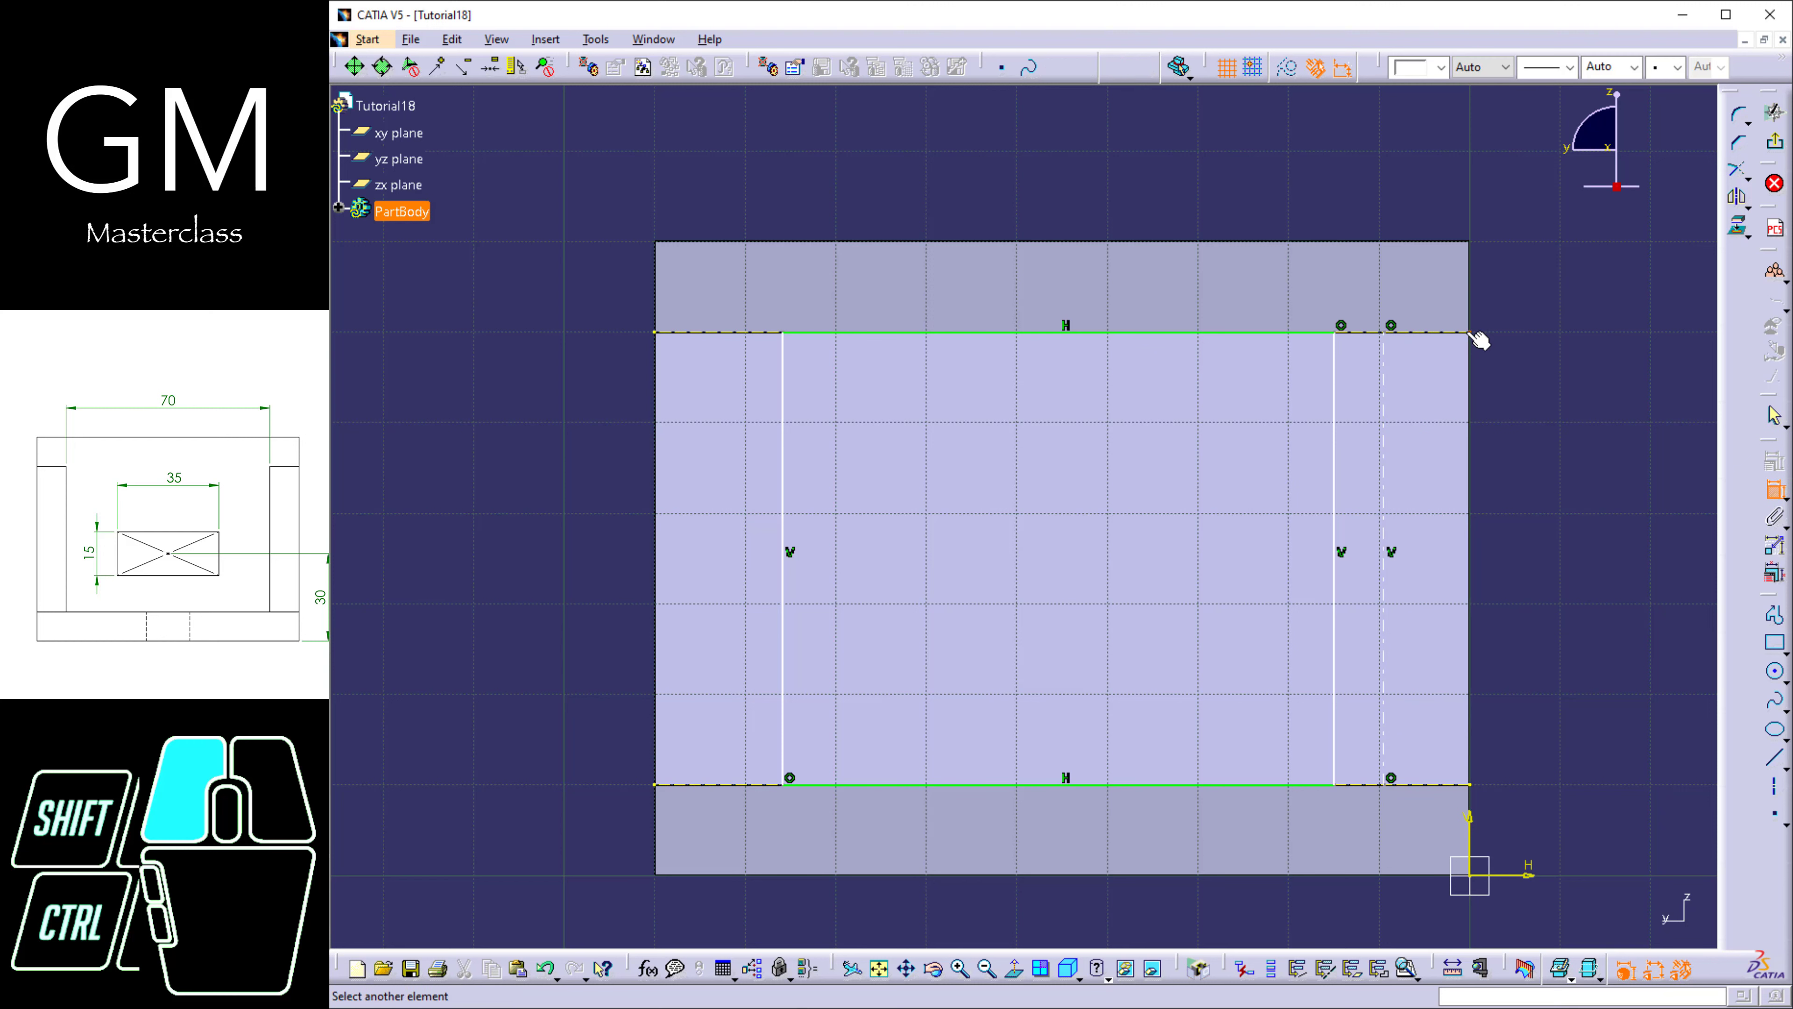
click(655, 332)
right_click(1151, 161)
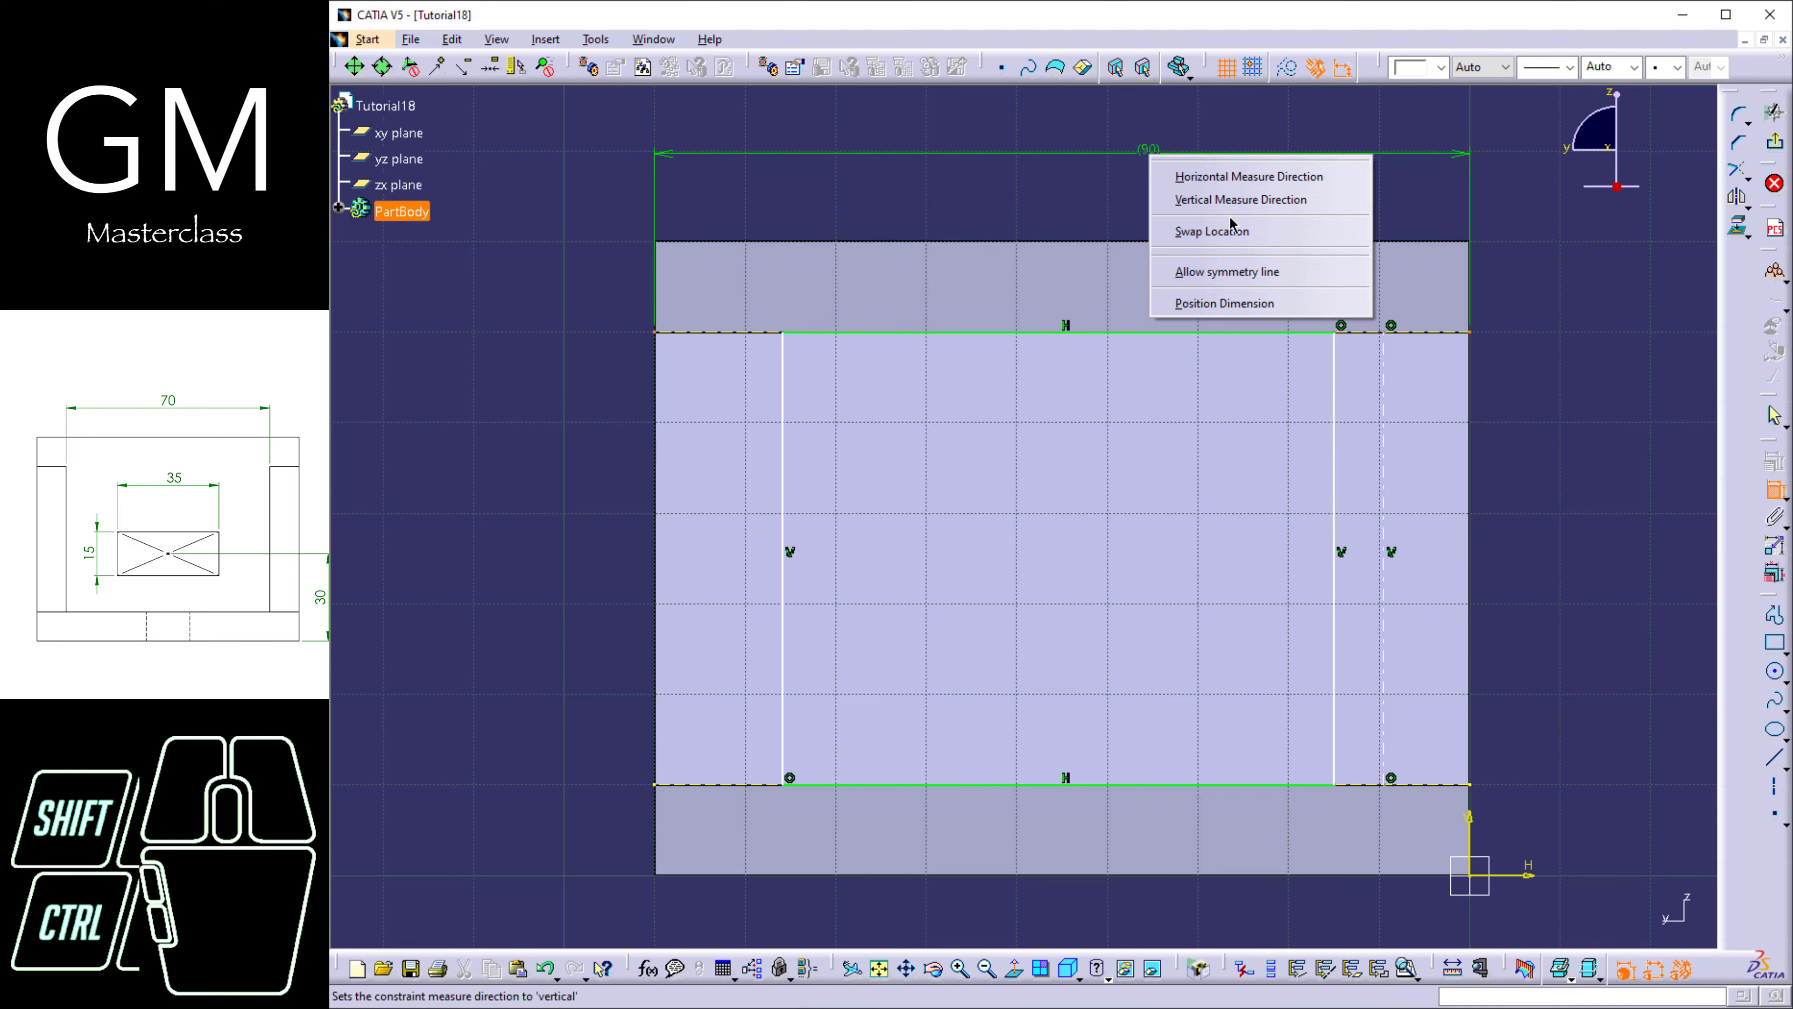
click(1227, 272)
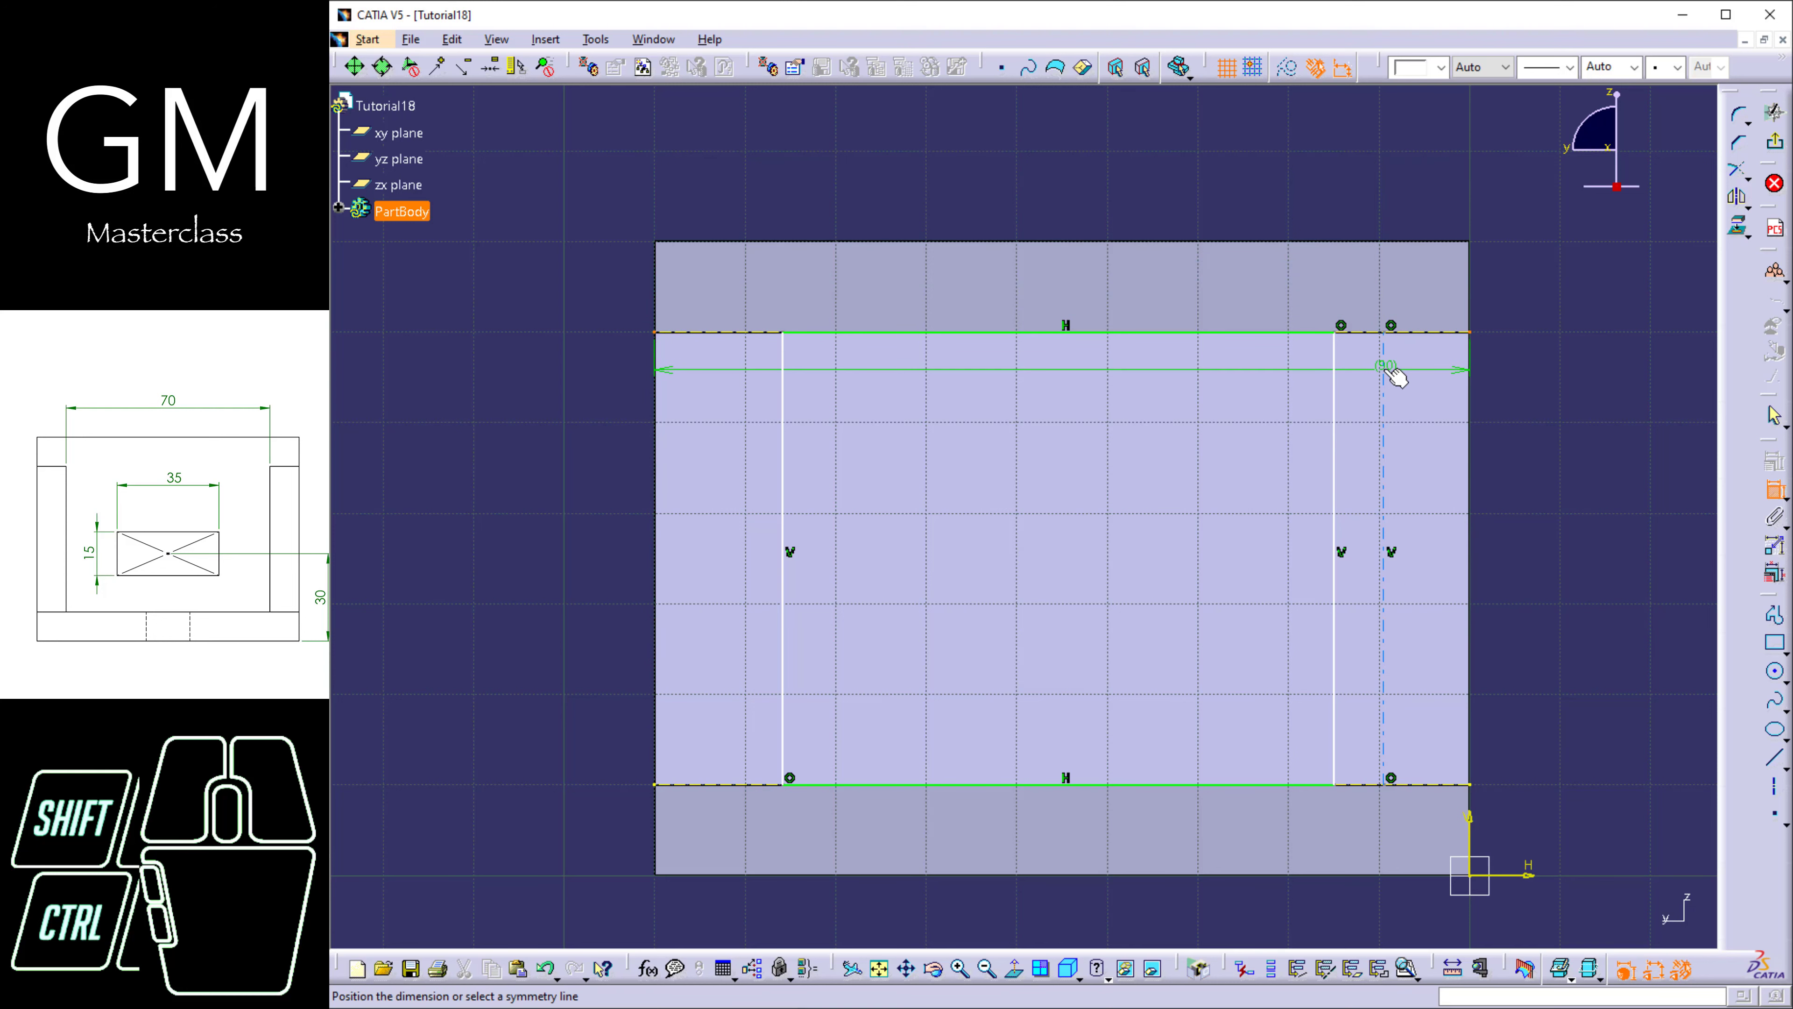
click(1386, 370)
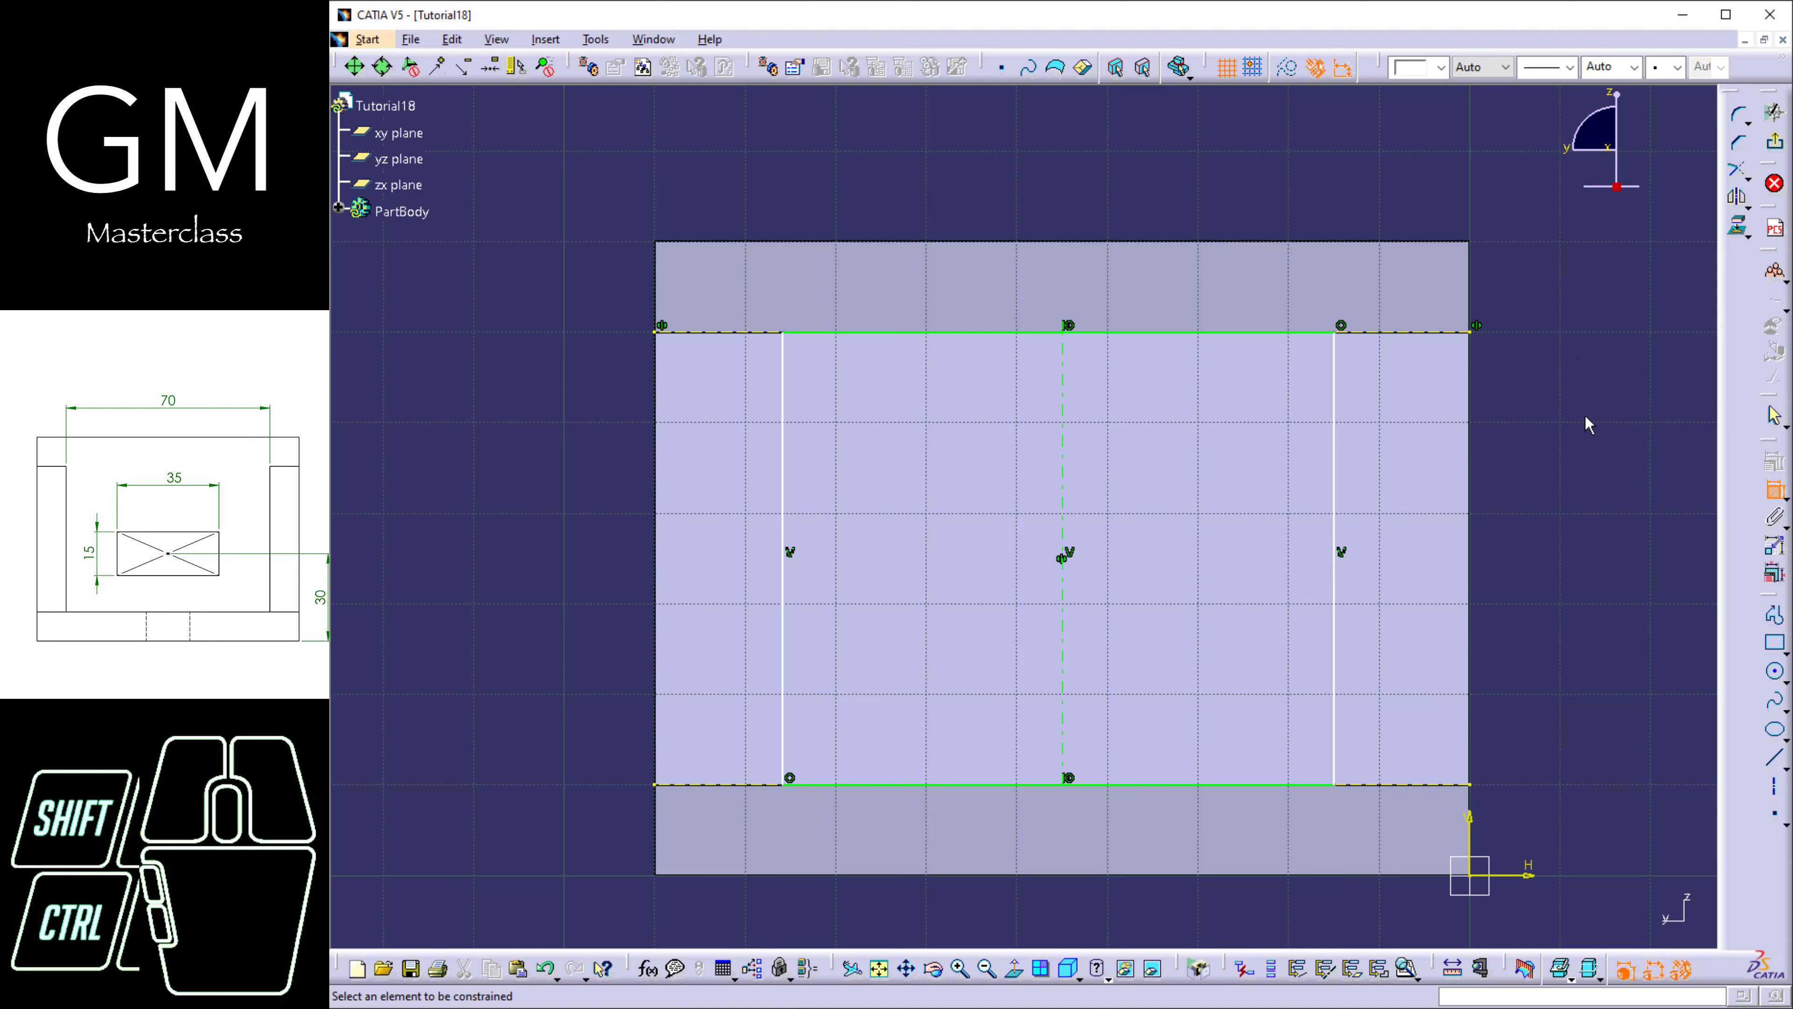
Constrain the rectangle's two vertical sides to be symmetric about the axis, and shift one side inward to test the symmetry.
click(1335, 444)
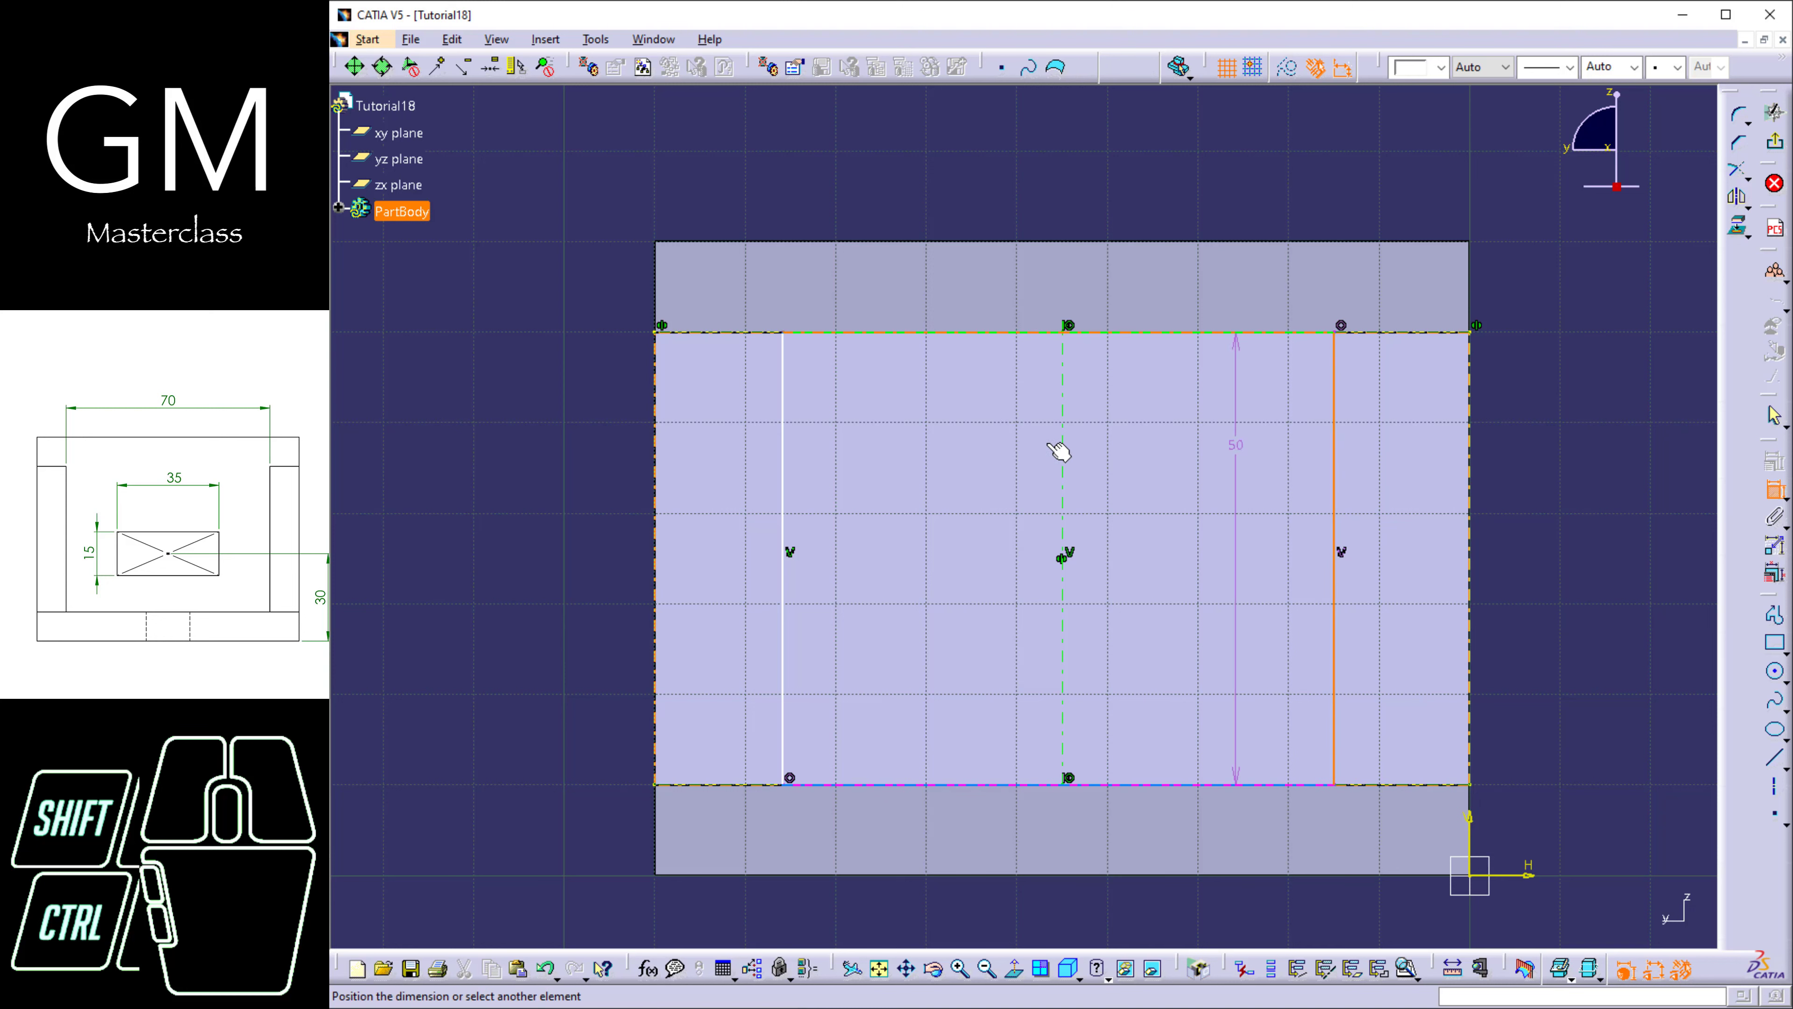
click(784, 406)
right_click(957, 189)
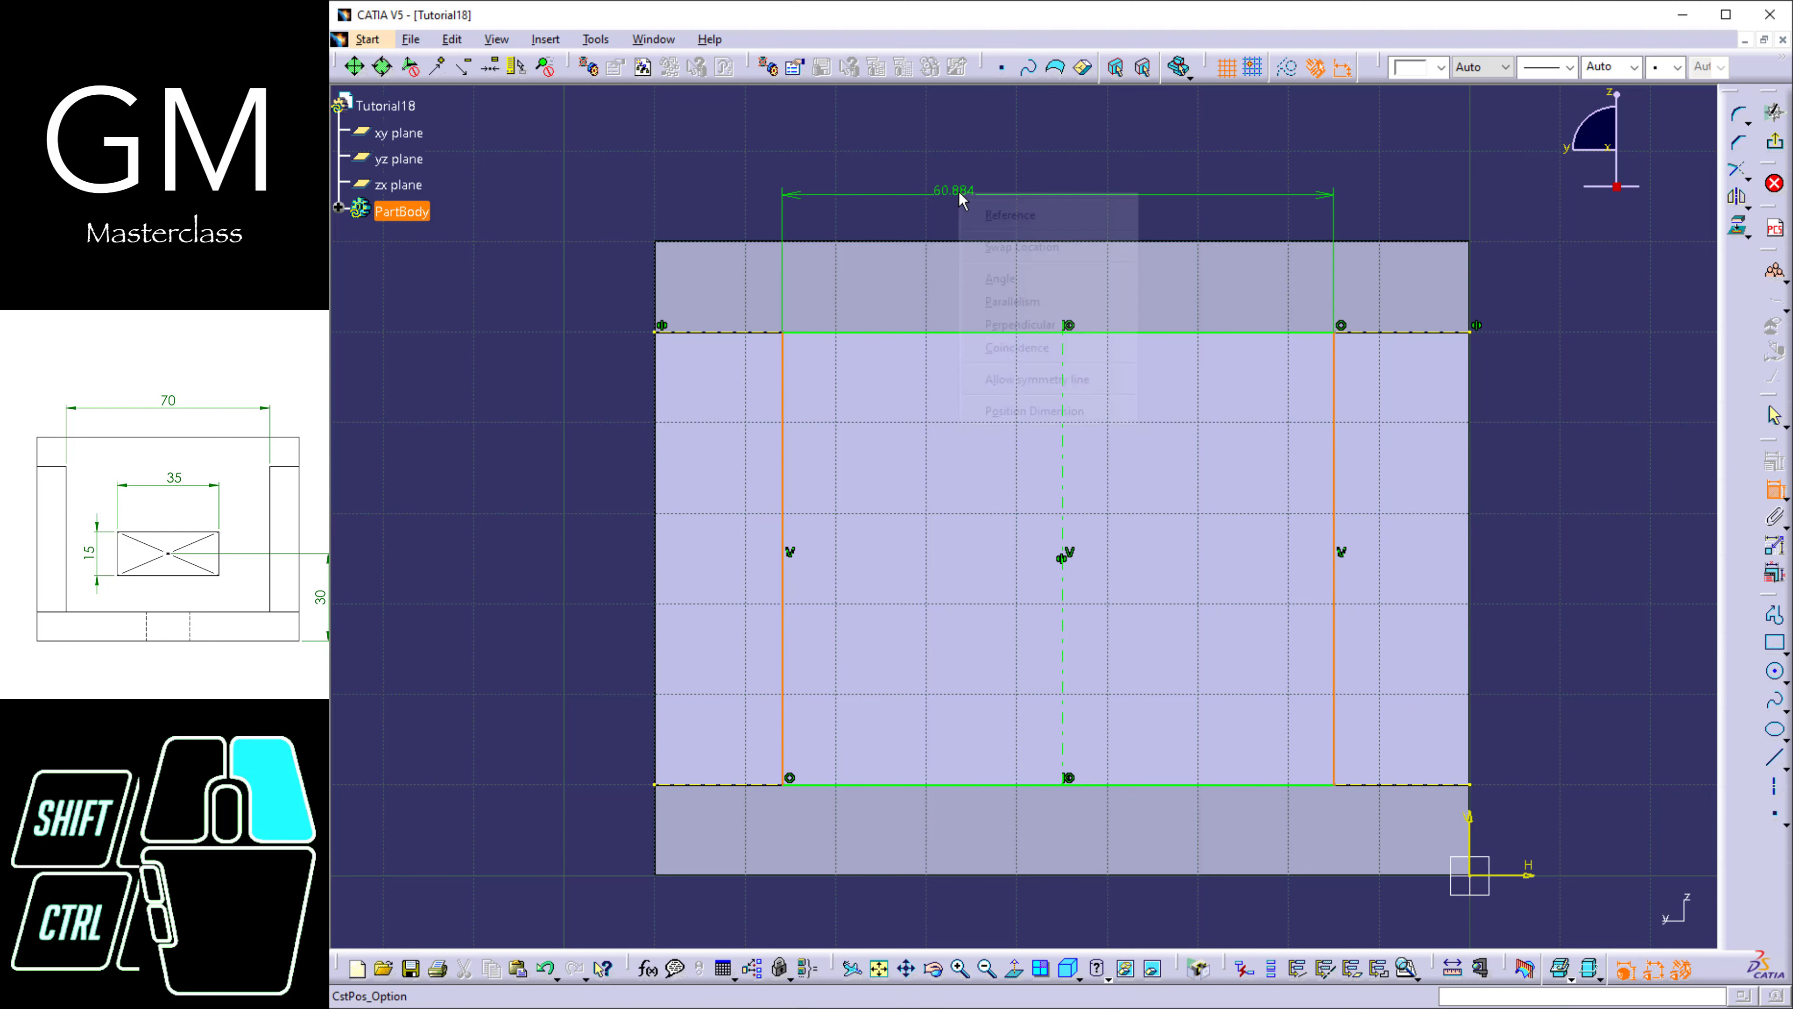
click(1077, 378)
click(1065, 375)
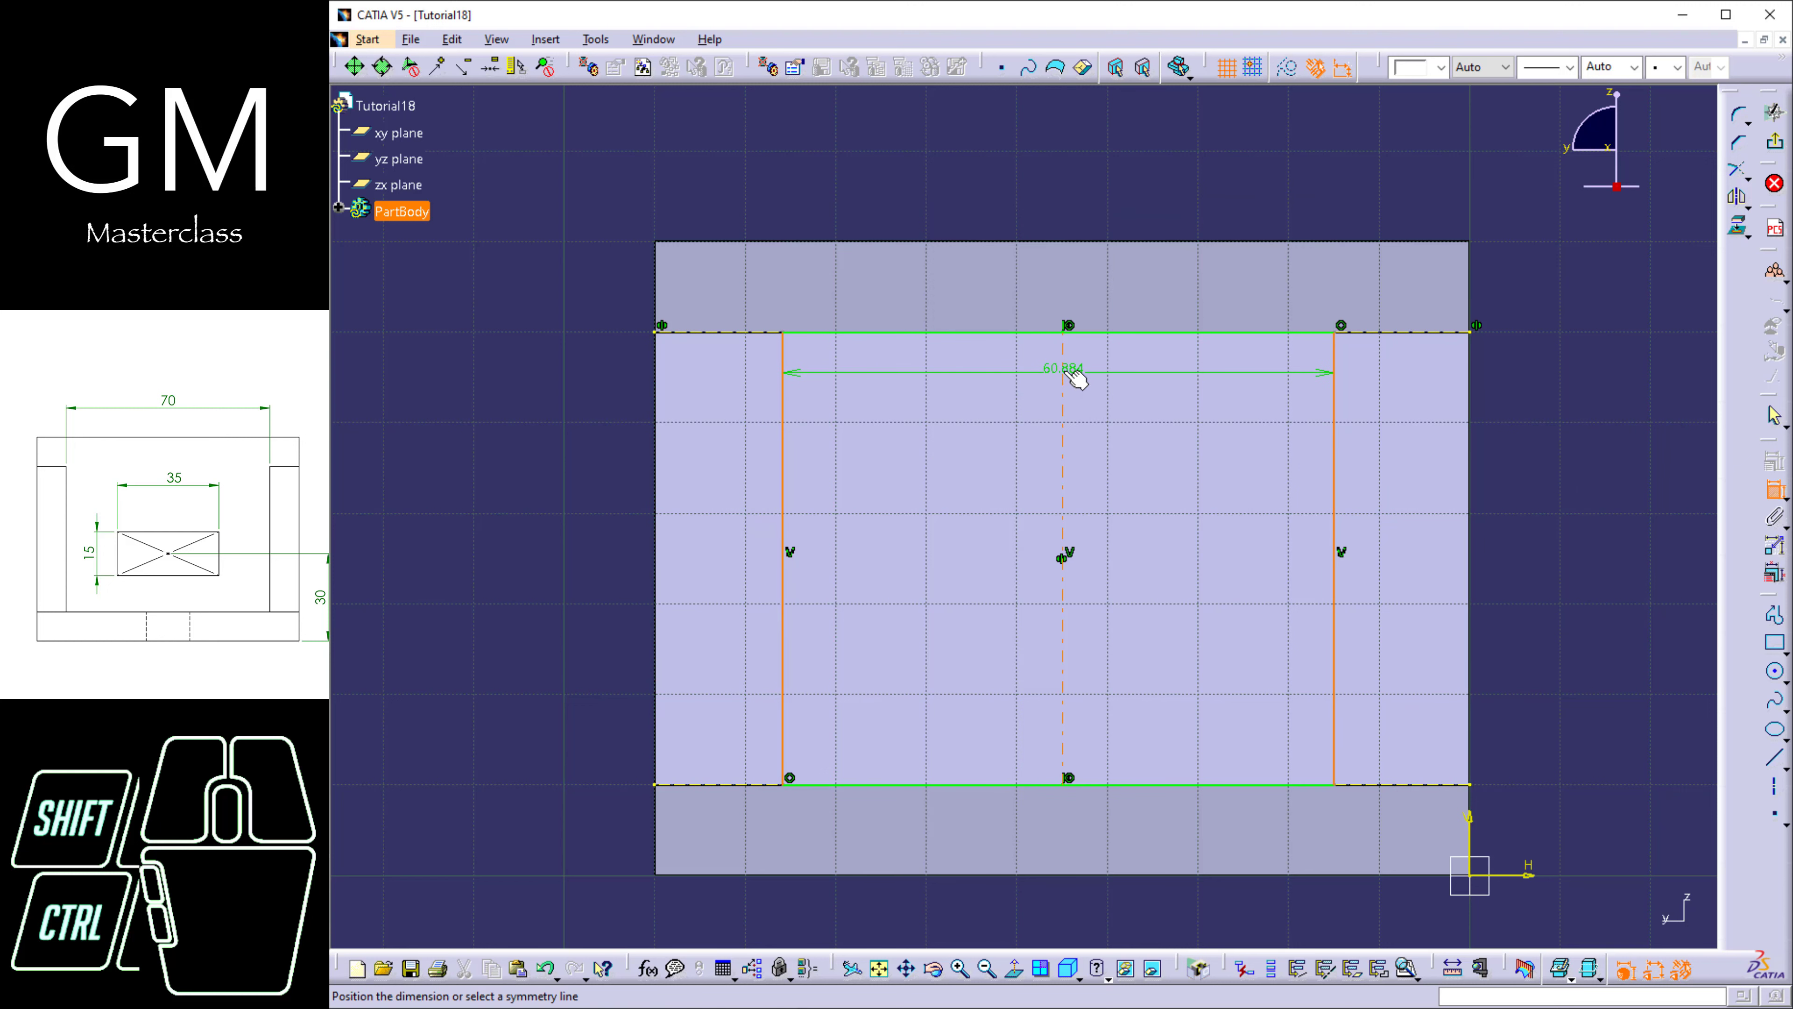
click(1077, 379)
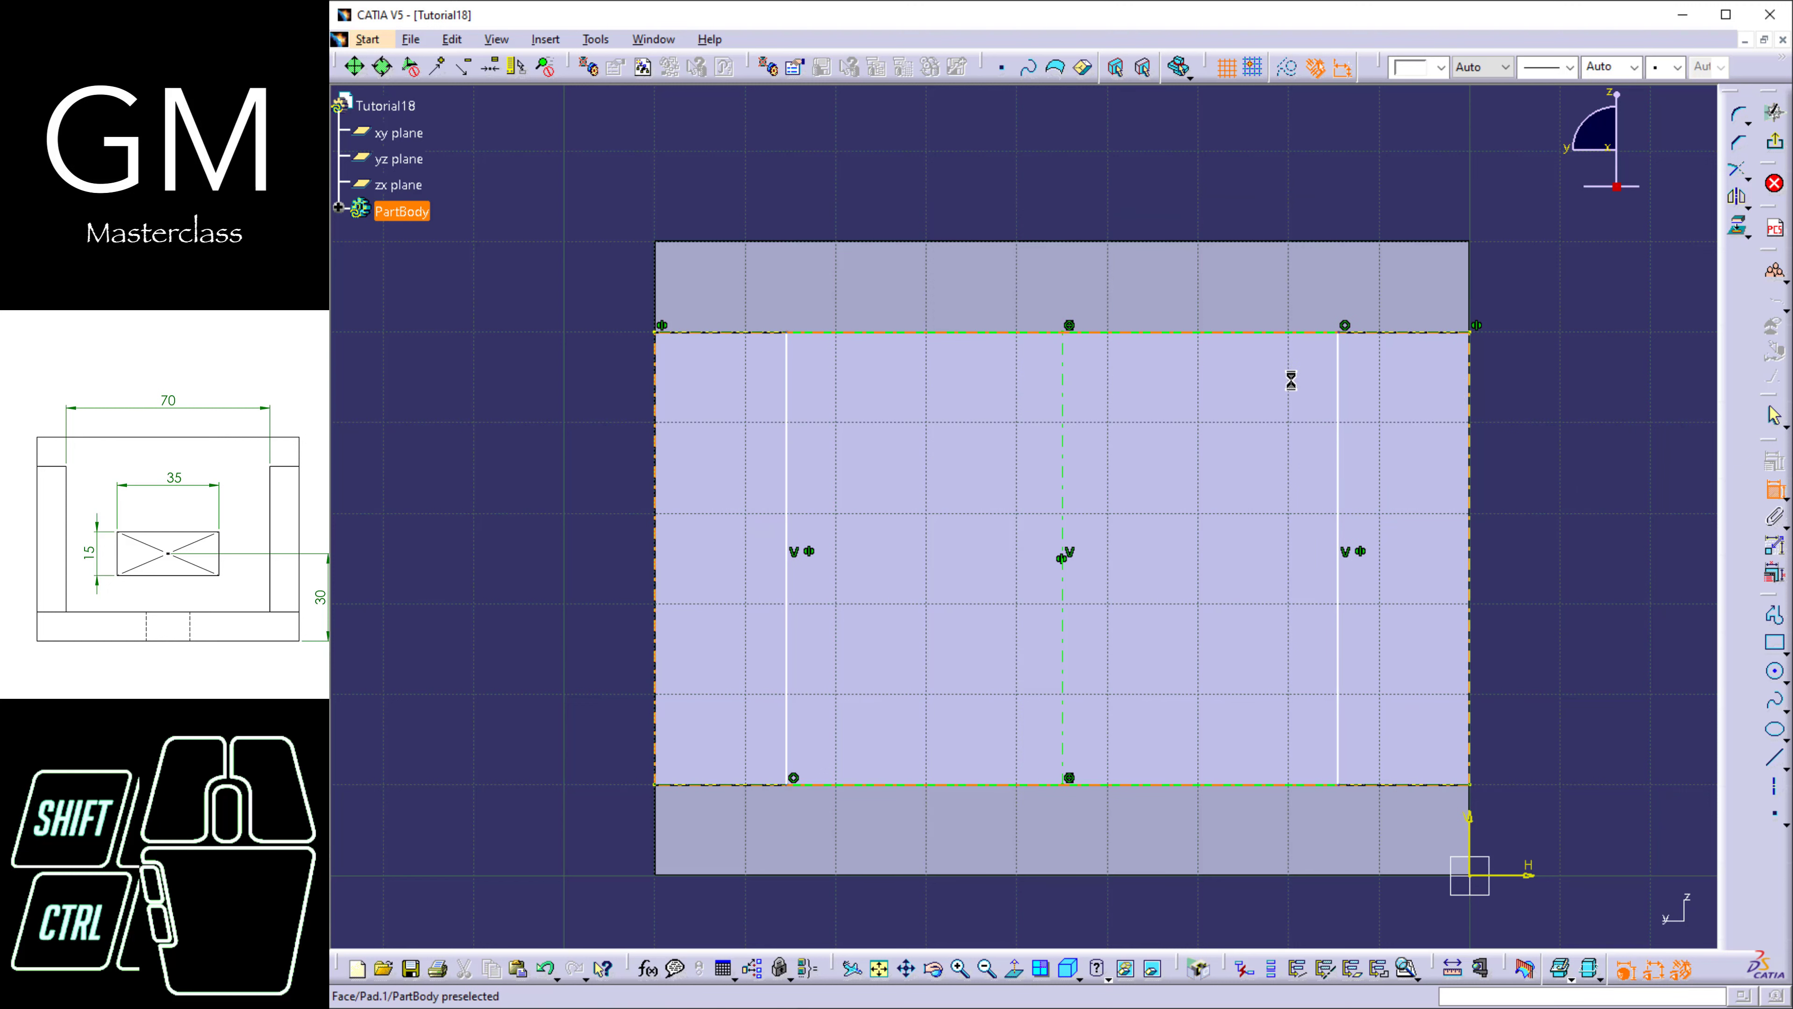
click(1342, 447)
mouse_move(1340, 415)
mouse_down()
mouse_move(1401, 413)
mouse_move(1315, 408)
mouse_up()
Dimension the rectangle's width and set it to 70 mm.
click(1774, 488)
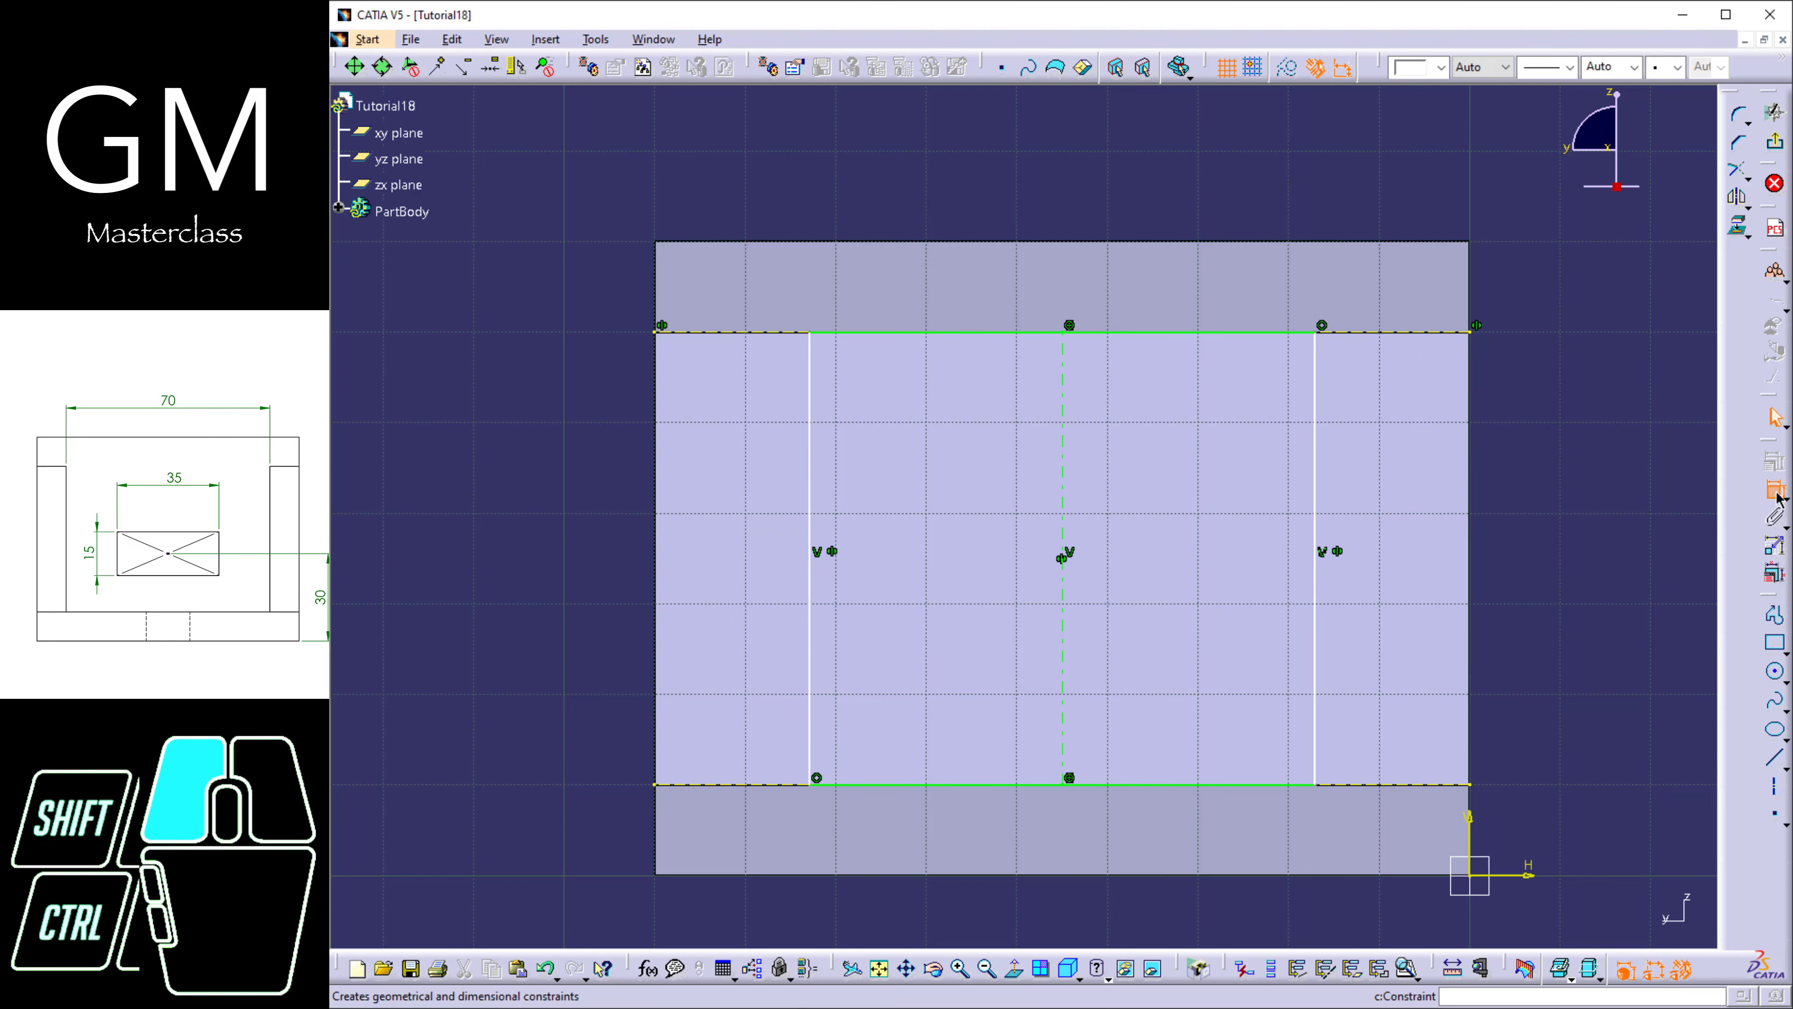
click(1209, 333)
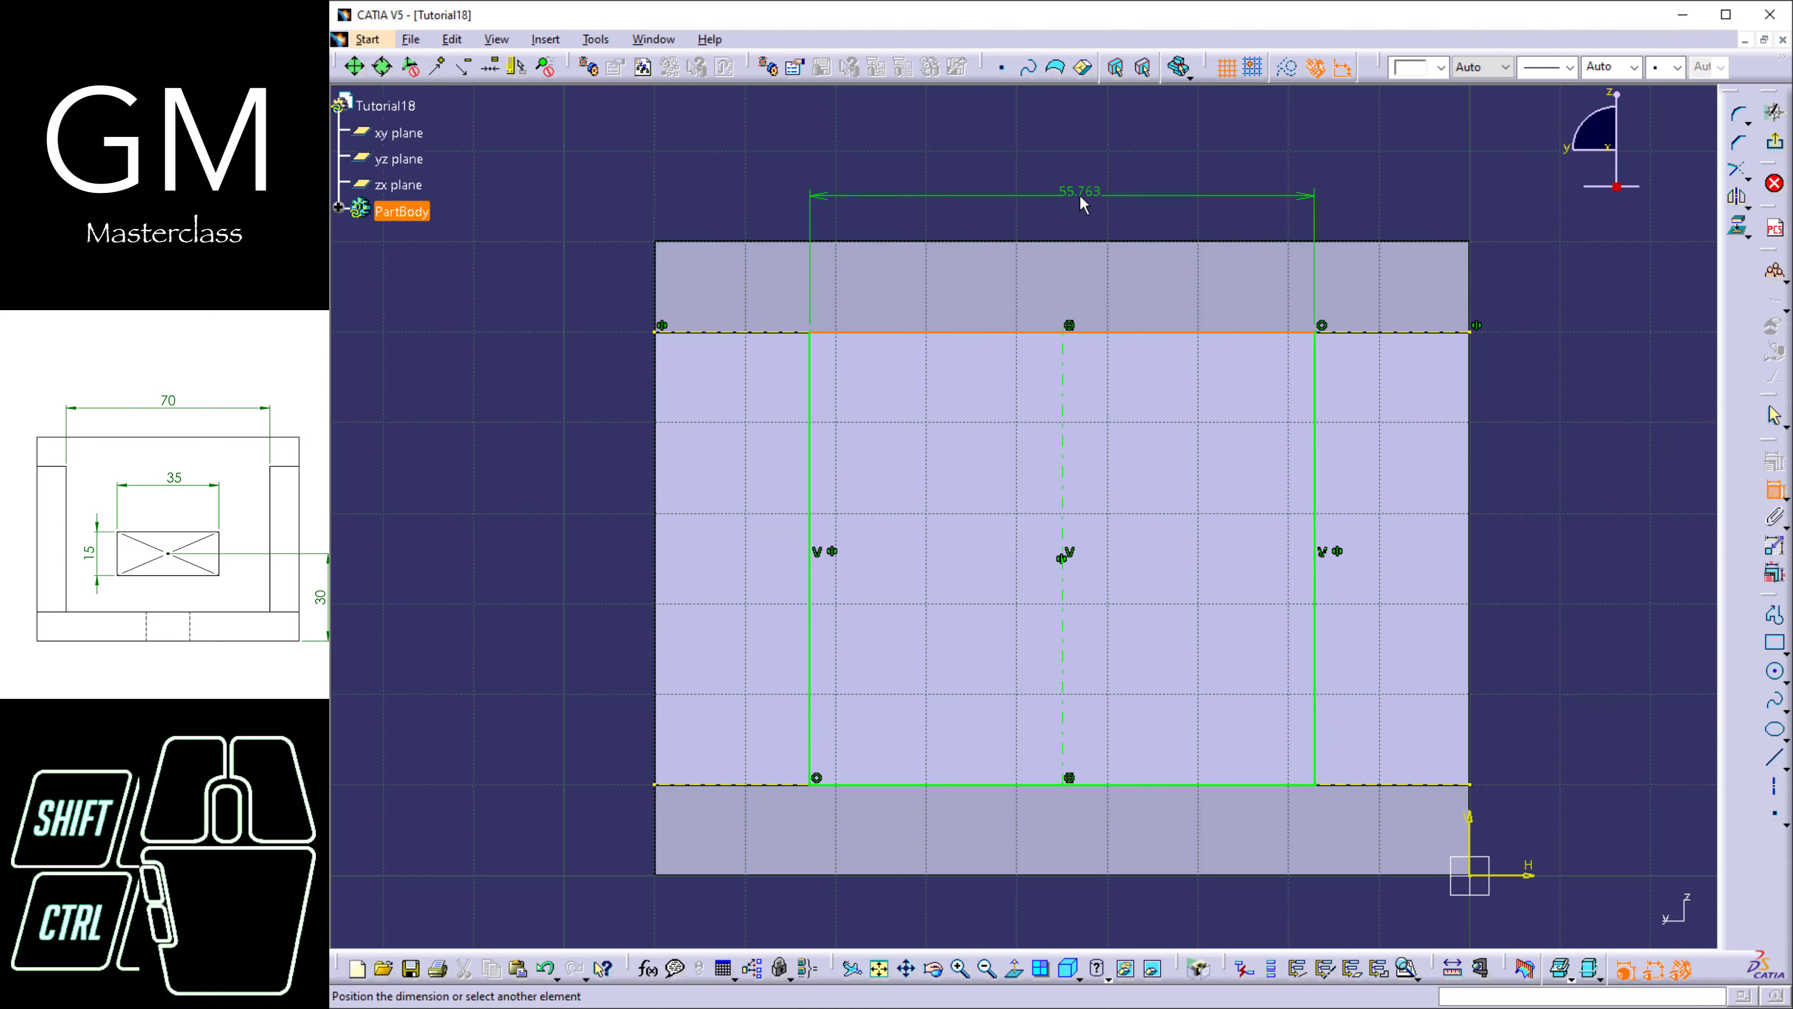
click(1090, 187)
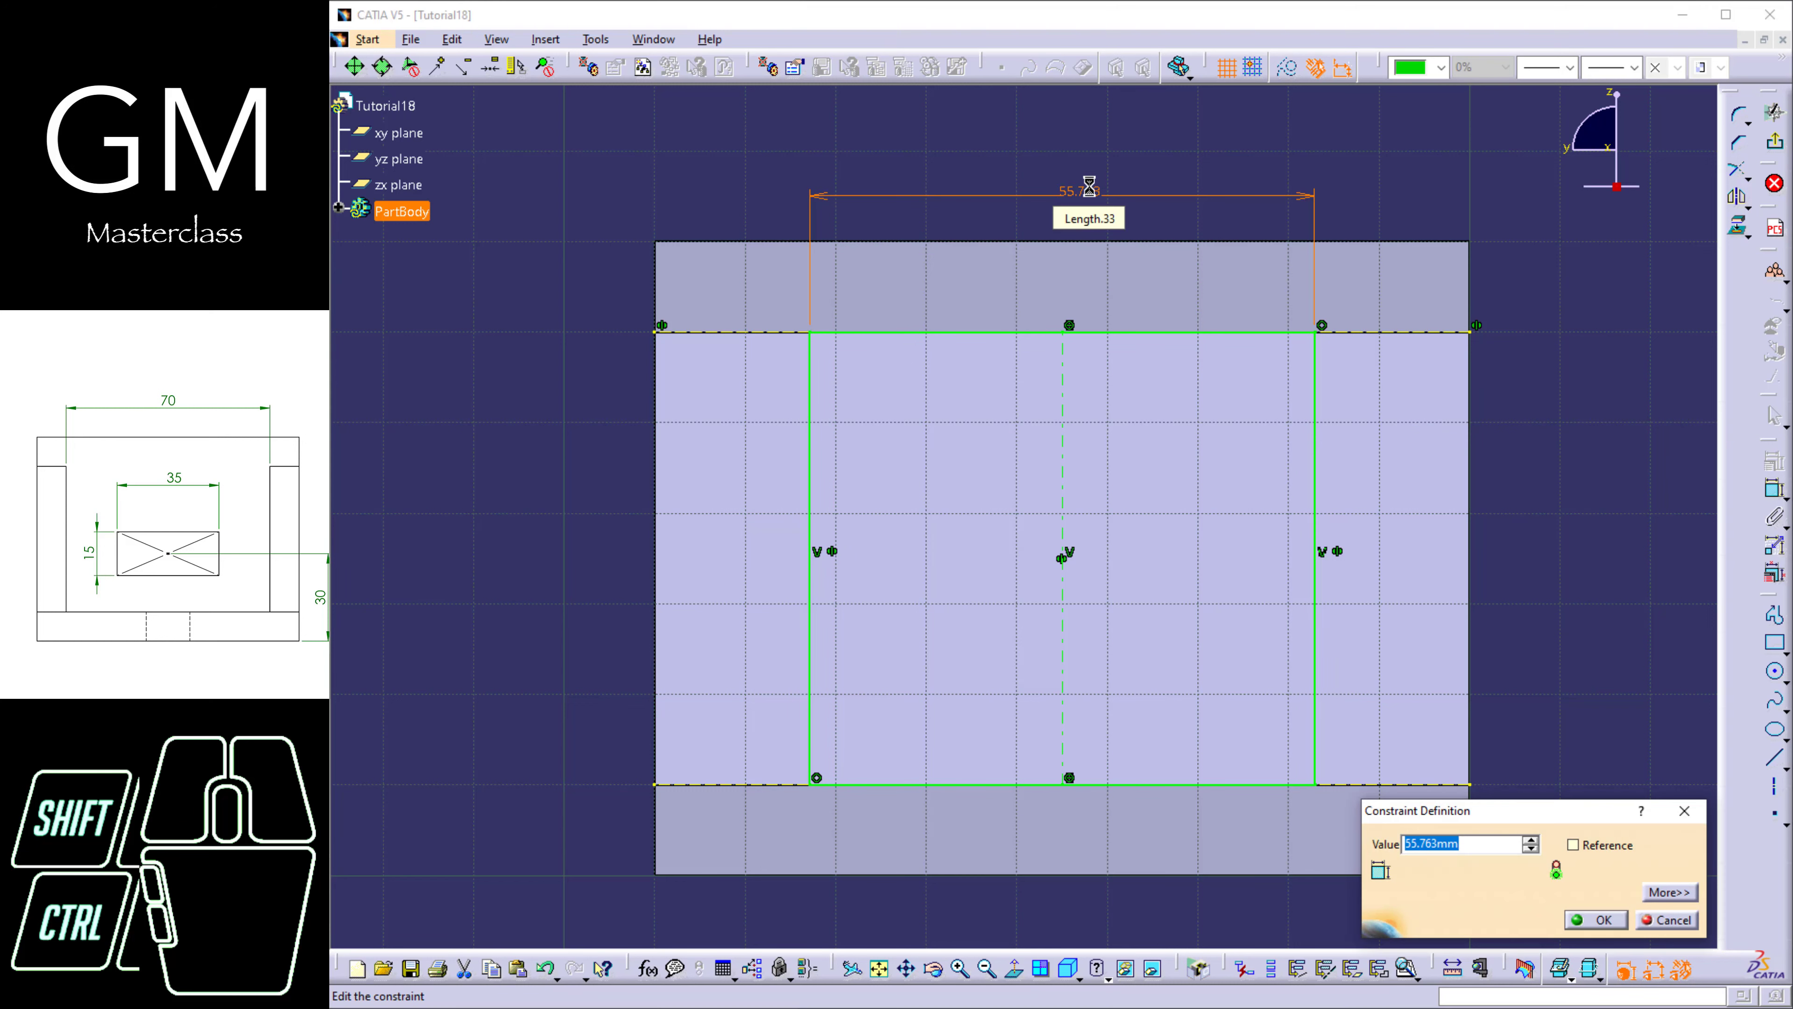
text(70)
key(Return)
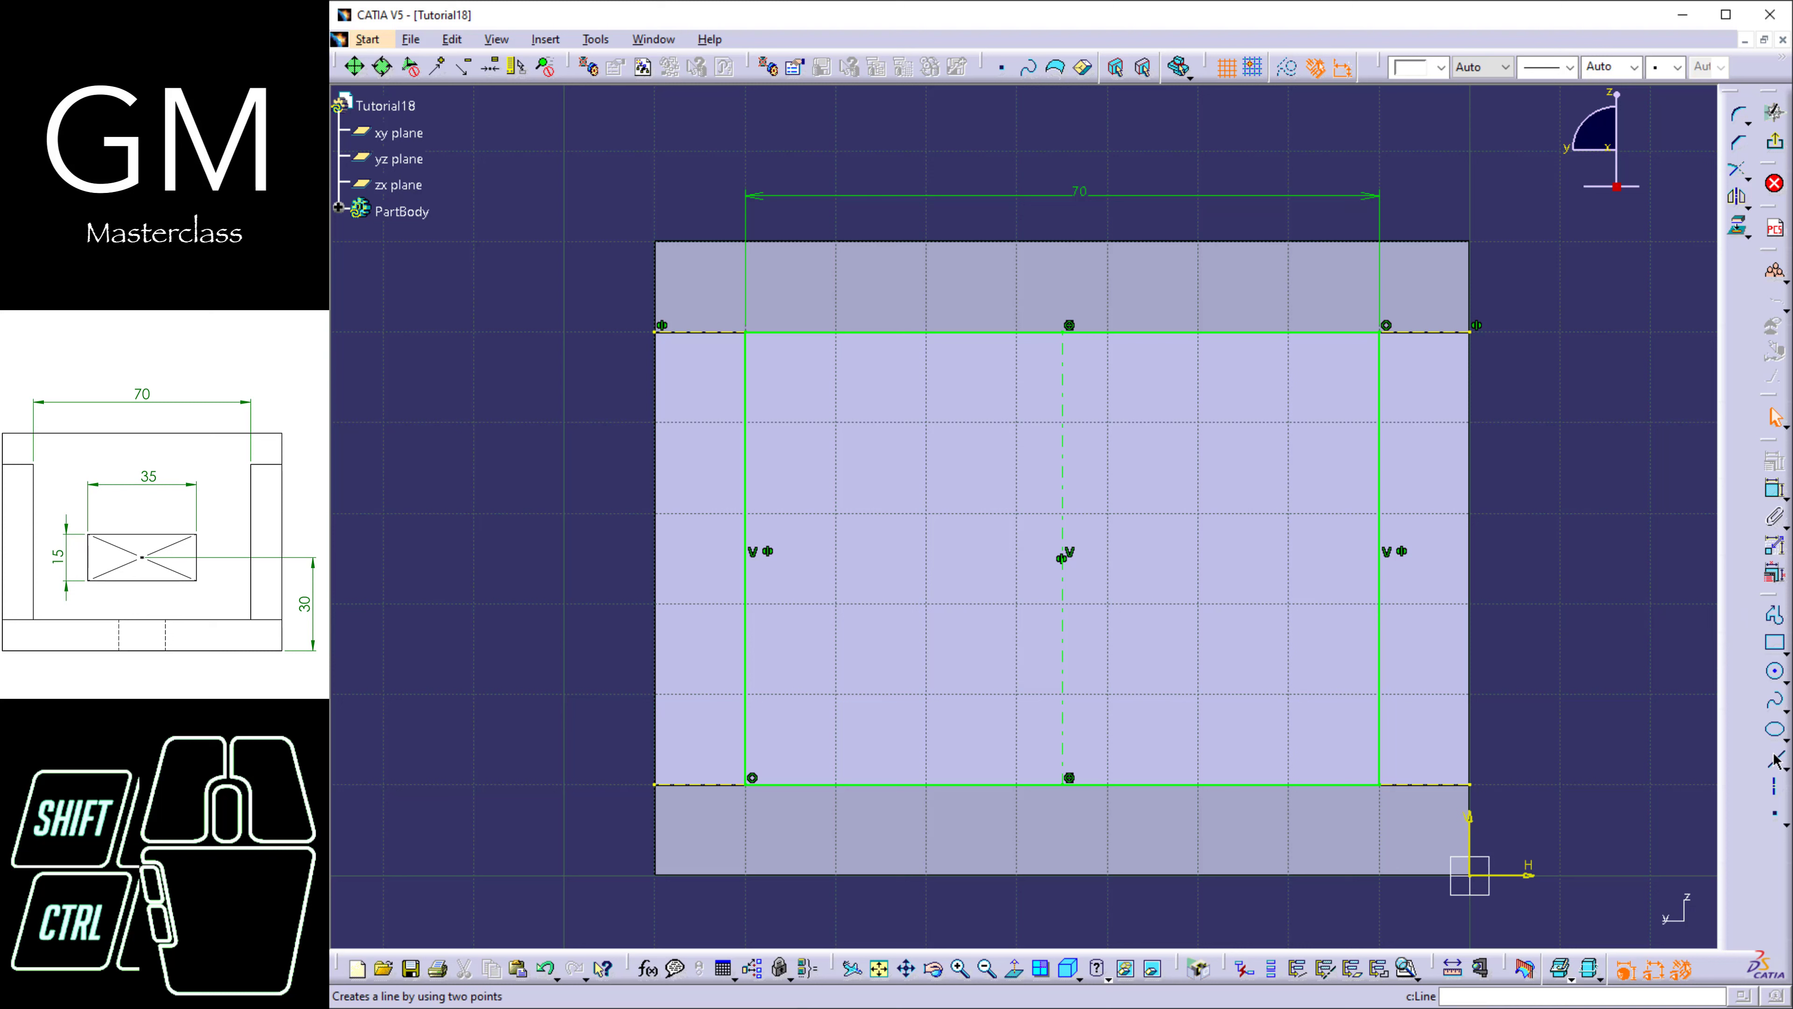
Draw a smaller centred rectangle about 23 mm wide inside the first, with its centre on the vertical axis.
click(1064, 627)
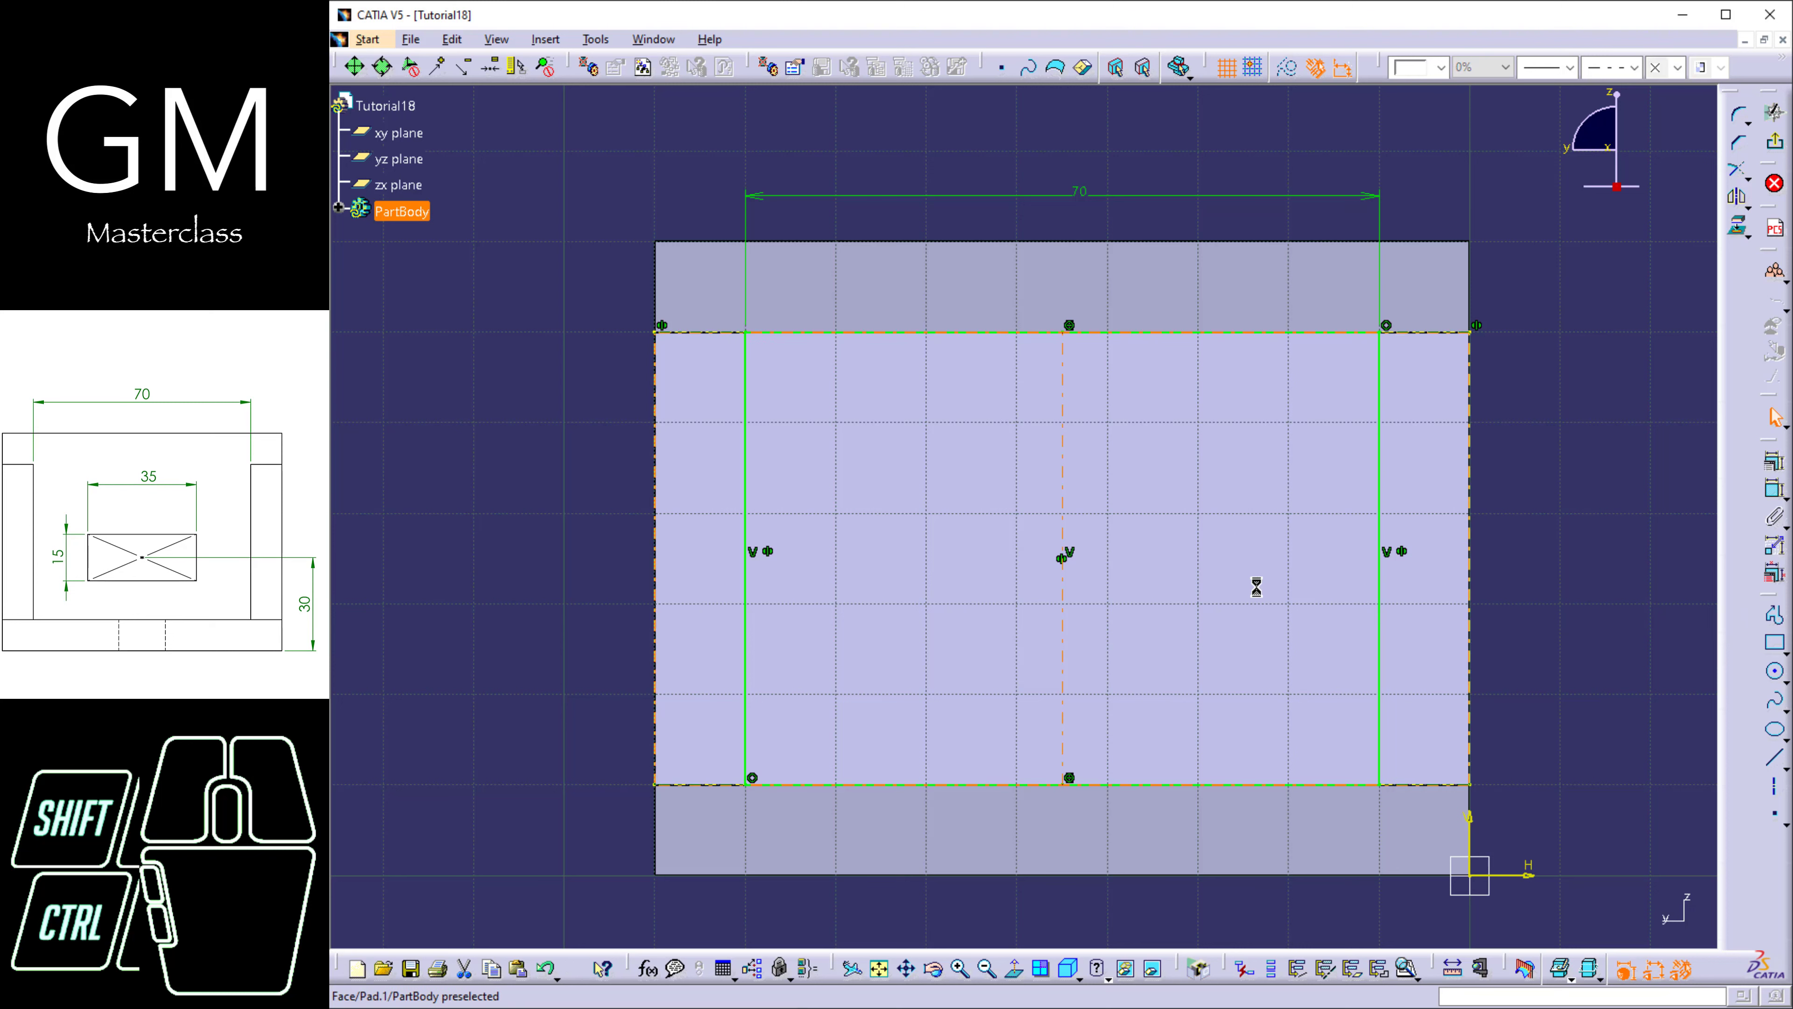
click(1775, 642)
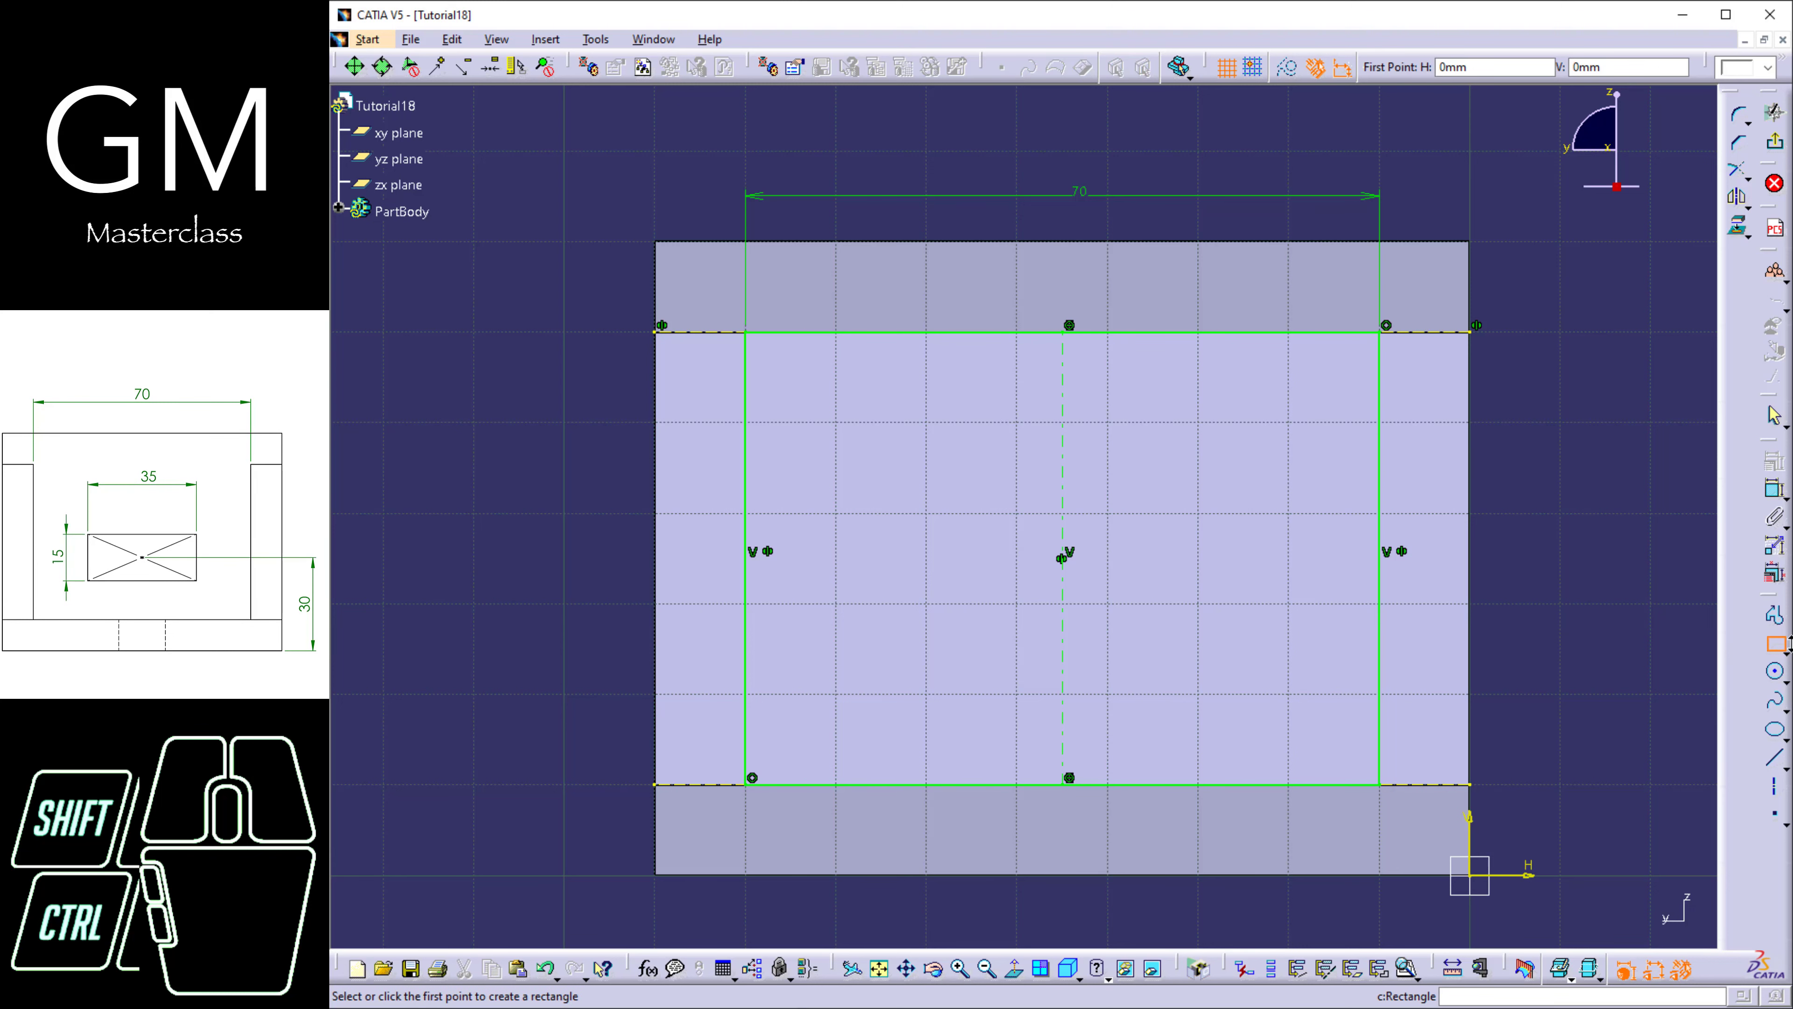
click(1786, 653)
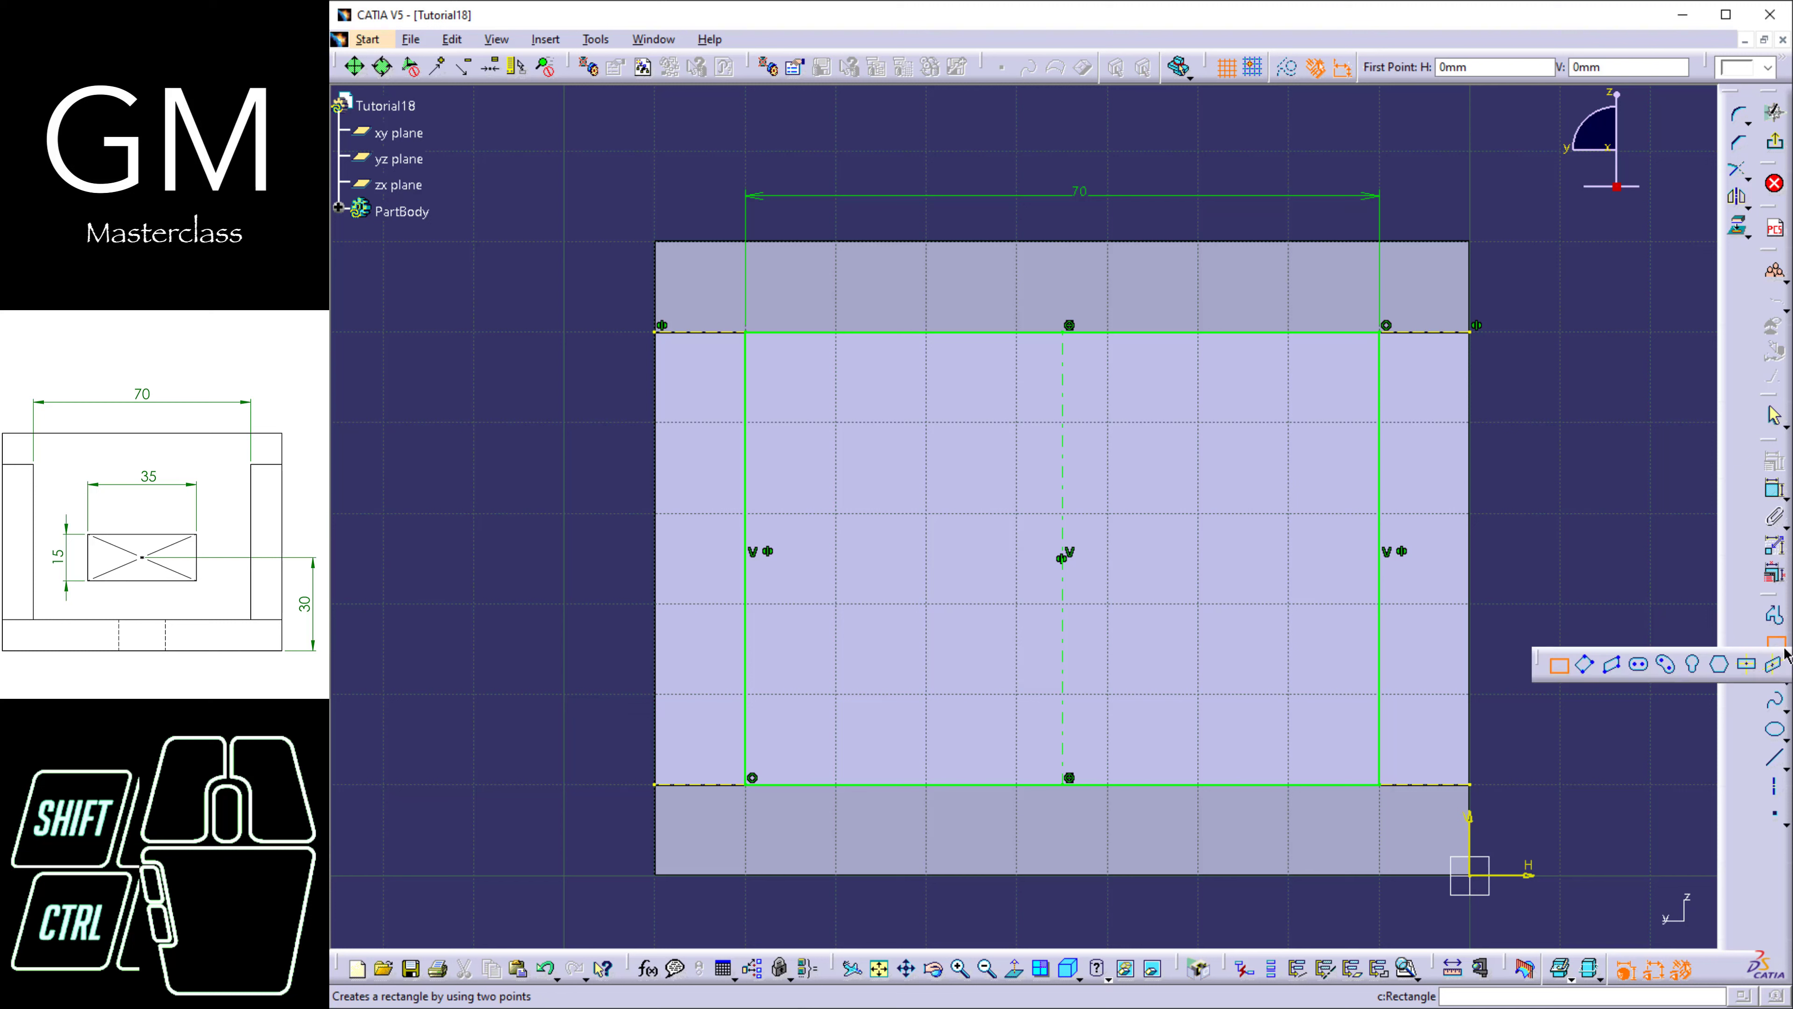
click(1747, 664)
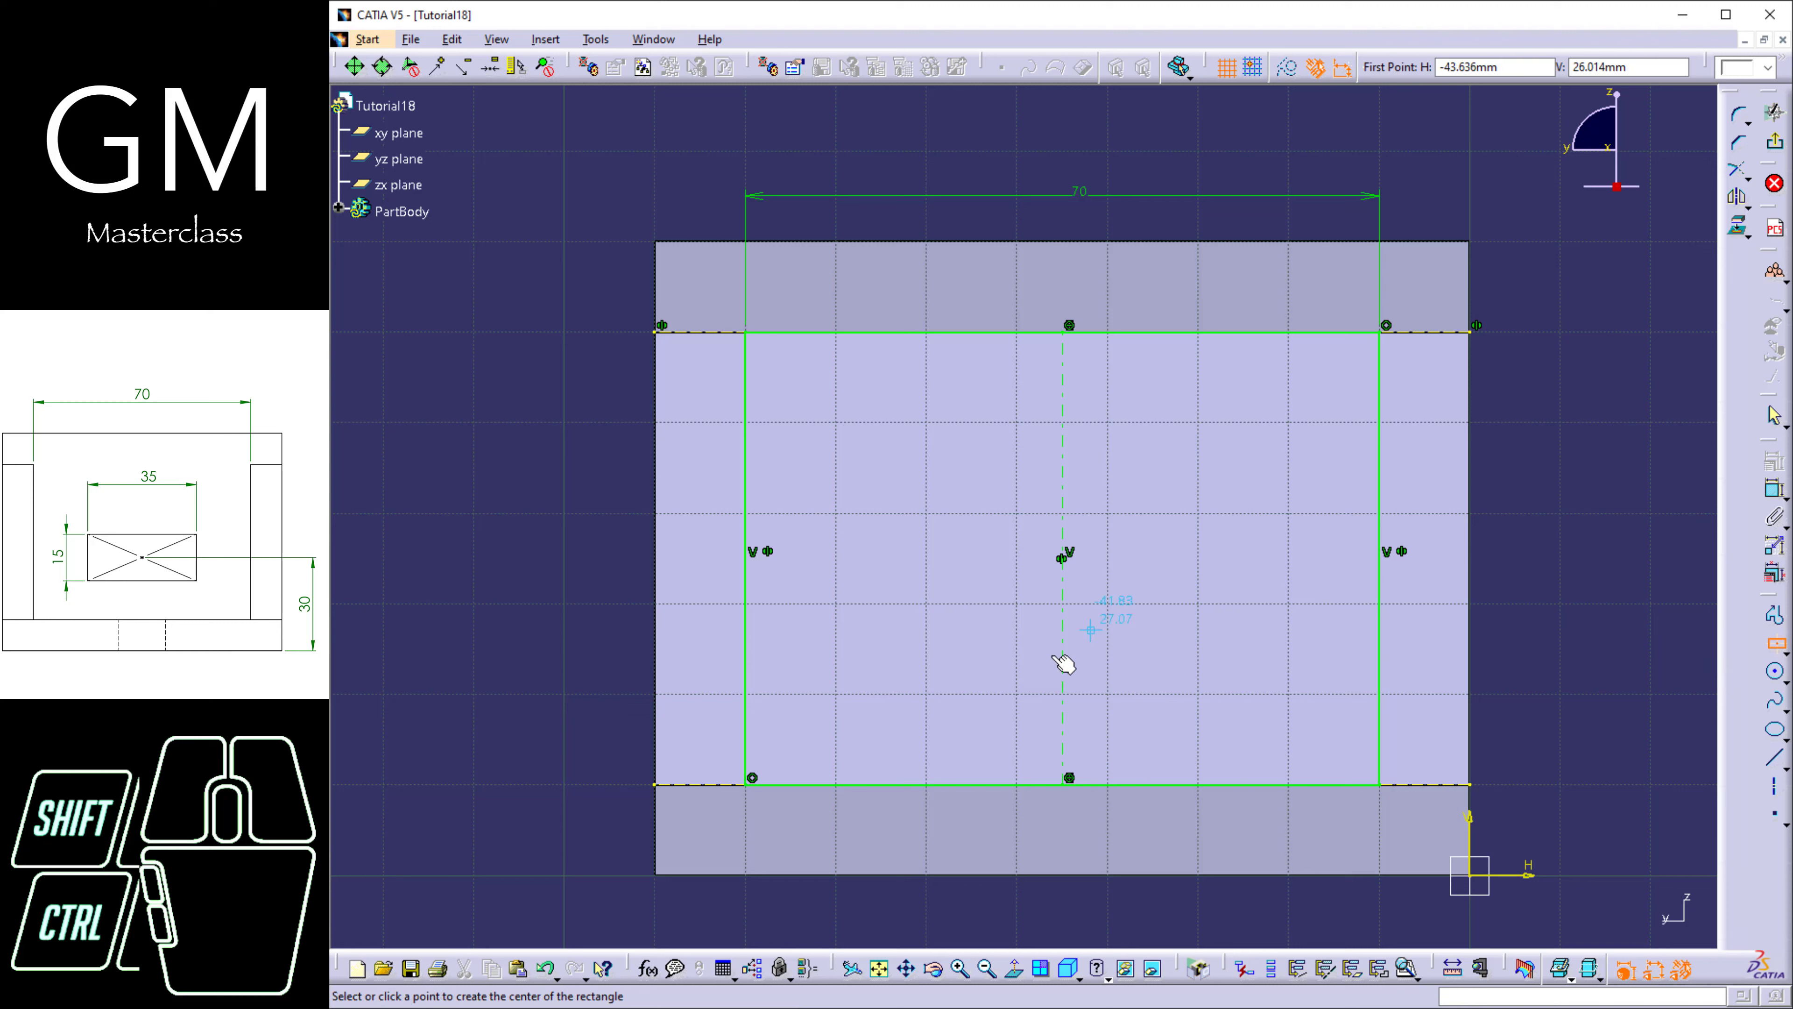
click(1064, 637)
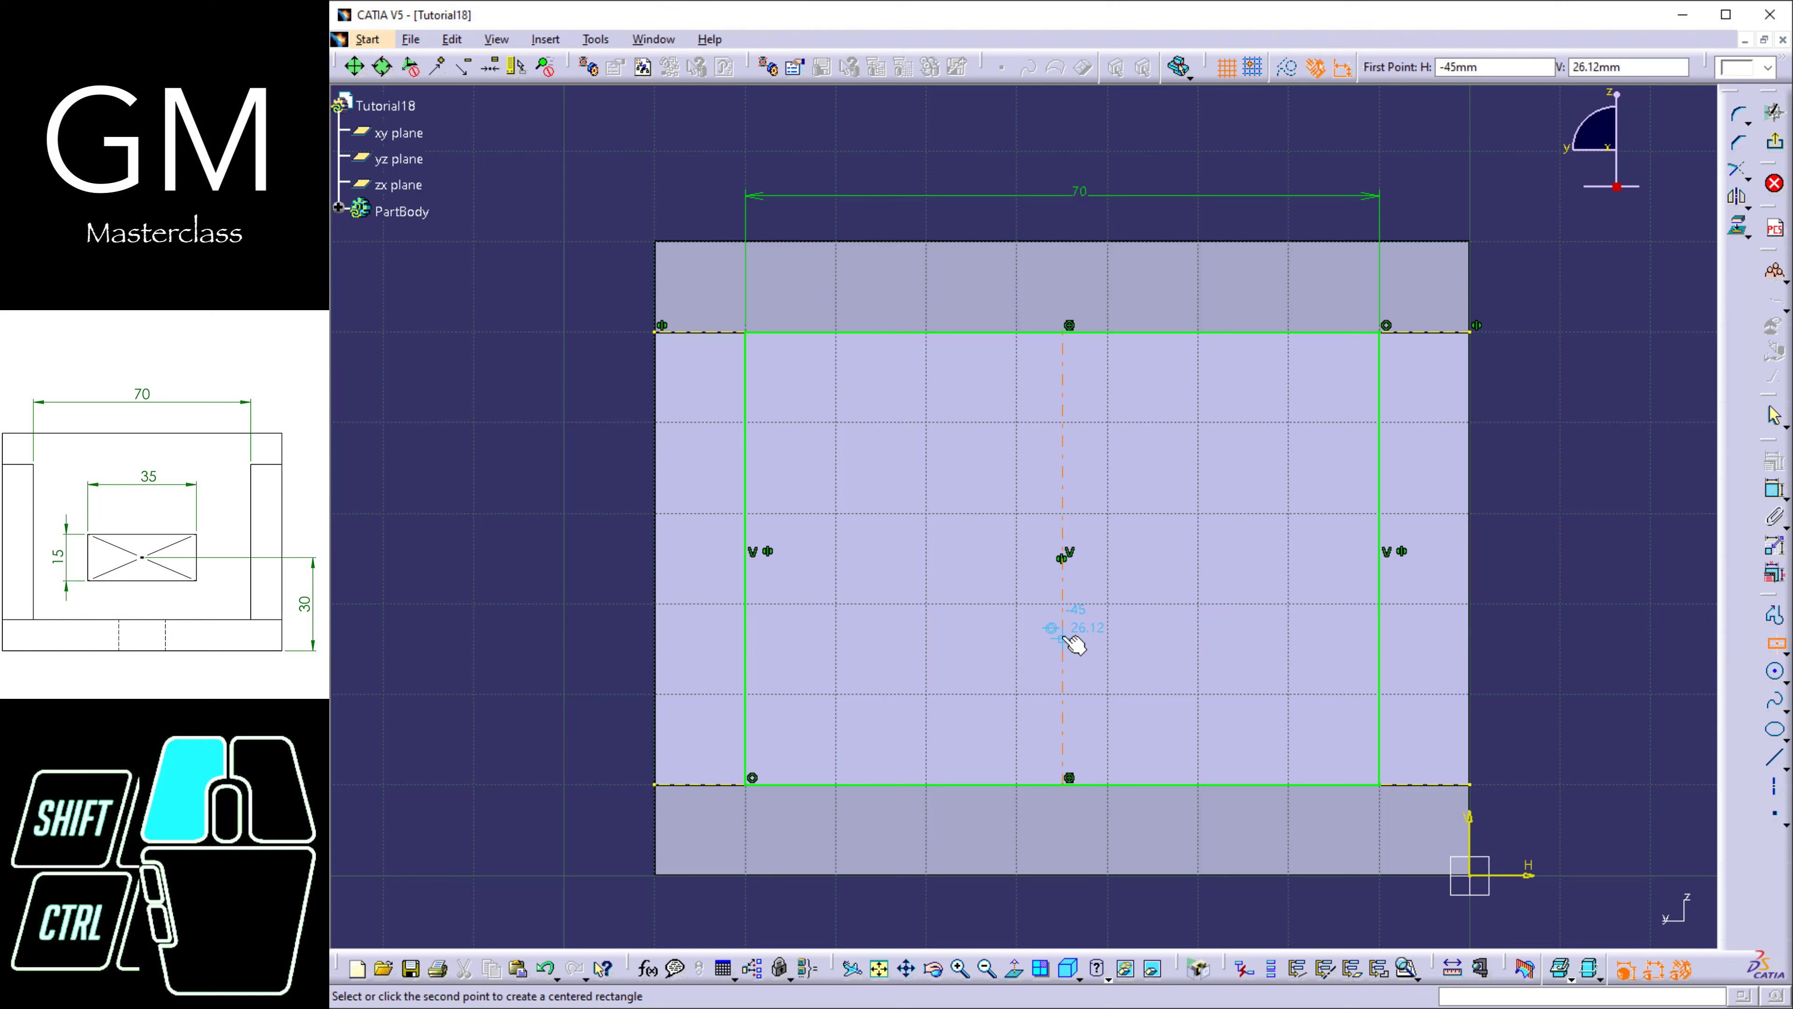
click(1169, 596)
Dimension the height of the small rectangle's centre above the horizontal sketch axis and set it to 30 mm.
click(1774, 489)
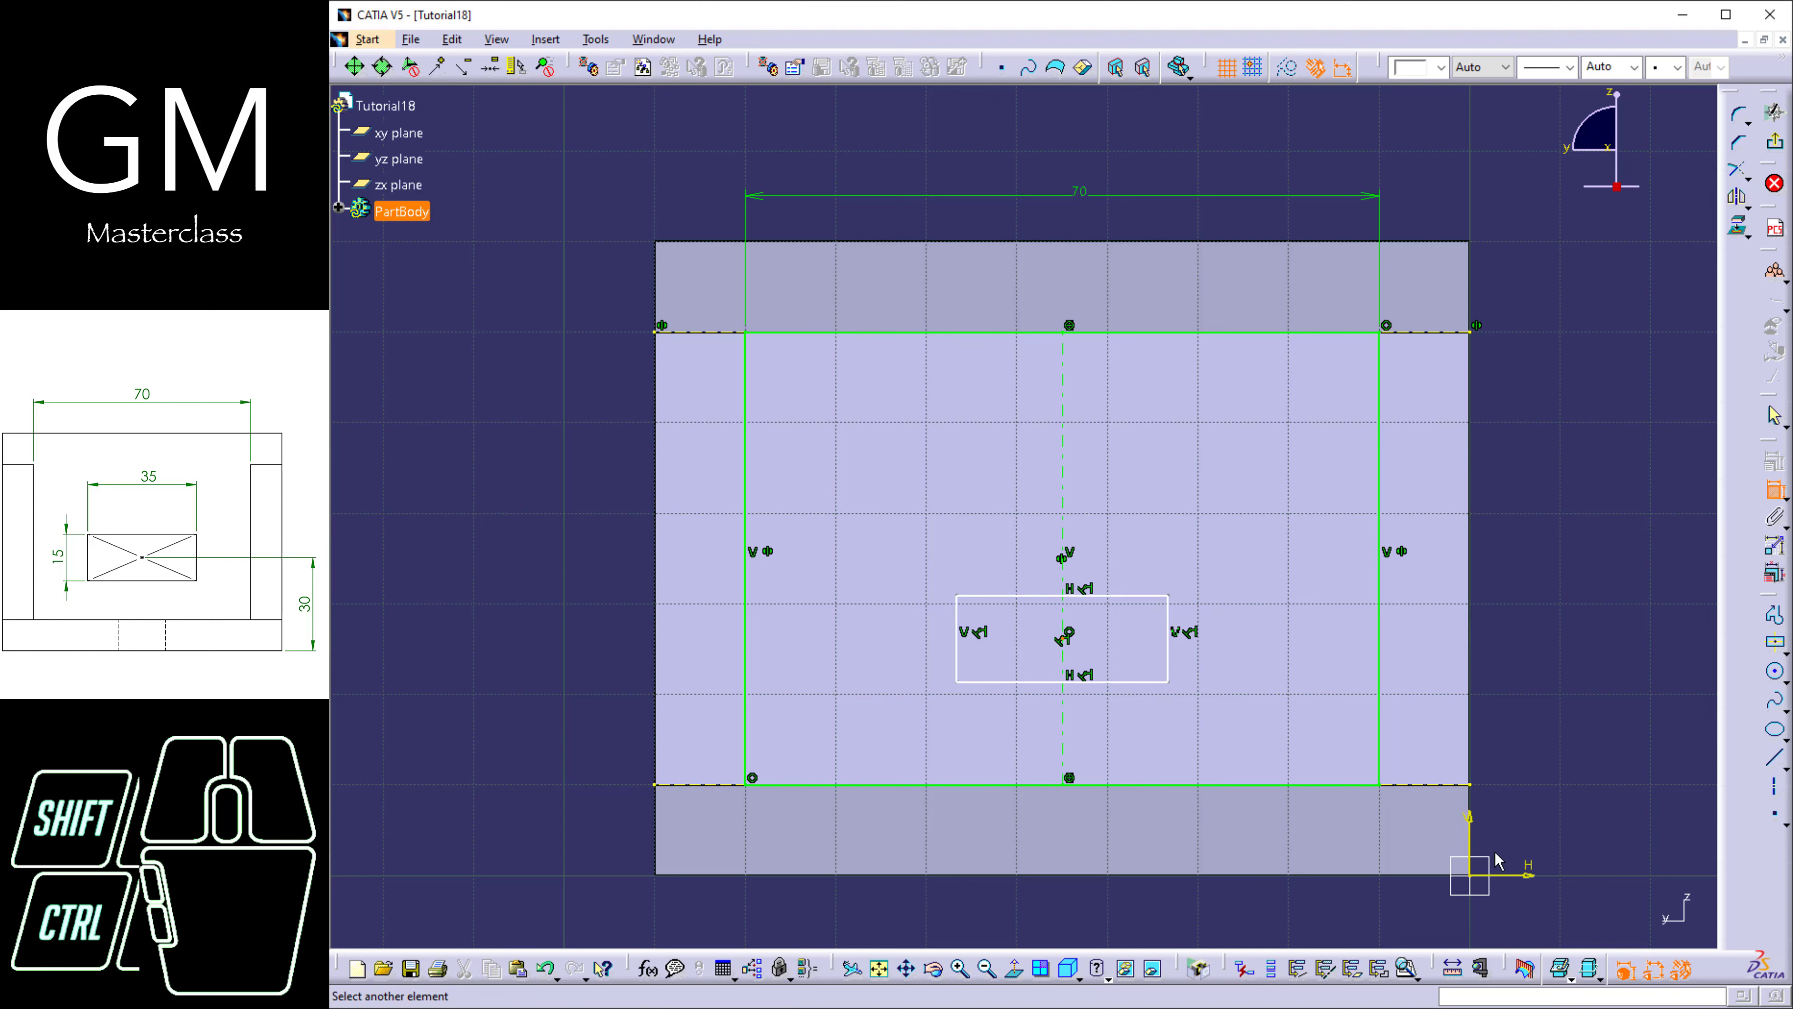
click(1512, 875)
click(1516, 750)
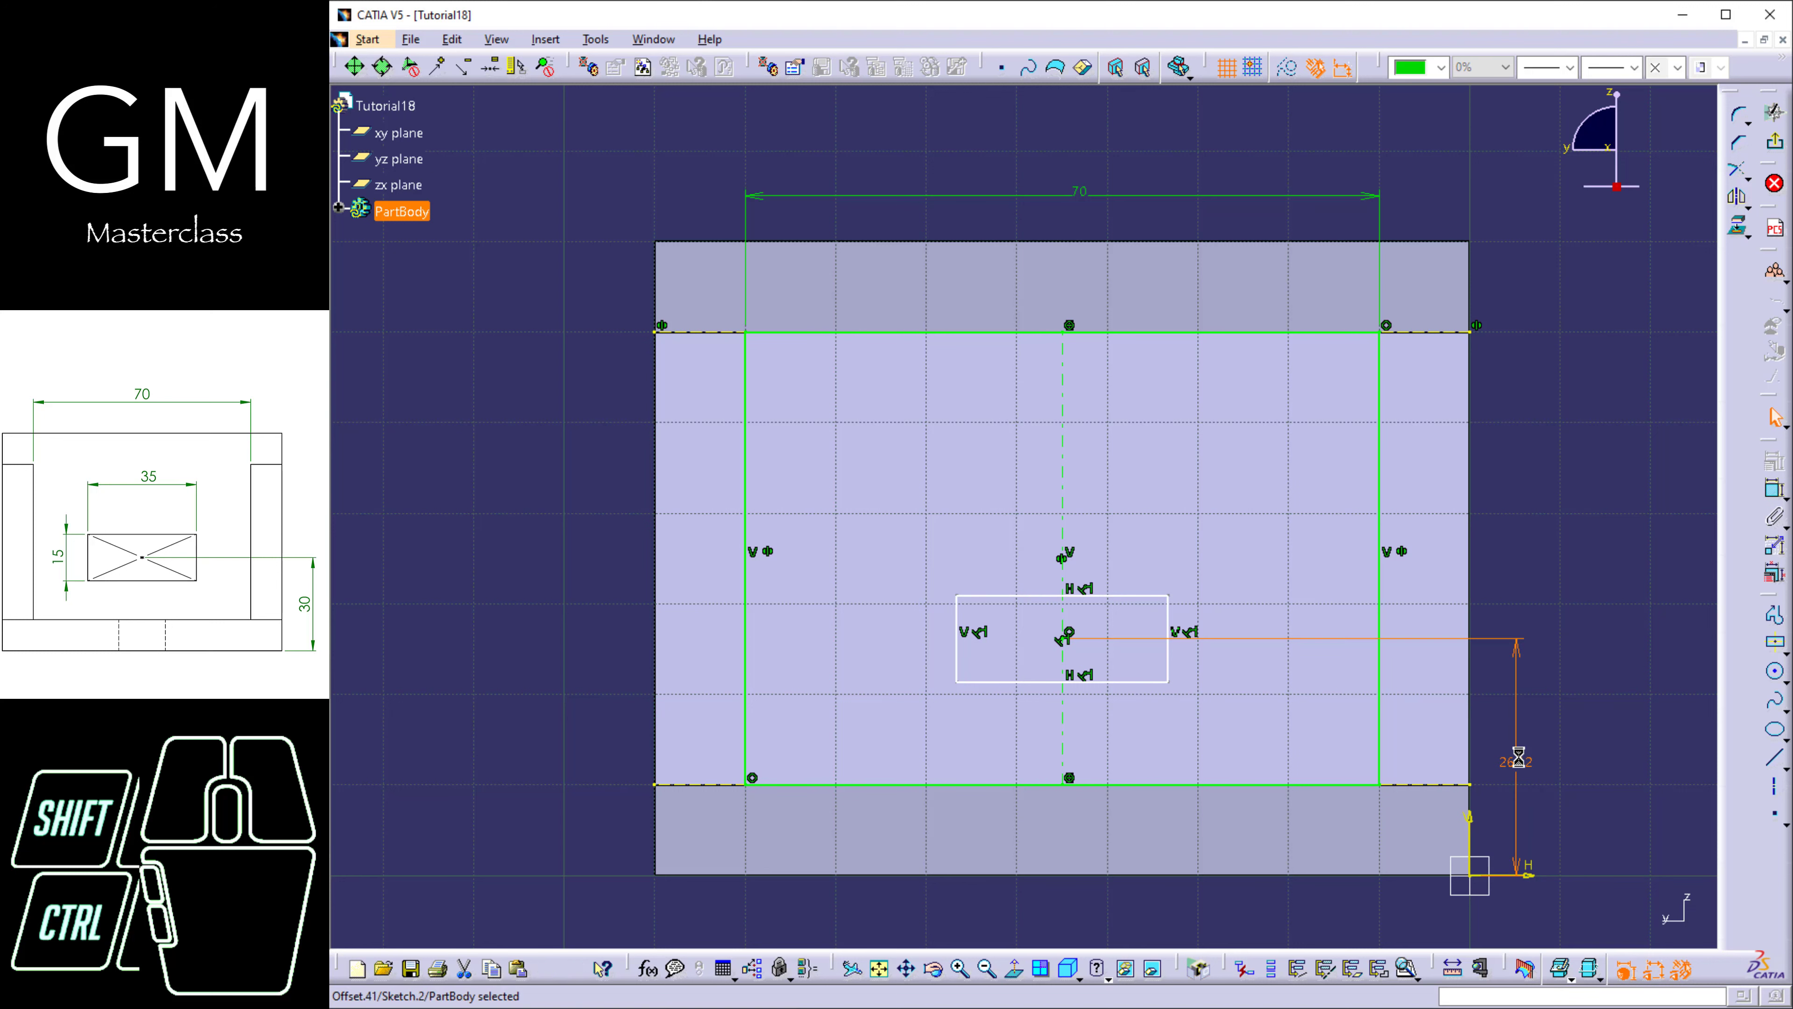
double_click(1517, 761)
text(30)
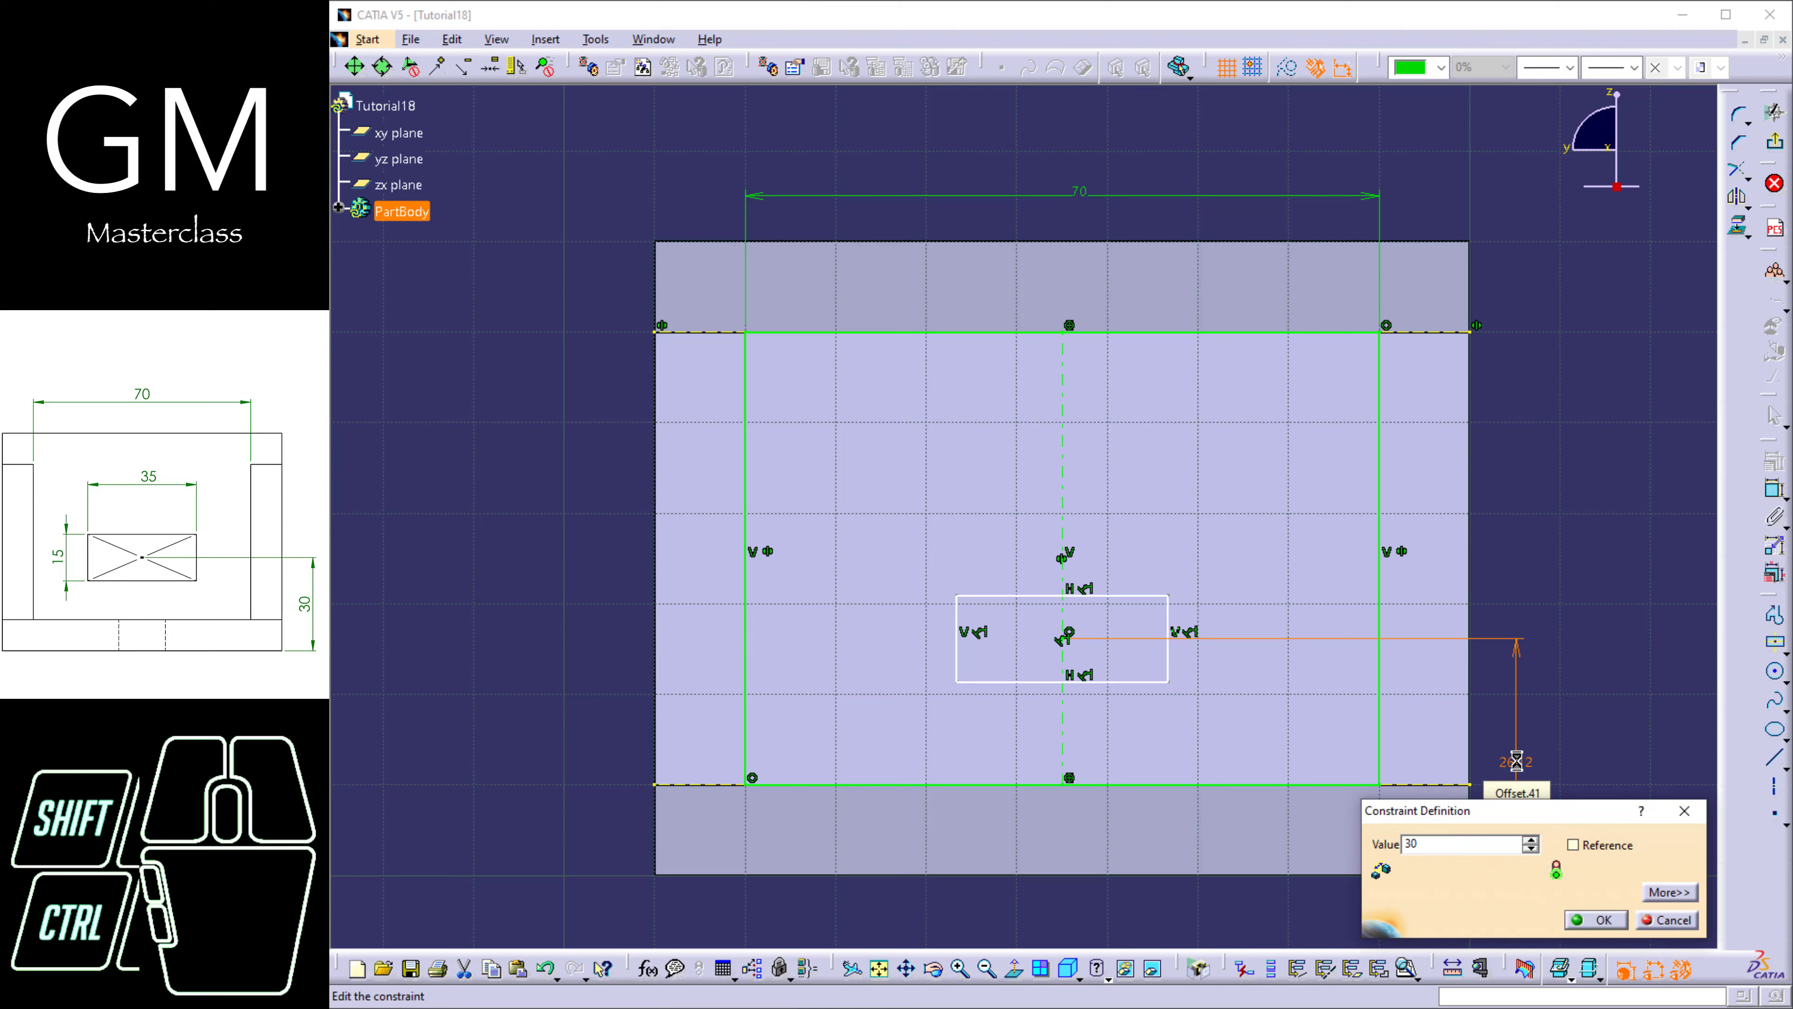
key(Return)
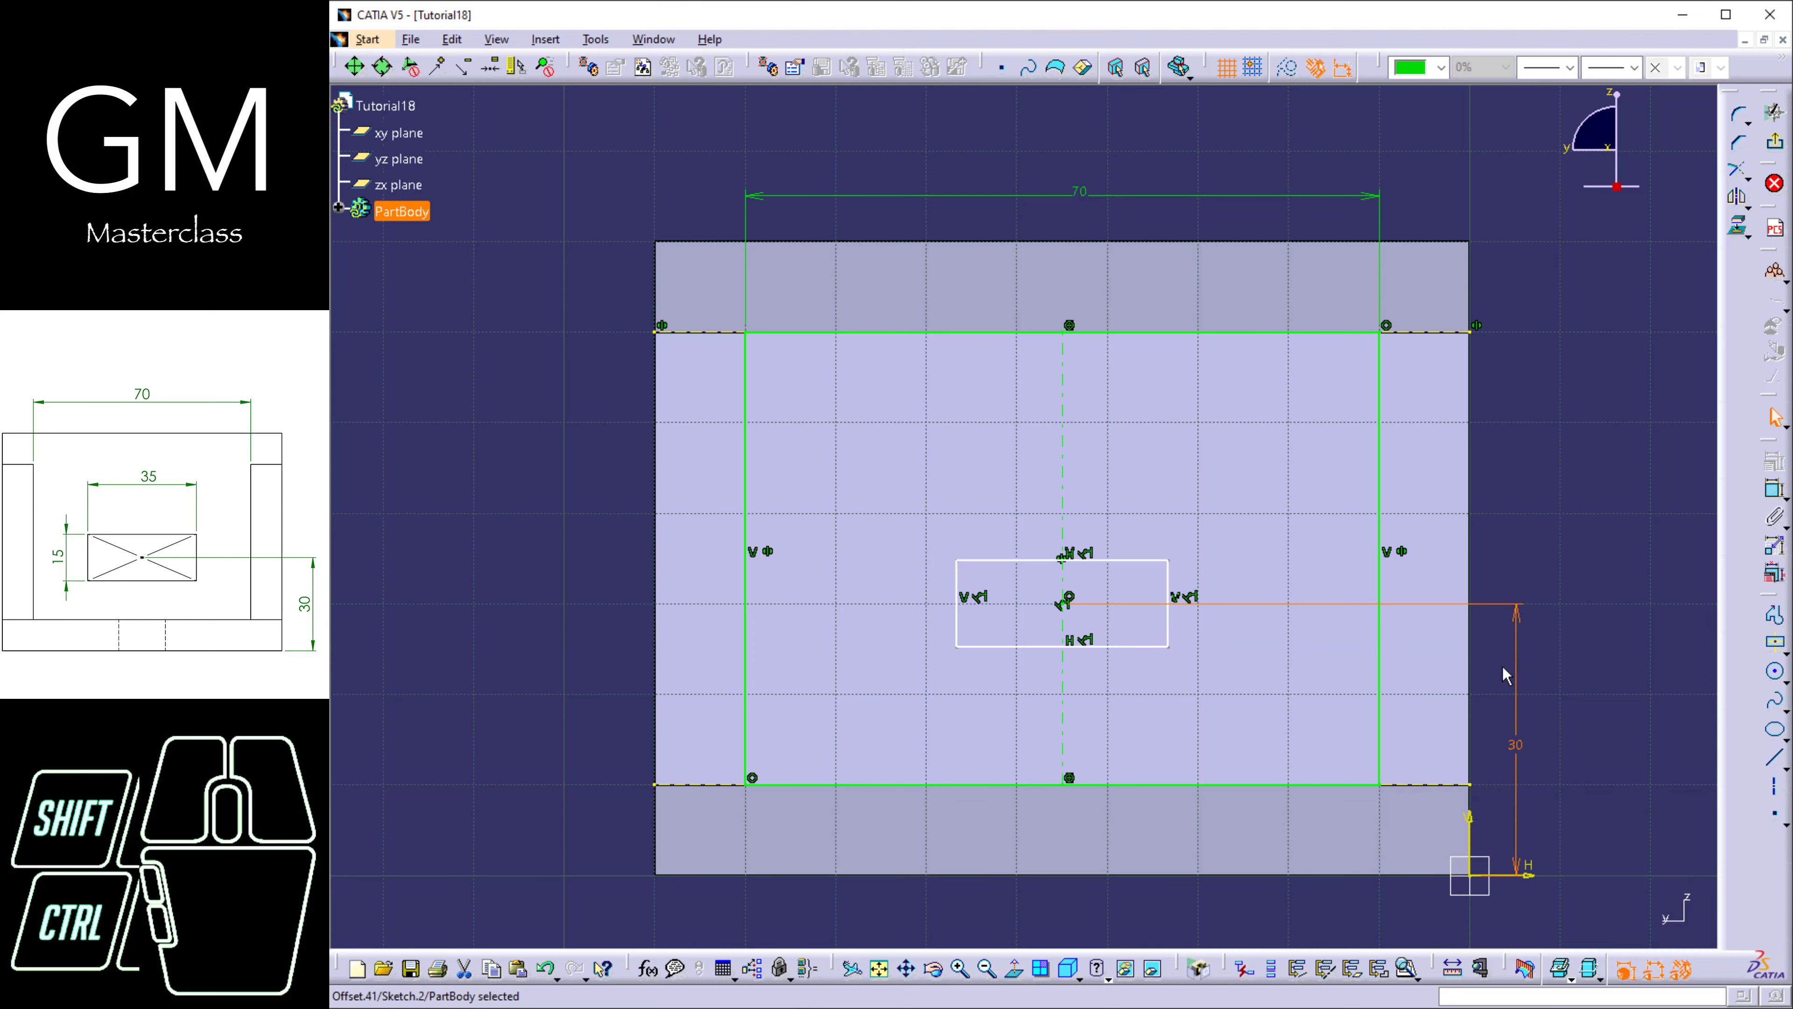
Dimension the small rectangle's width and set it to 35 mm.
click(1064, 561)
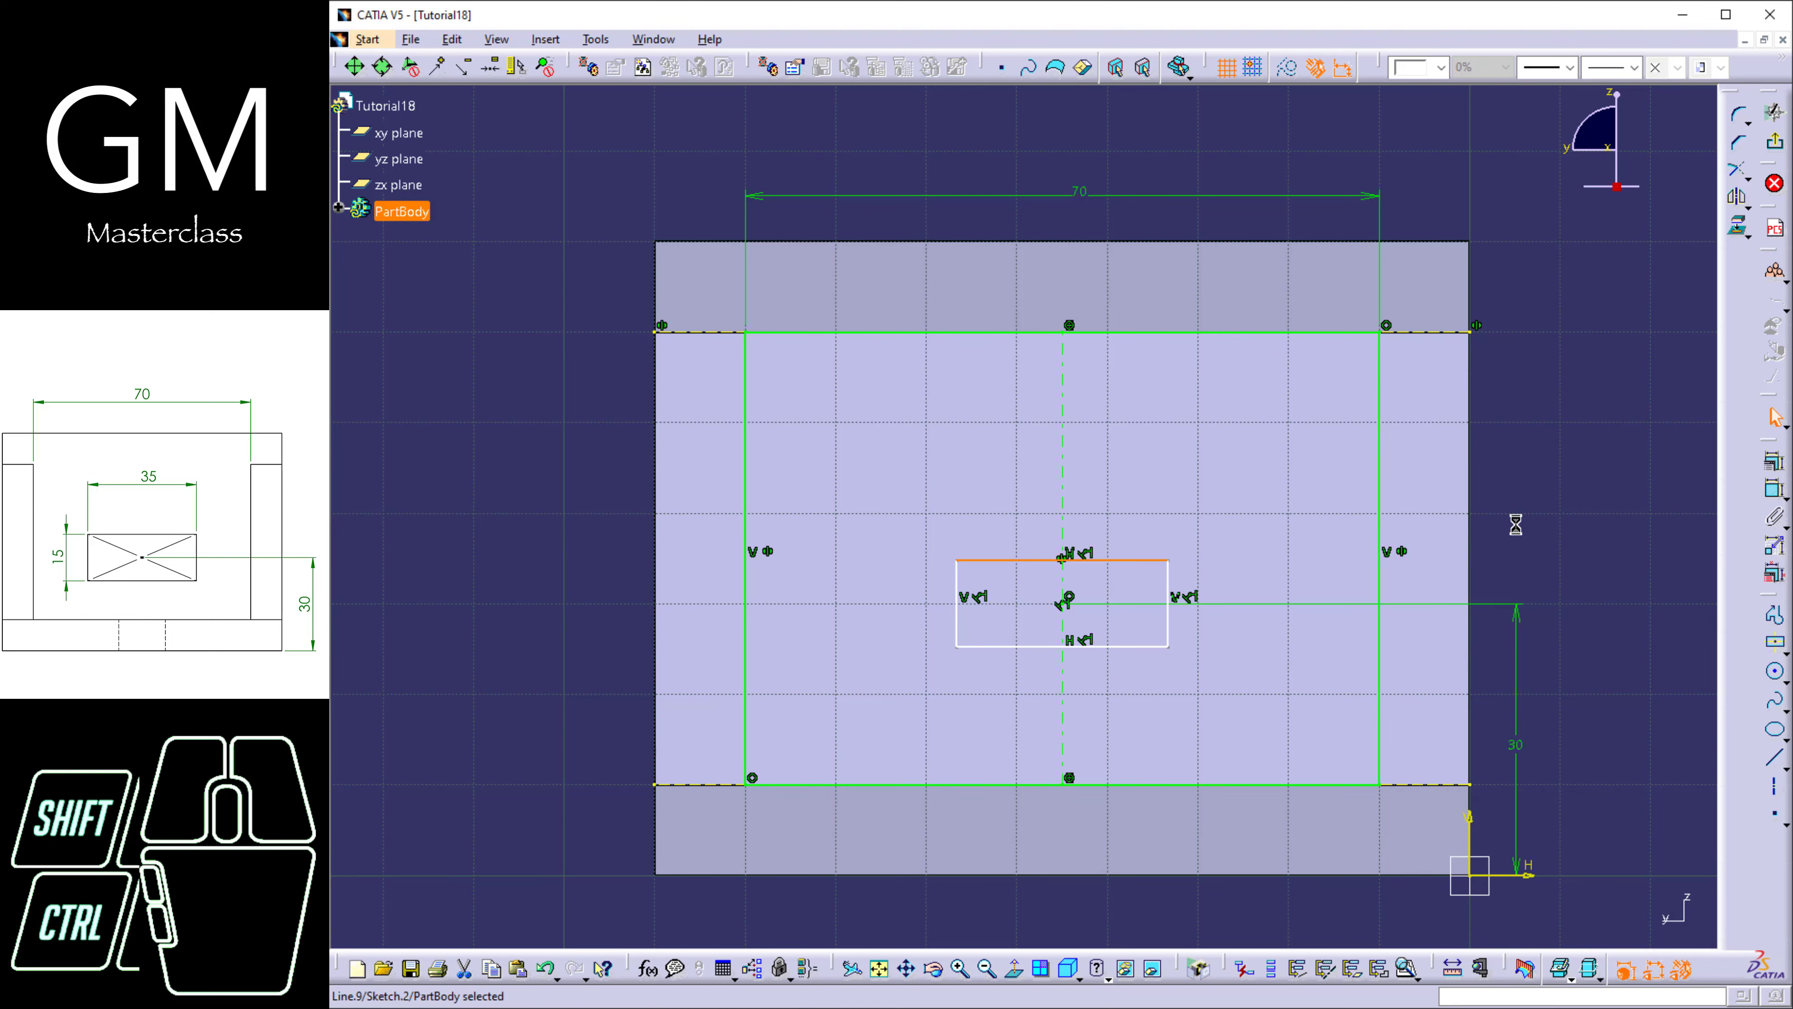
click(1775, 492)
click(1581, 492)
double_click(1584, 492)
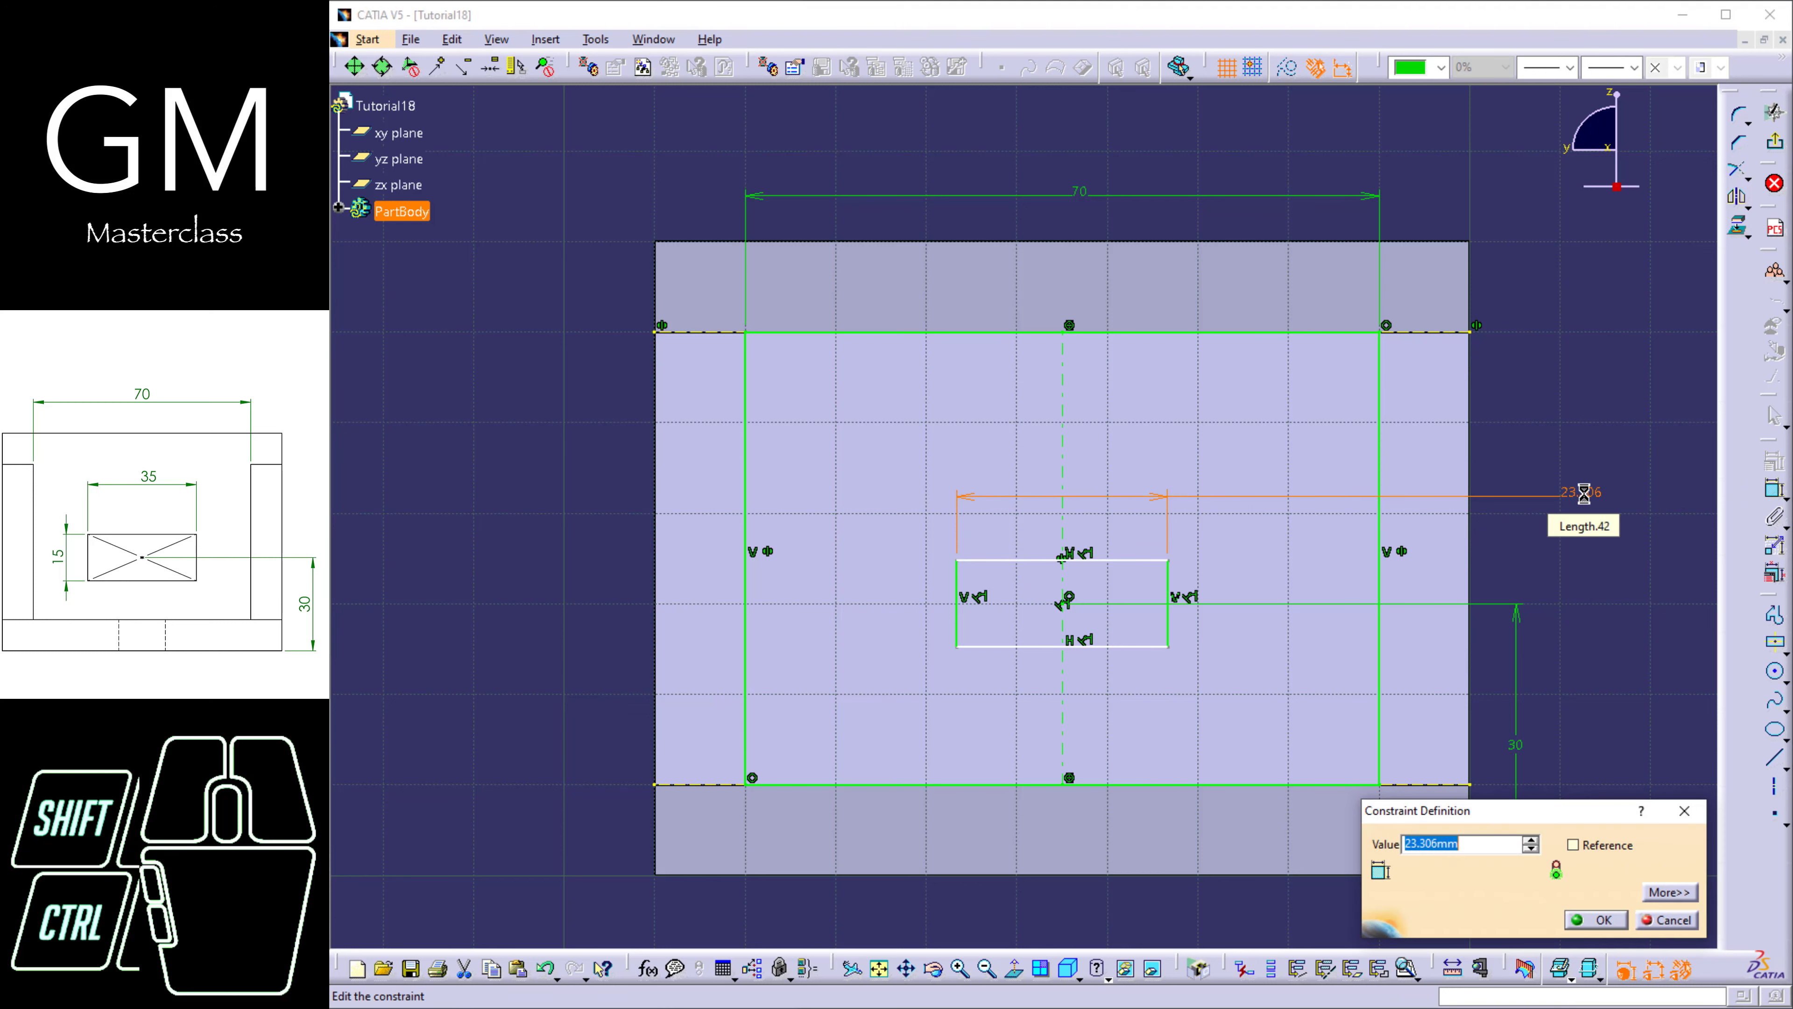
text(35)
key(Return)
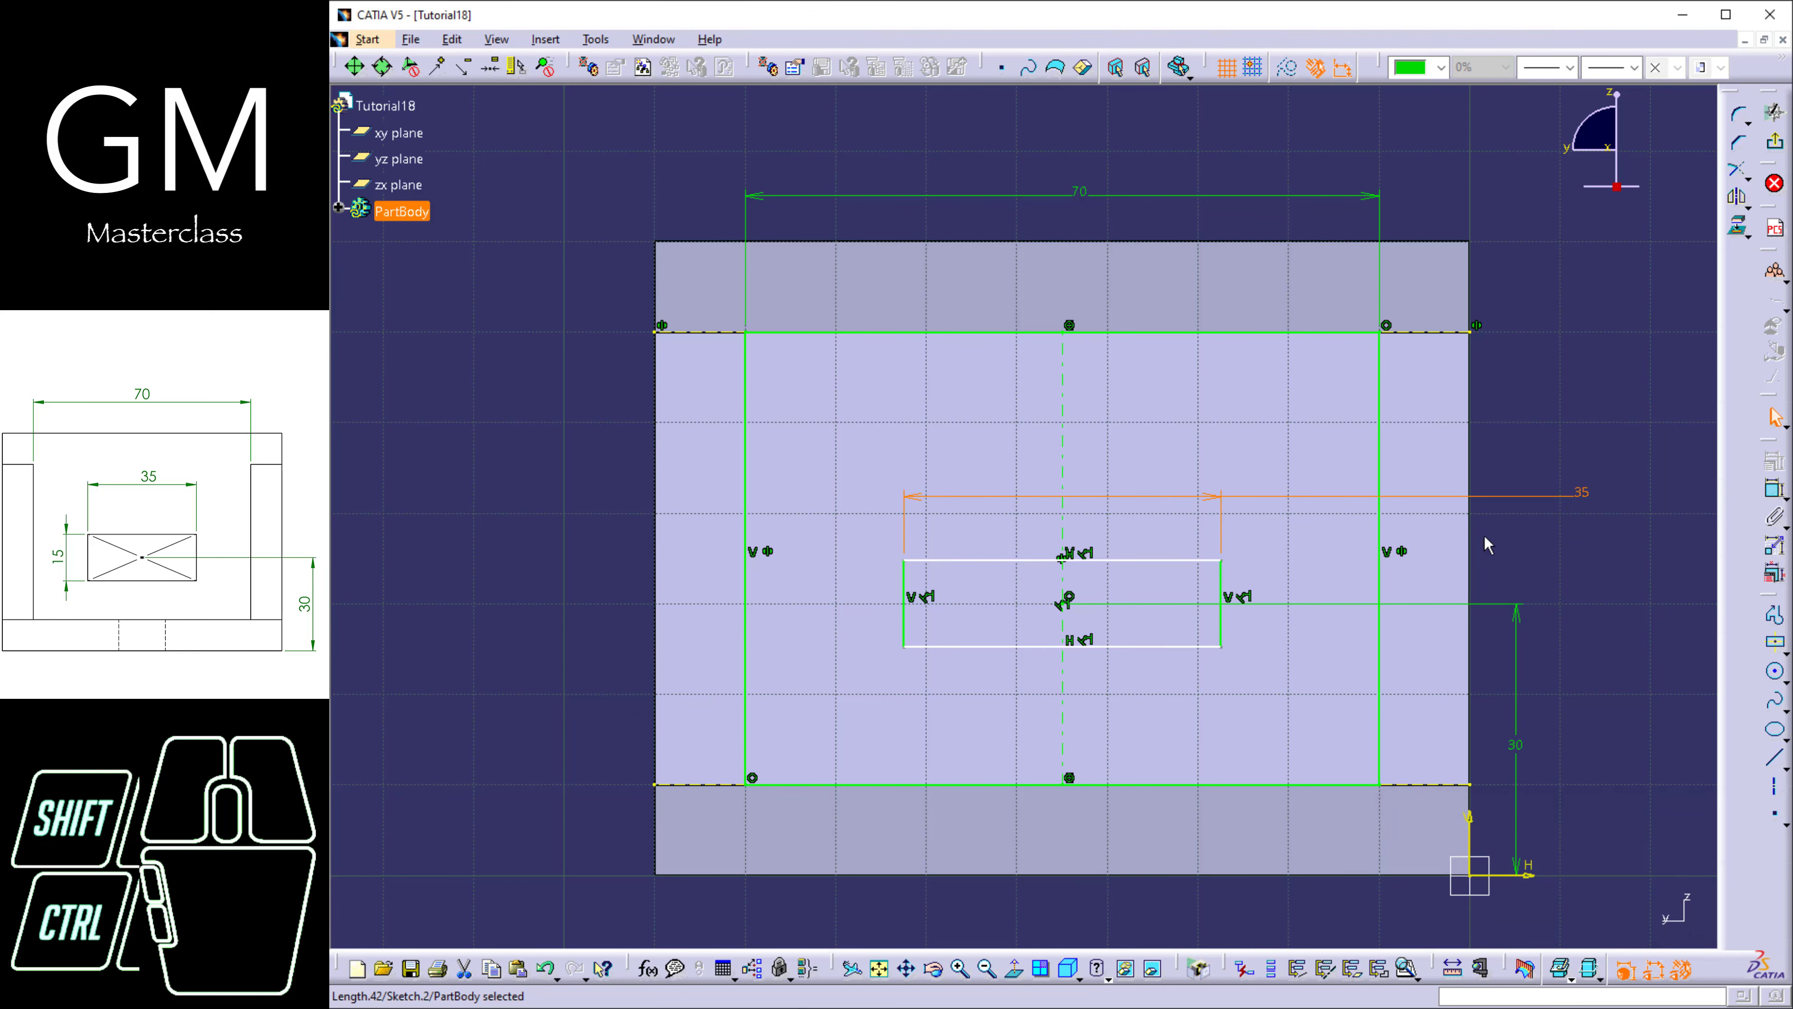
Dimension the small rectangle's height and set it to 15 mm.
click(906, 592)
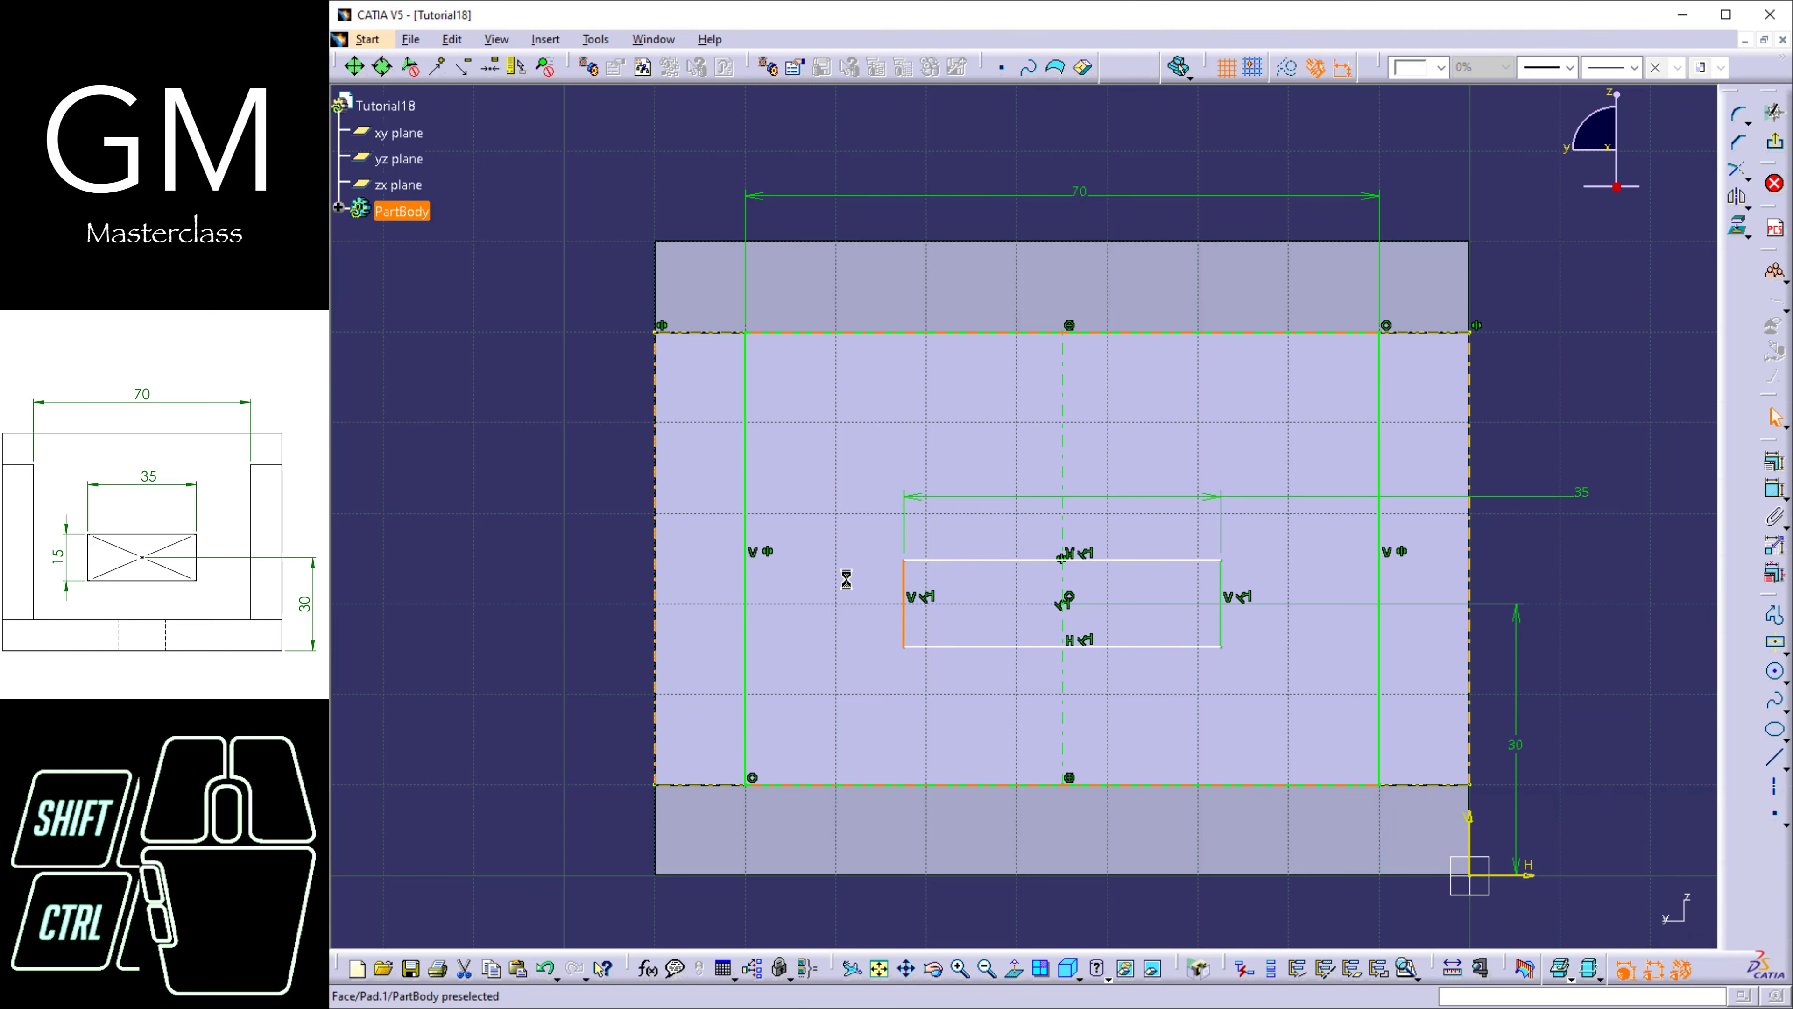
click(1776, 488)
click(426, 572)
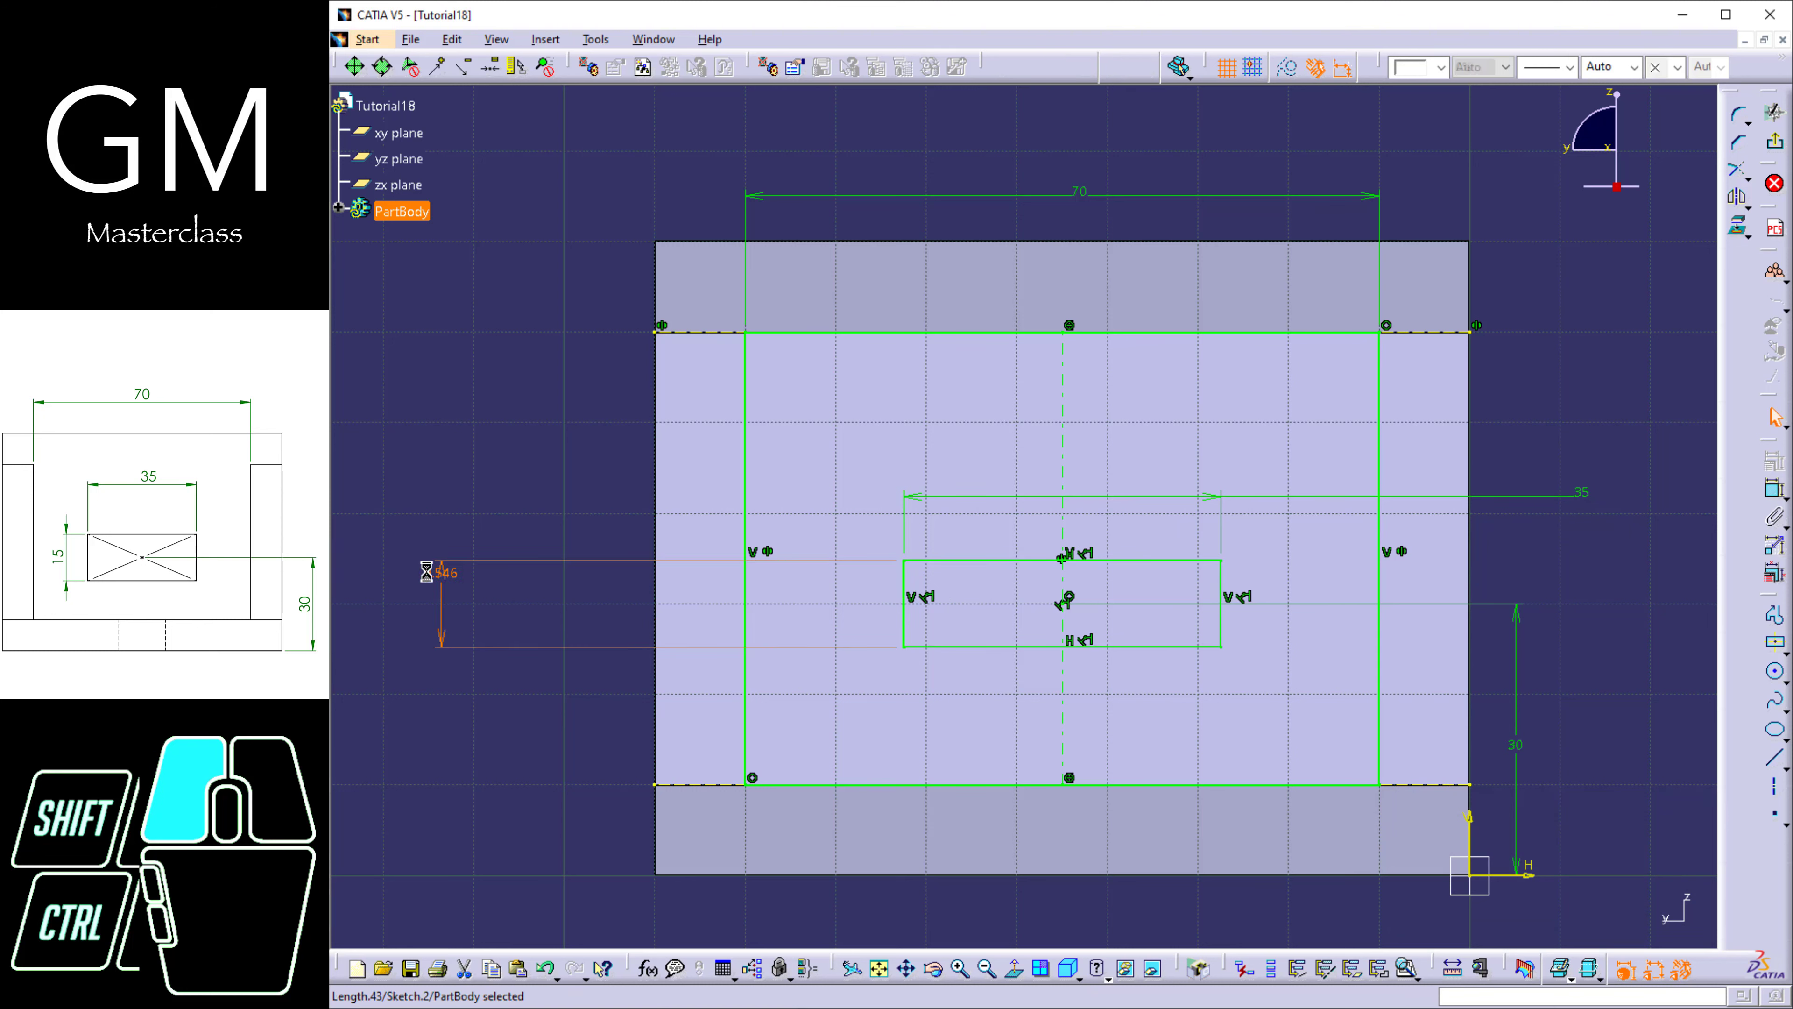
double_click(426, 572)
text(15mm)
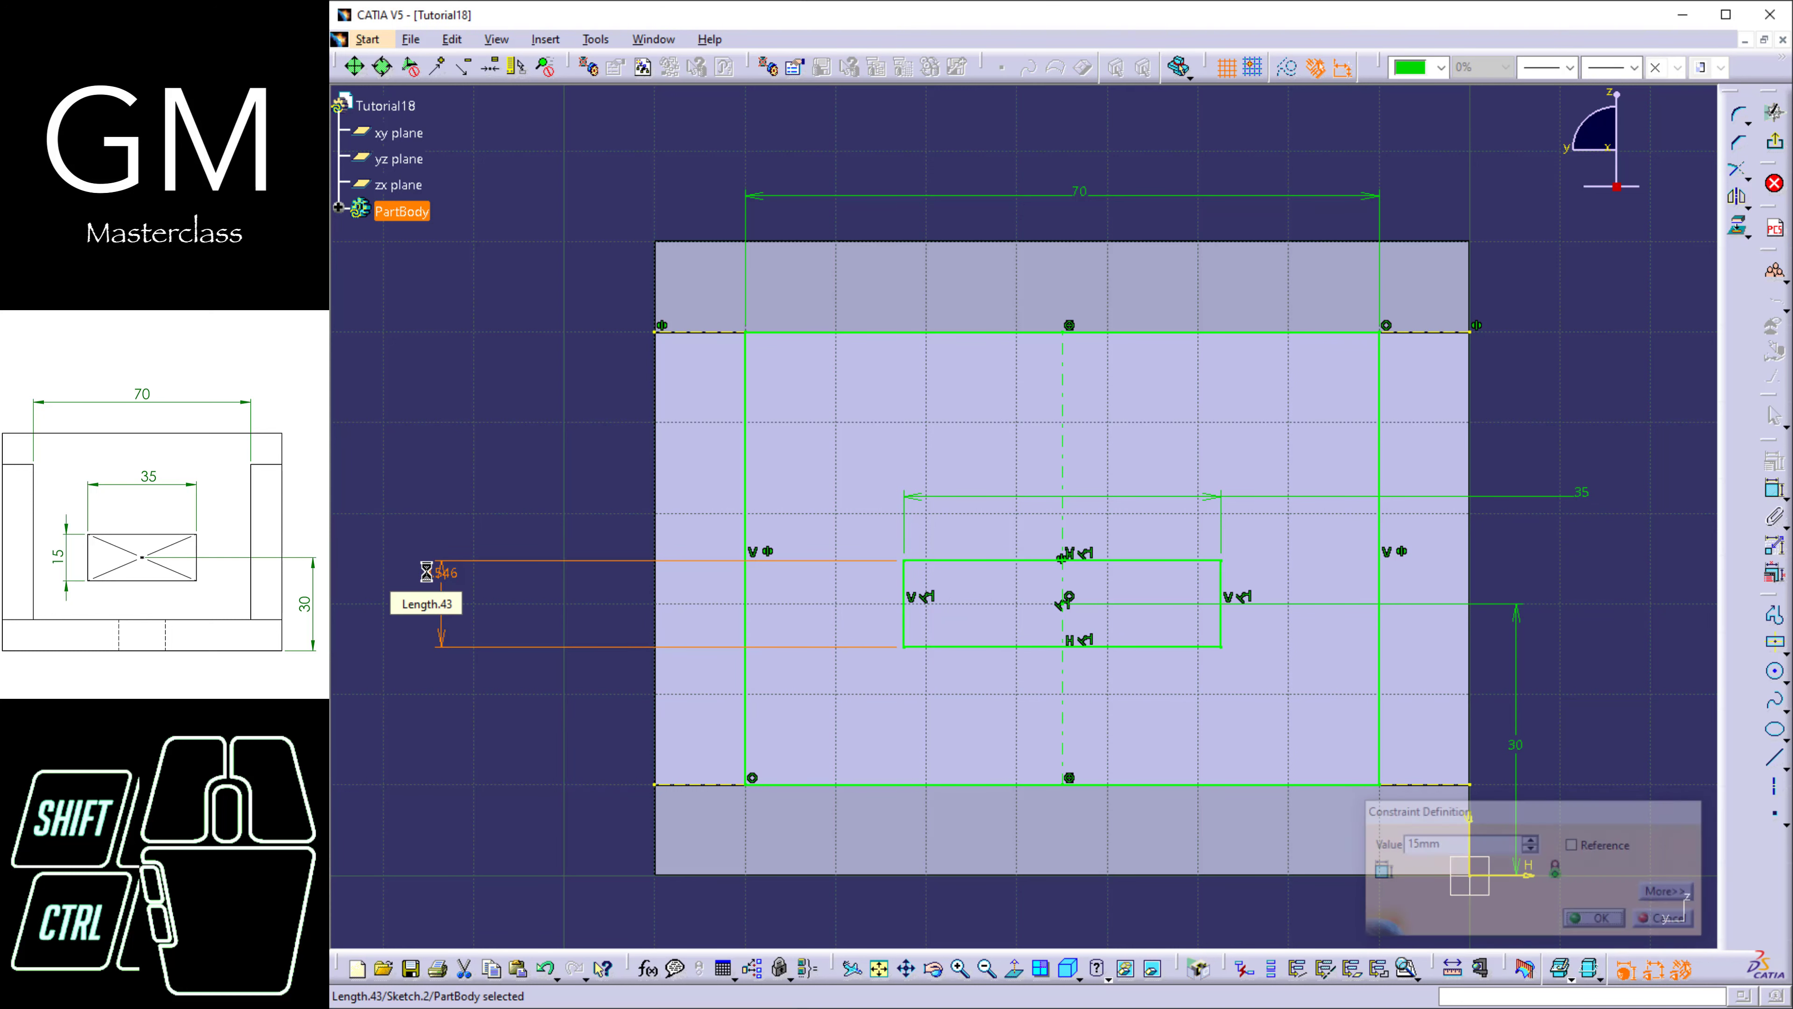
key(Return)
click(466, 451)
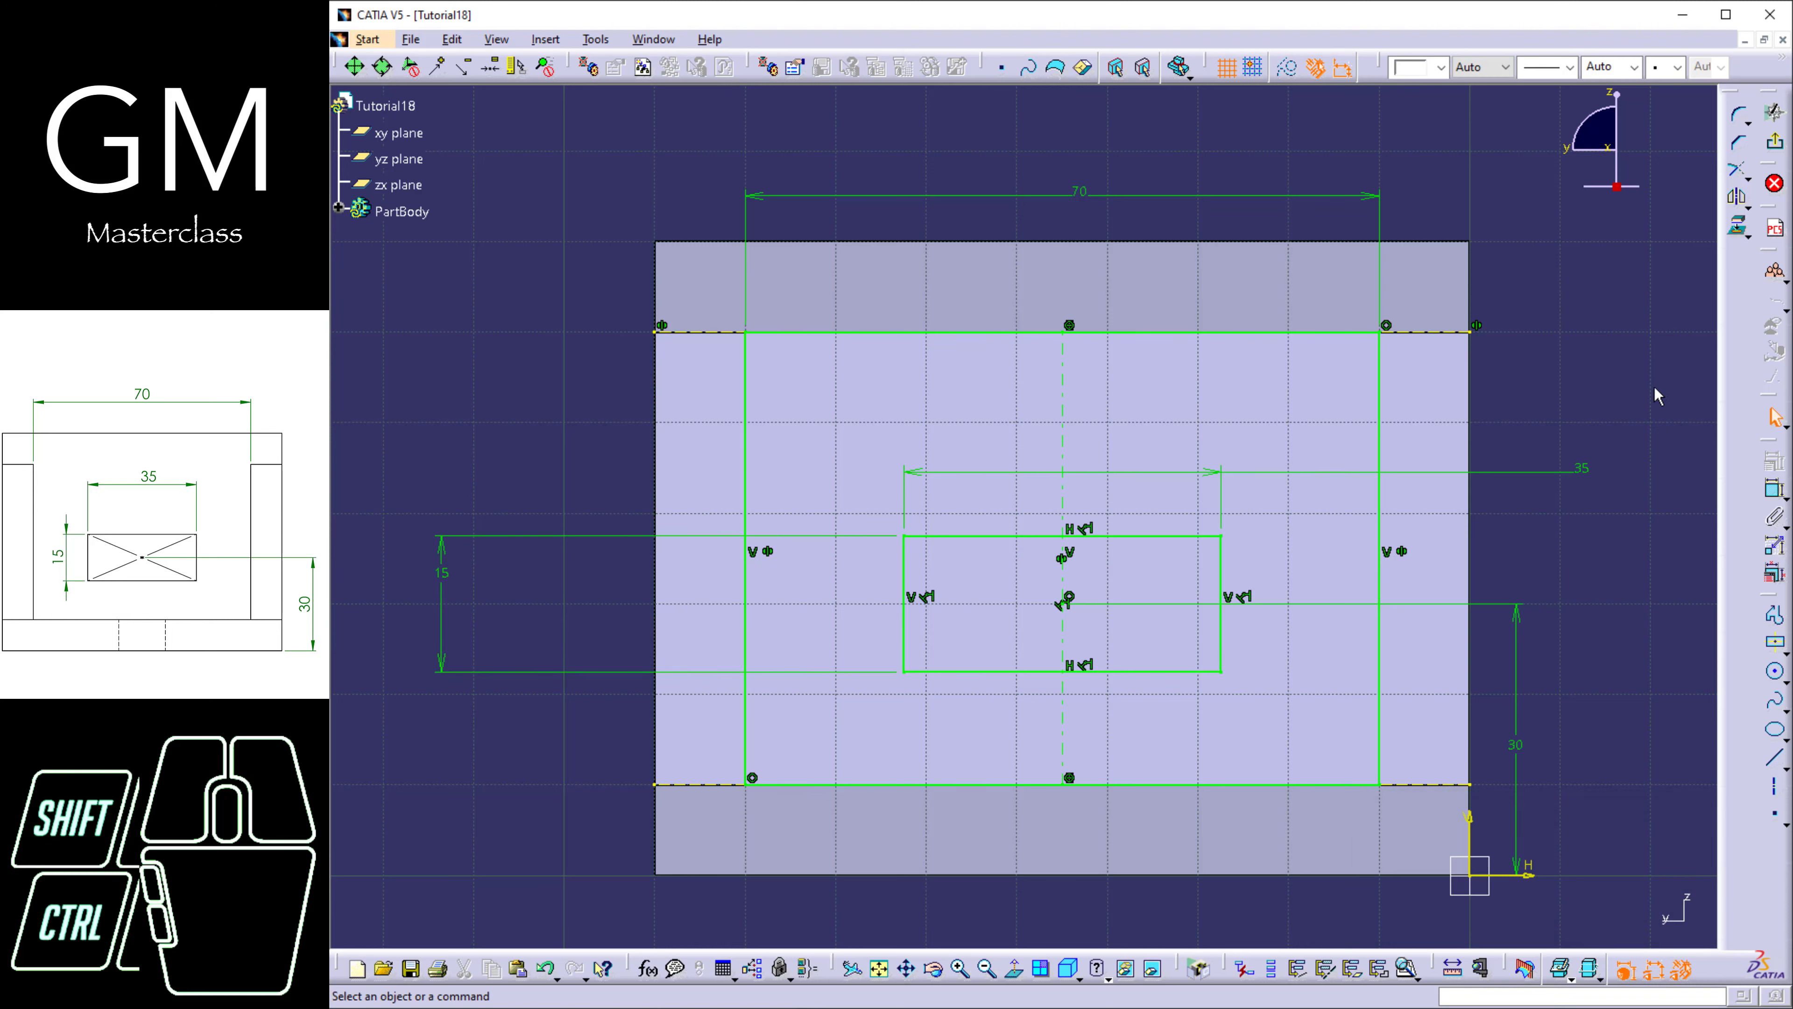
Finish the sketch and start a Multi-Pocket using the two-rectangle sketch as its profile.
click(1775, 149)
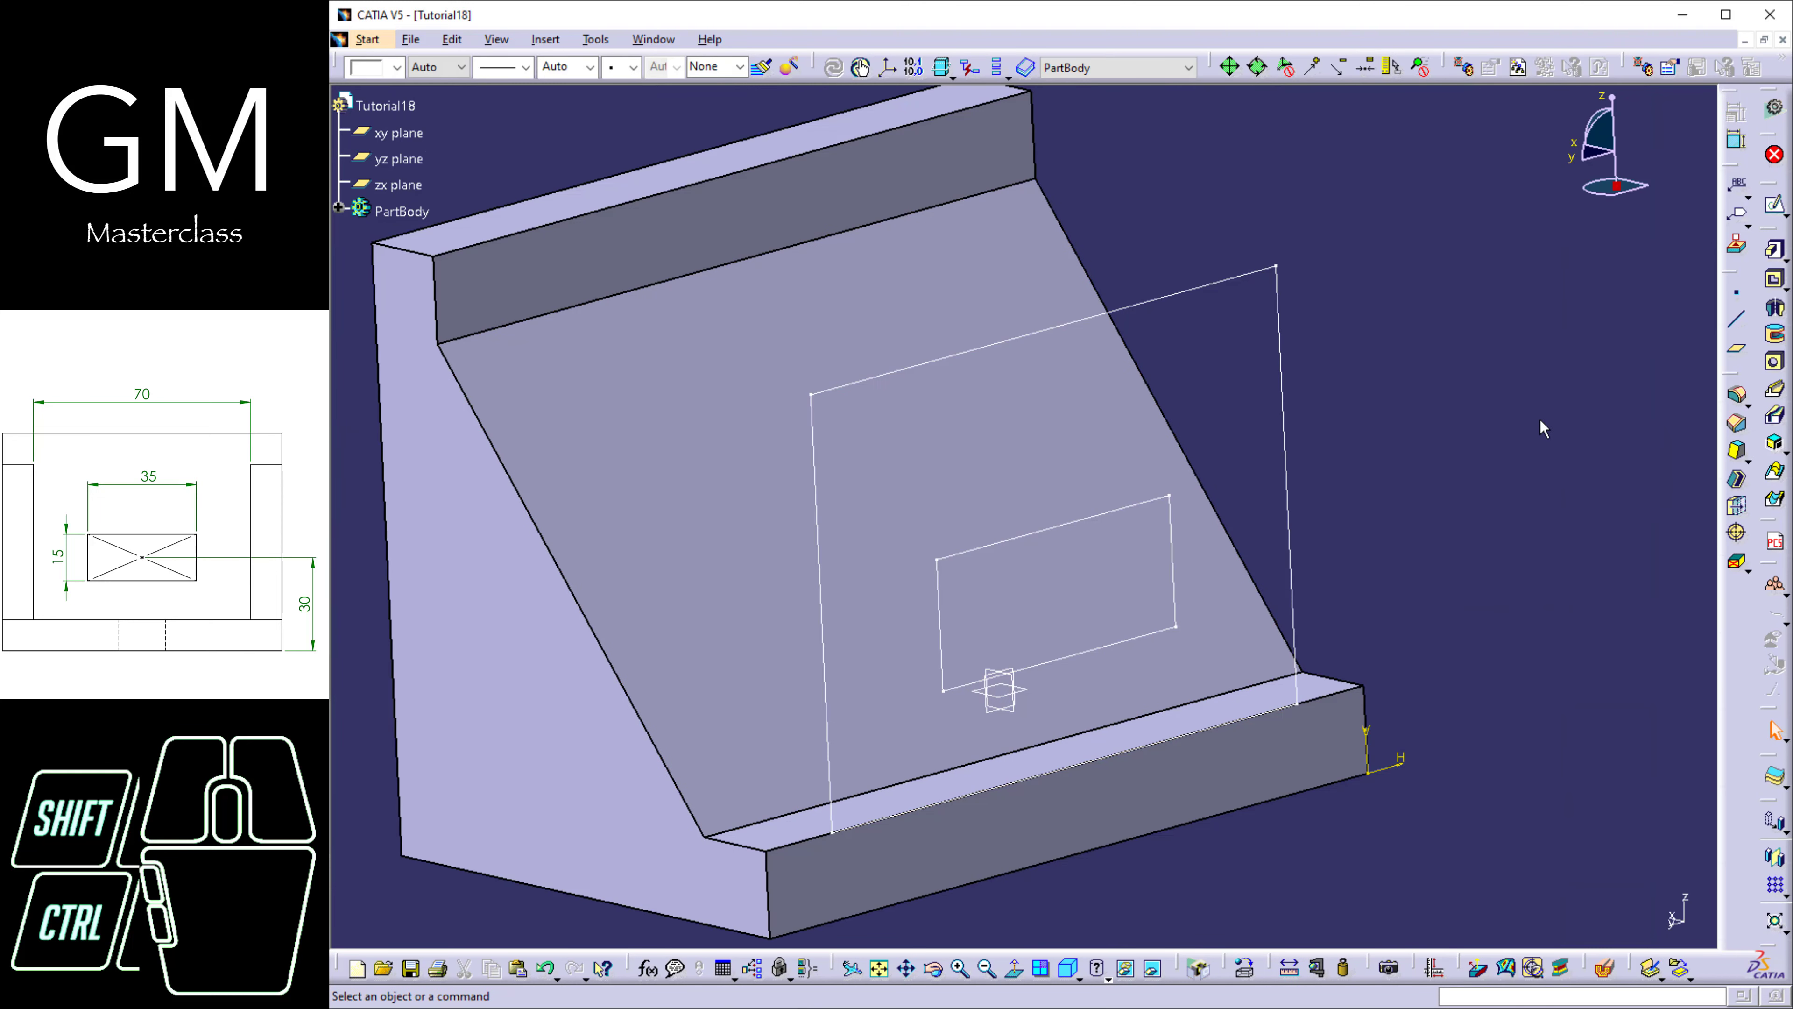
click(1786, 285)
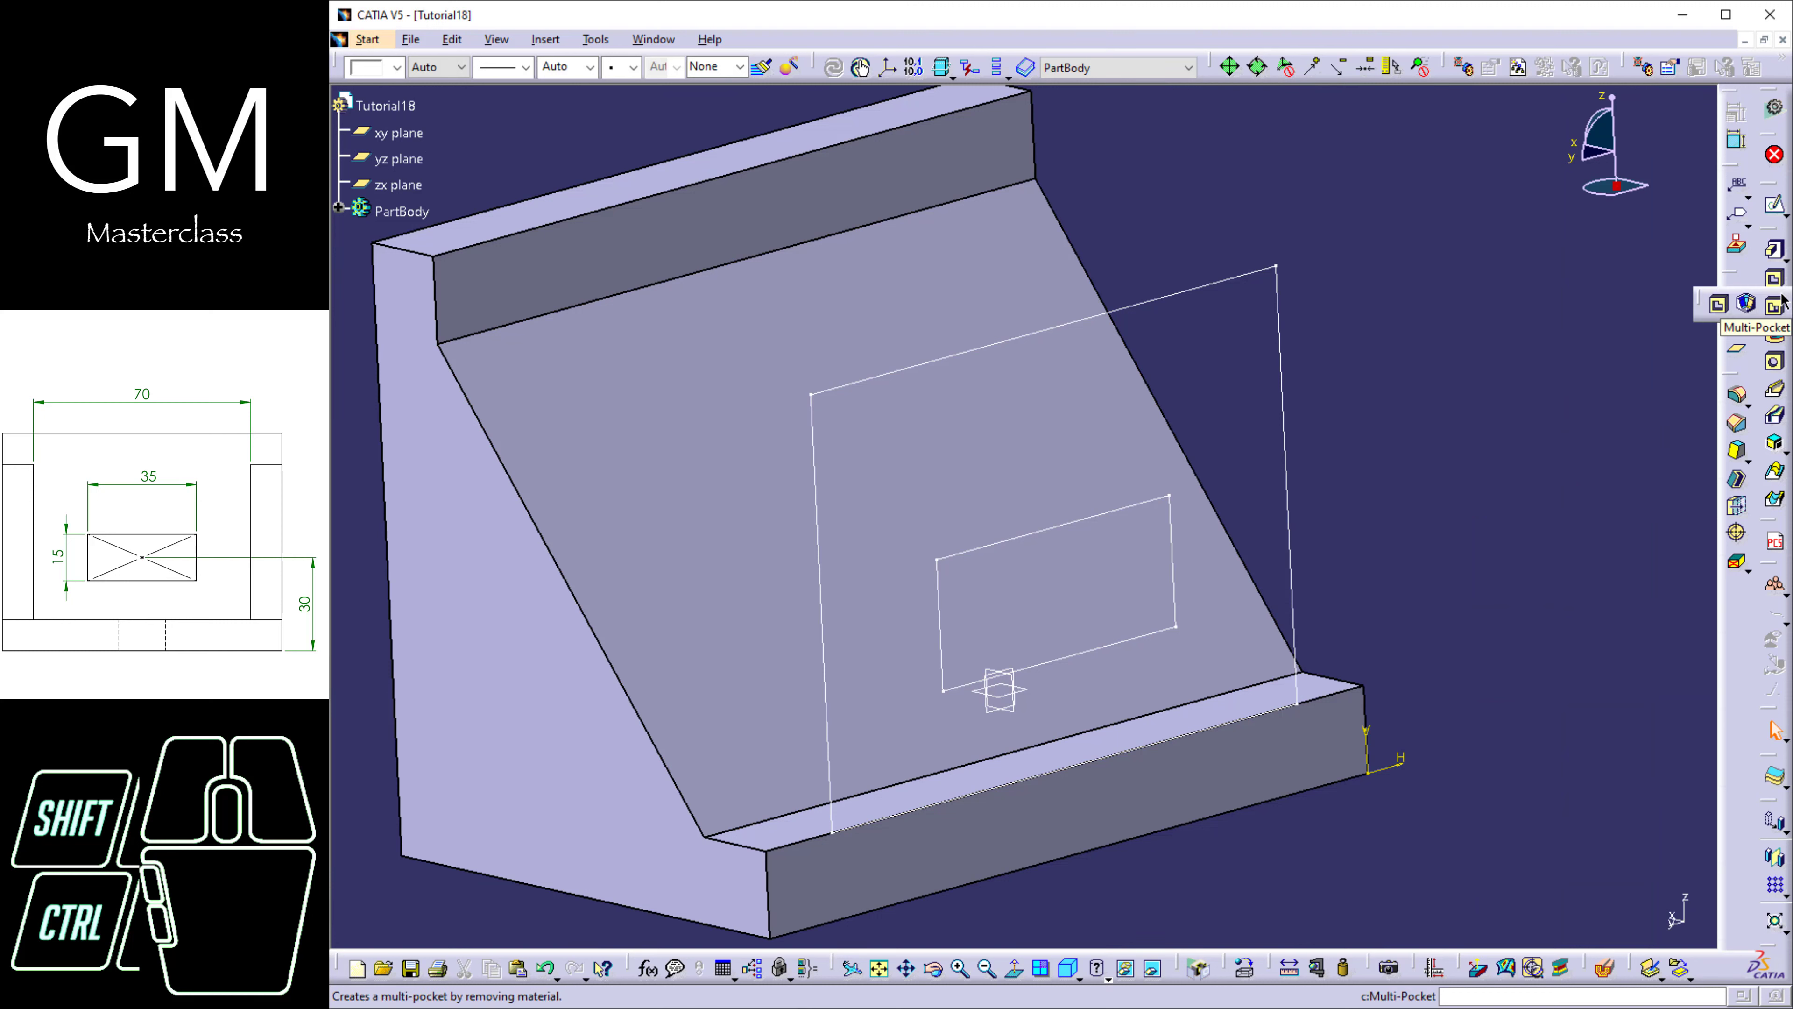
click(1776, 305)
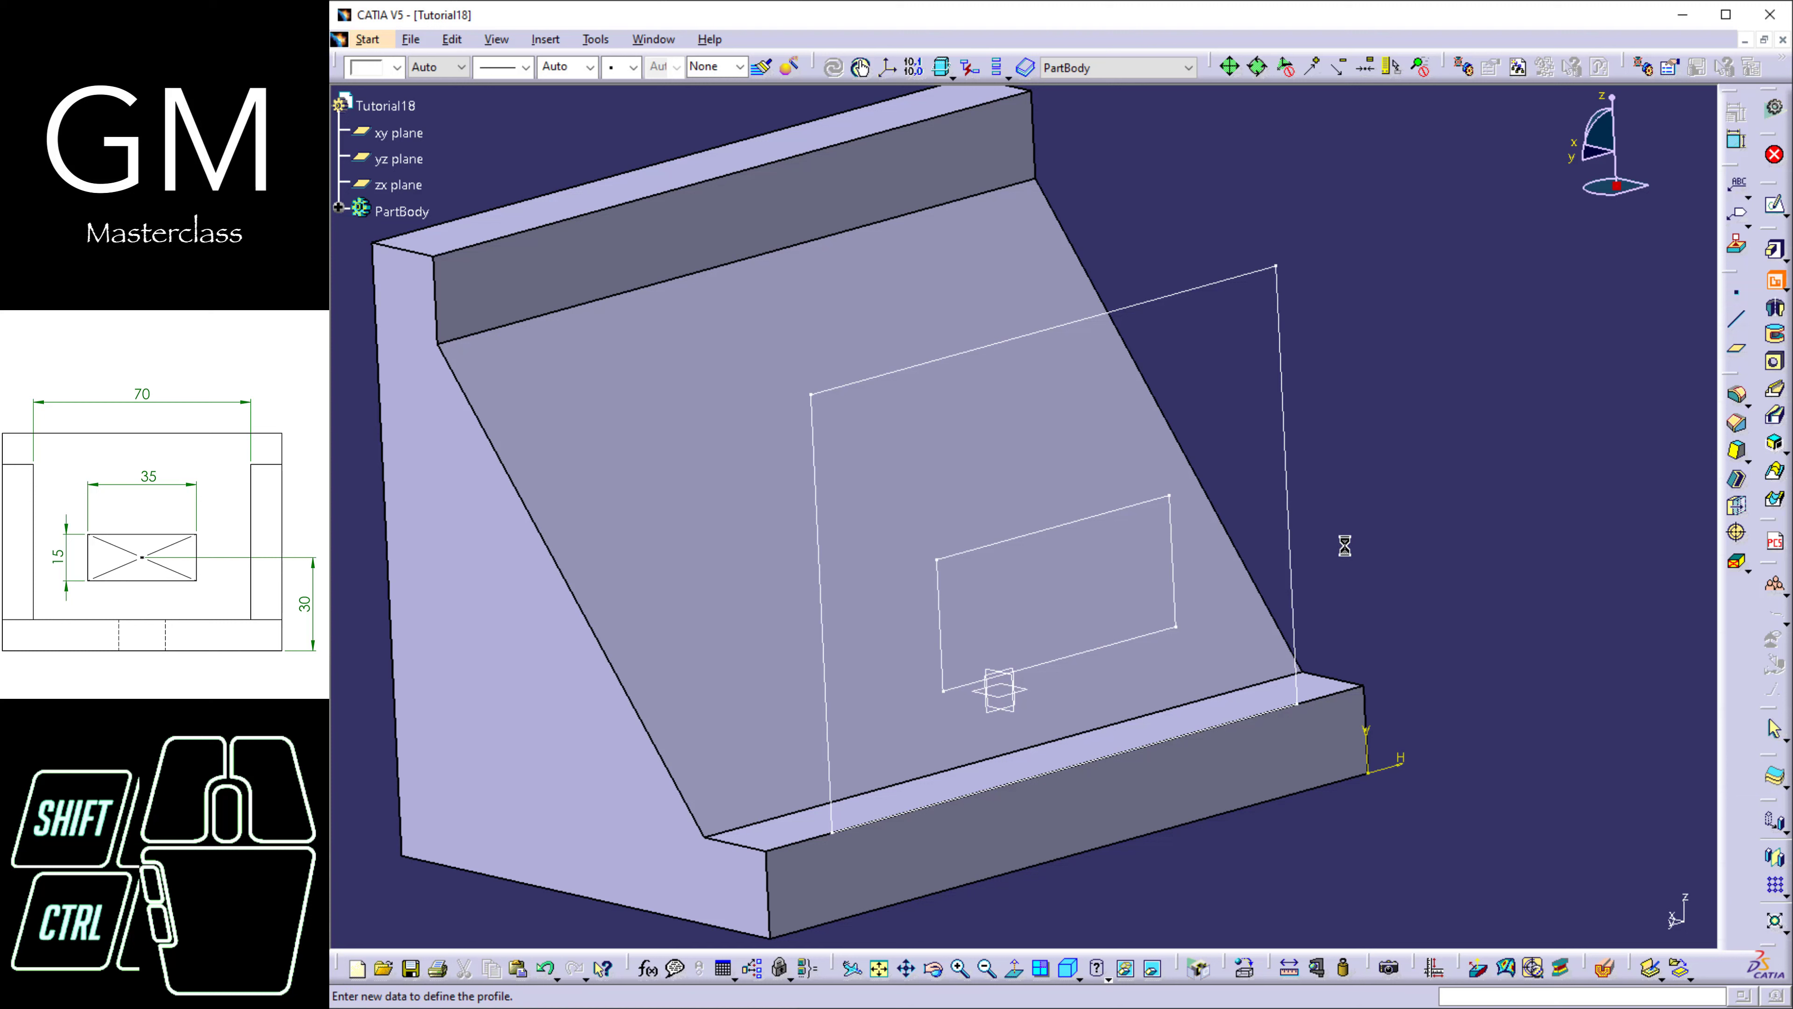
click(1295, 522)
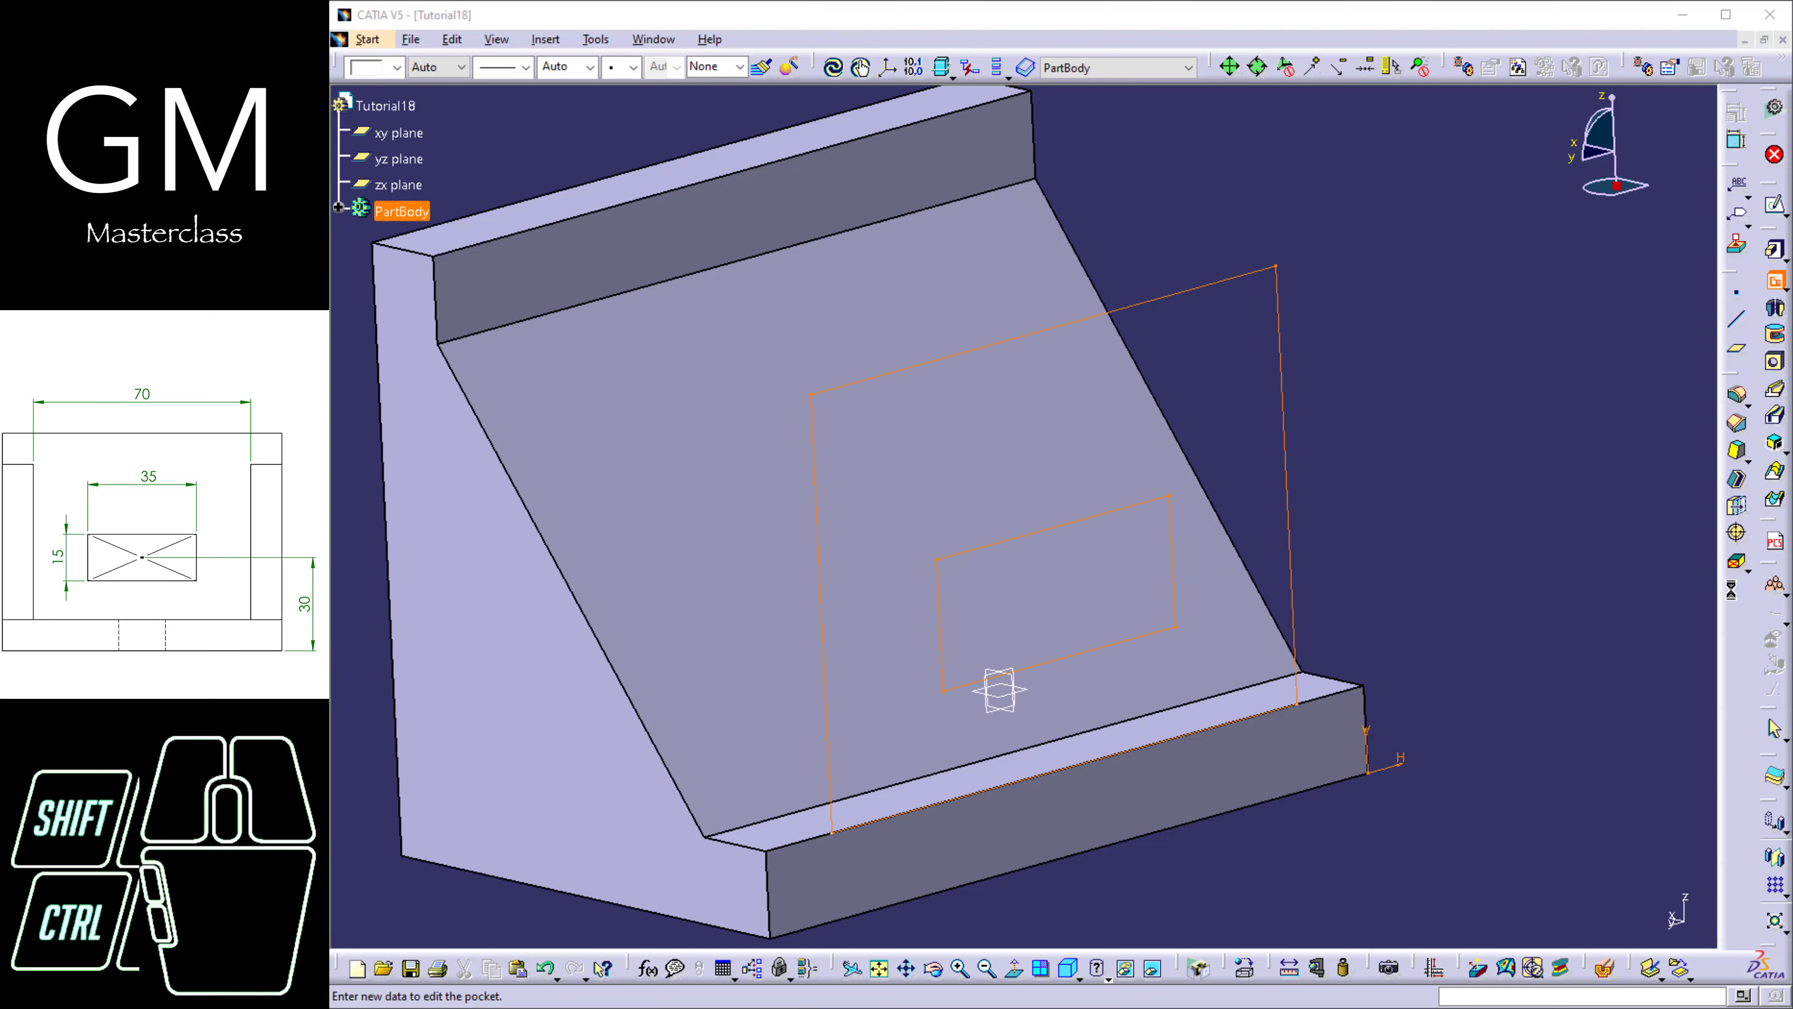
Switch between the two extrusion domains to identify which sketch region each one covers.
click(1611, 721)
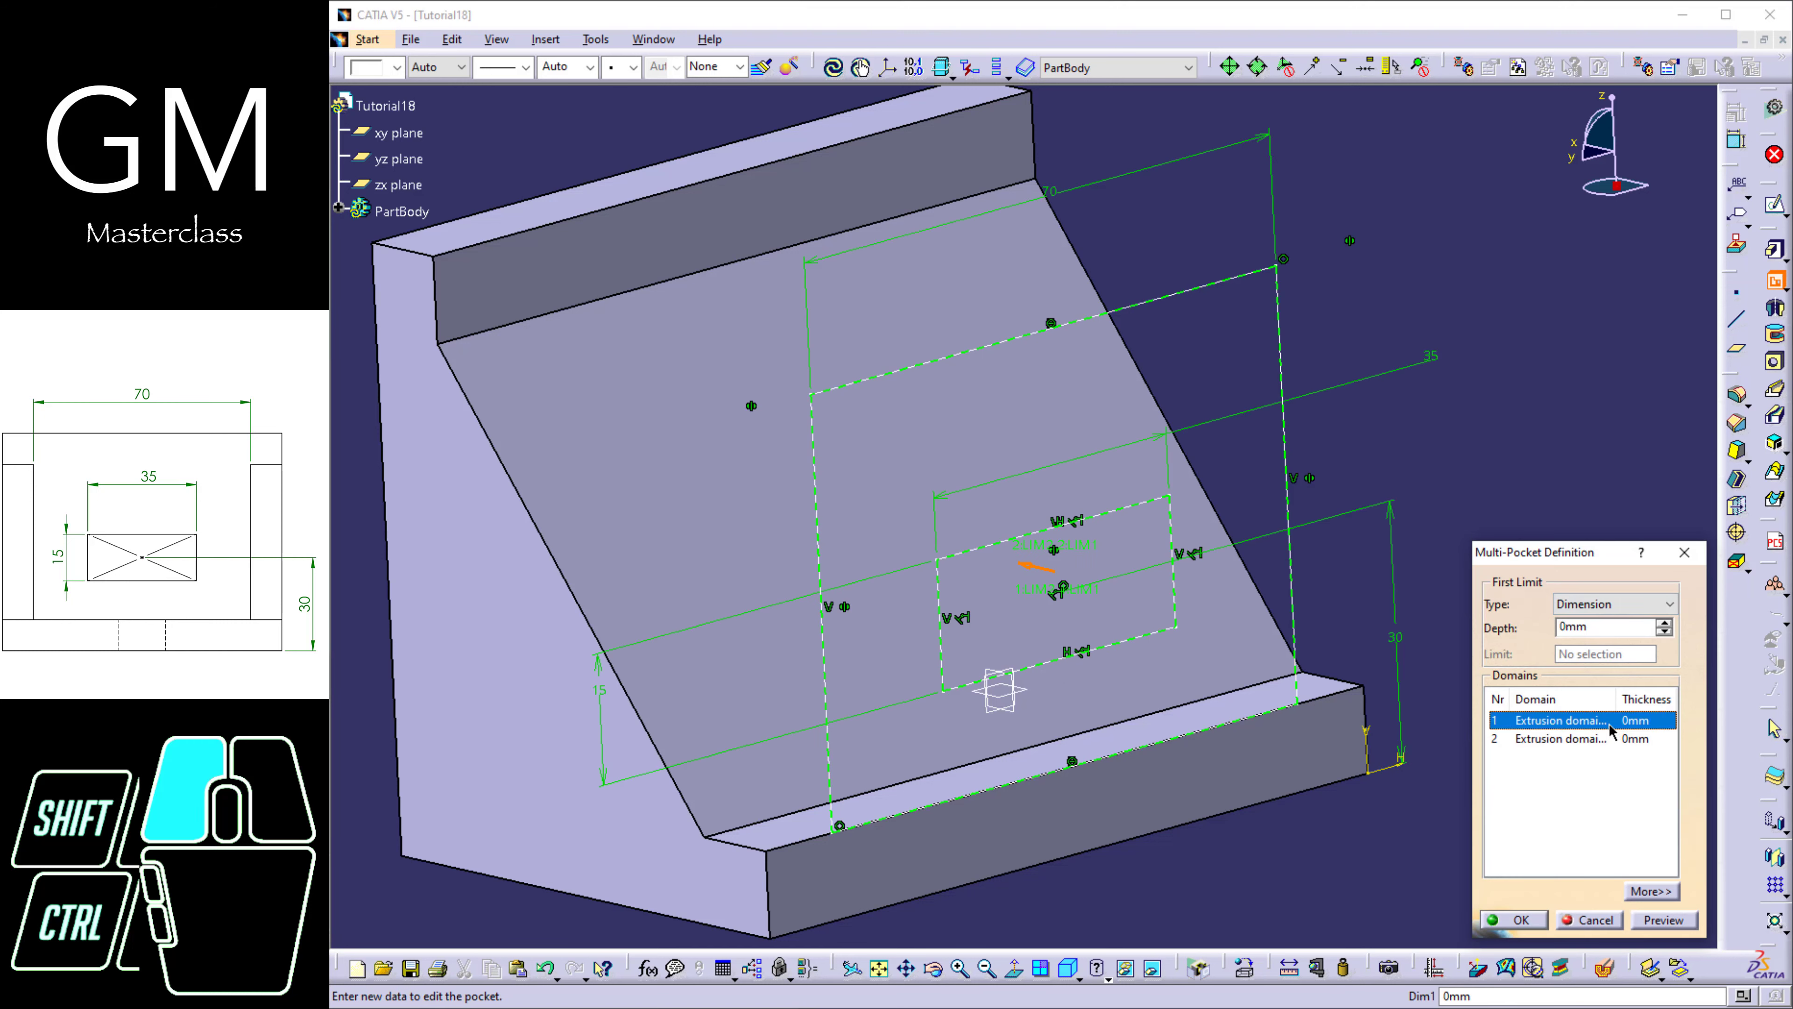
click(1602, 738)
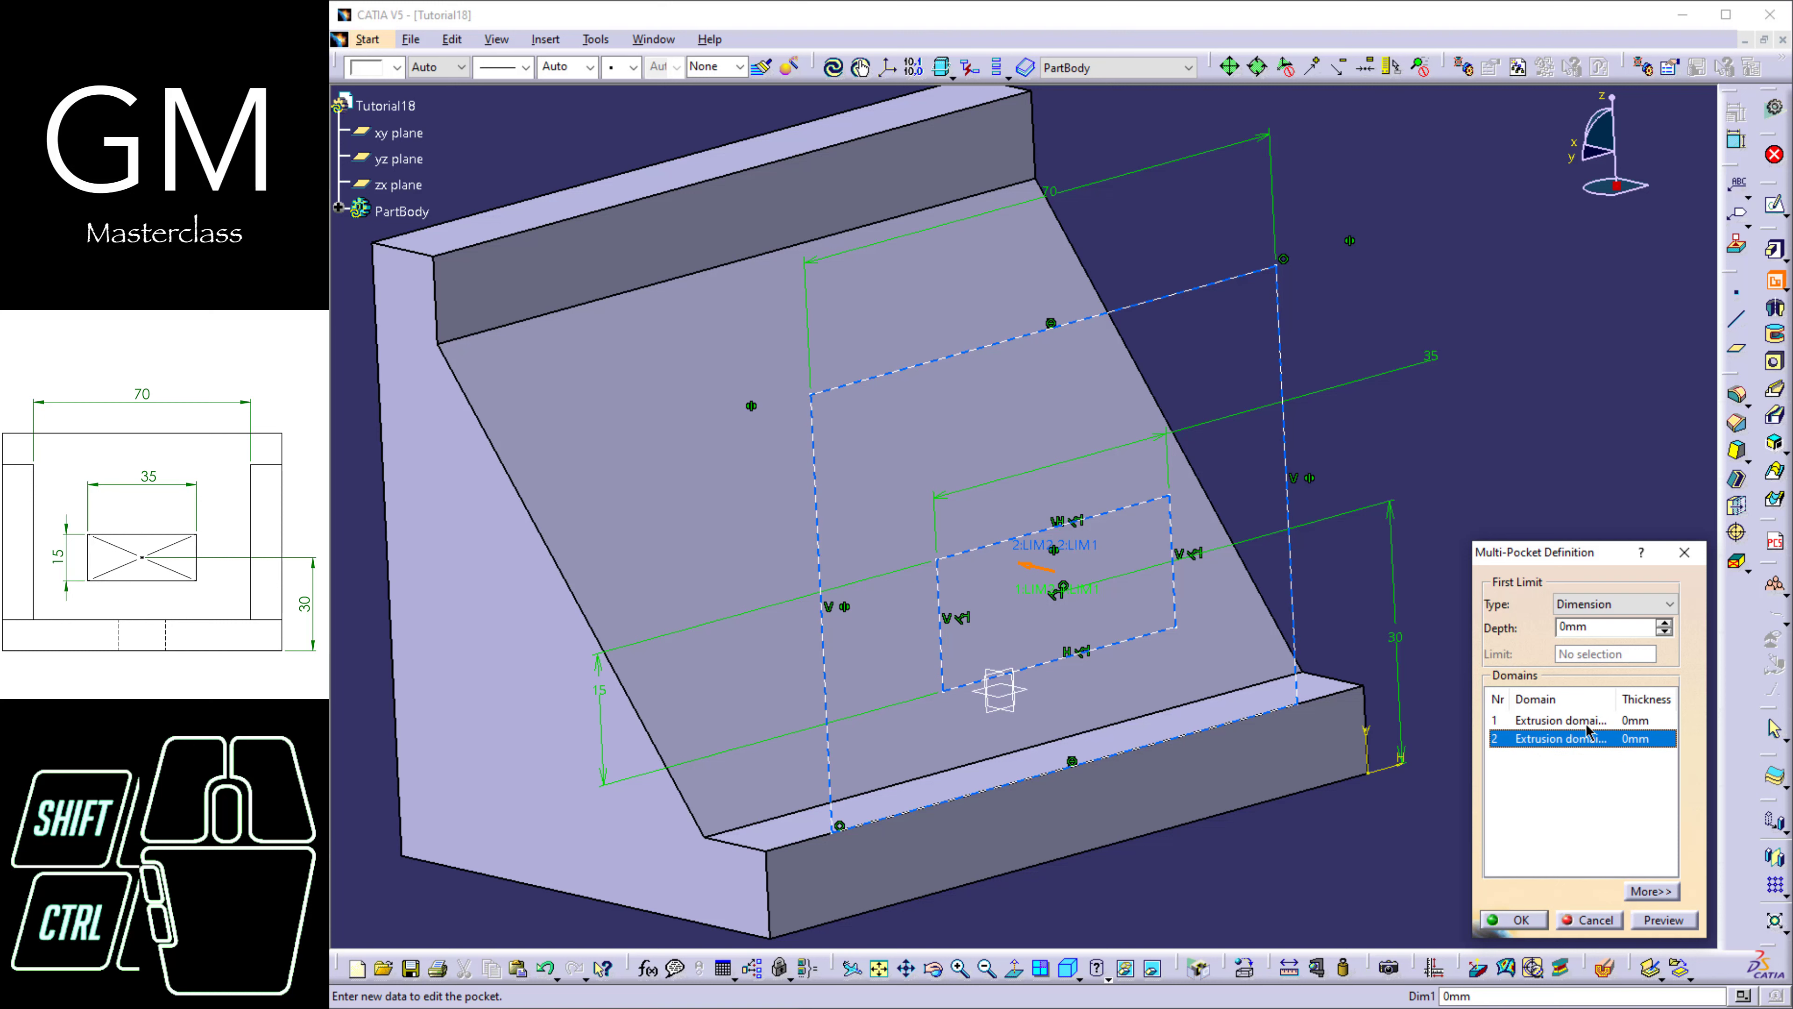
click(1592, 721)
click(1585, 739)
click(1575, 720)
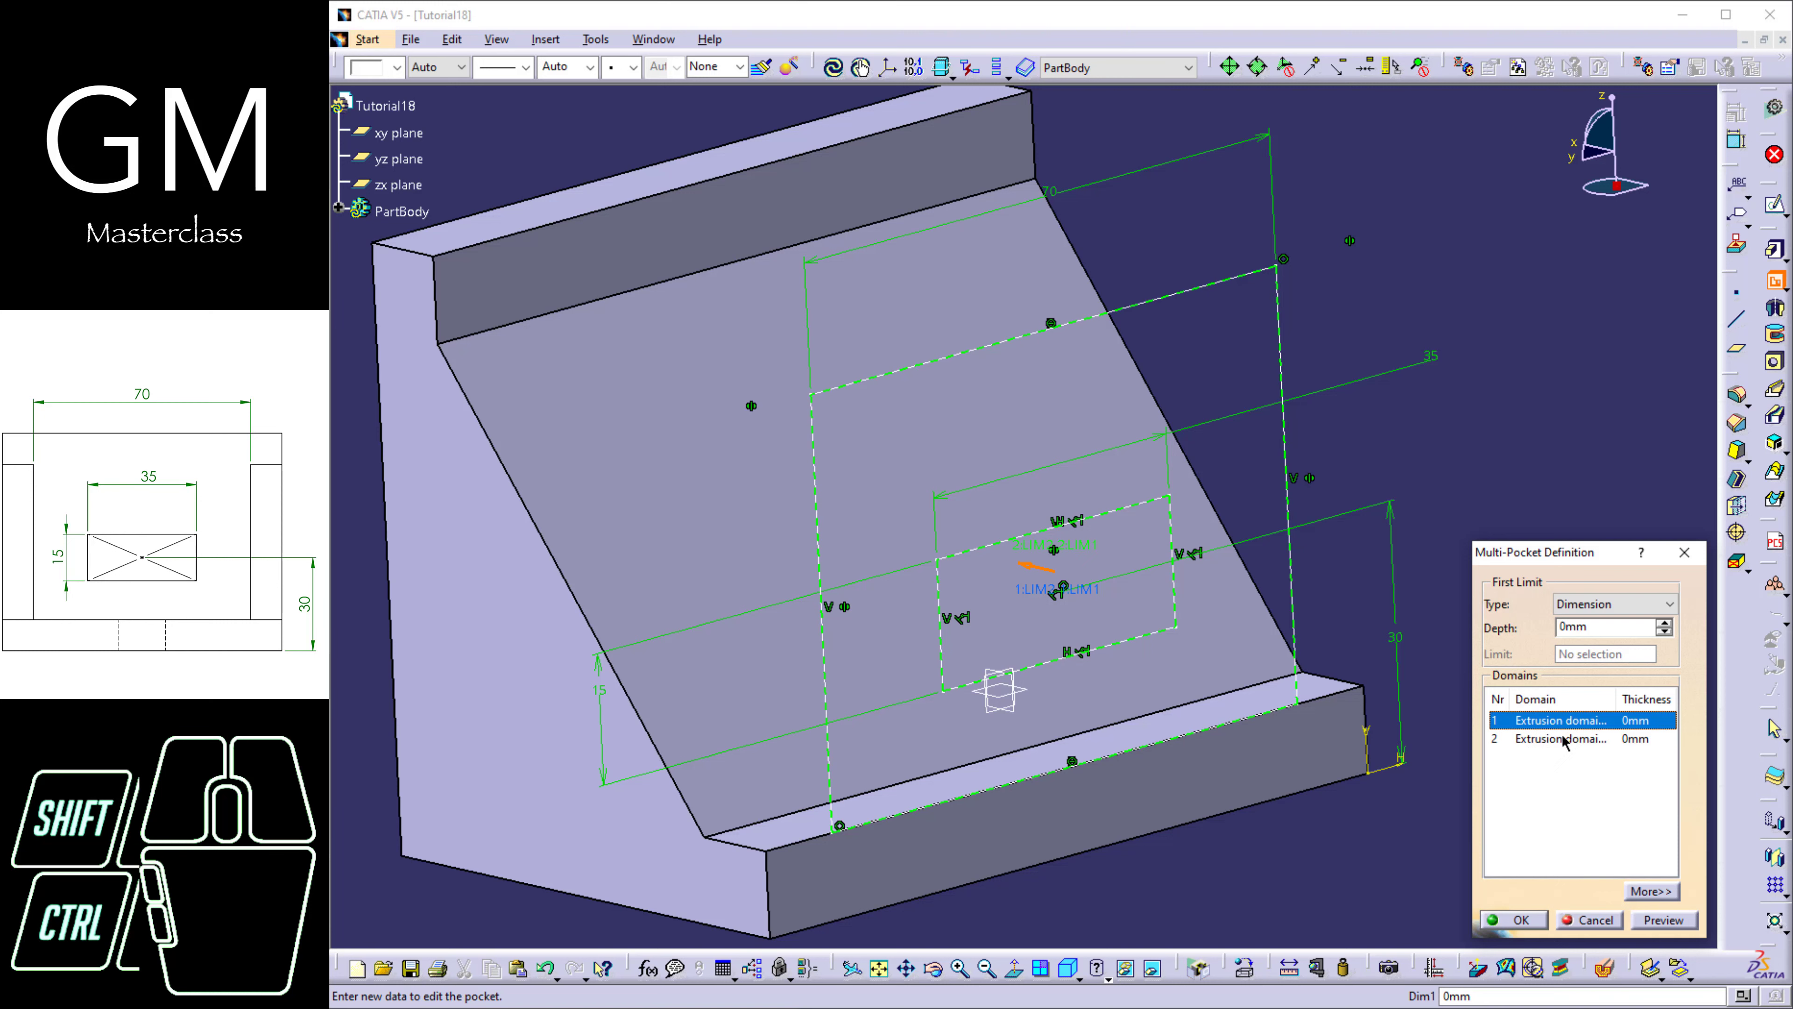
click(1563, 731)
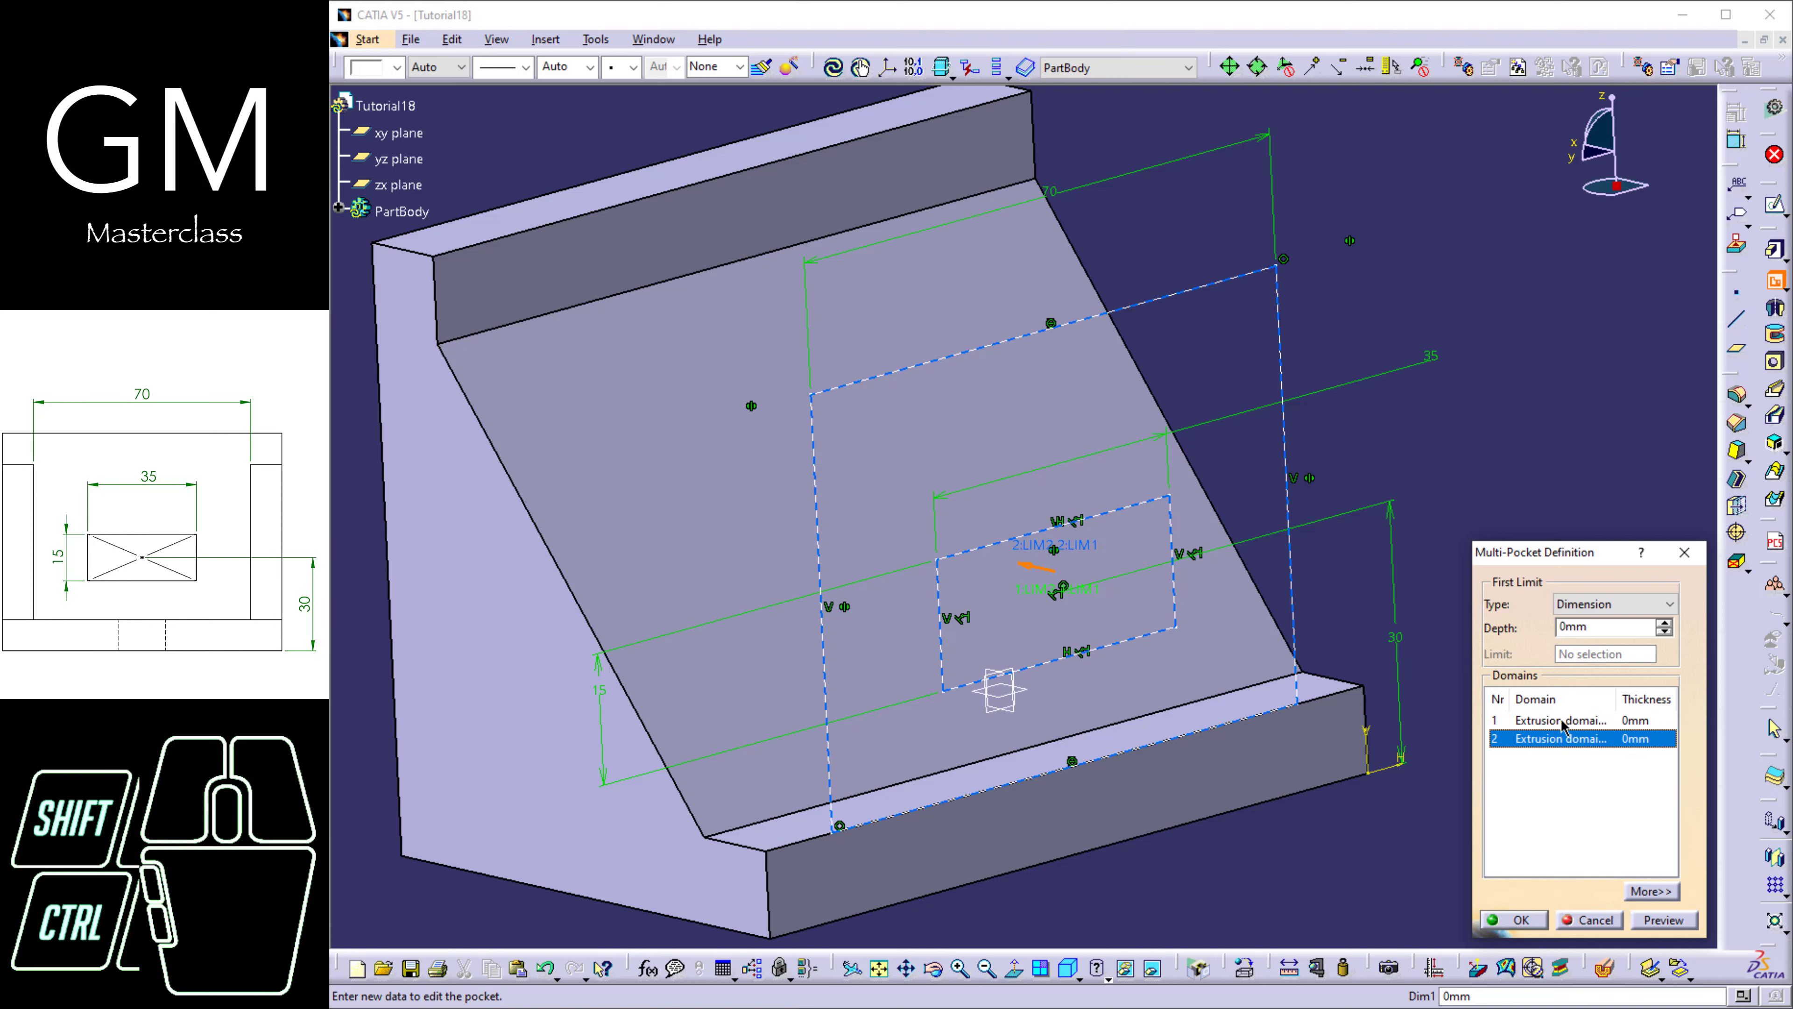
click(1563, 721)
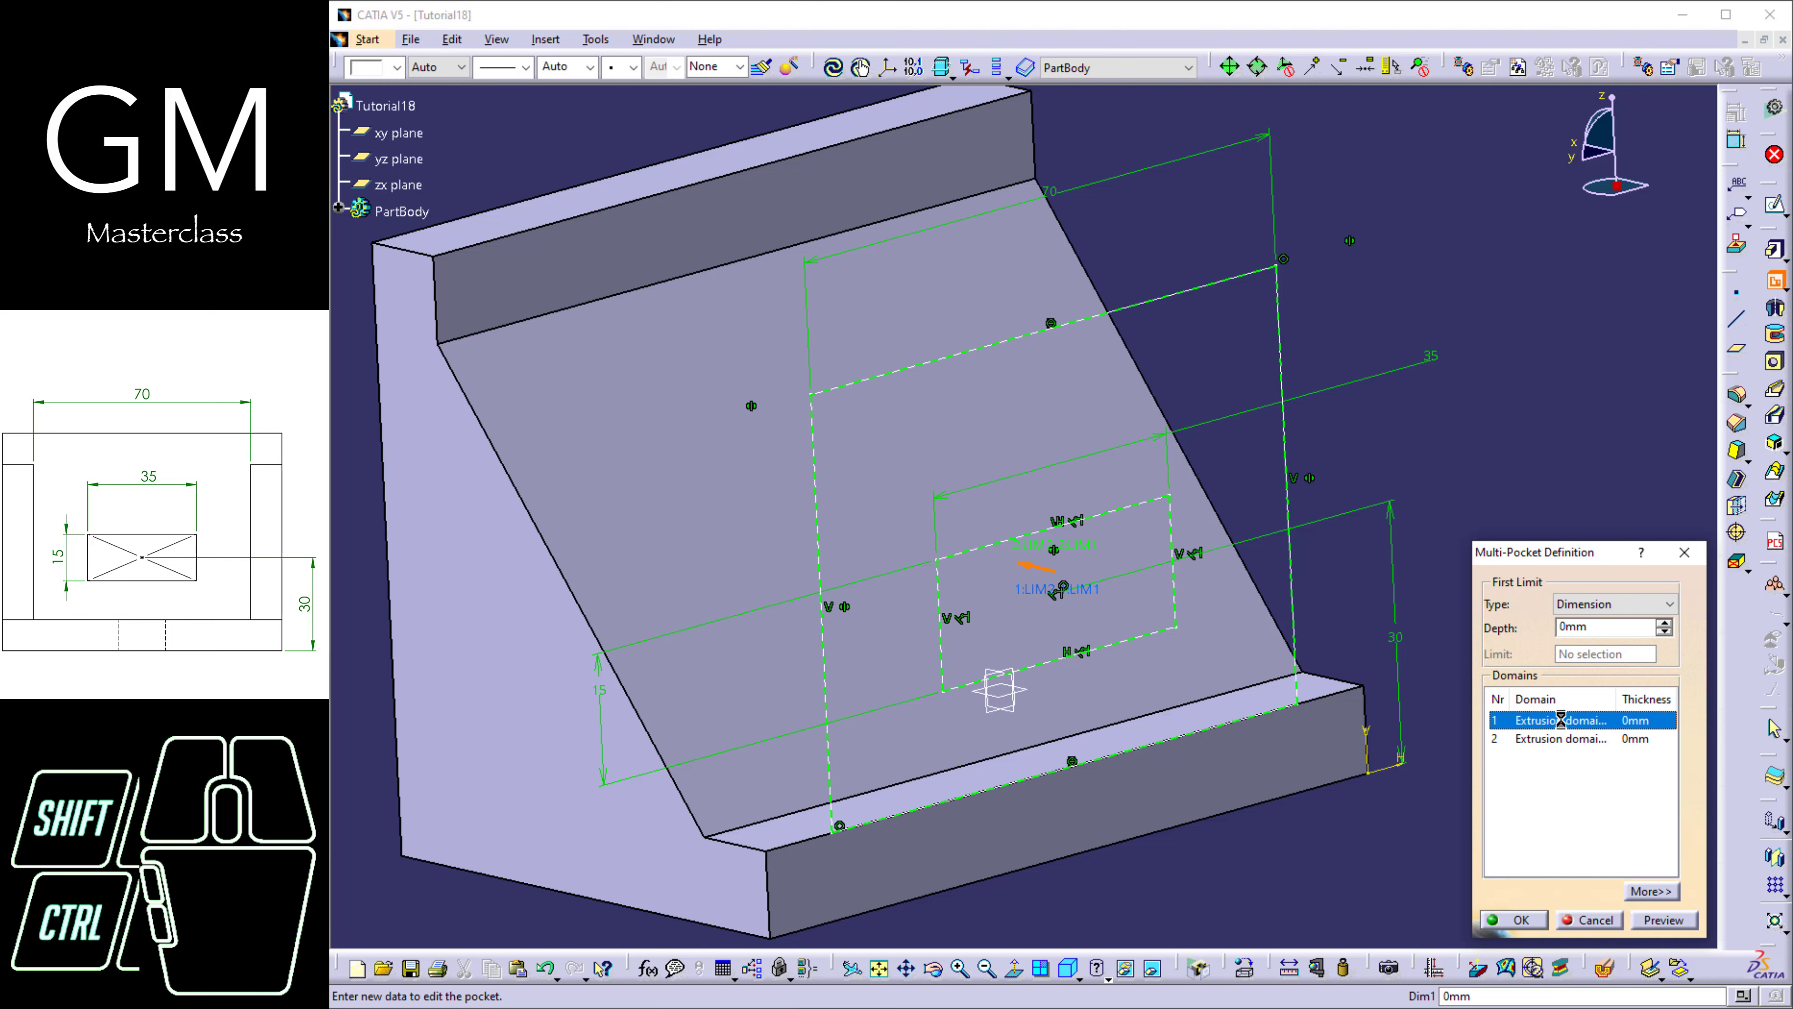
click(1560, 738)
click(1559, 721)
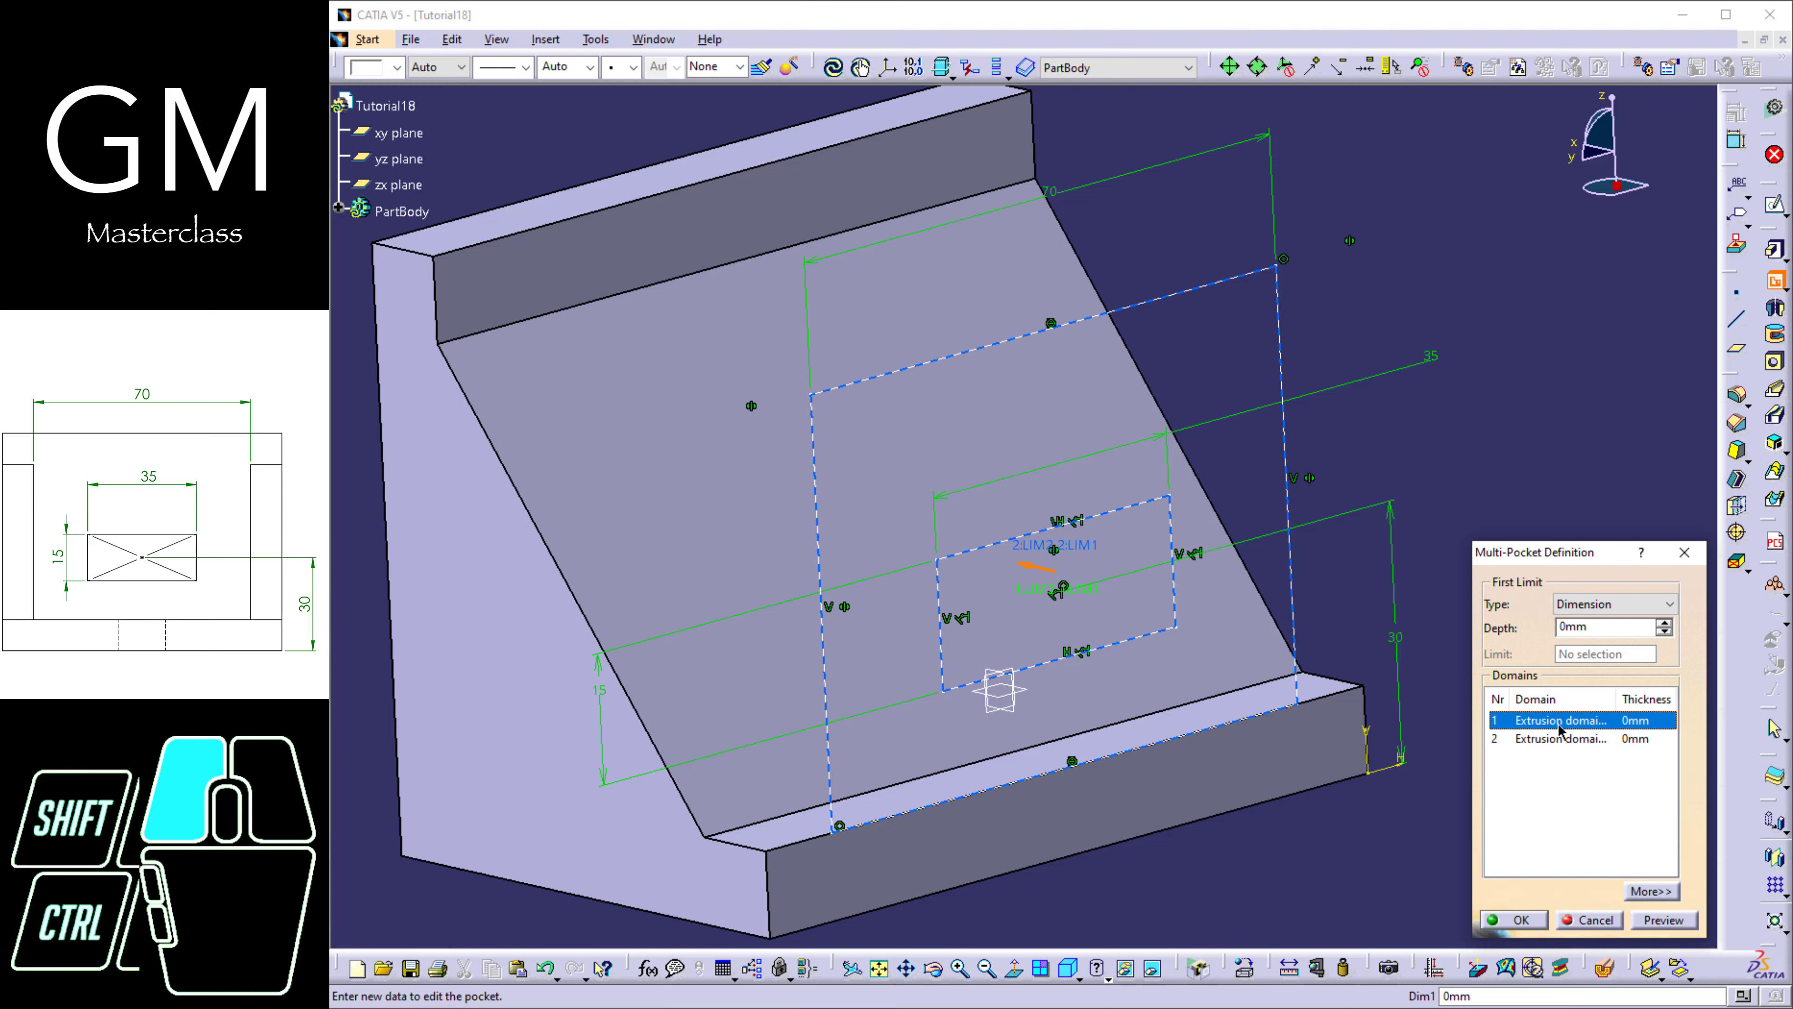
Set the depth of domain 2, the region between the two rectangles, to 50 mm and preview the pocket.
click(1558, 738)
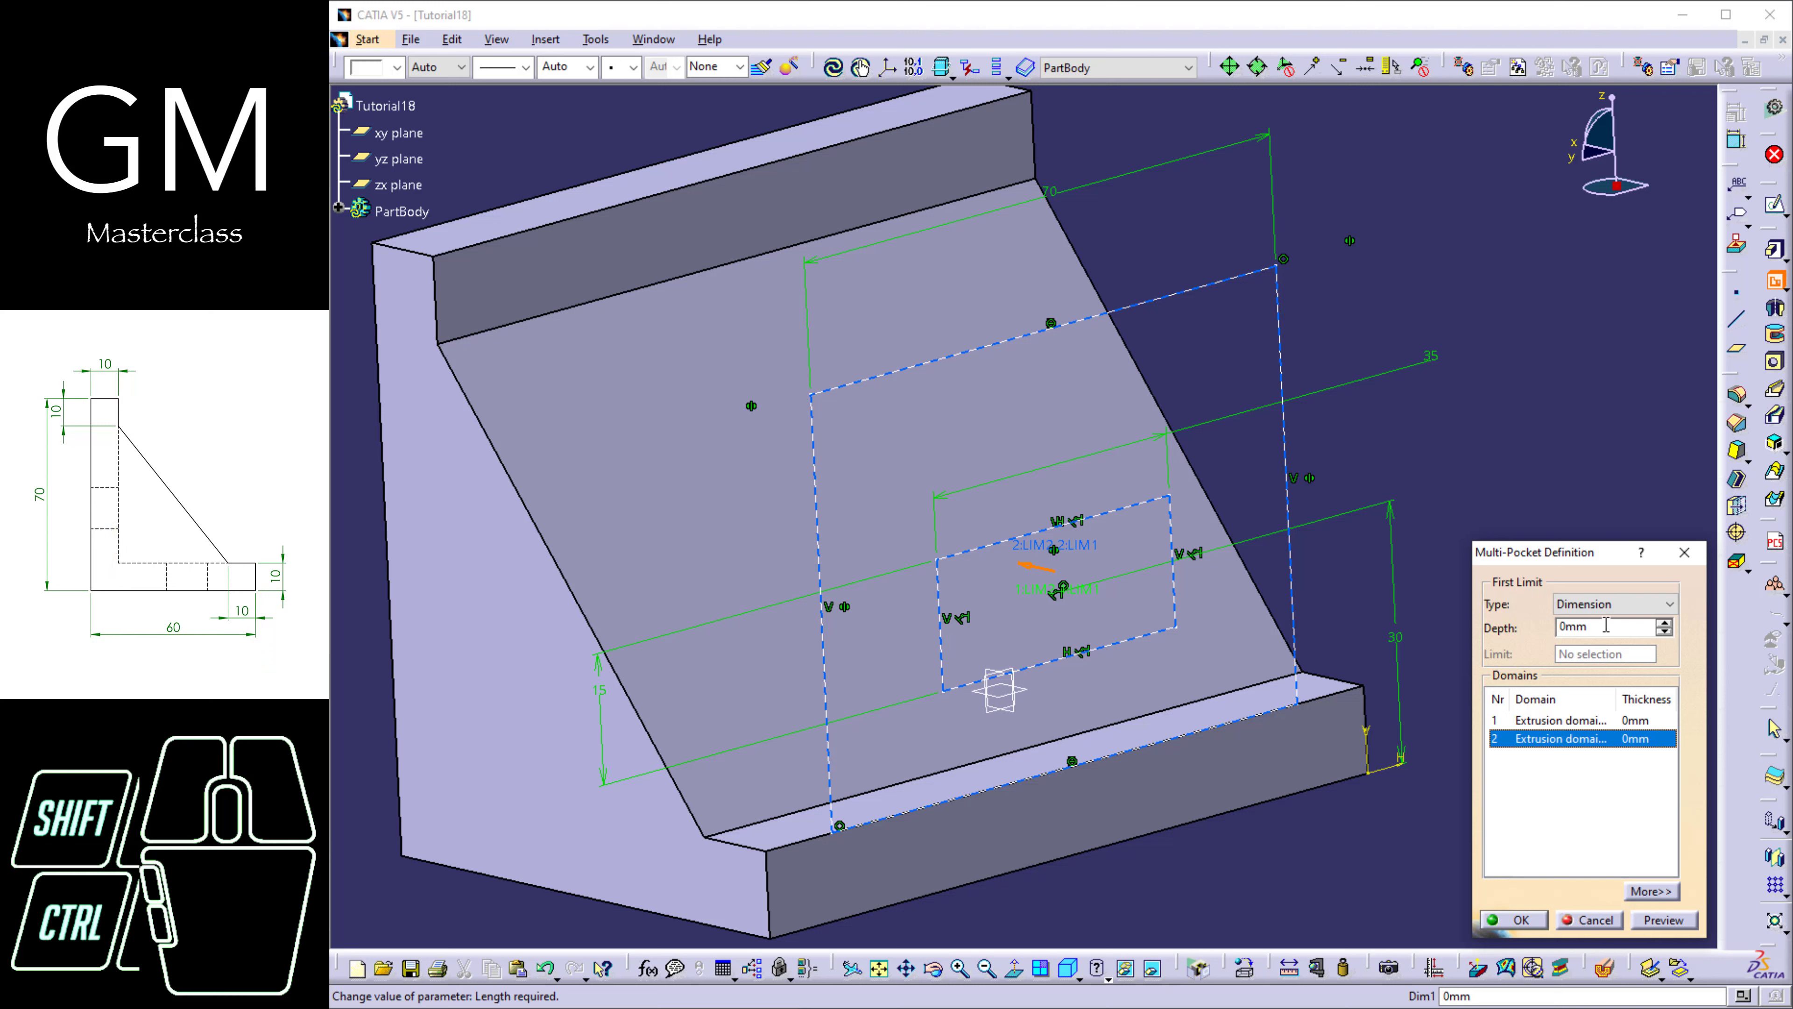
double_click(1582, 627)
text(50)
click(1664, 920)
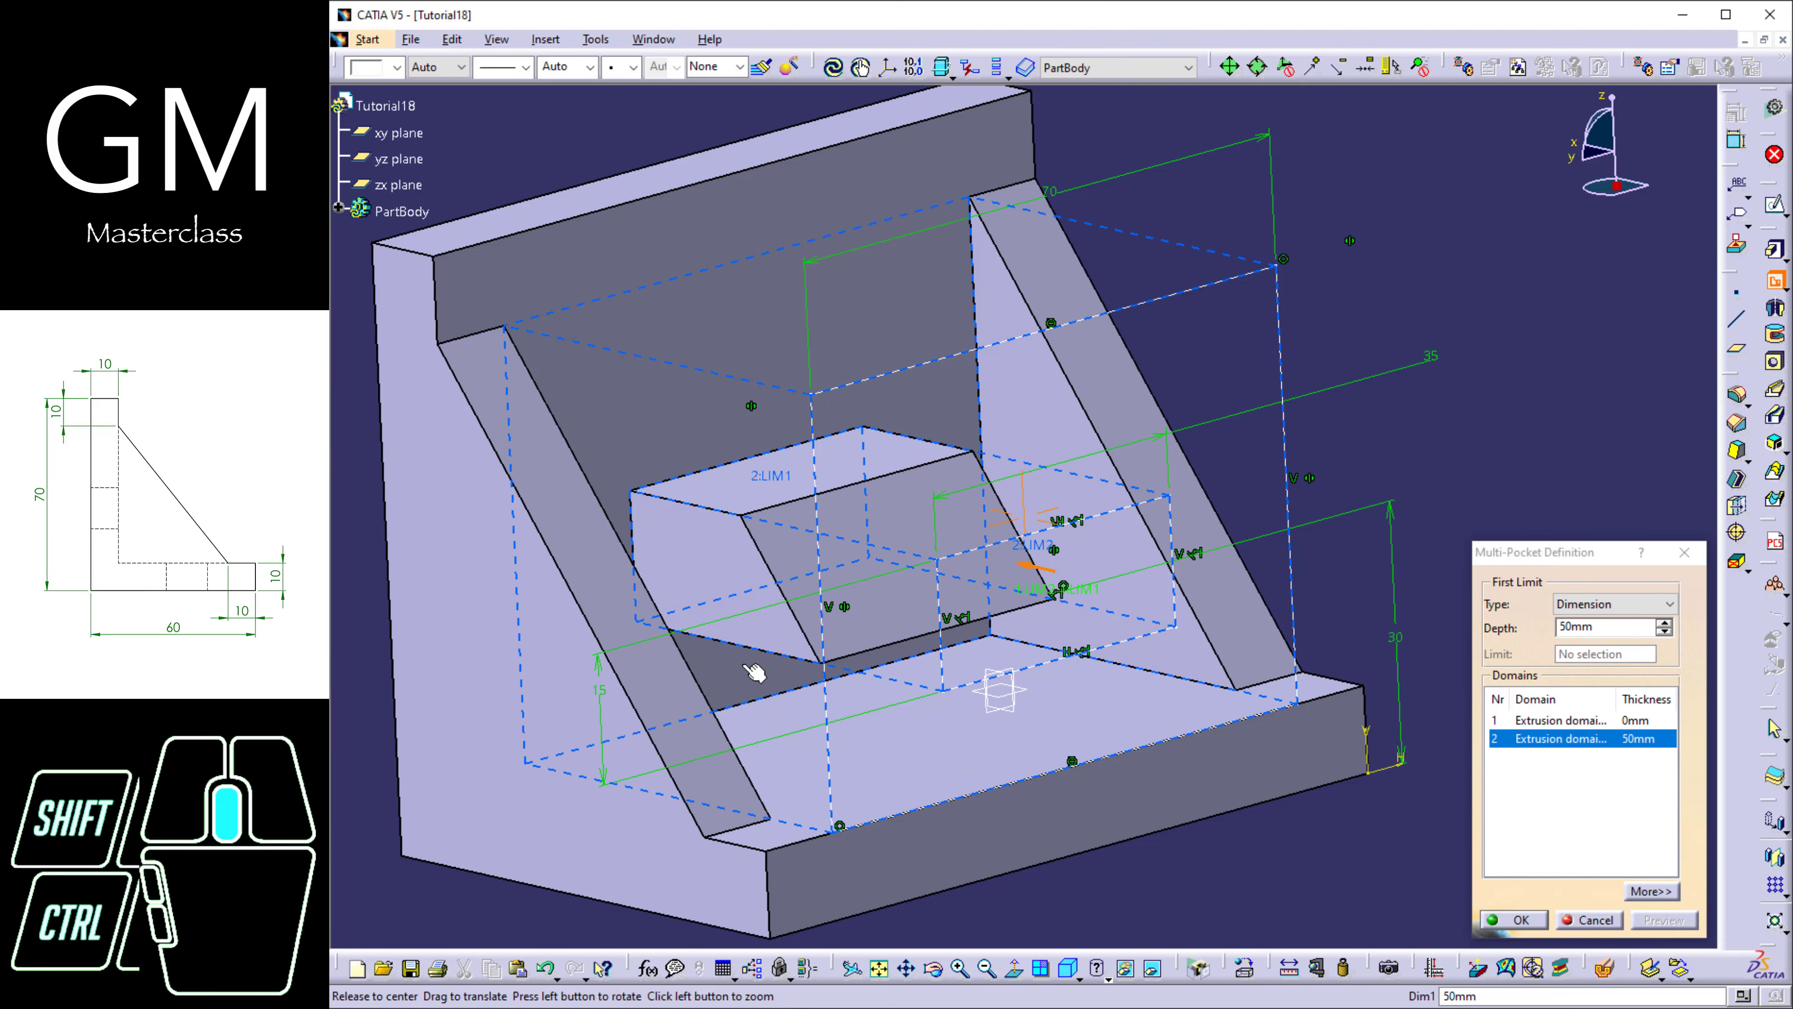
ctrl+middle_drag(745, 673, 1208, 654)
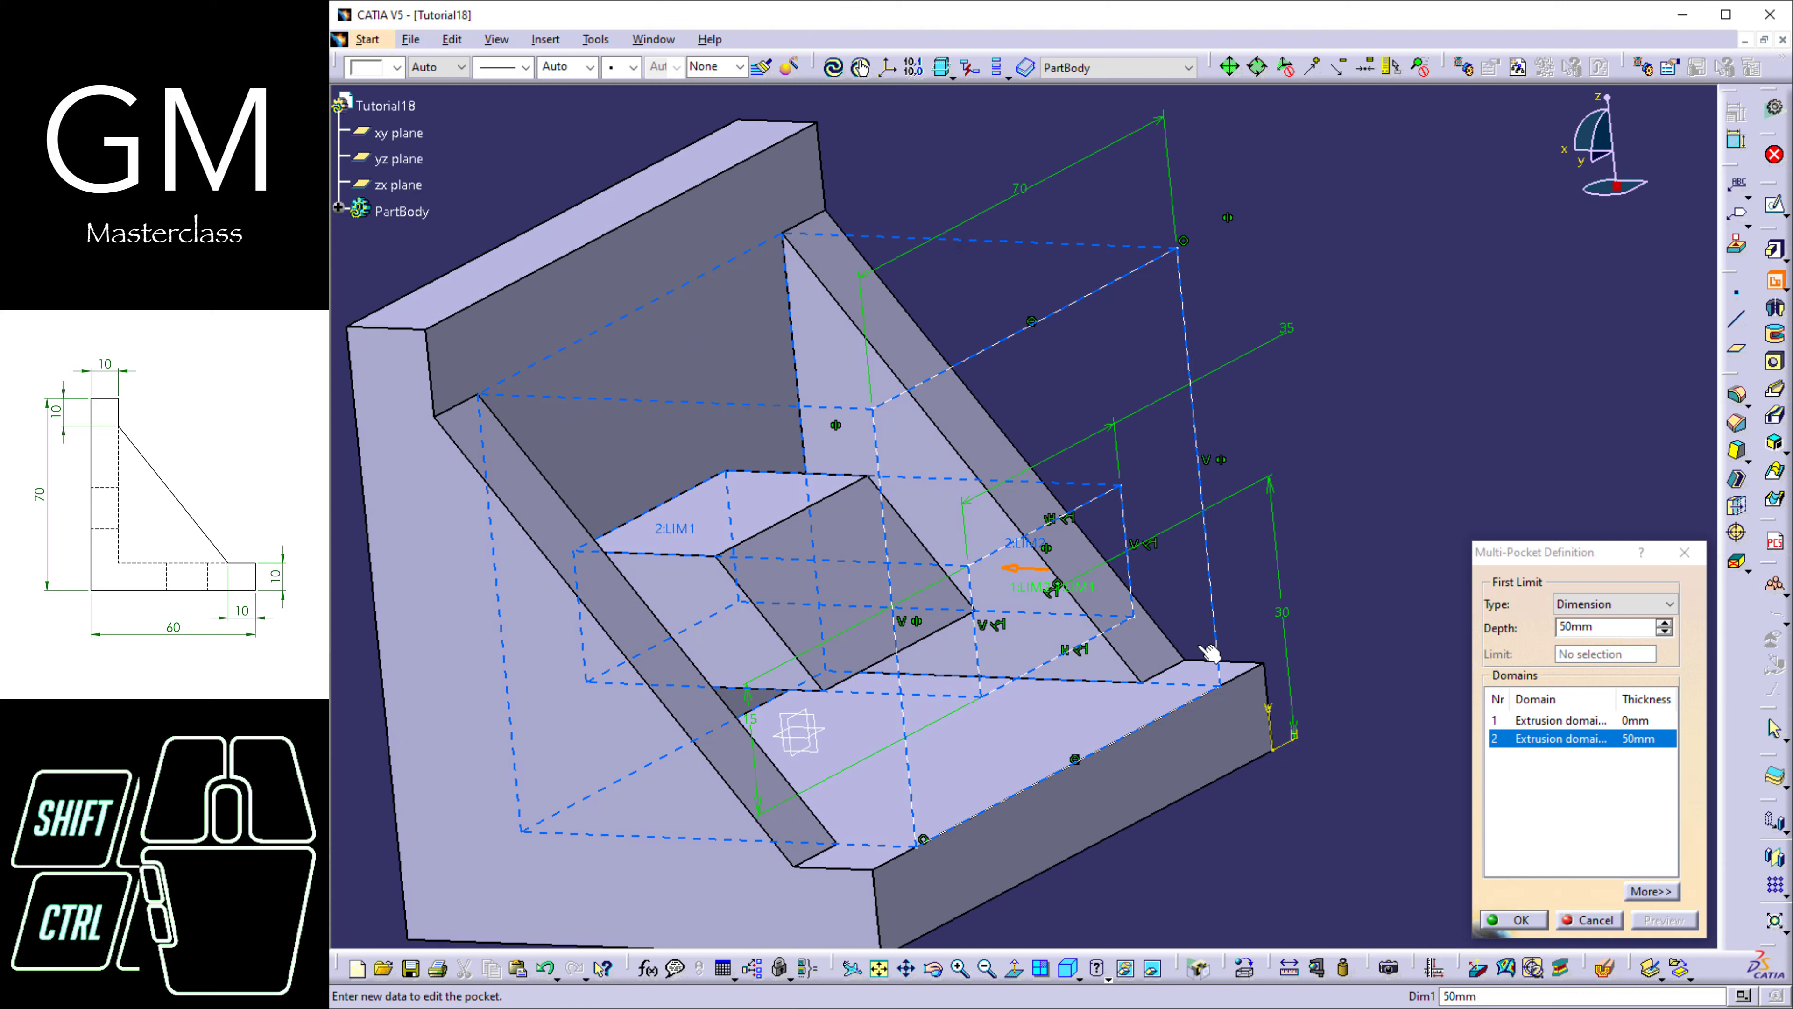
Set the first-limit depth of domain 1, the small rectangular opening, to 60 mm, preview it and create the multi-pocket.
click(1654, 720)
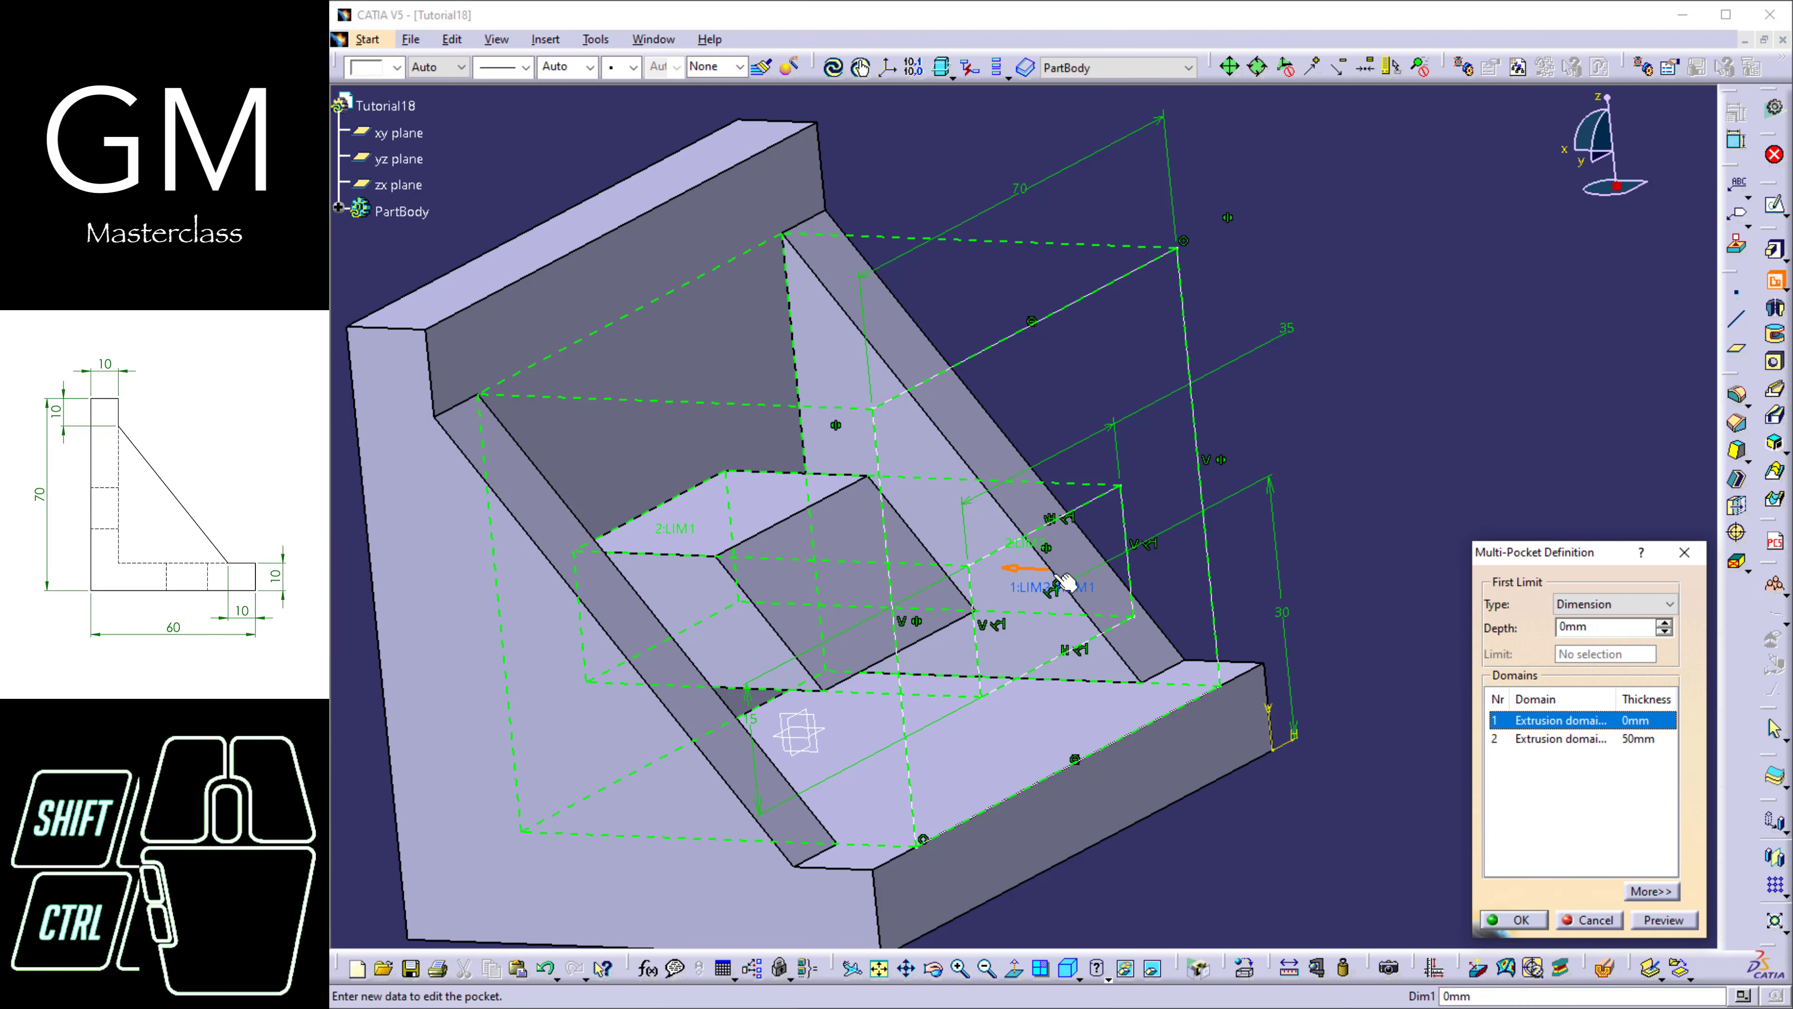
middle_drag(967, 667, 965, 597)
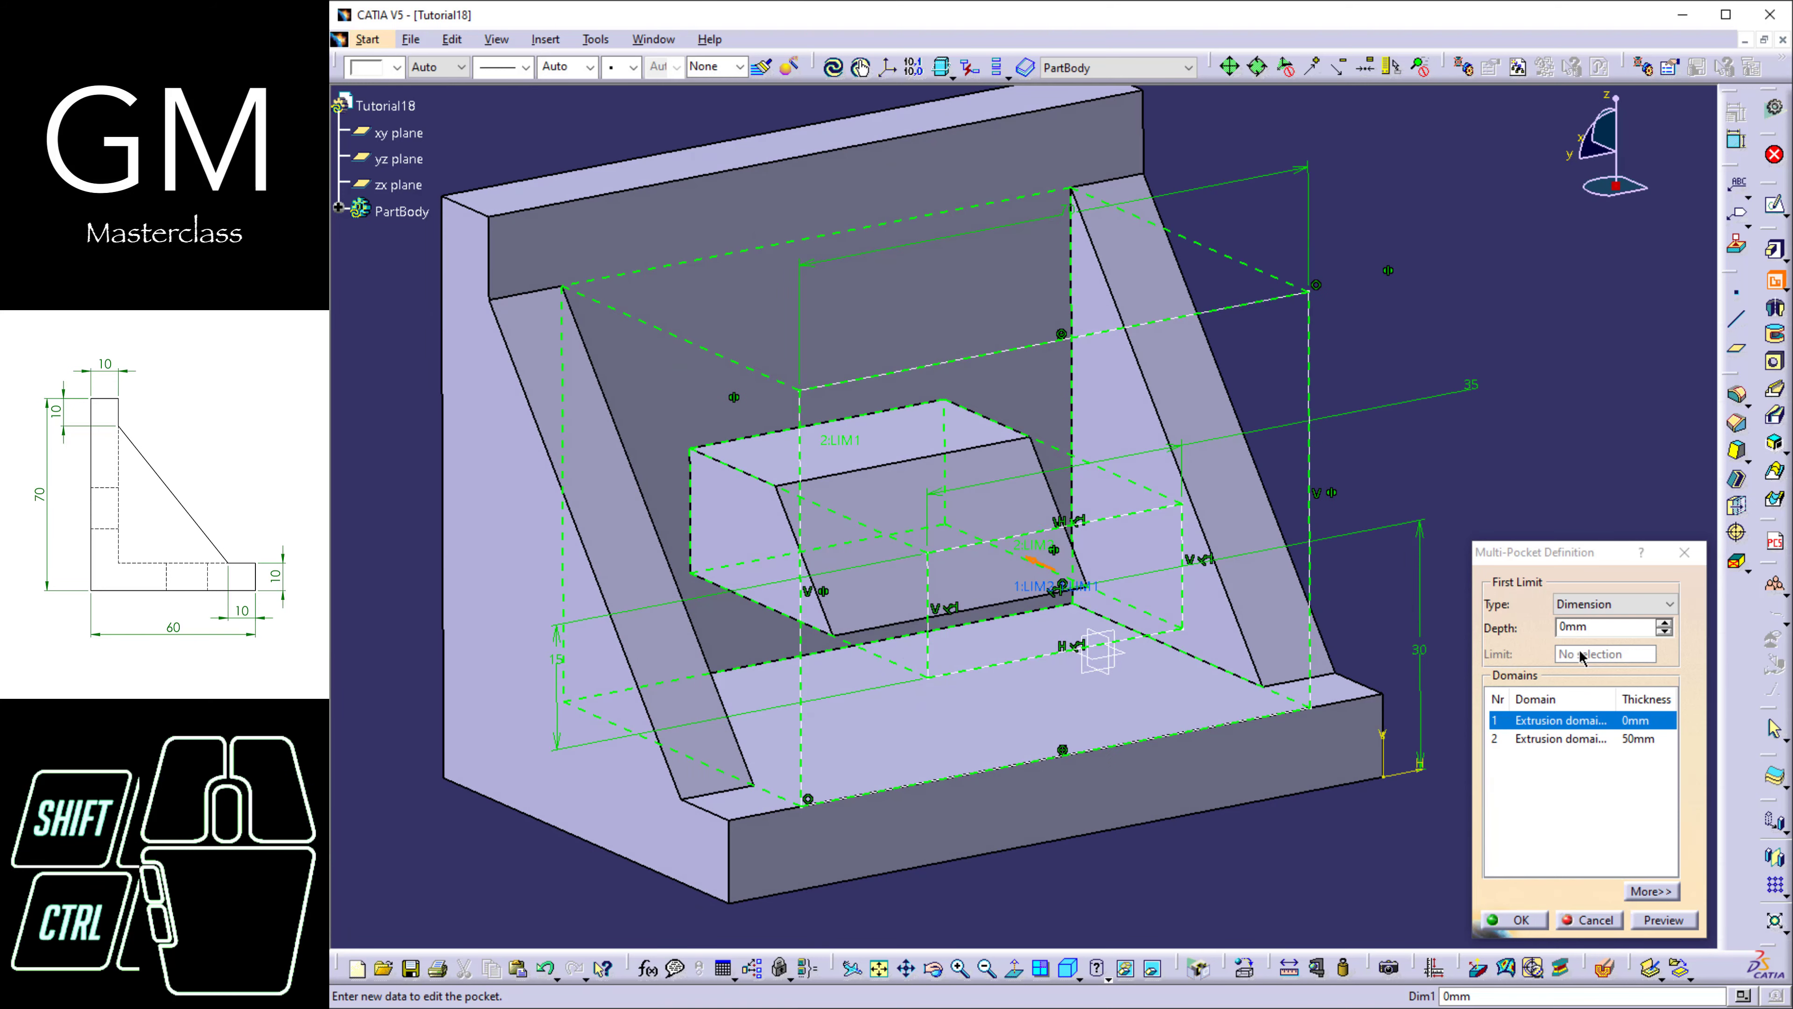
click(1604, 721)
right_click(1602, 719)
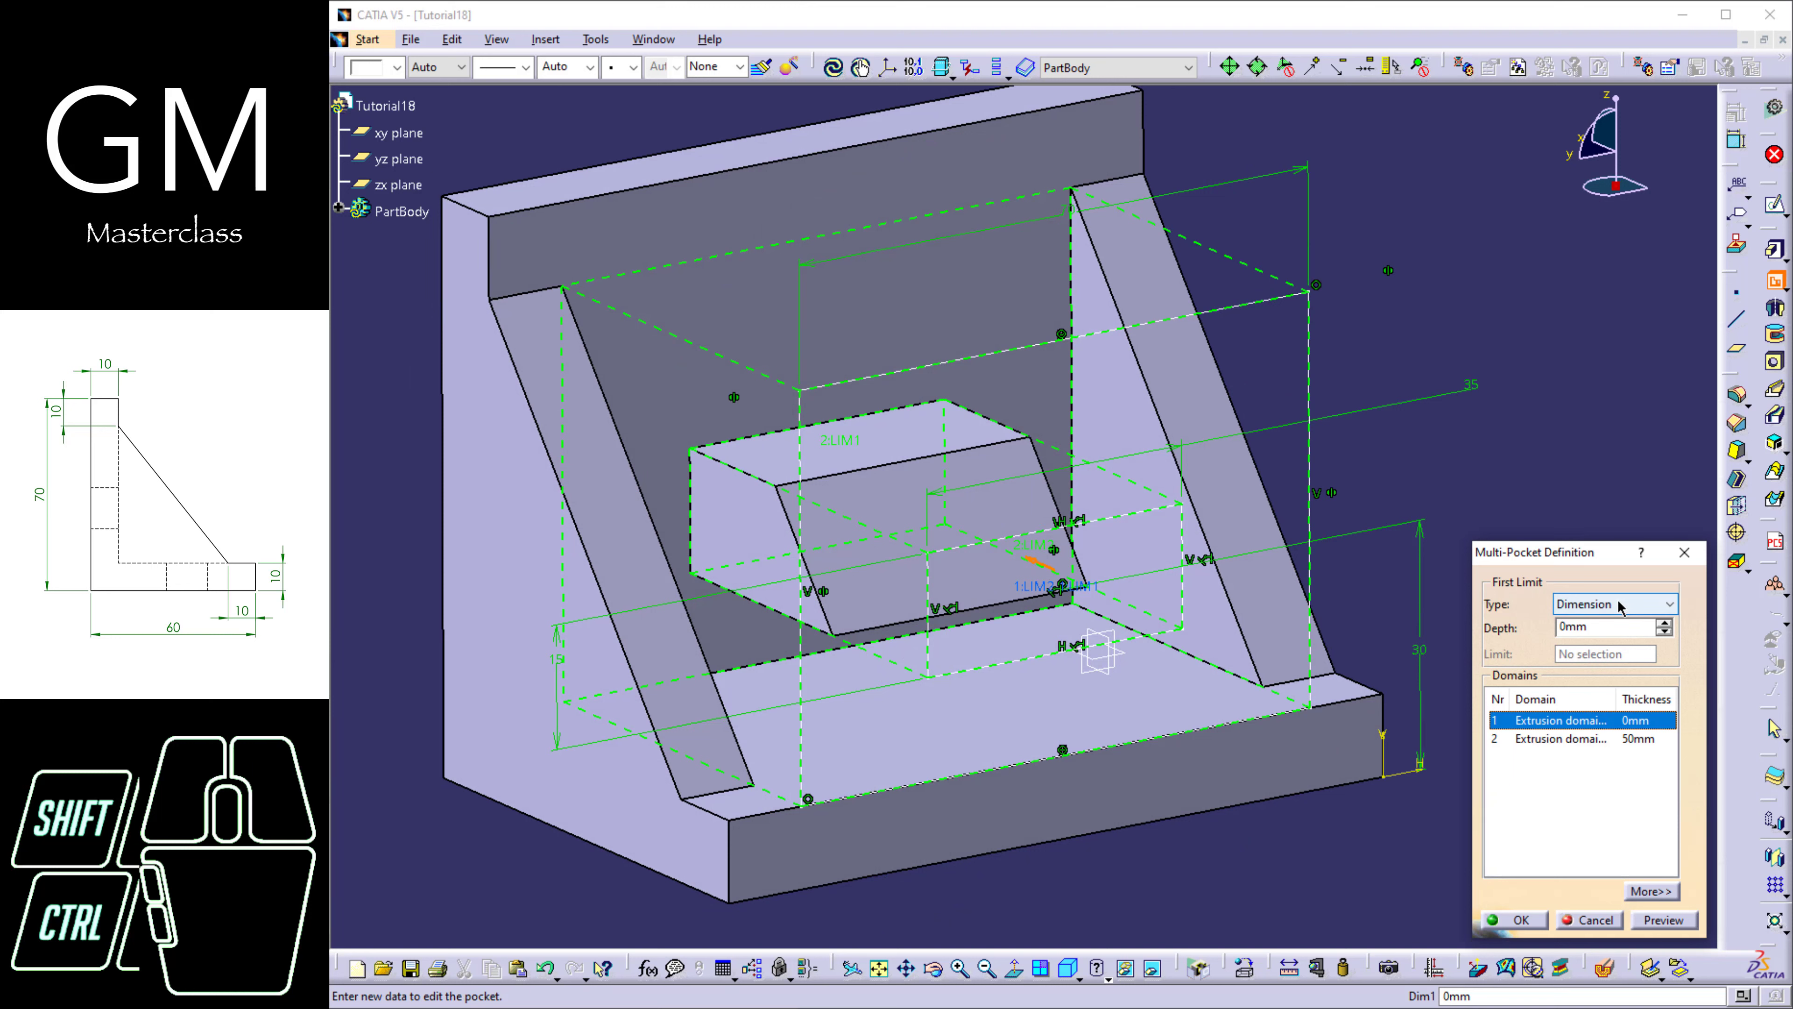
click(1651, 890)
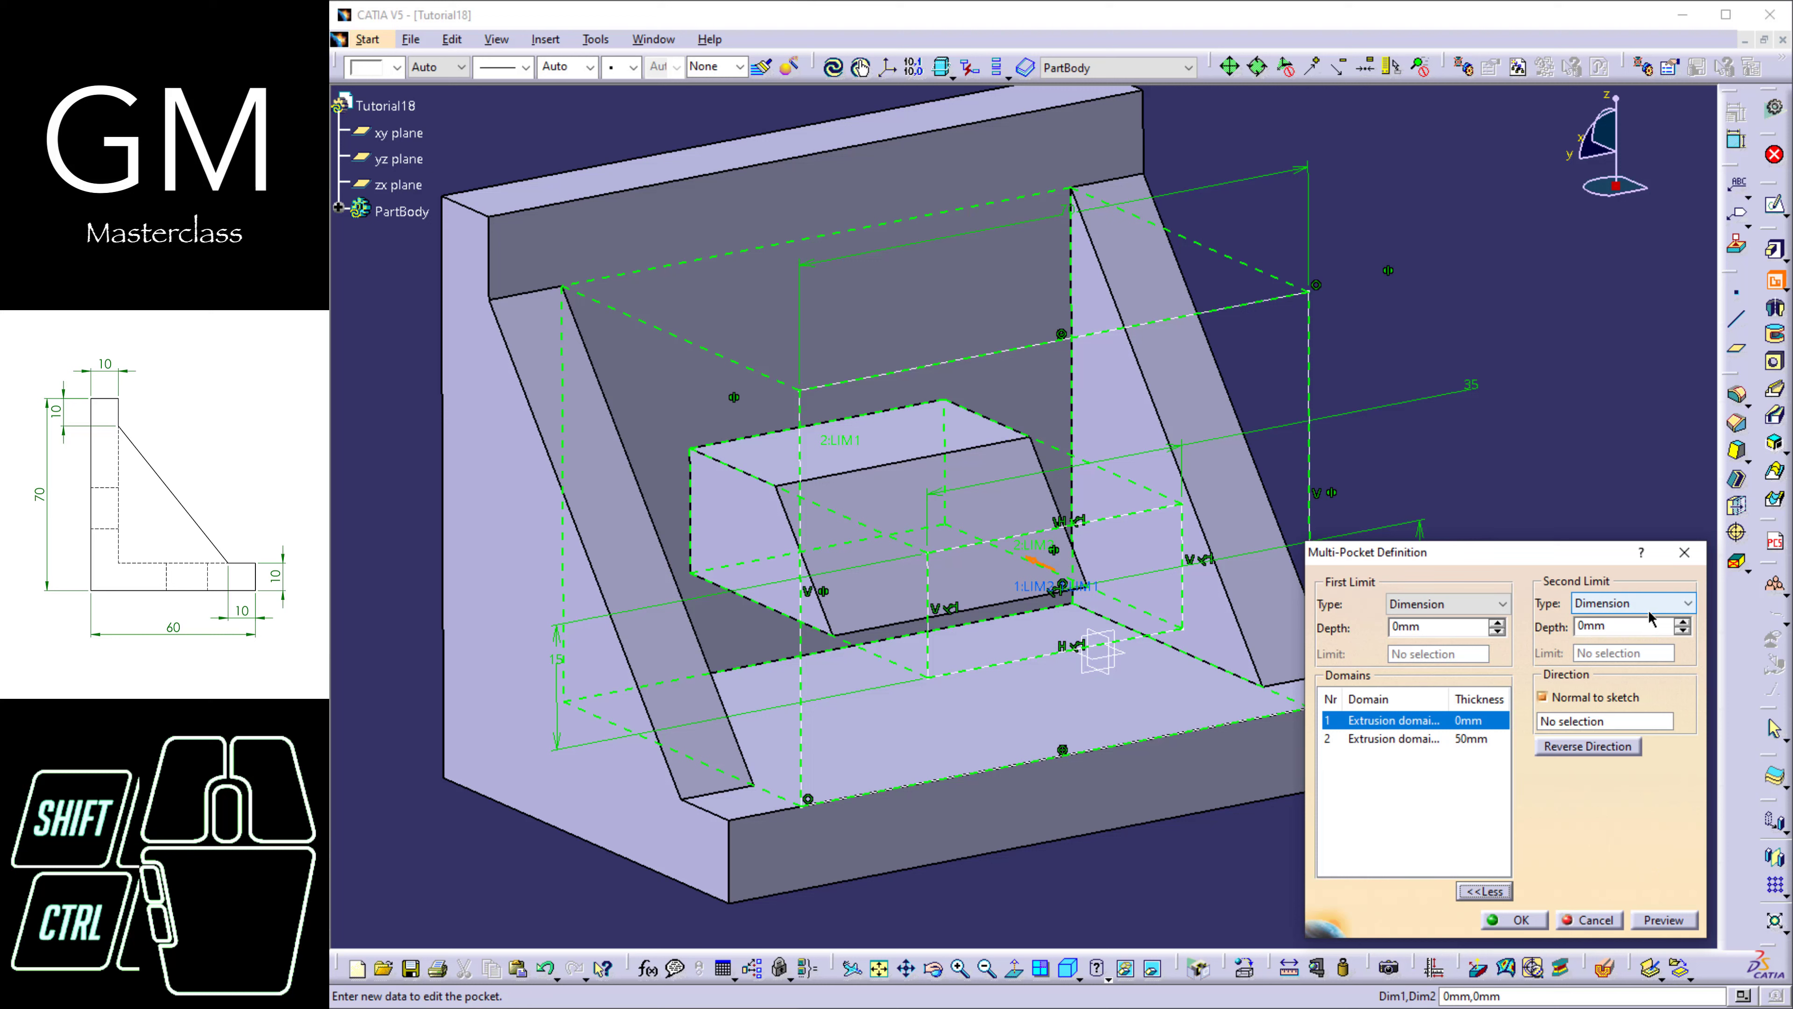
click(1477, 725)
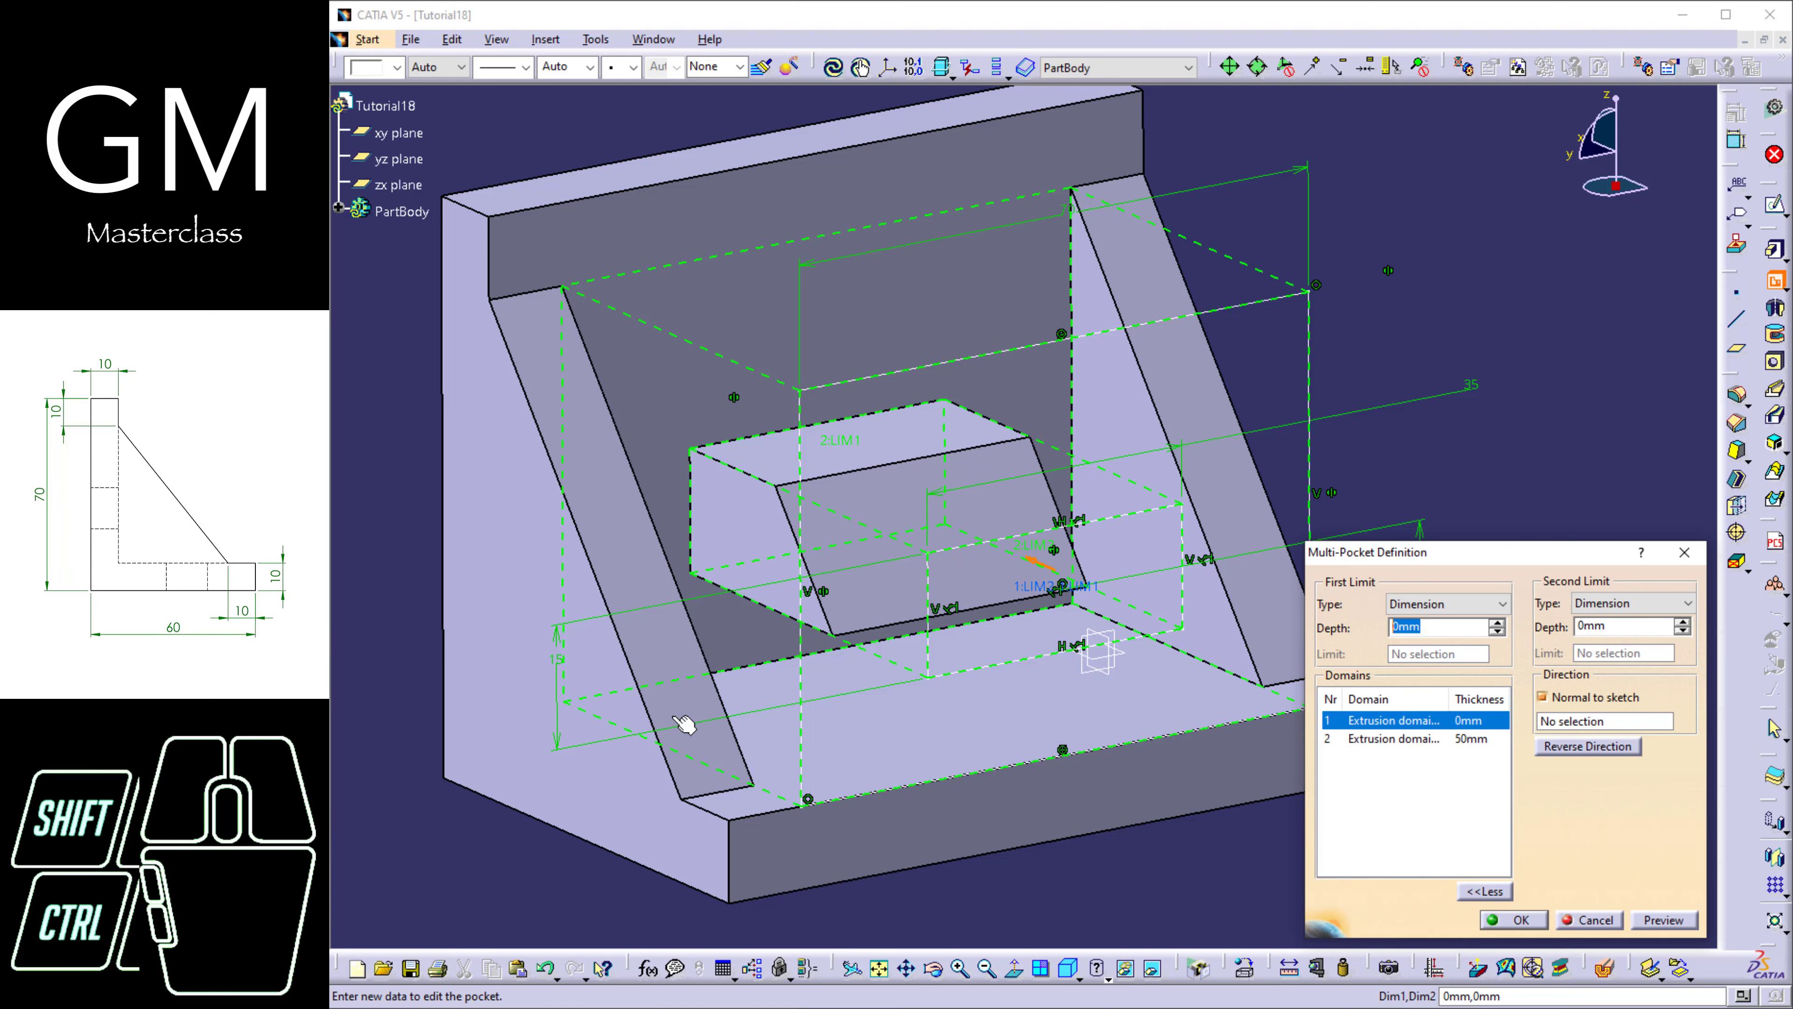
text(60)
click(1665, 919)
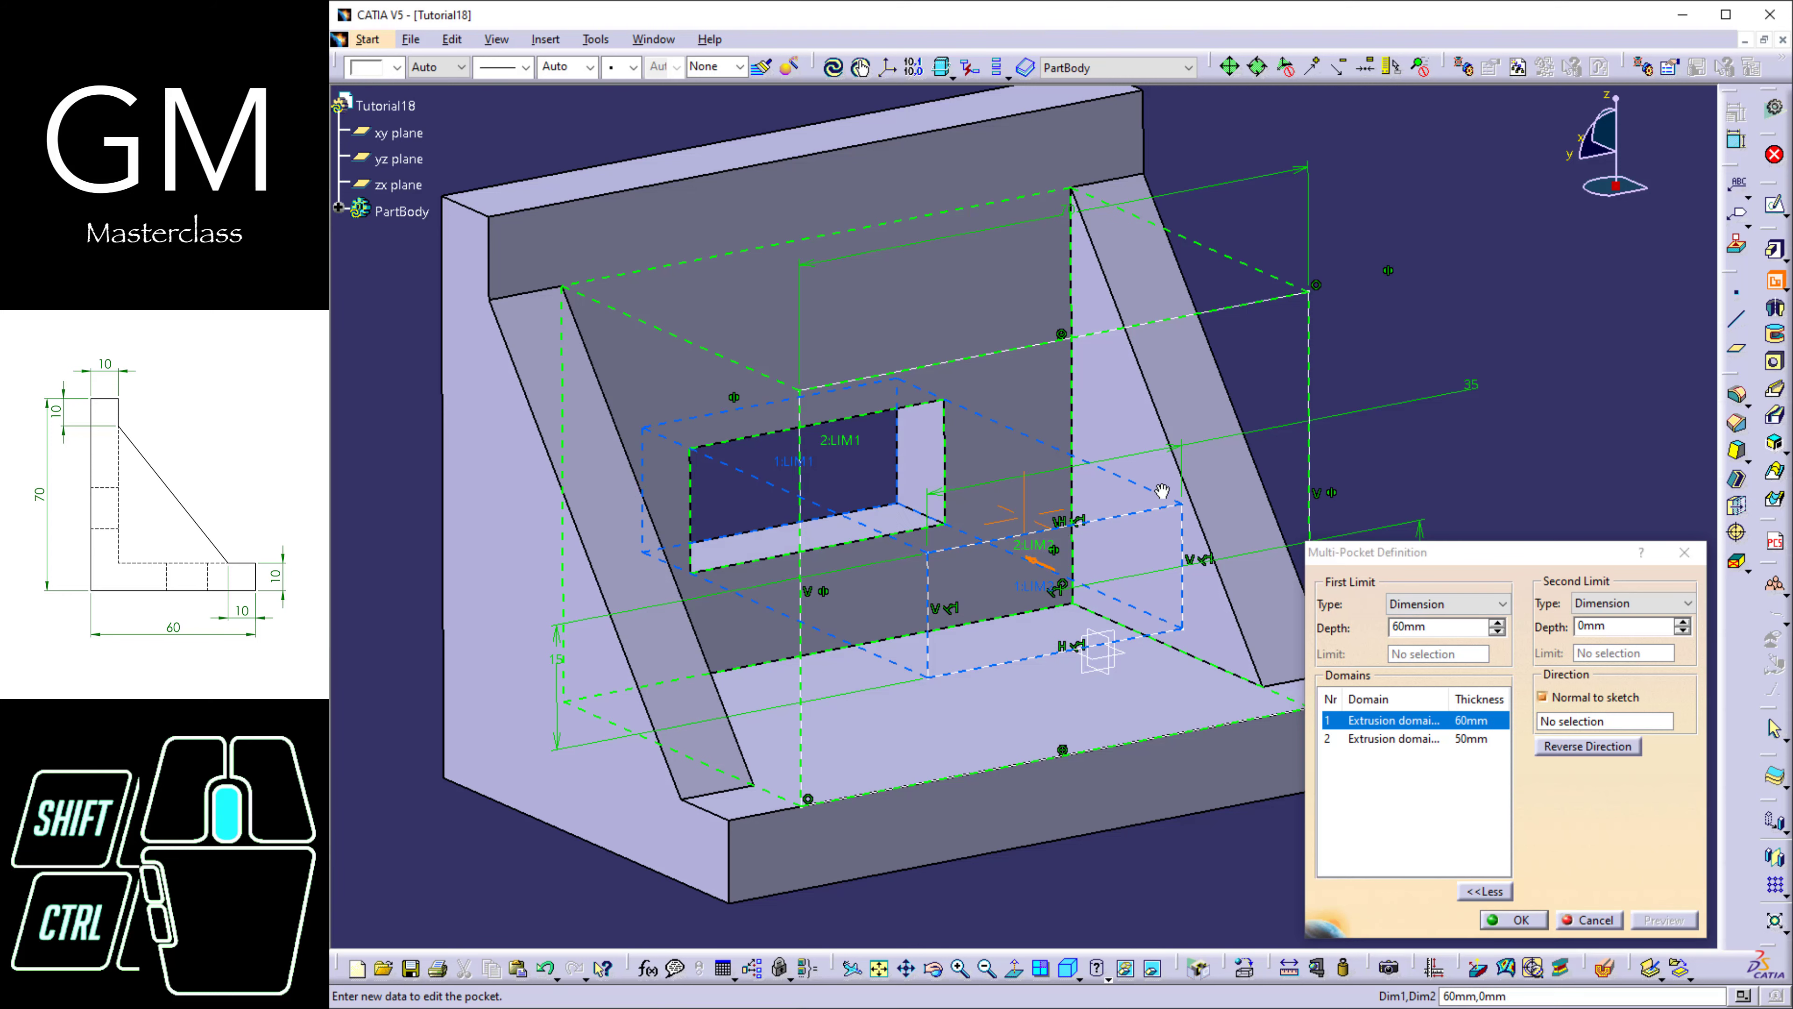
middle_drag(949, 492, 1206, 628)
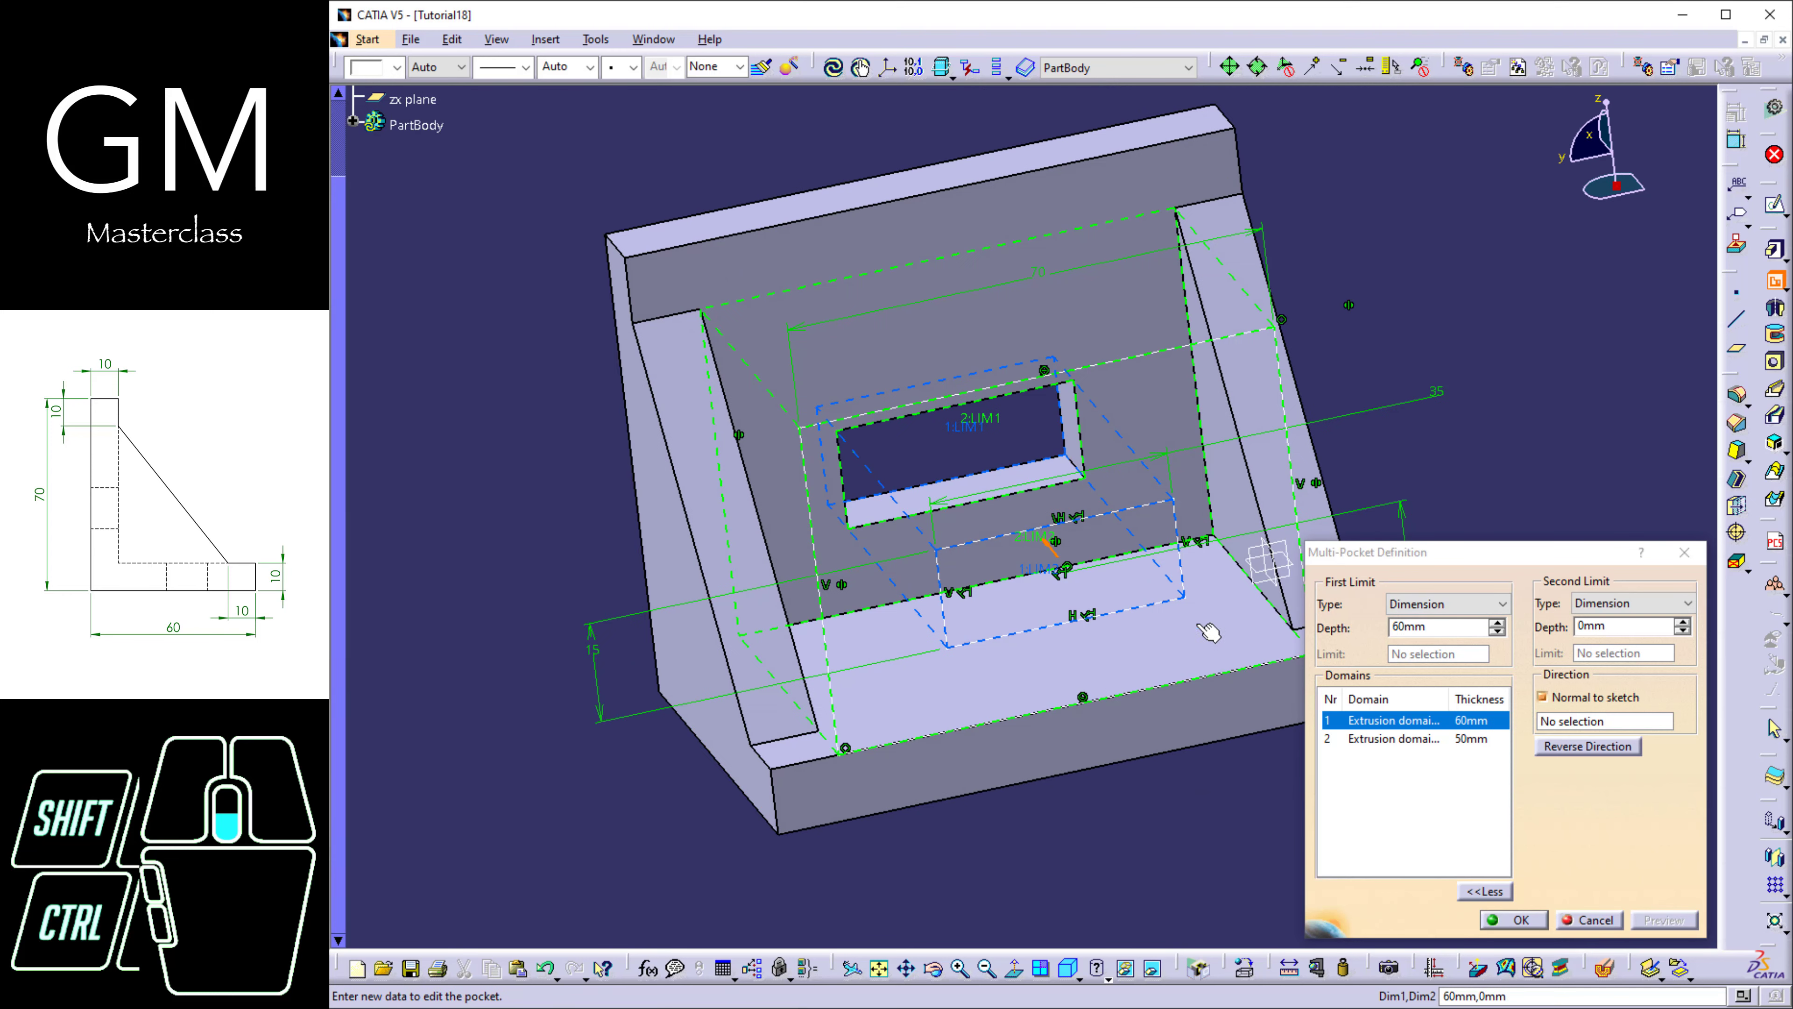
click(1513, 920)
Start a sketch on the upper face of the base and project the base's outer front edge as construction geometry.
middle_drag(1038, 565, 1048, 669)
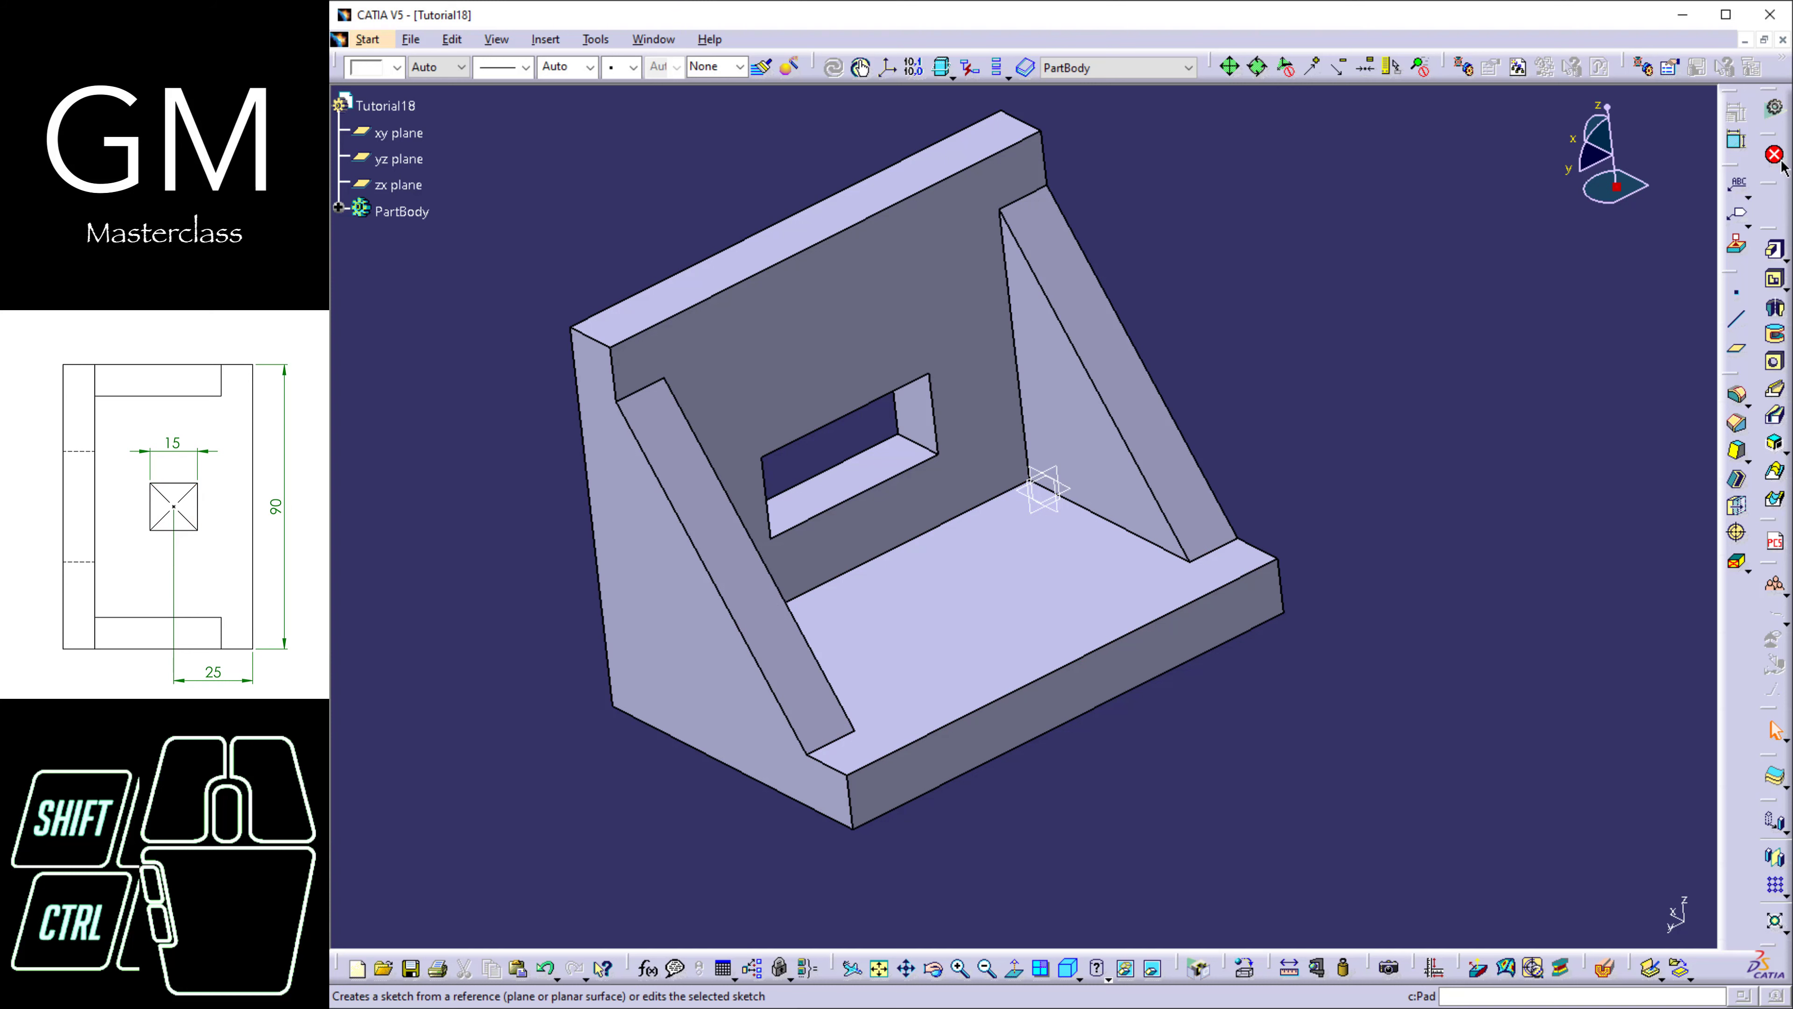
click(1775, 206)
click(1048, 576)
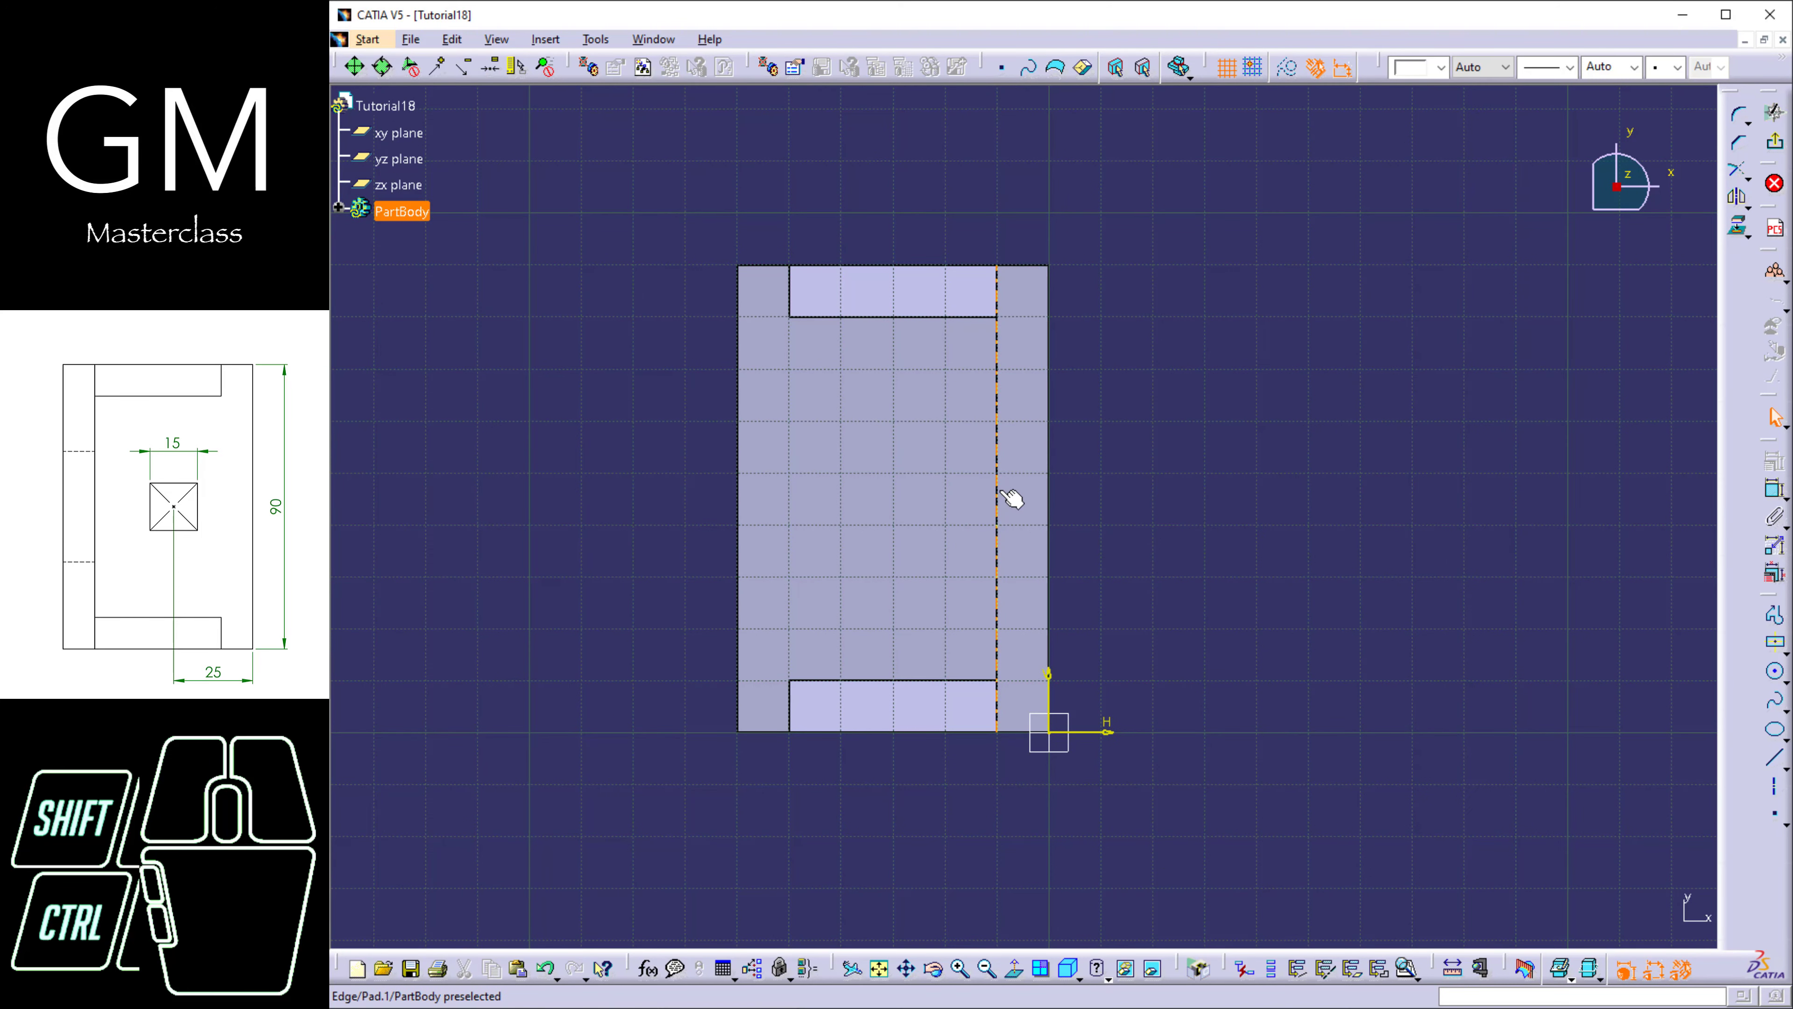
click(740, 484)
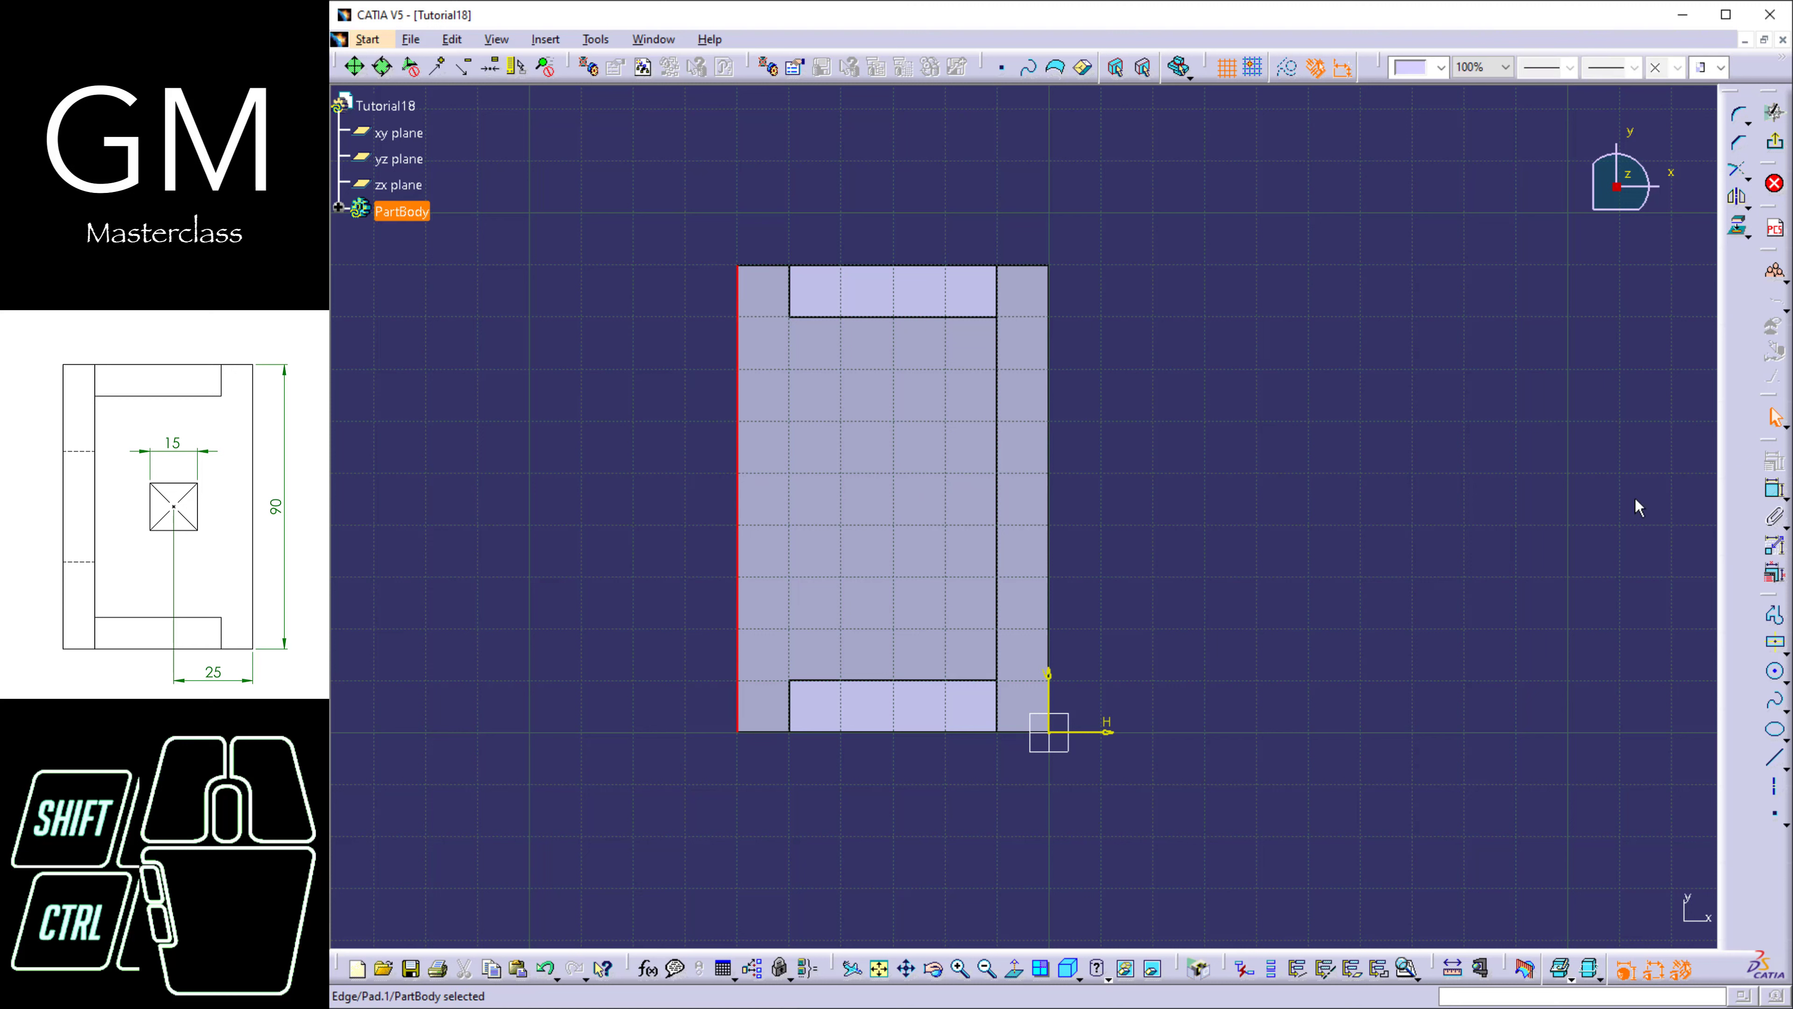
click(1738, 226)
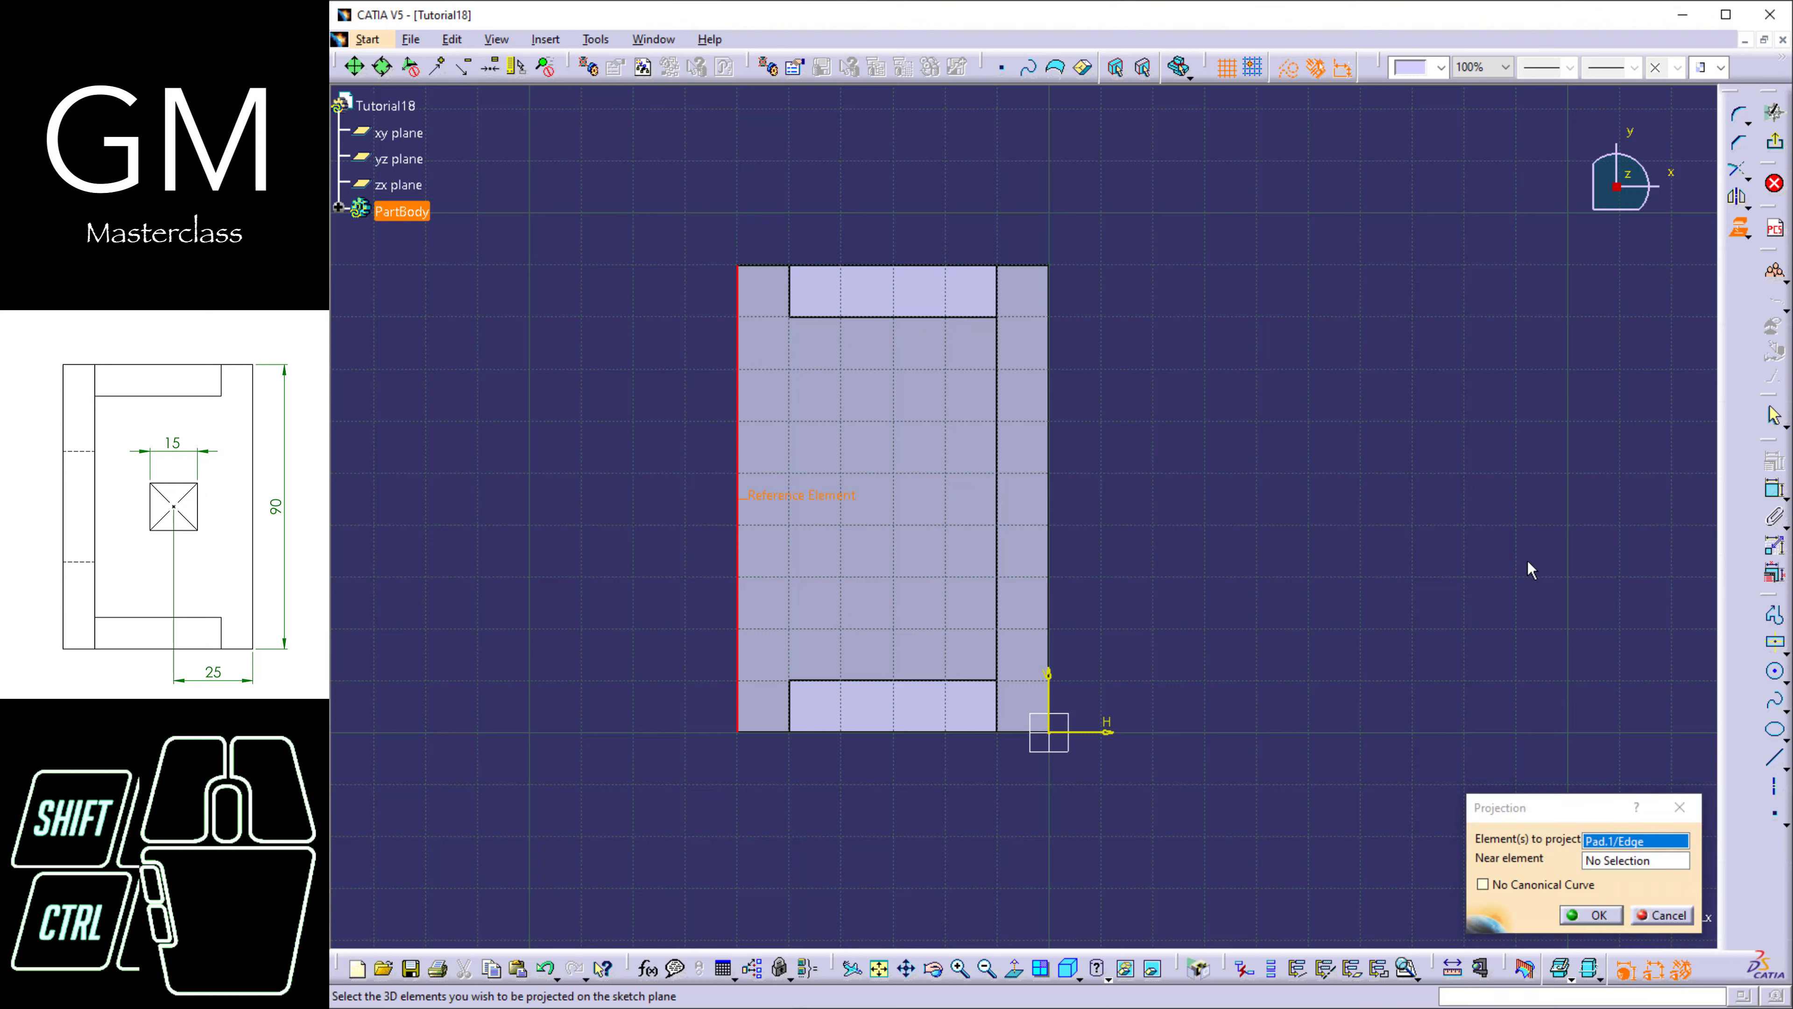
click(1599, 915)
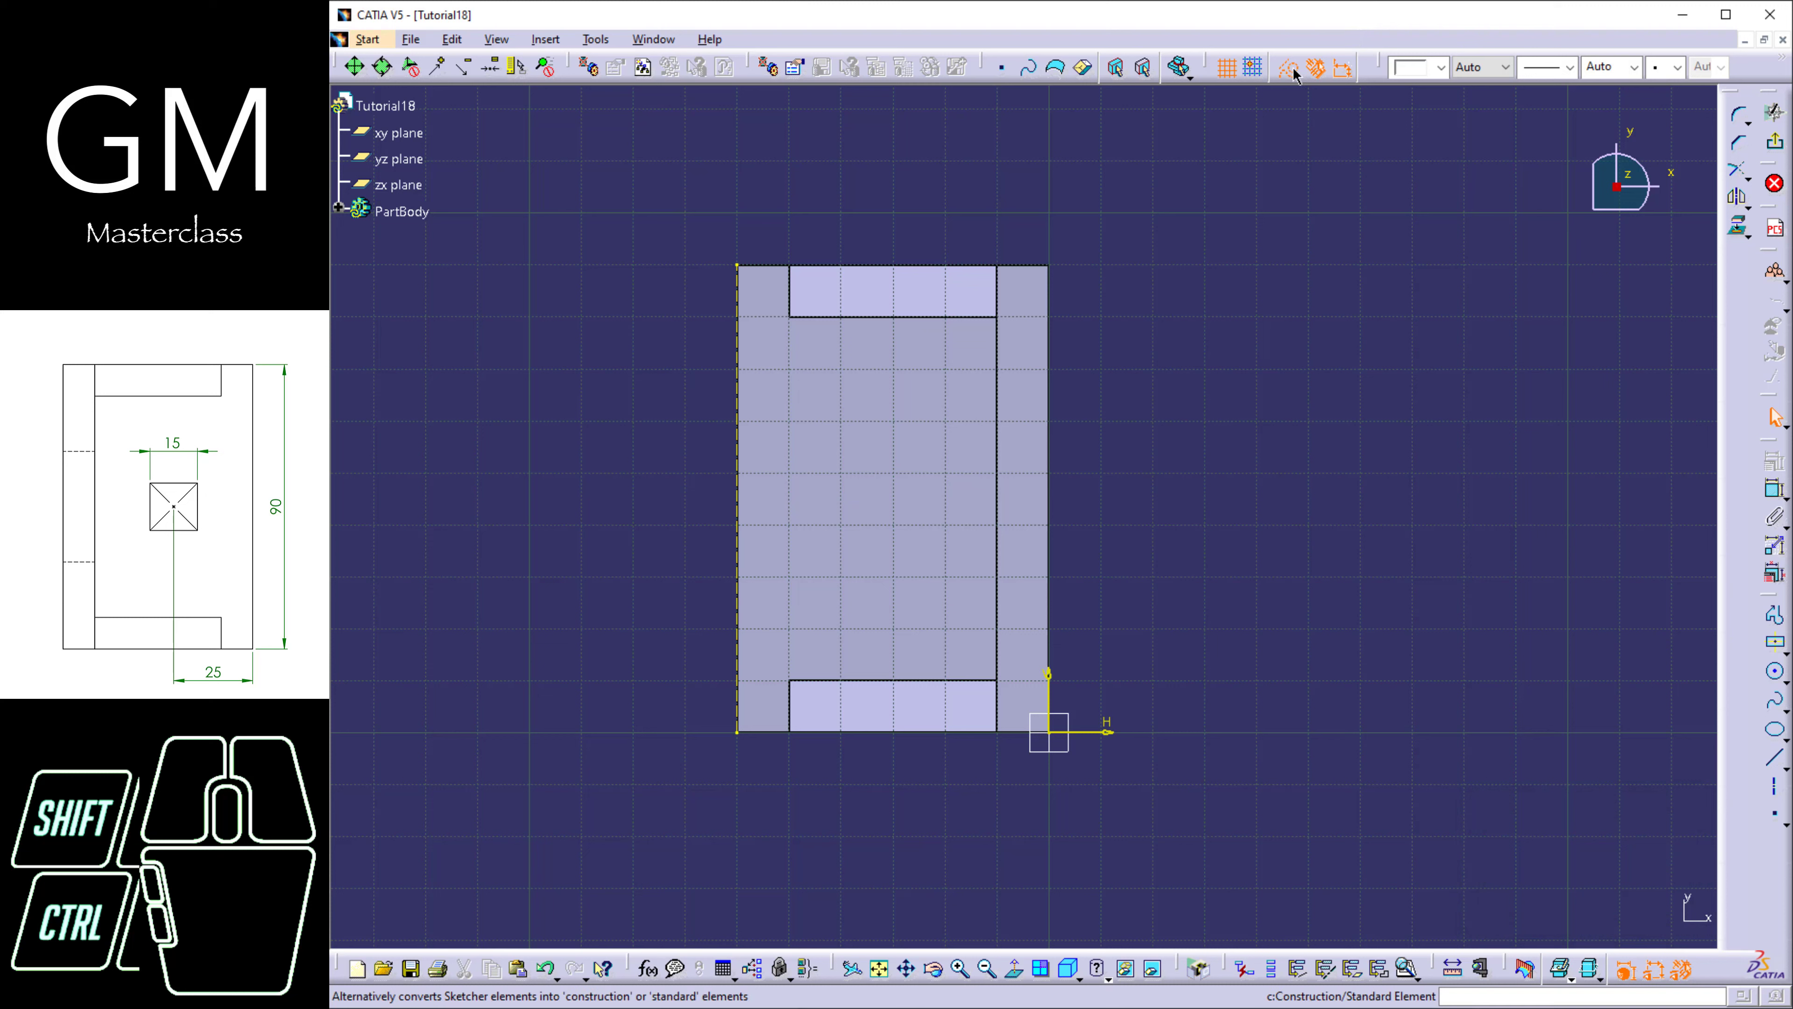
Draw a small centred rectangle near the middle of the base face.
click(1775, 641)
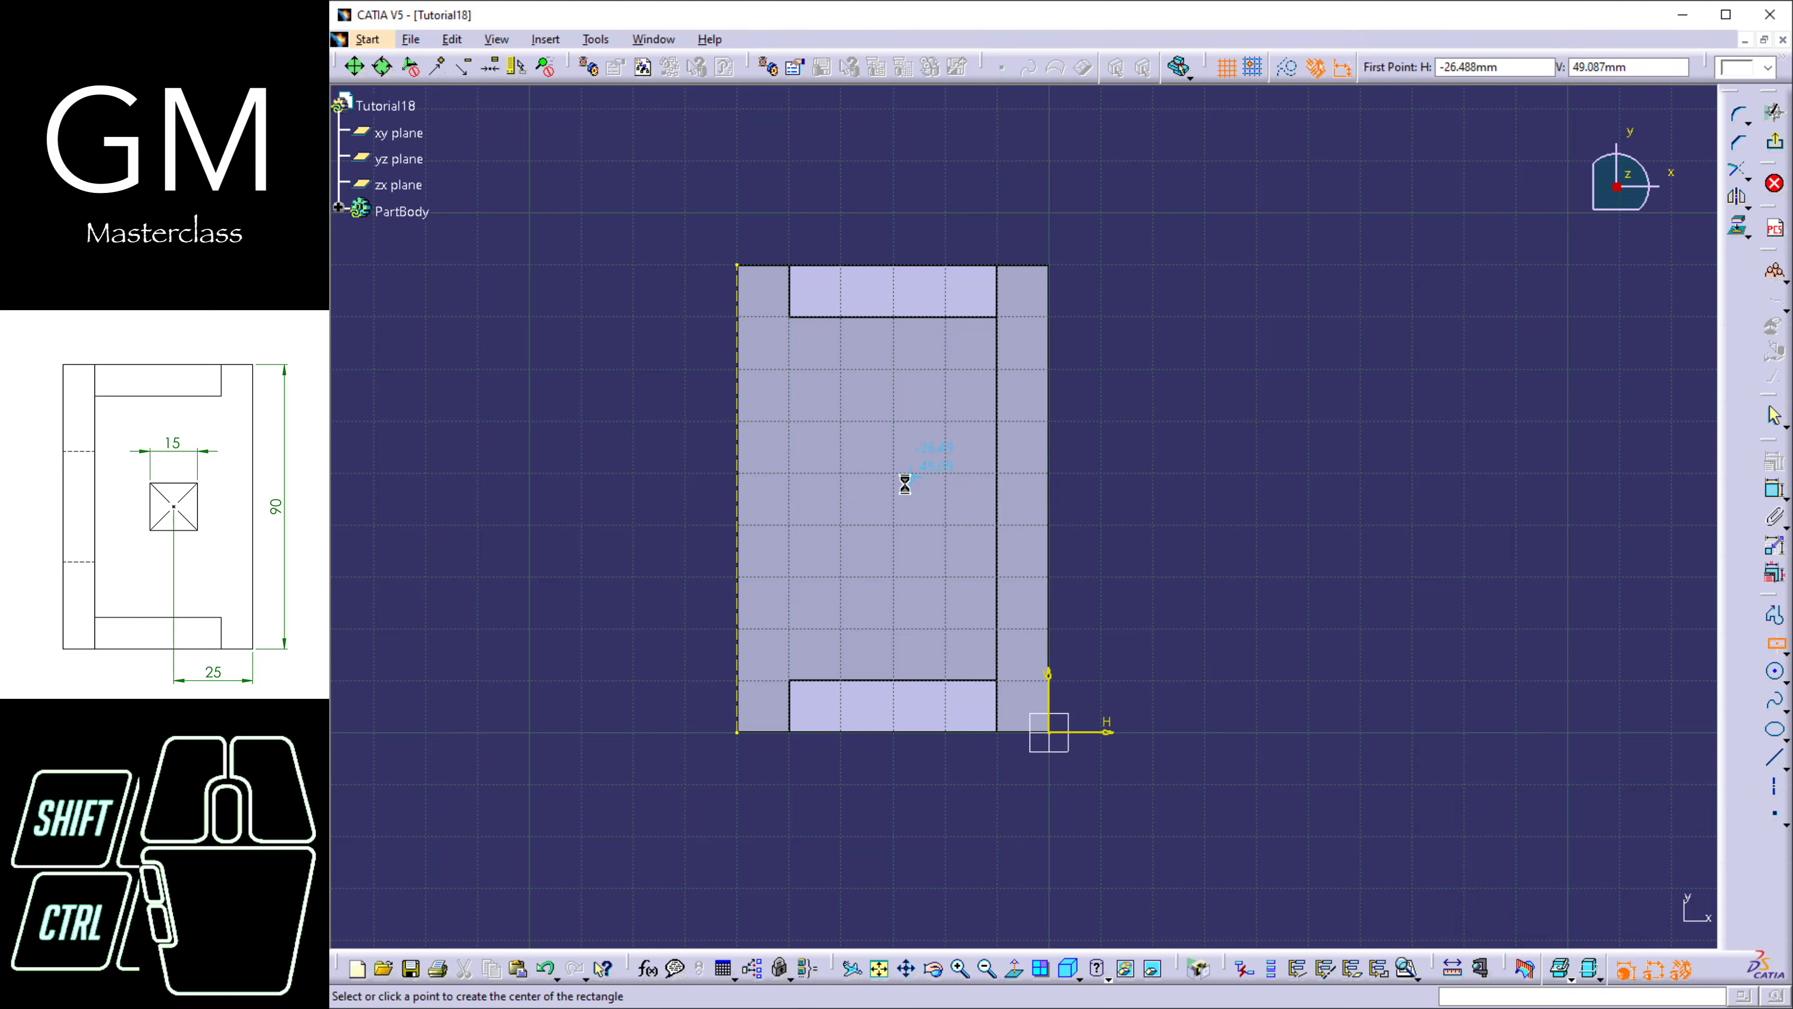
click(871, 471)
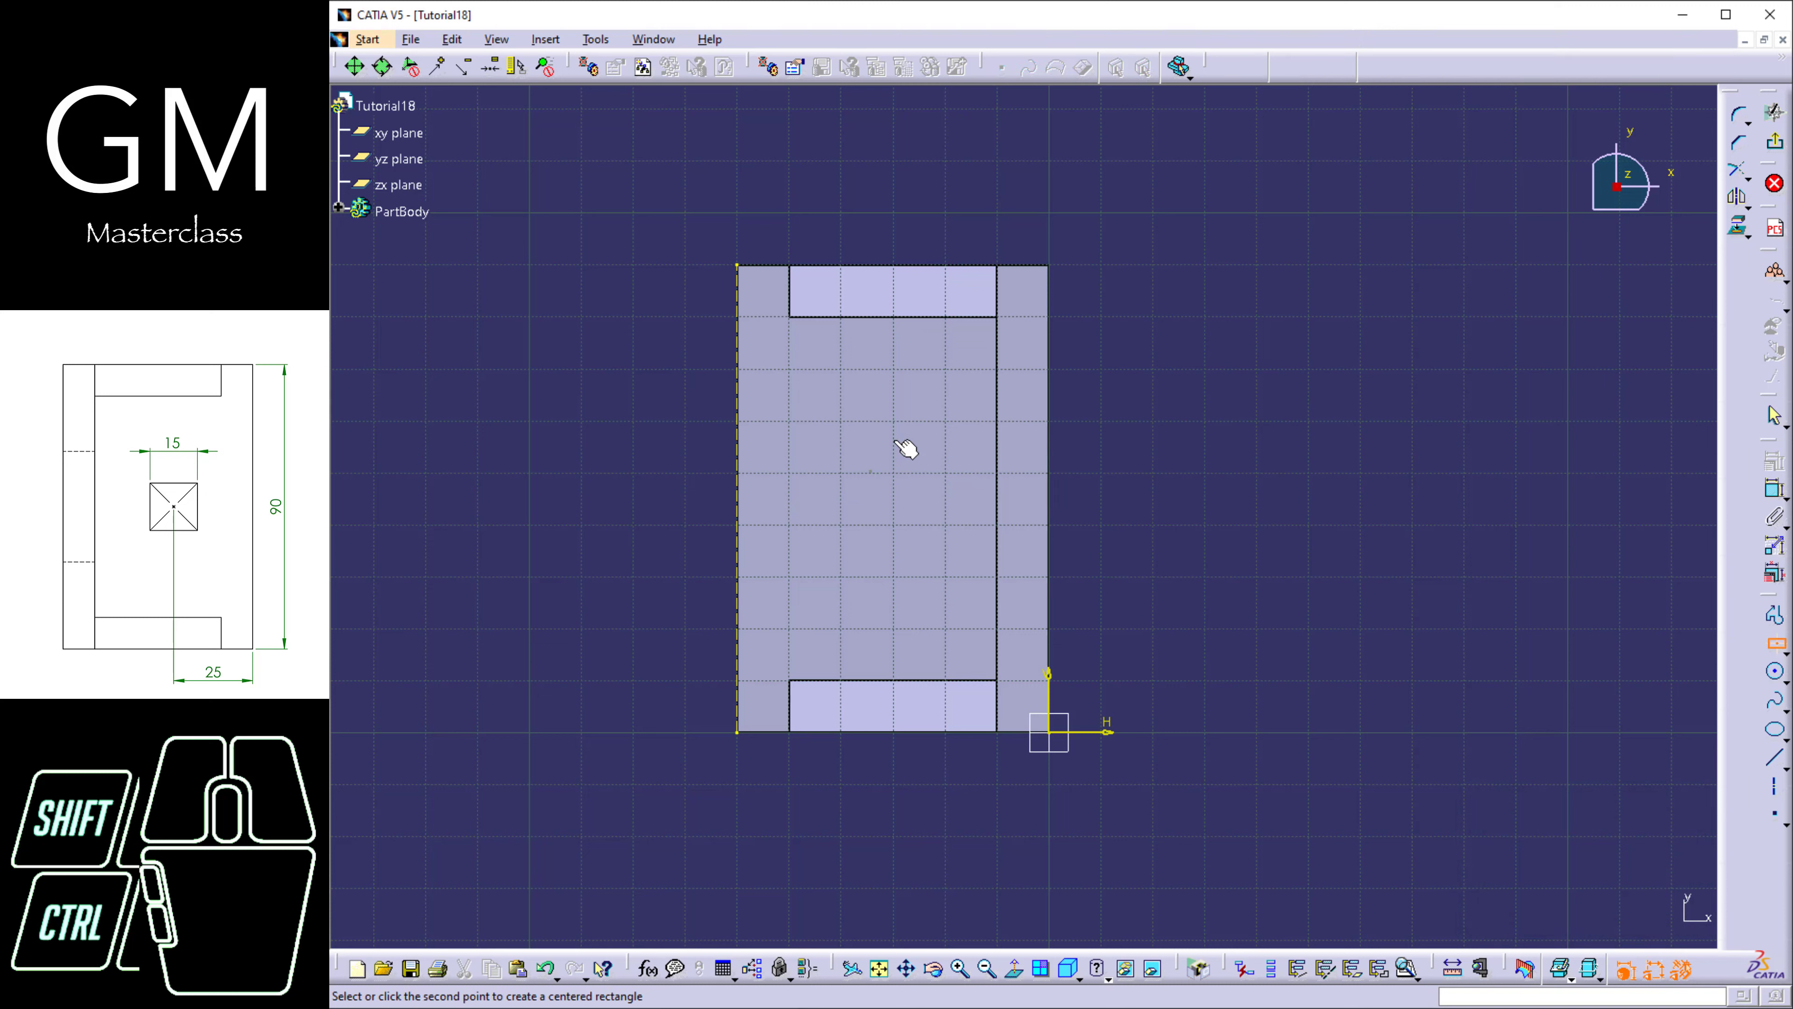
click(900, 433)
click(1151, 456)
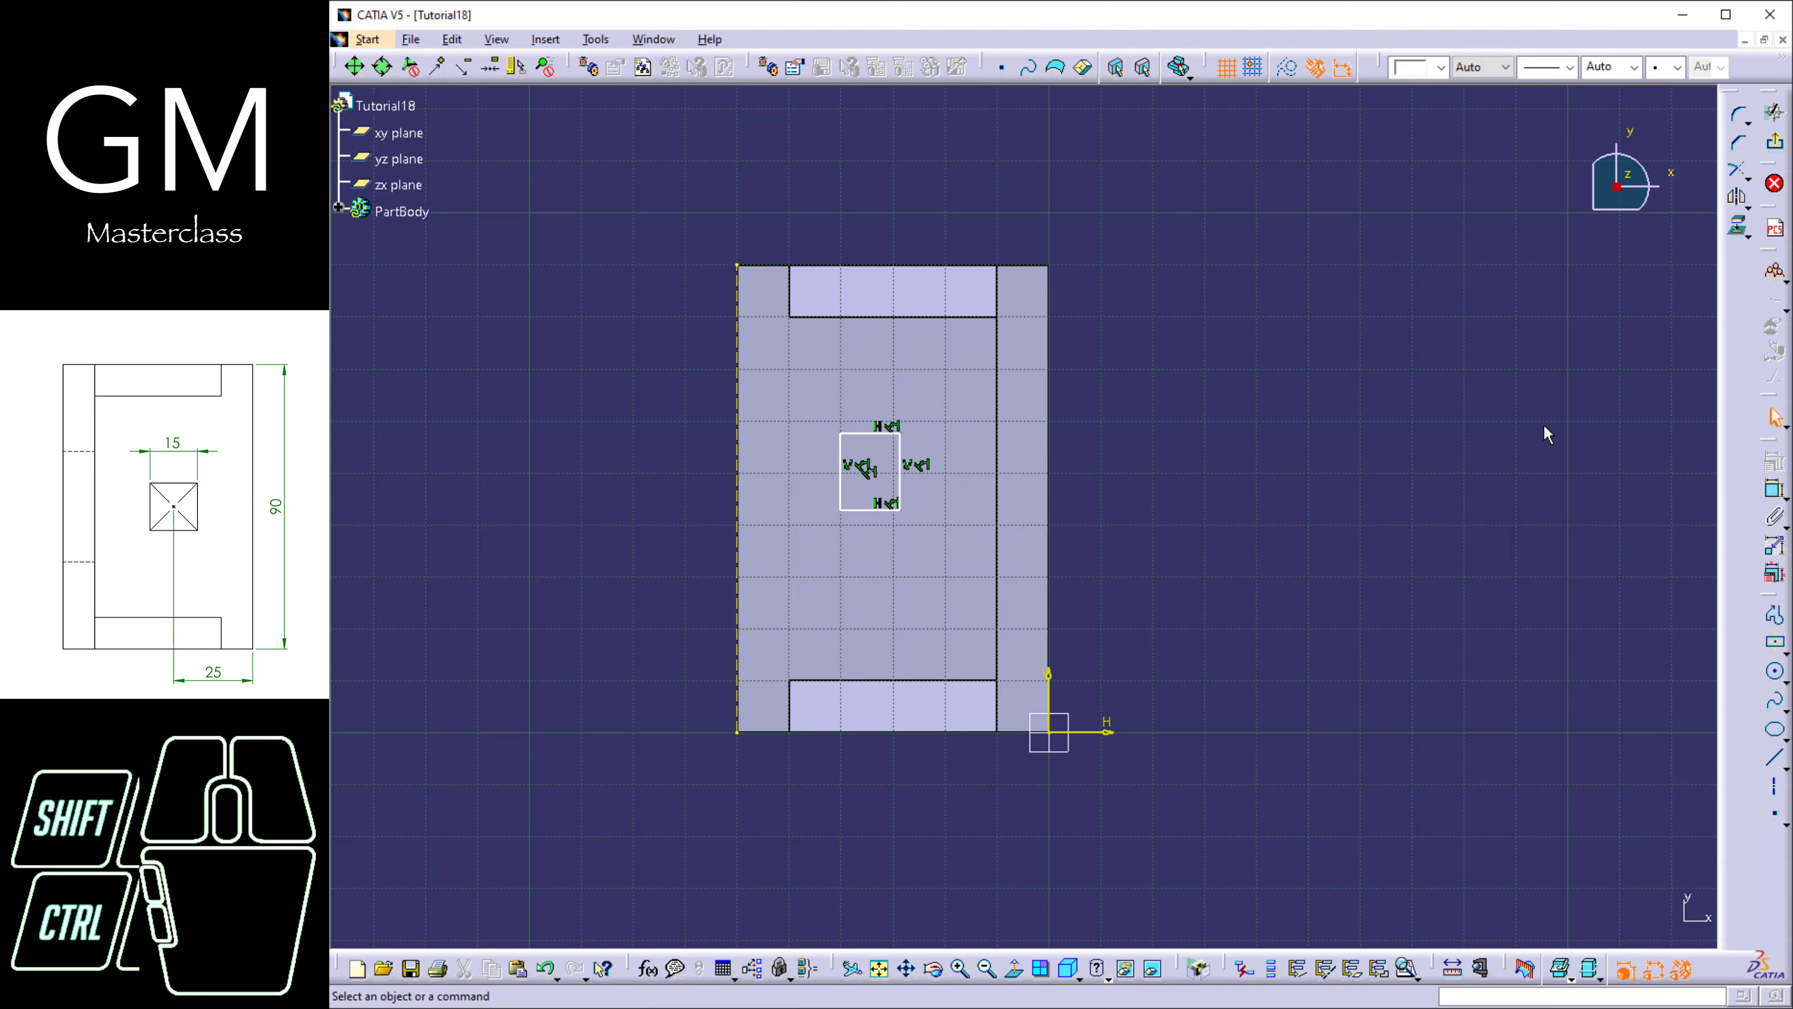
Draw a horizontal axis across the base from the projected front edge to about 27 mm beyond the sketch's vertical axis.
click(1775, 786)
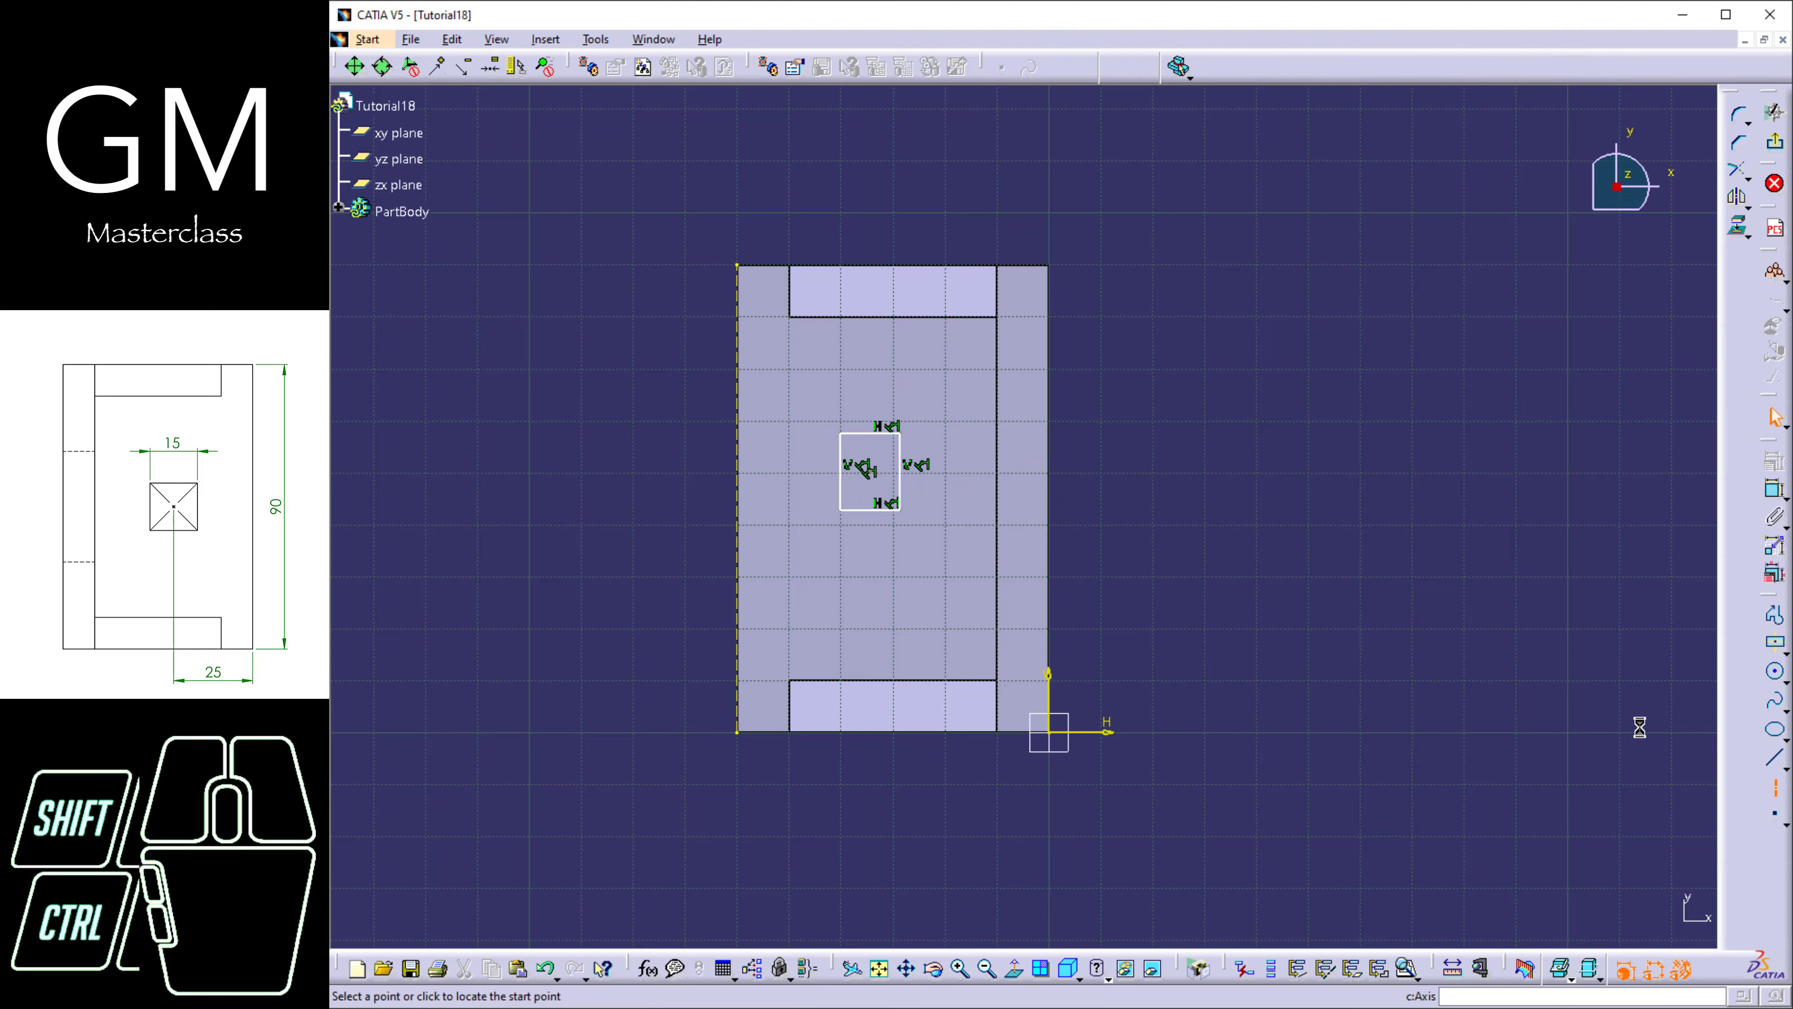
click(737, 529)
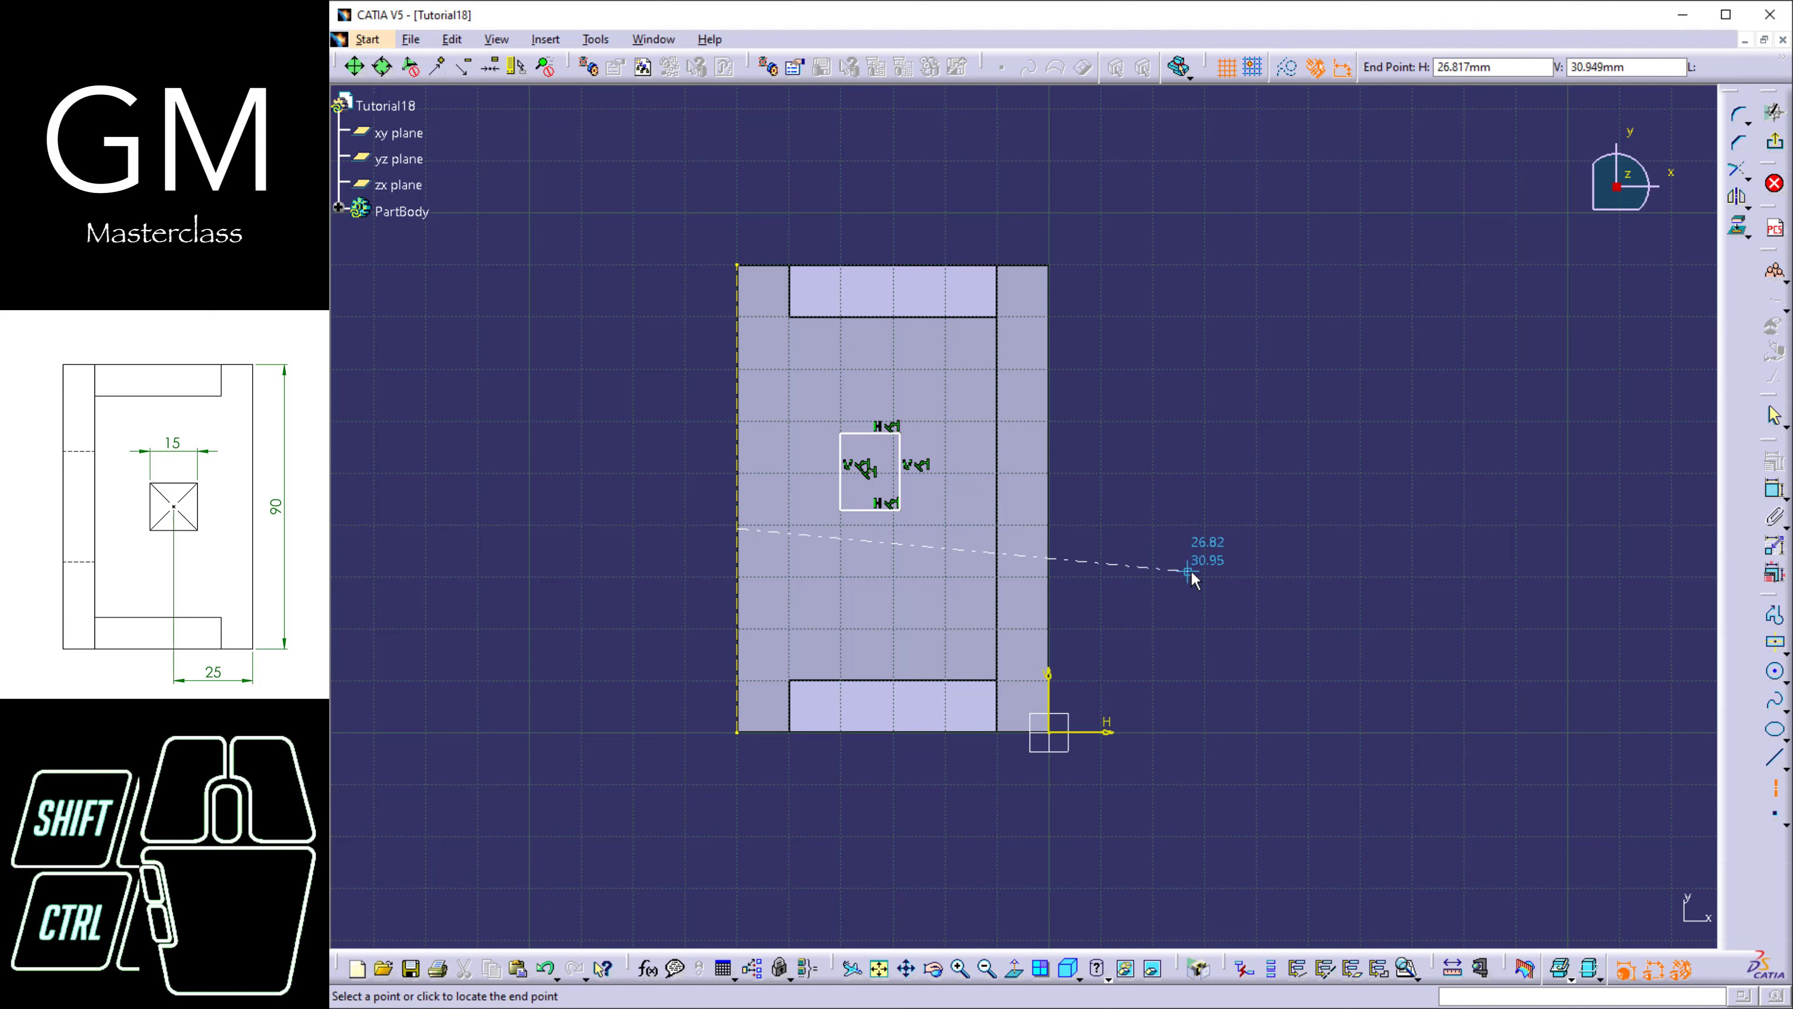
click(1191, 541)
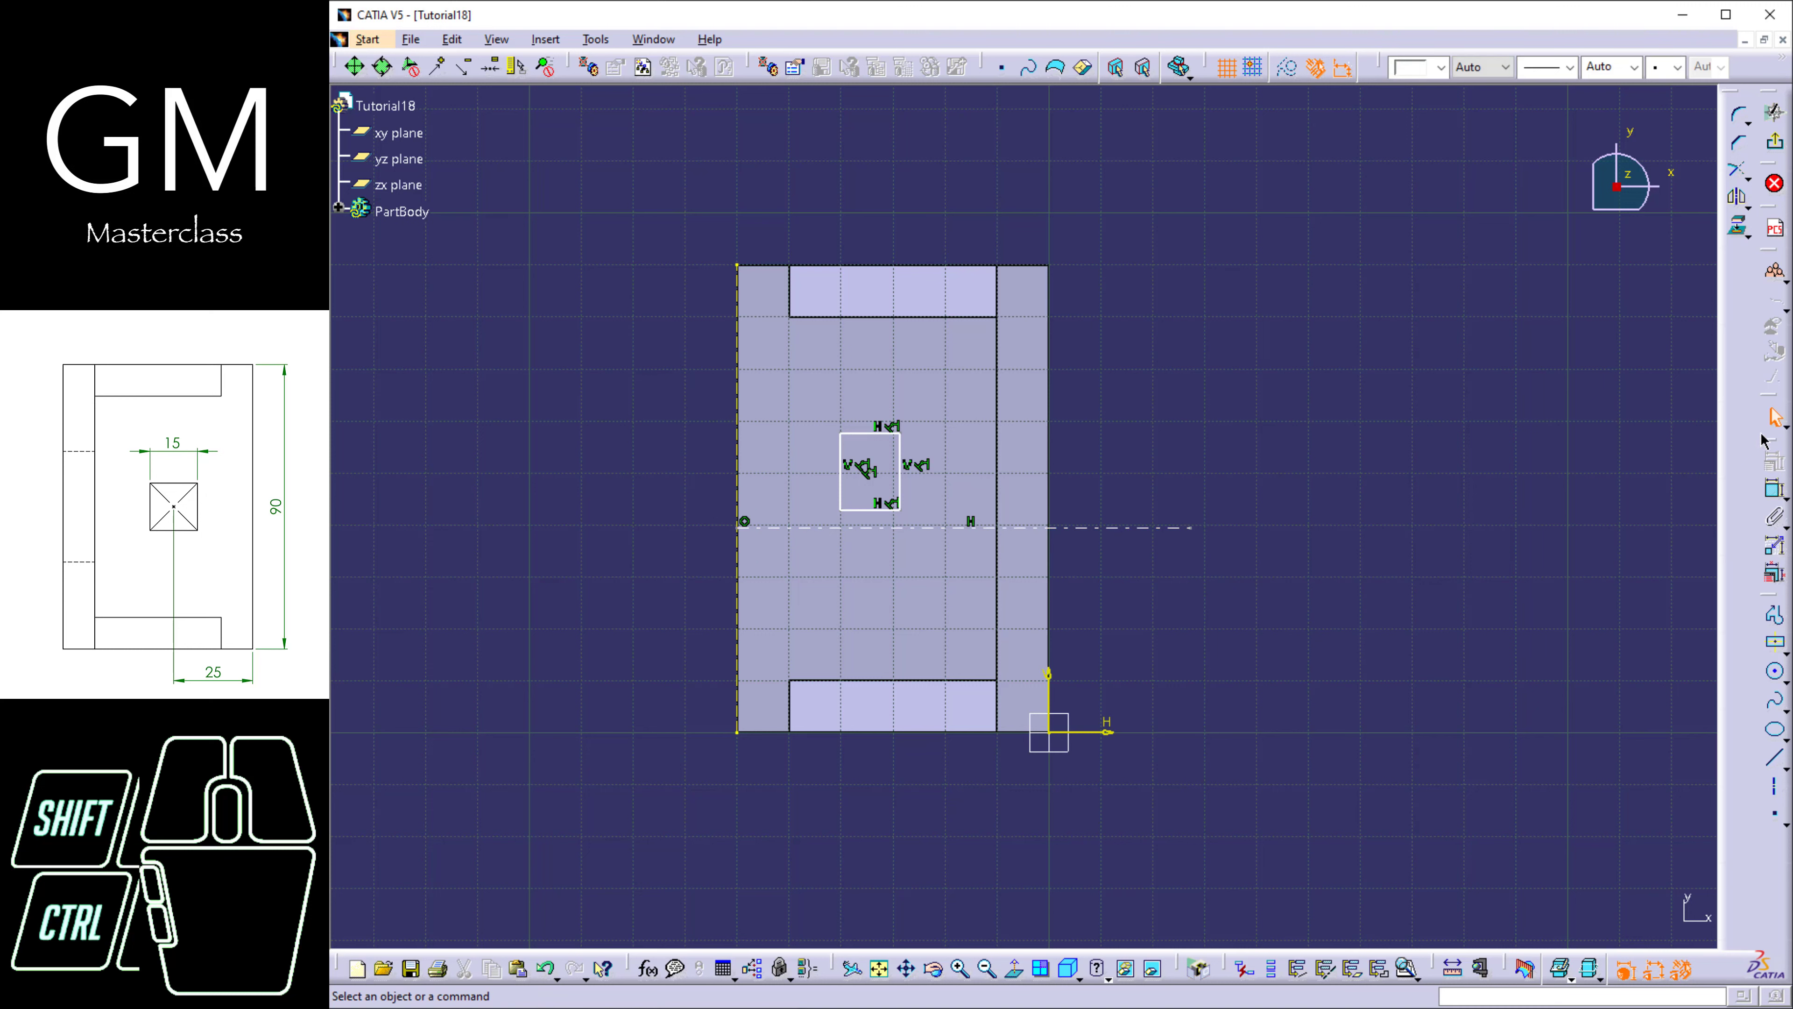
Constrain the two endpoints of the projected front edge to be symmetric about the horizontal axis.
click(738, 267)
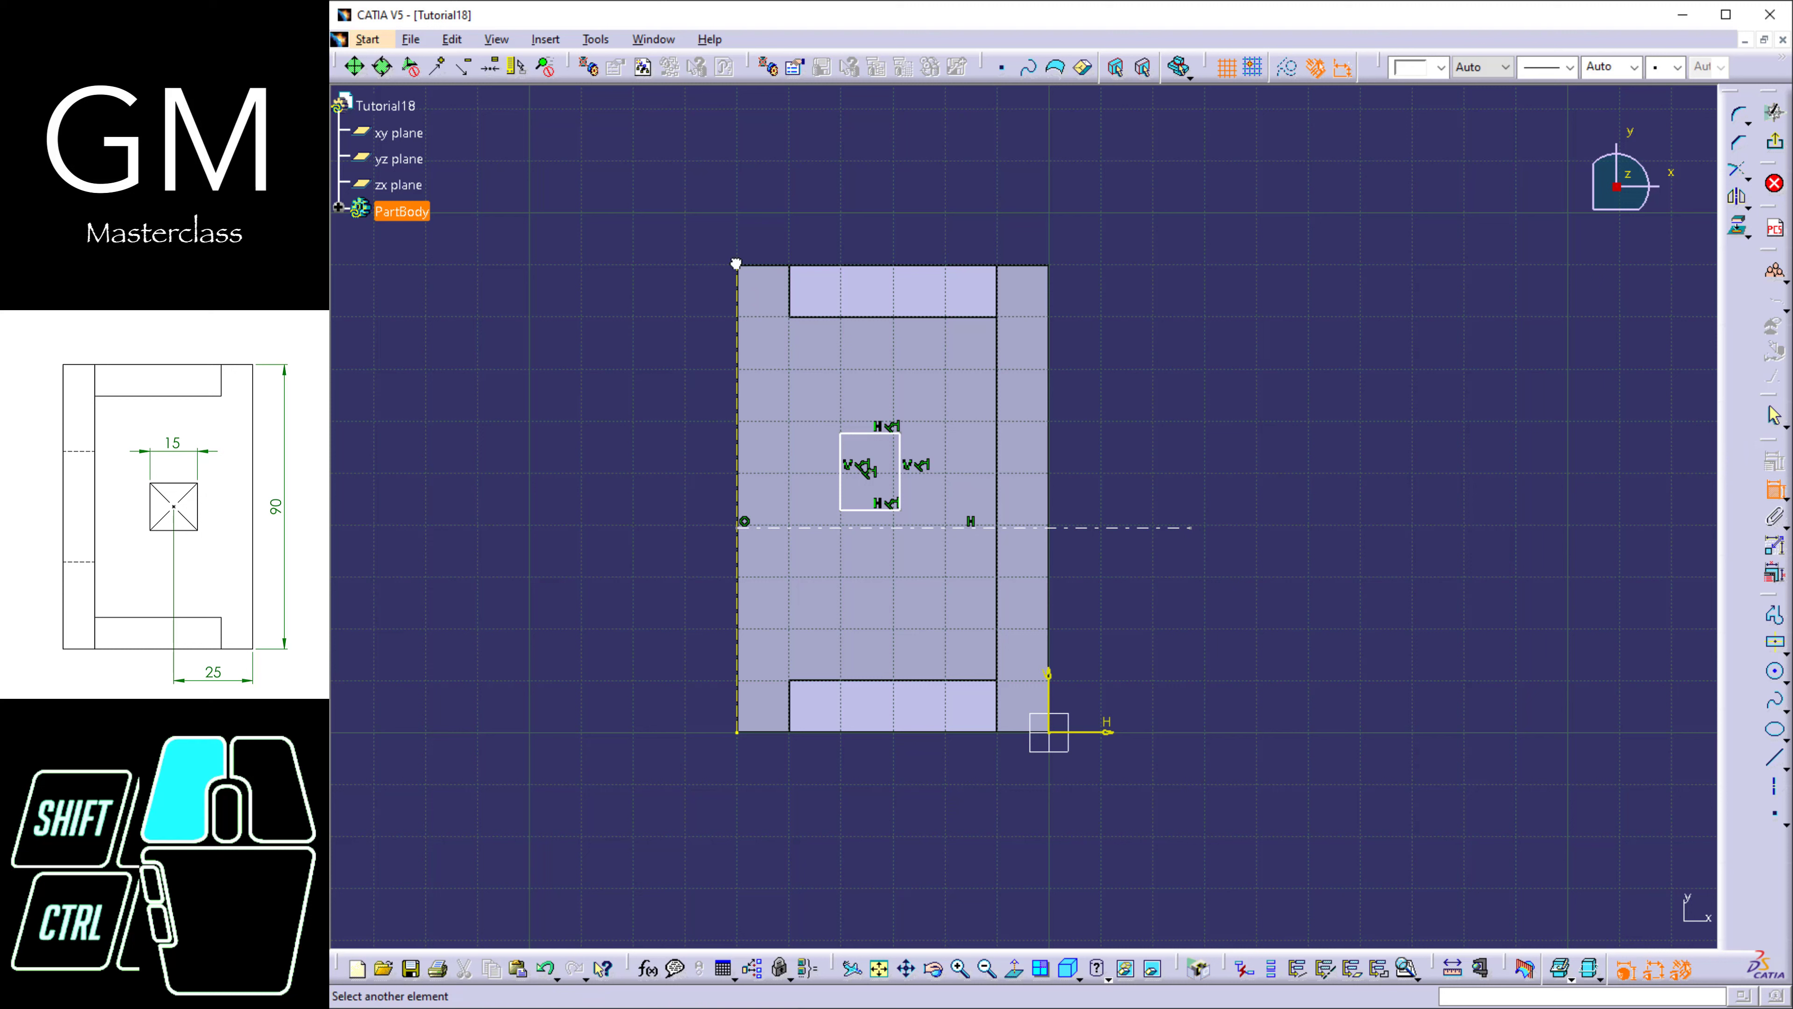
click(738, 731)
click(1776, 492)
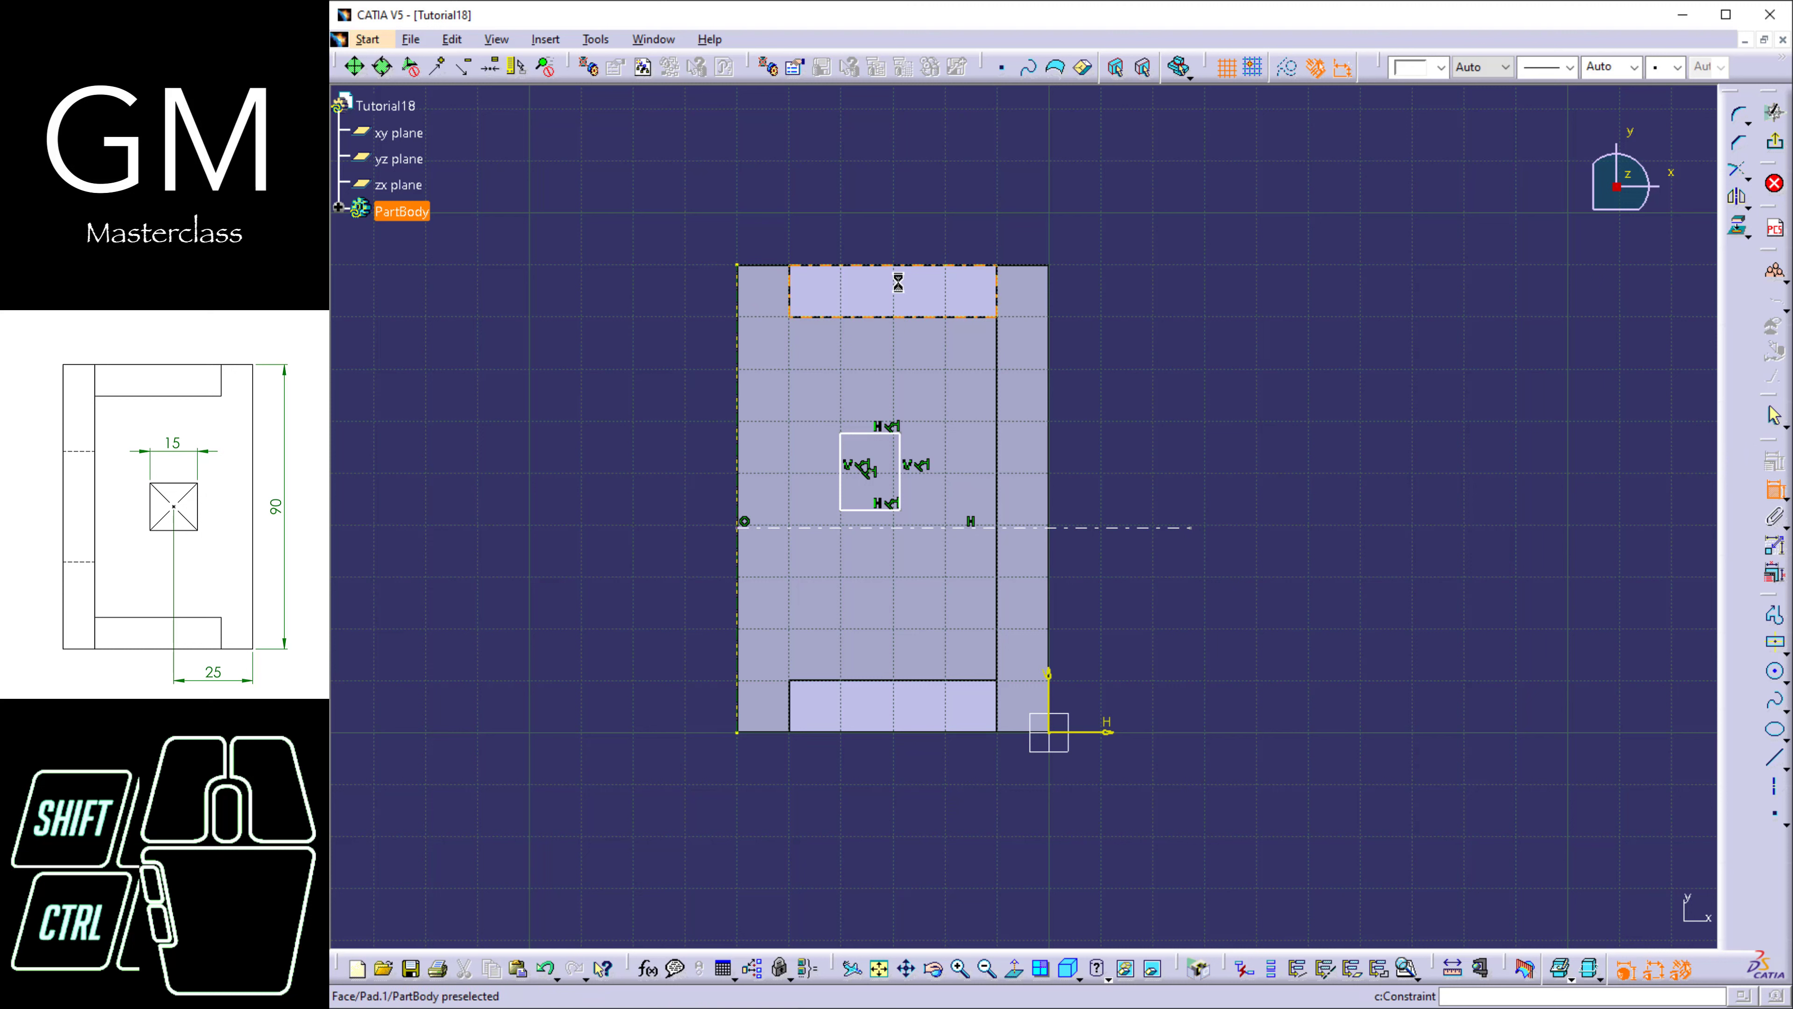
click(737, 267)
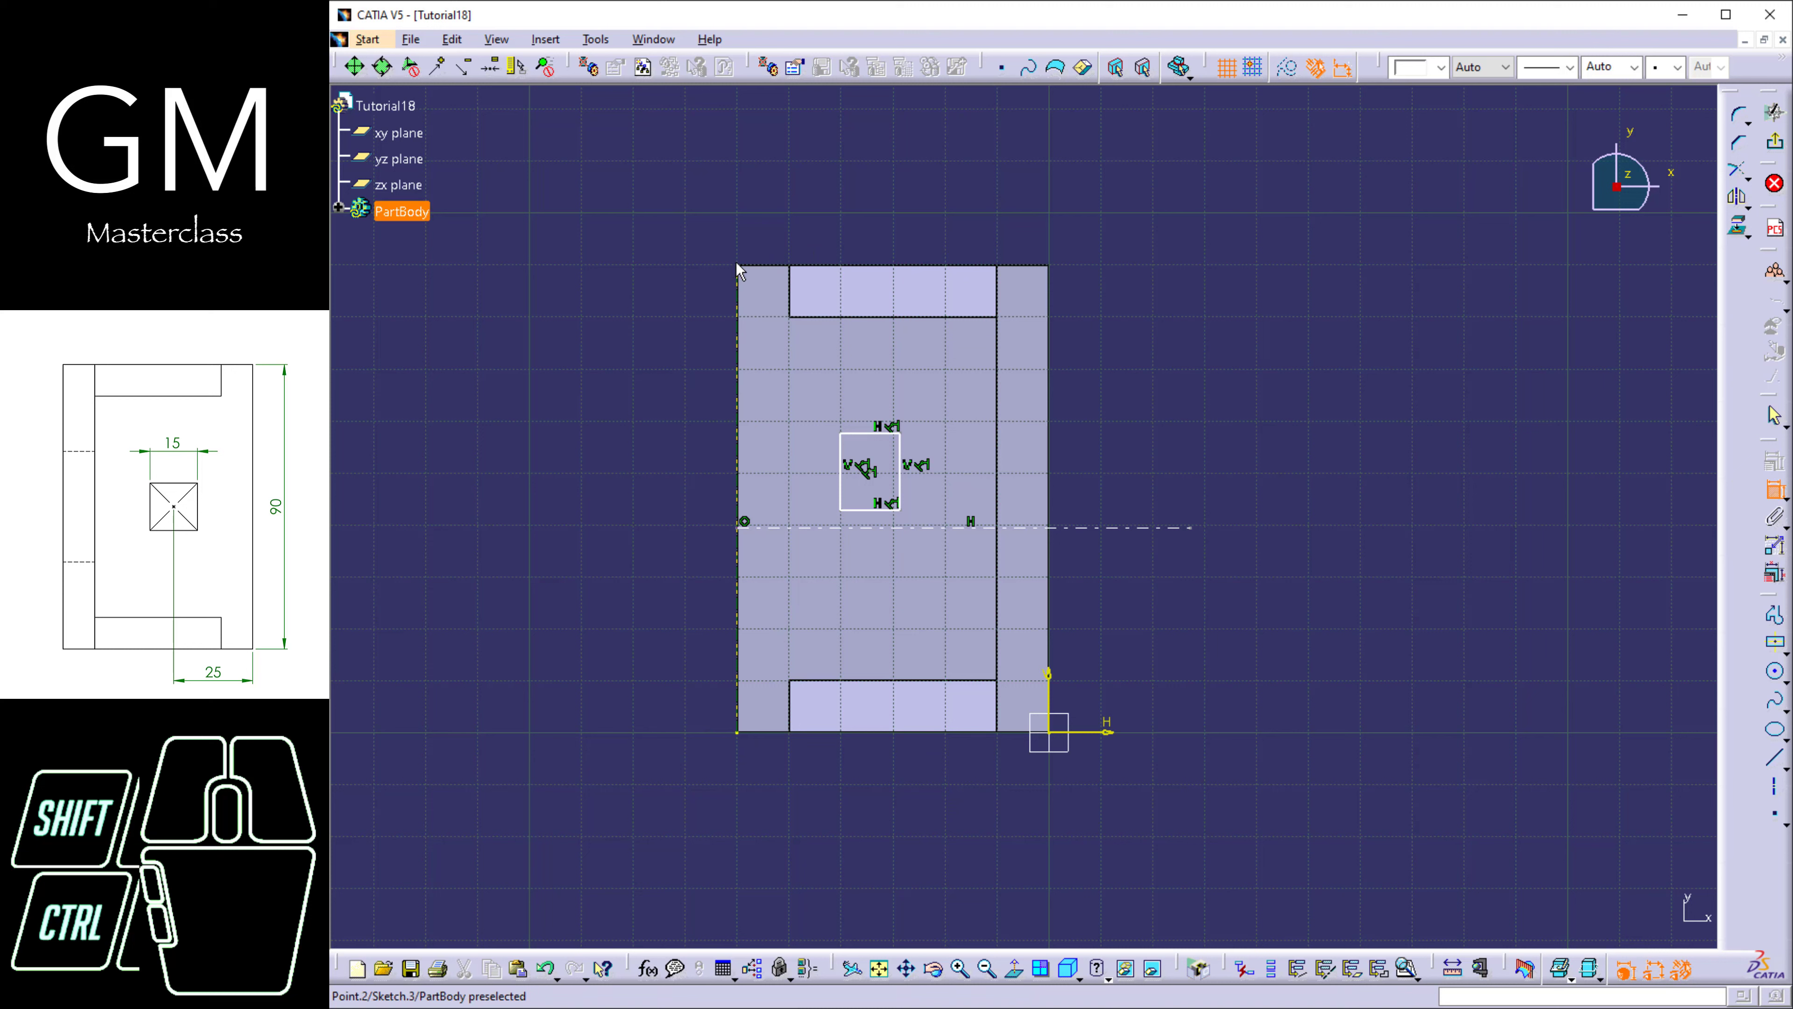
right_click(1184, 569)
click(1277, 687)
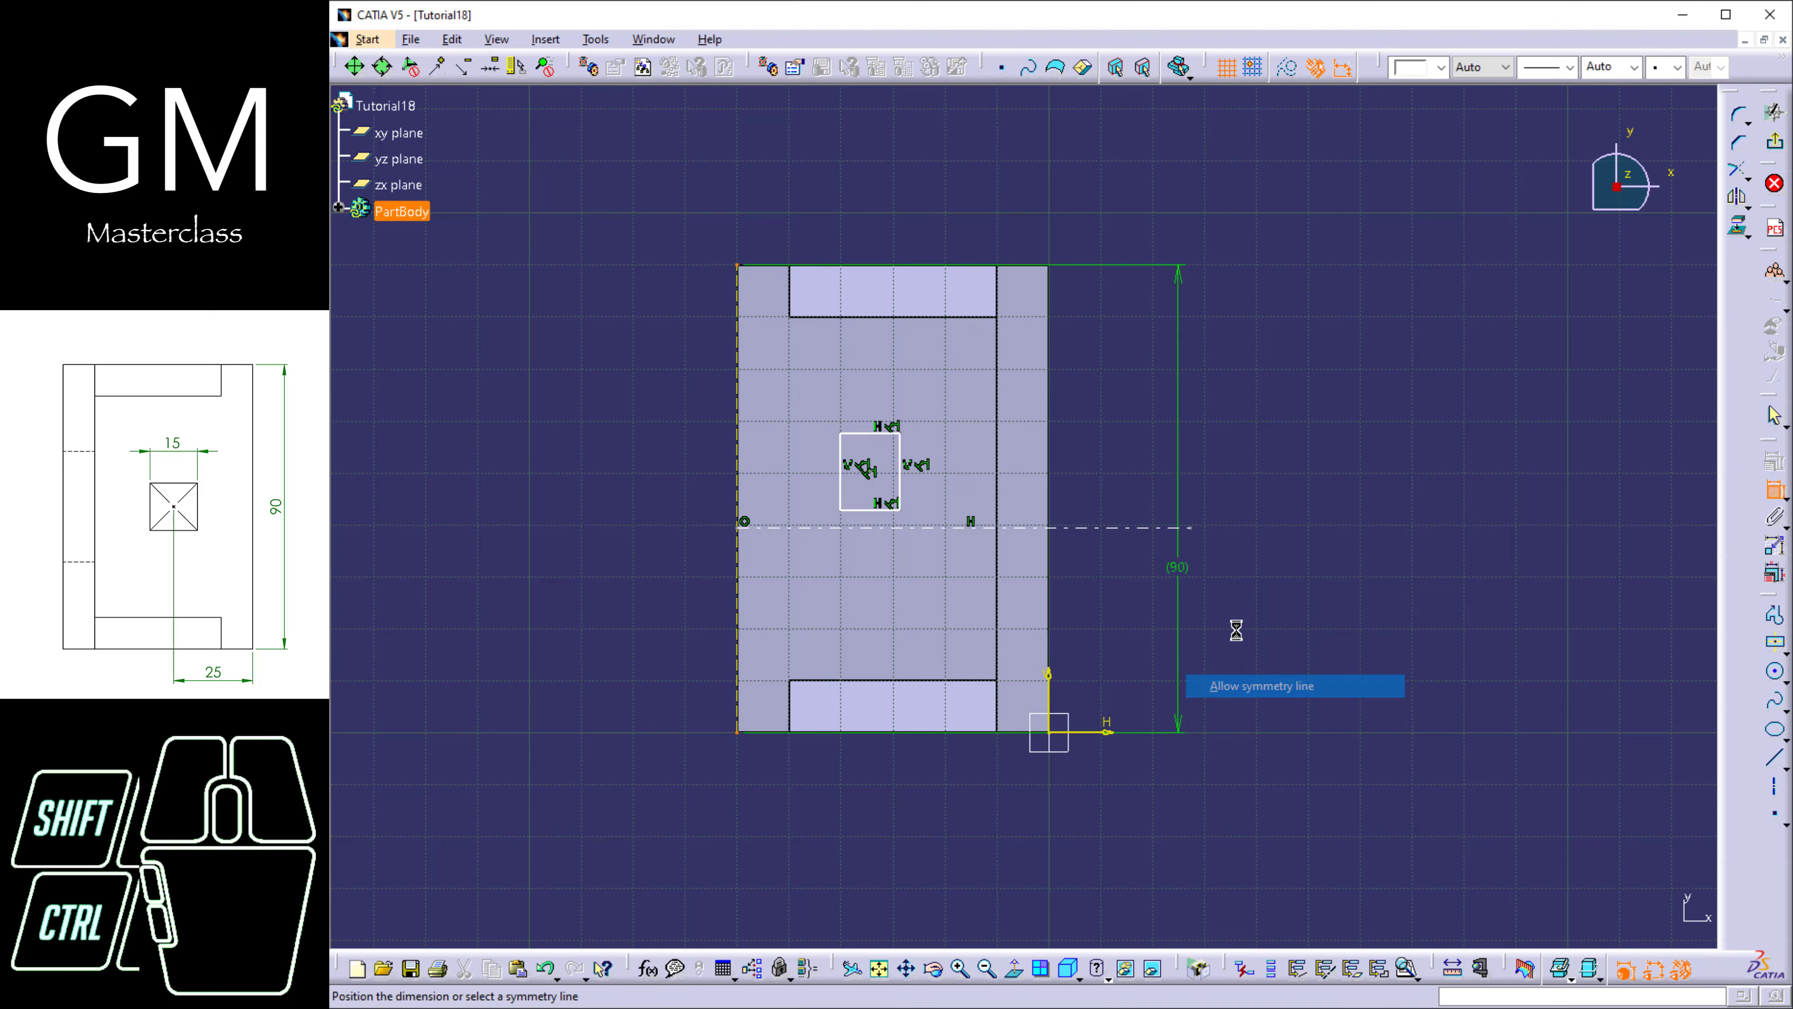
click(1138, 527)
Make the rectangle's centre point coincident with the horizontal axis.
click(857, 484)
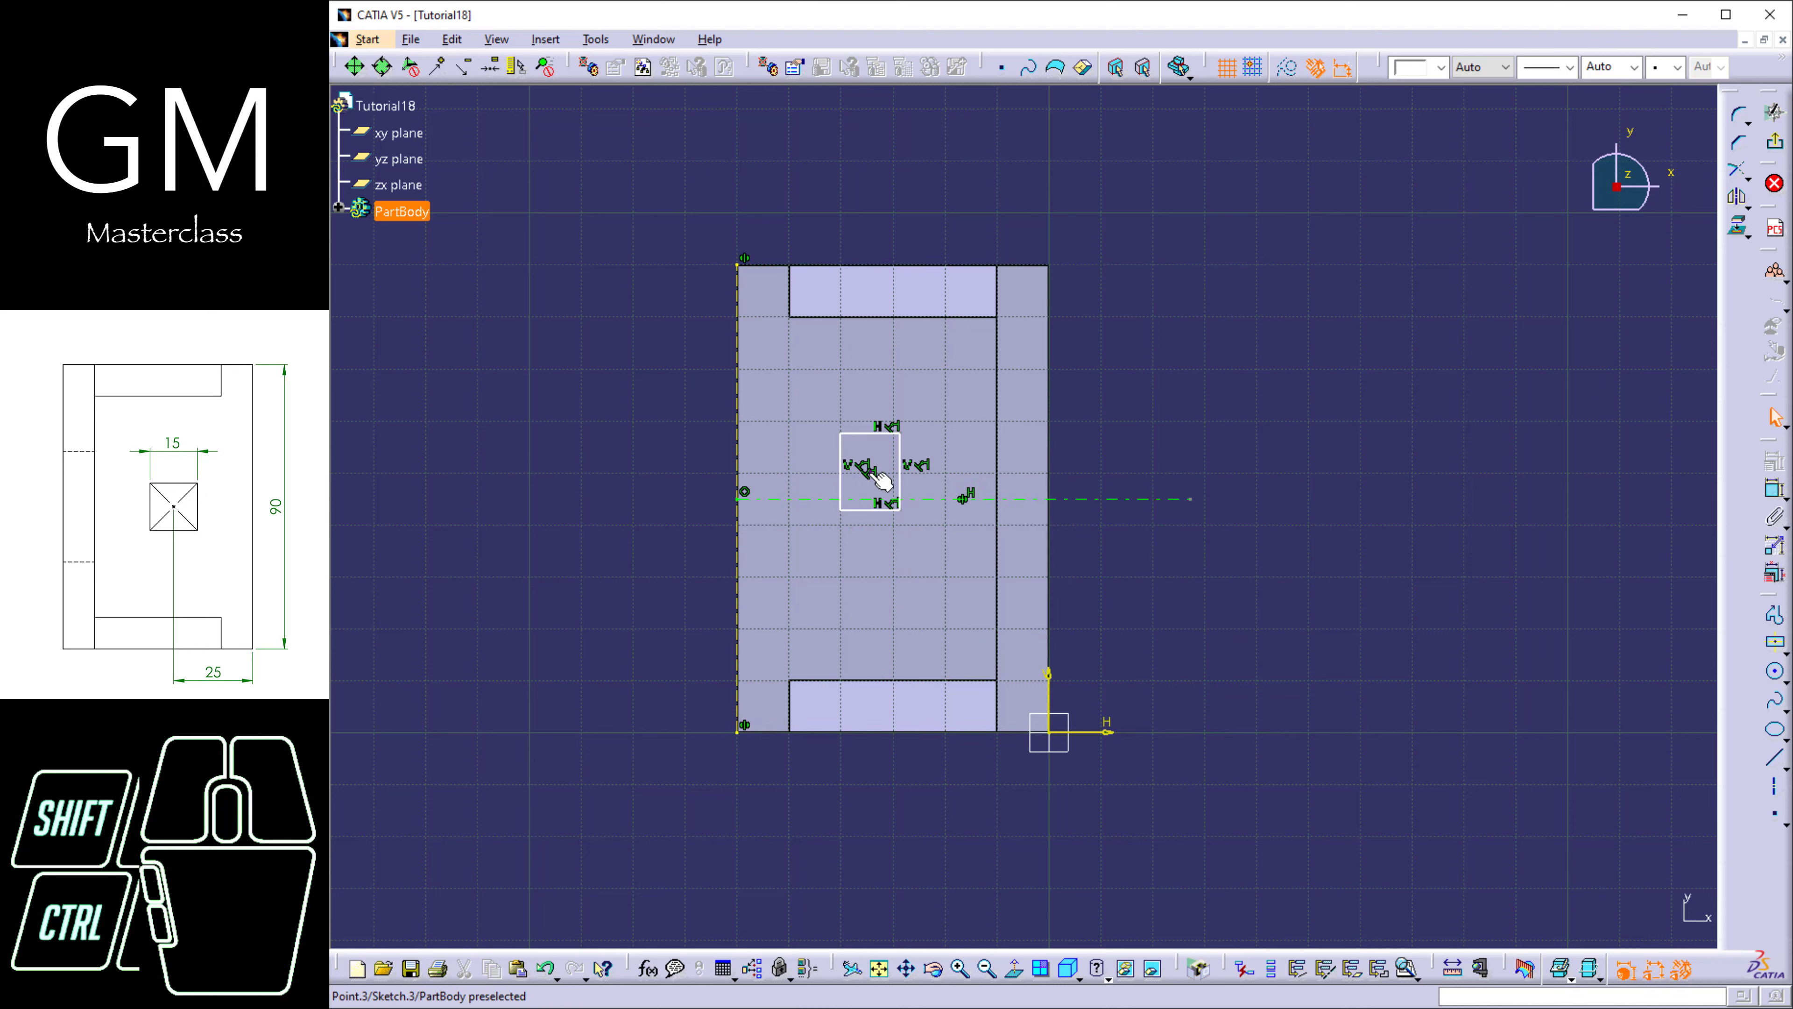
ctrl+click(964, 505)
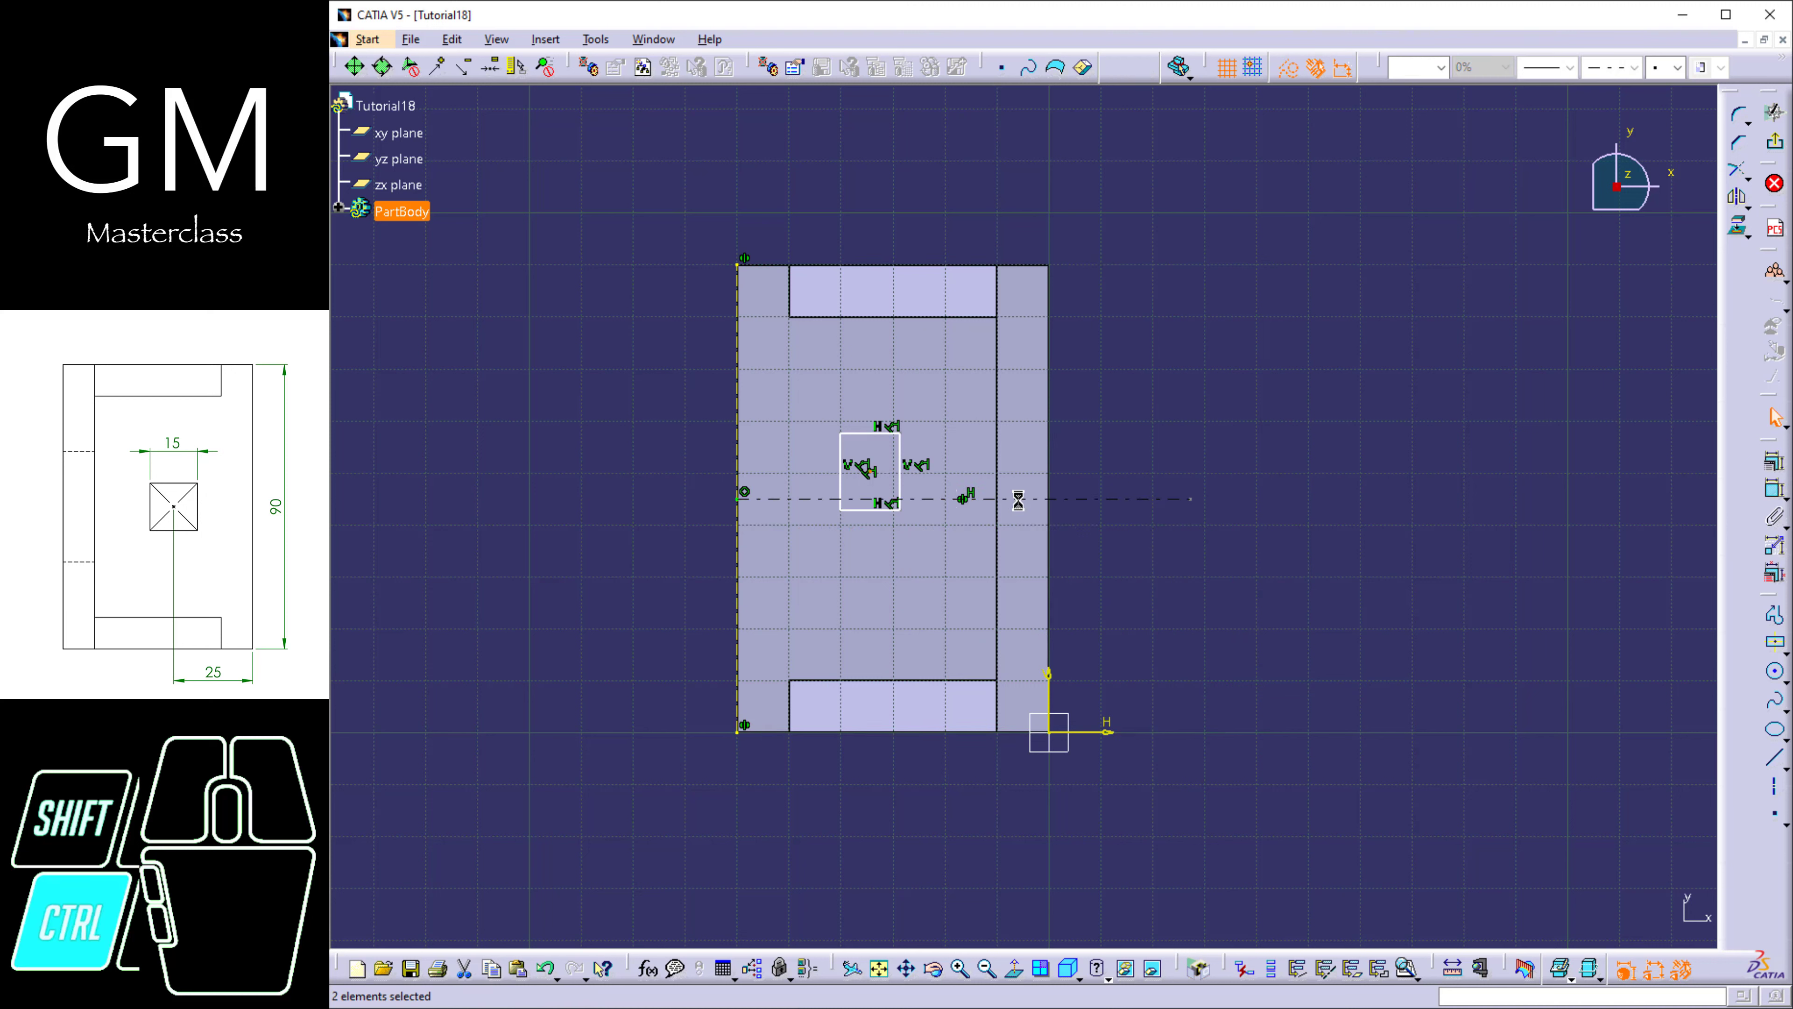
click(1774, 460)
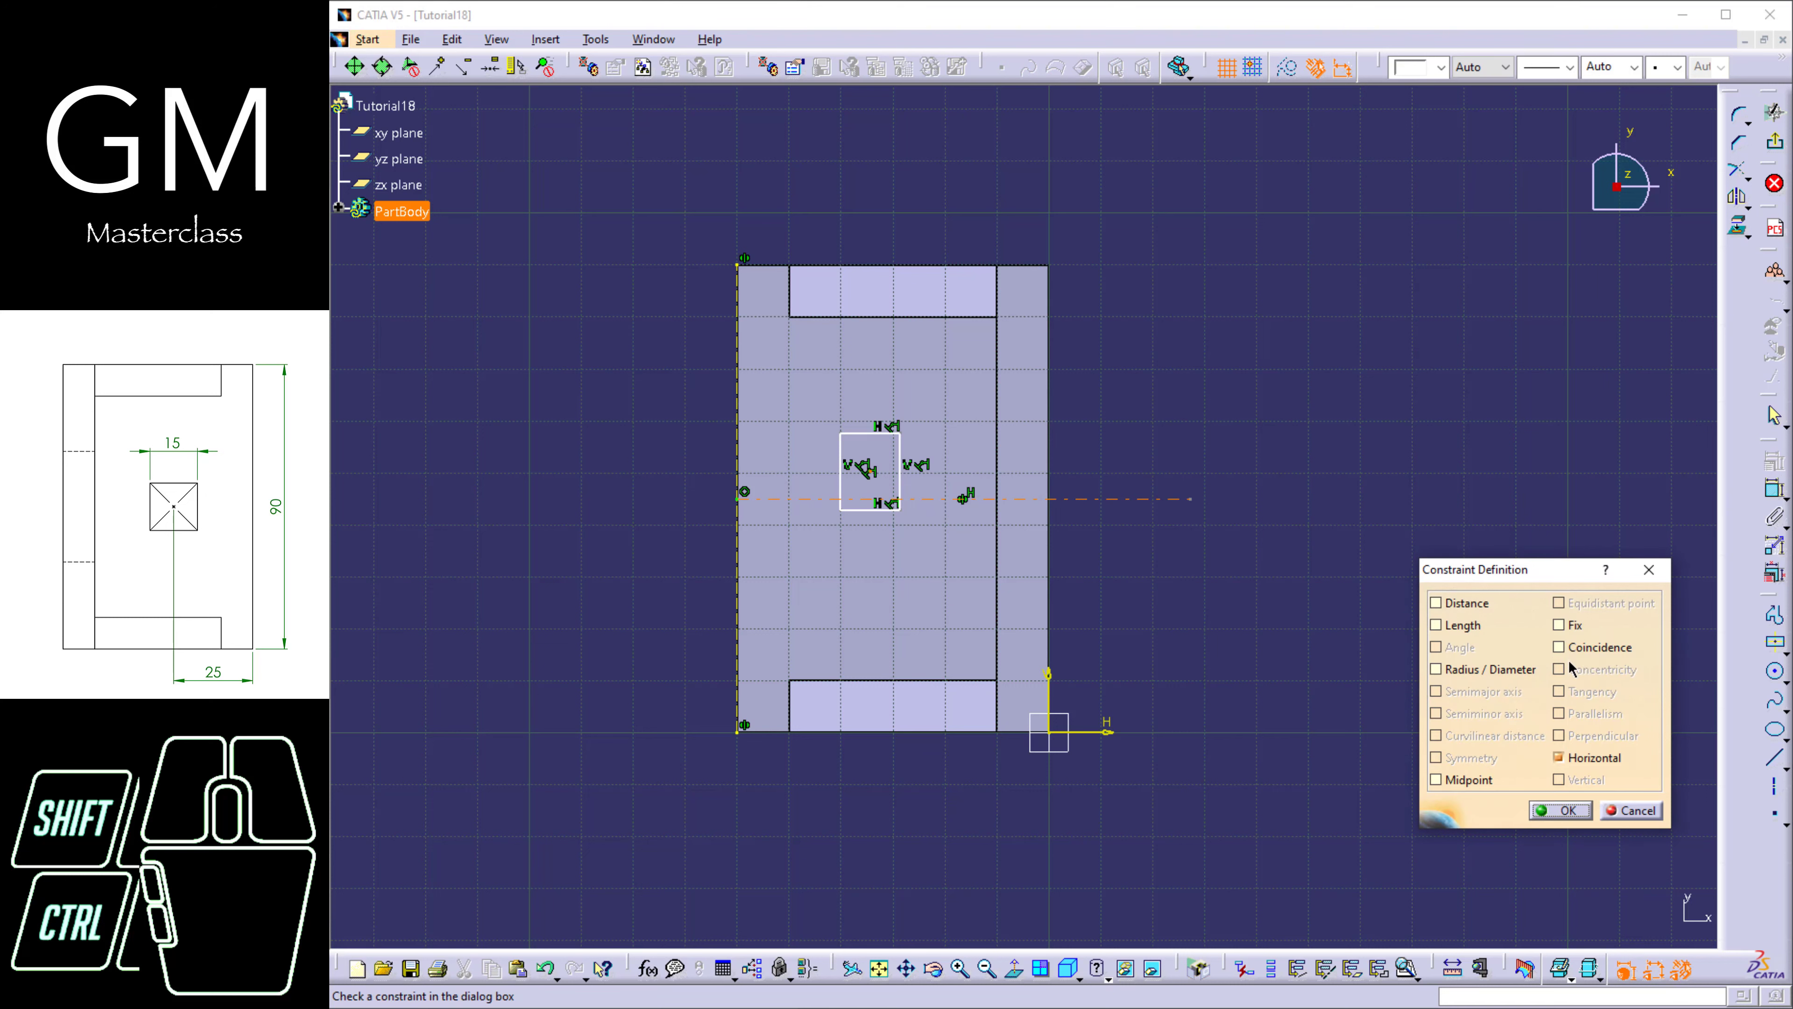
click(1583, 653)
click(1563, 809)
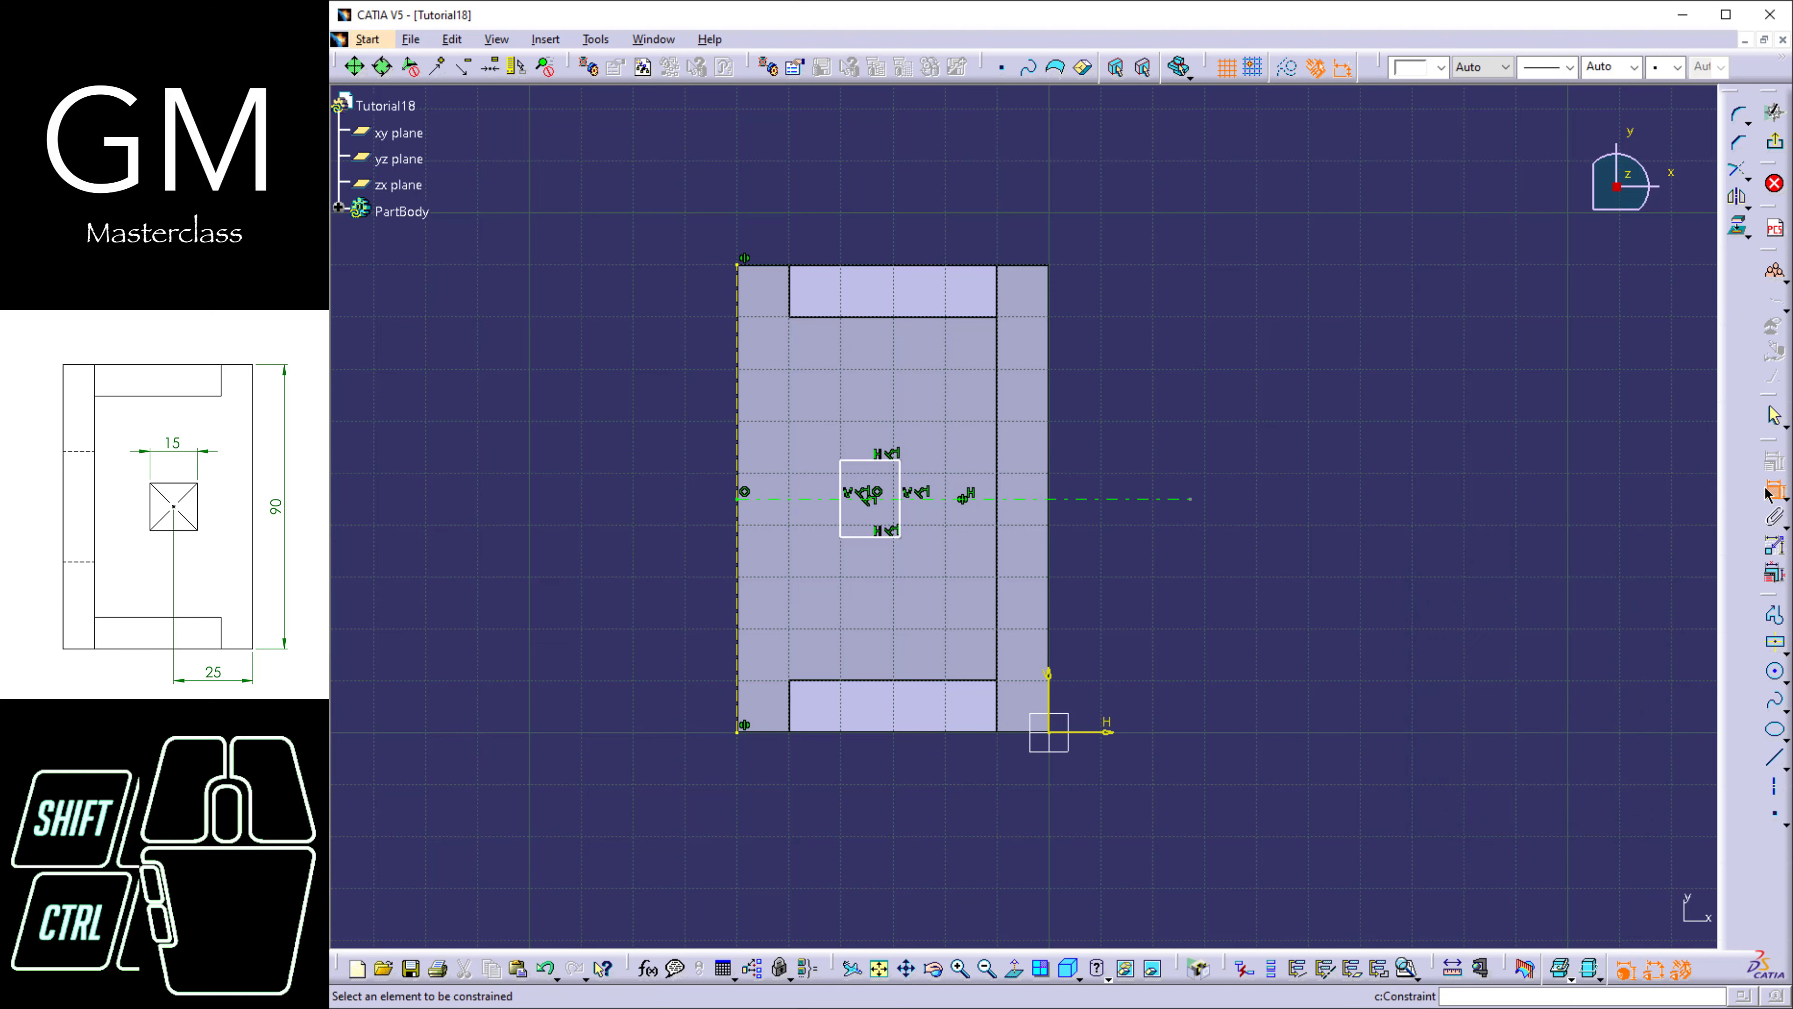
Dimension the width and the height of the small rectangle.
click(872, 462)
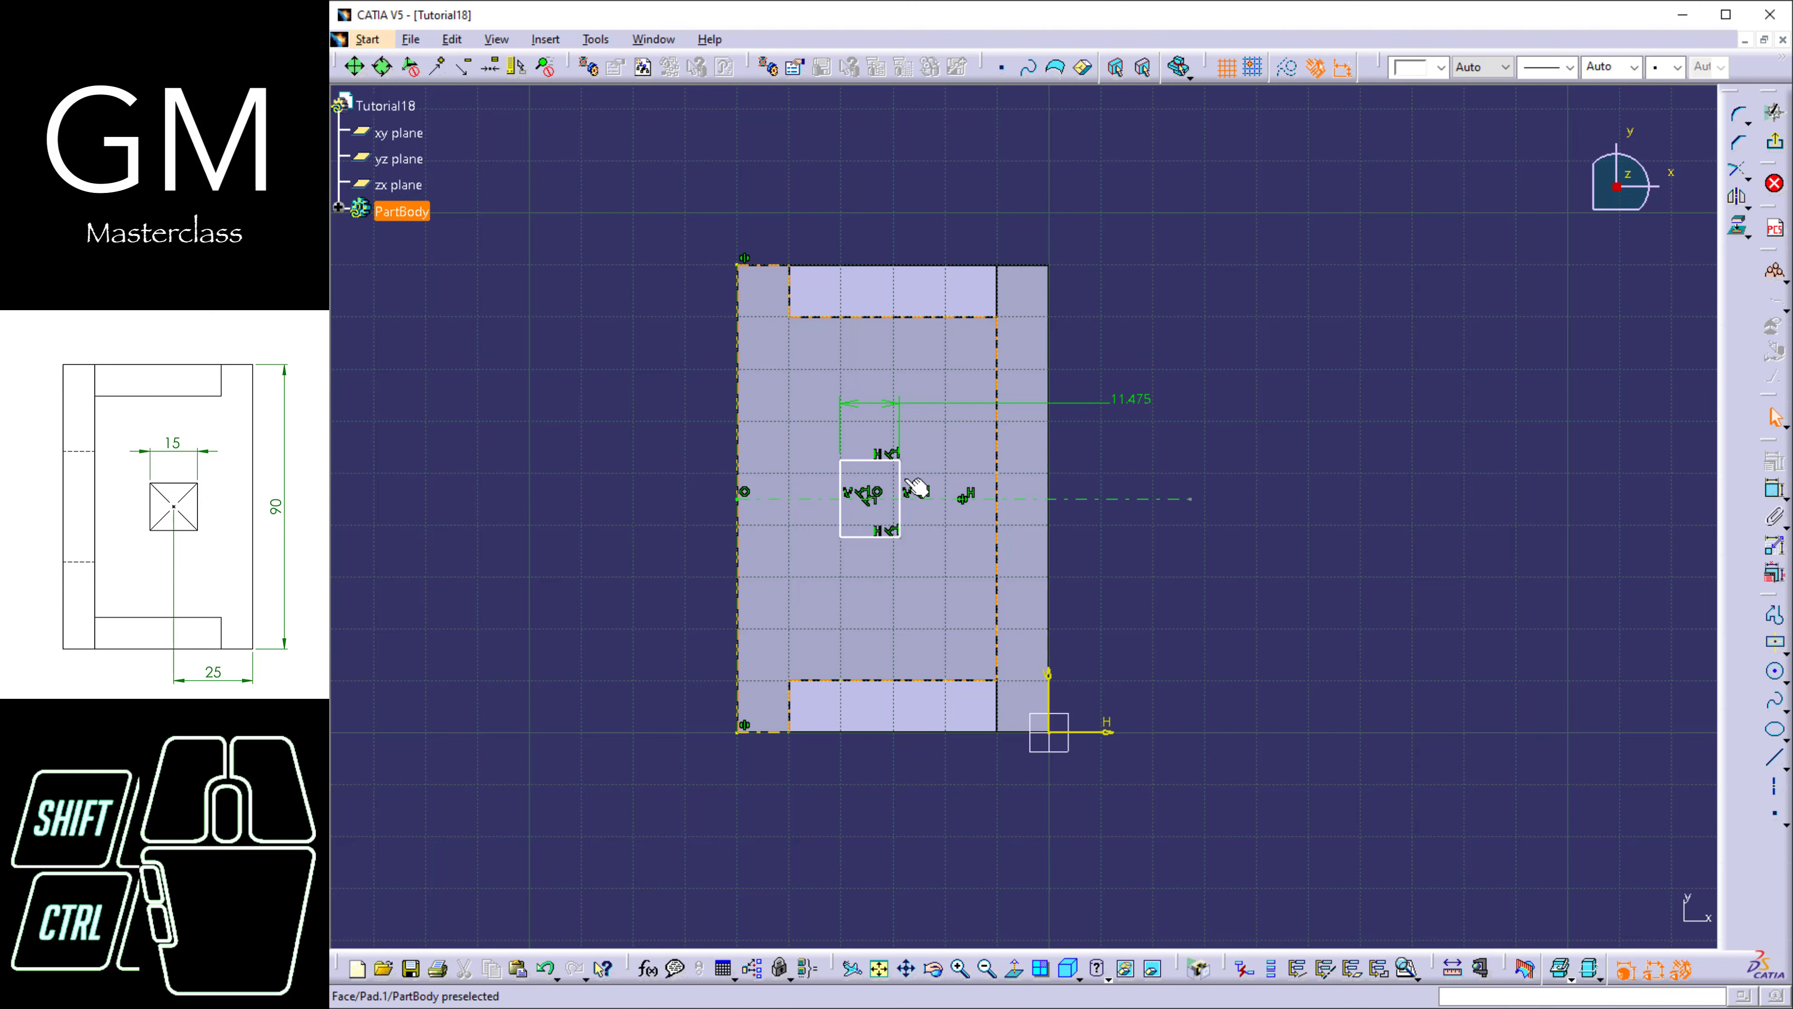
click(1775, 491)
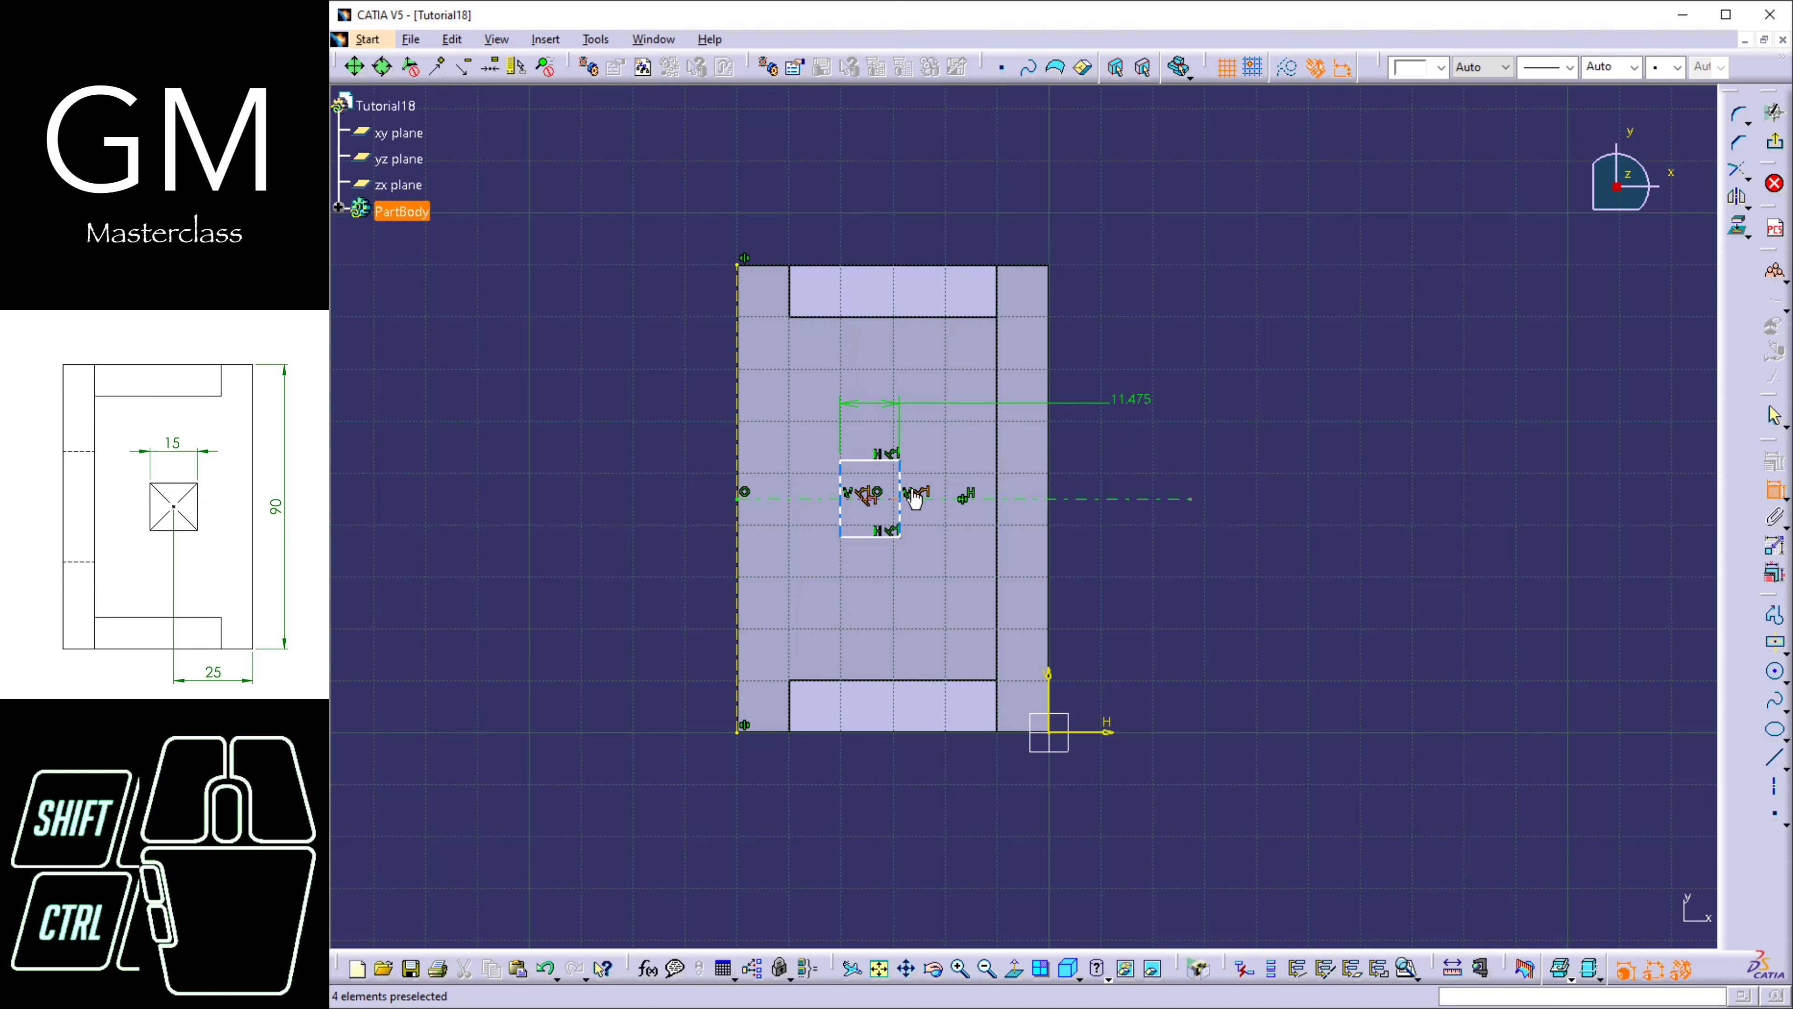
click(902, 480)
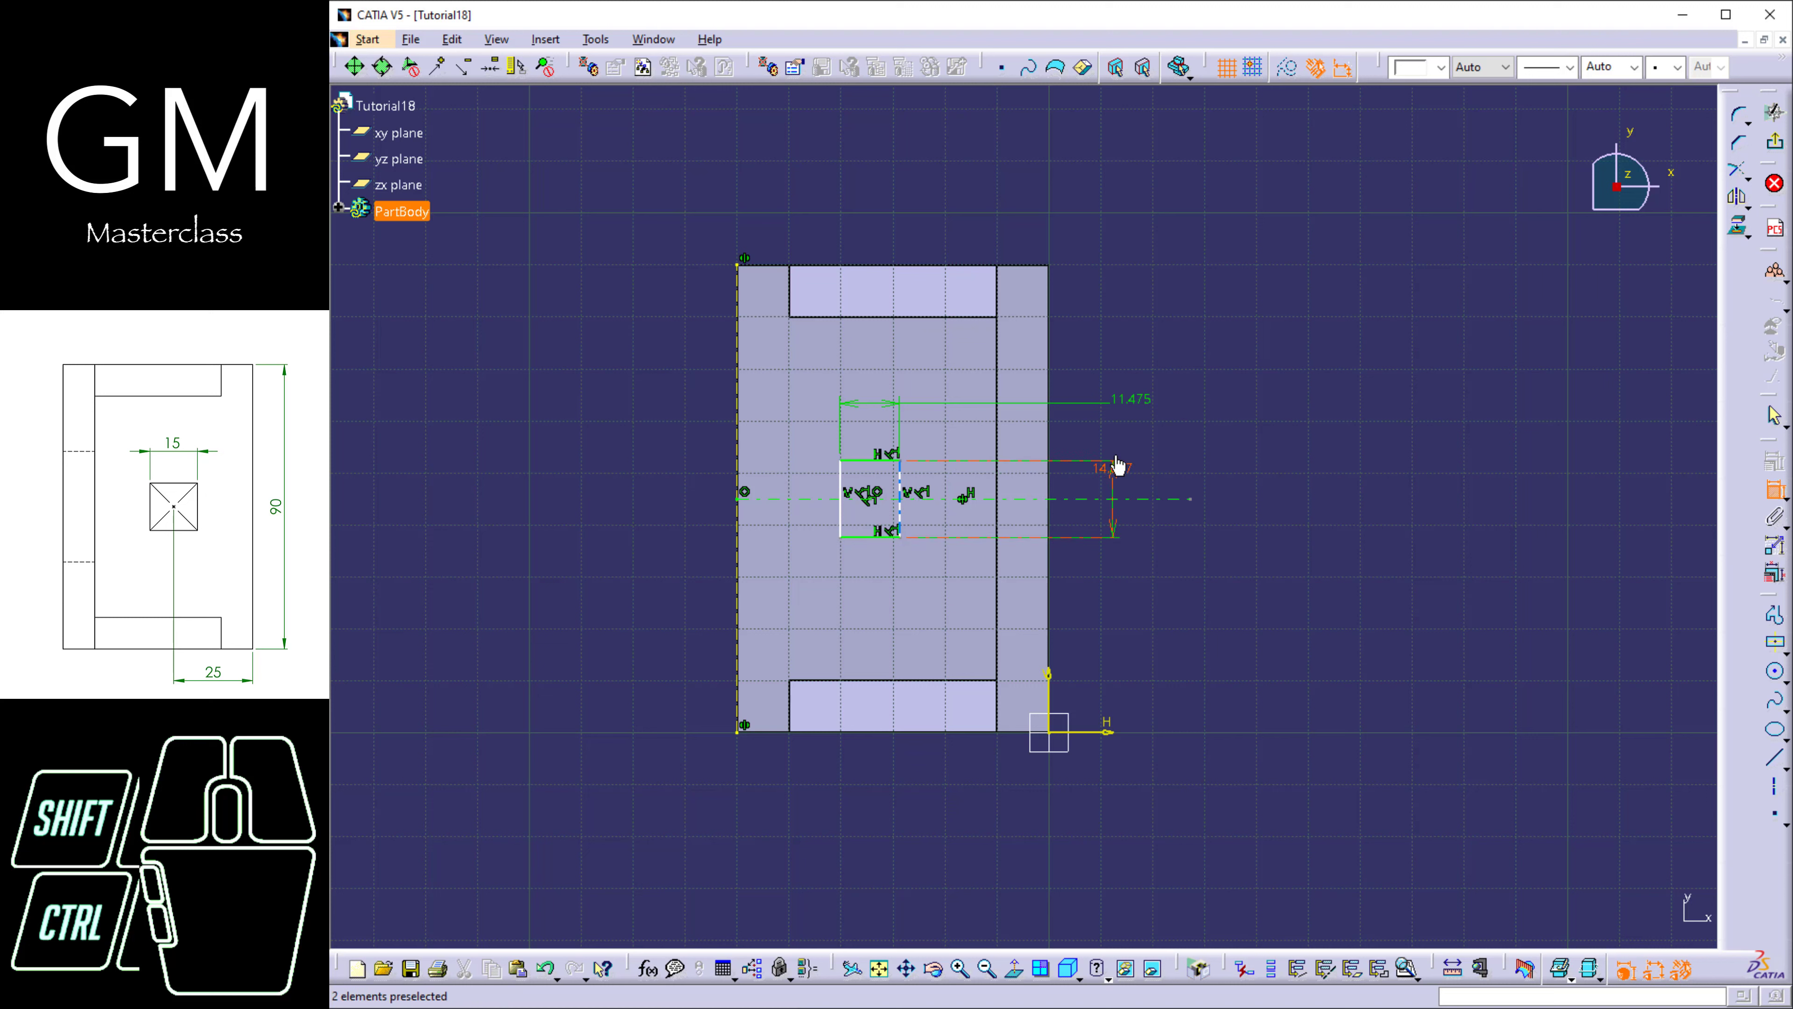
Dimension the distance from the projected front edge to the rectangle's centre point and set it to 25 mm.
click(739, 526)
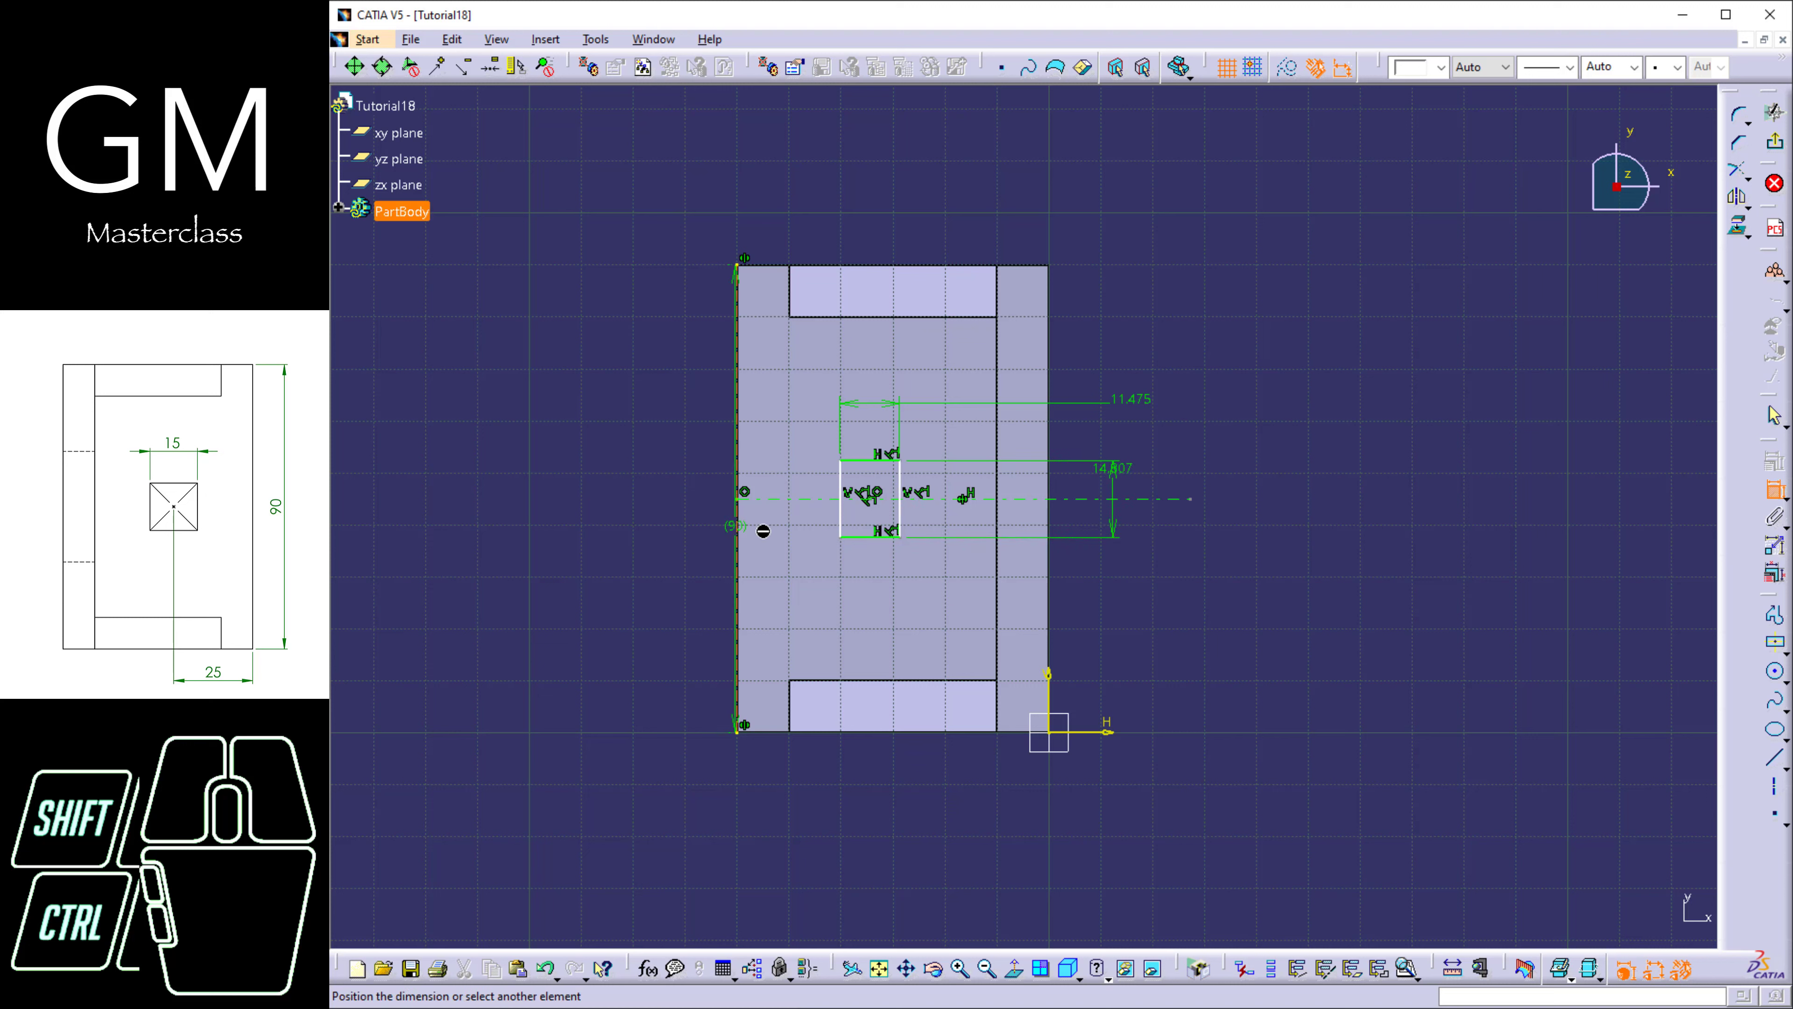
click(870, 497)
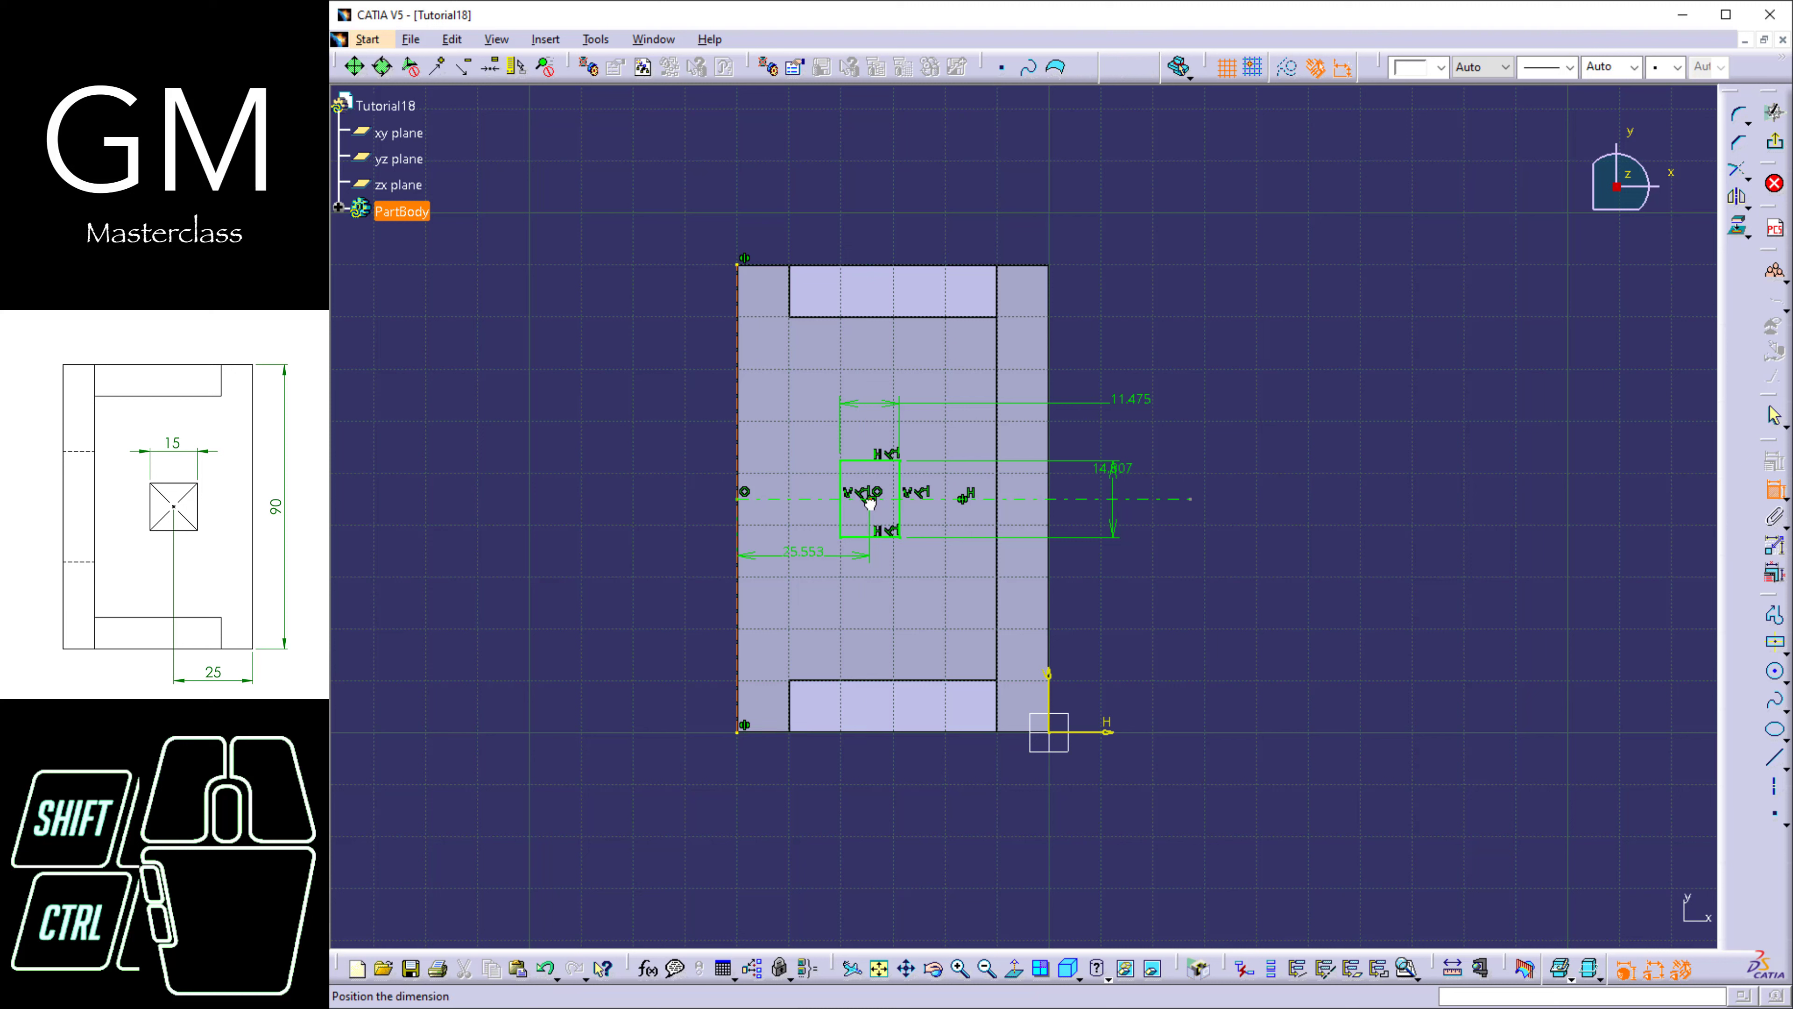
click(826, 825)
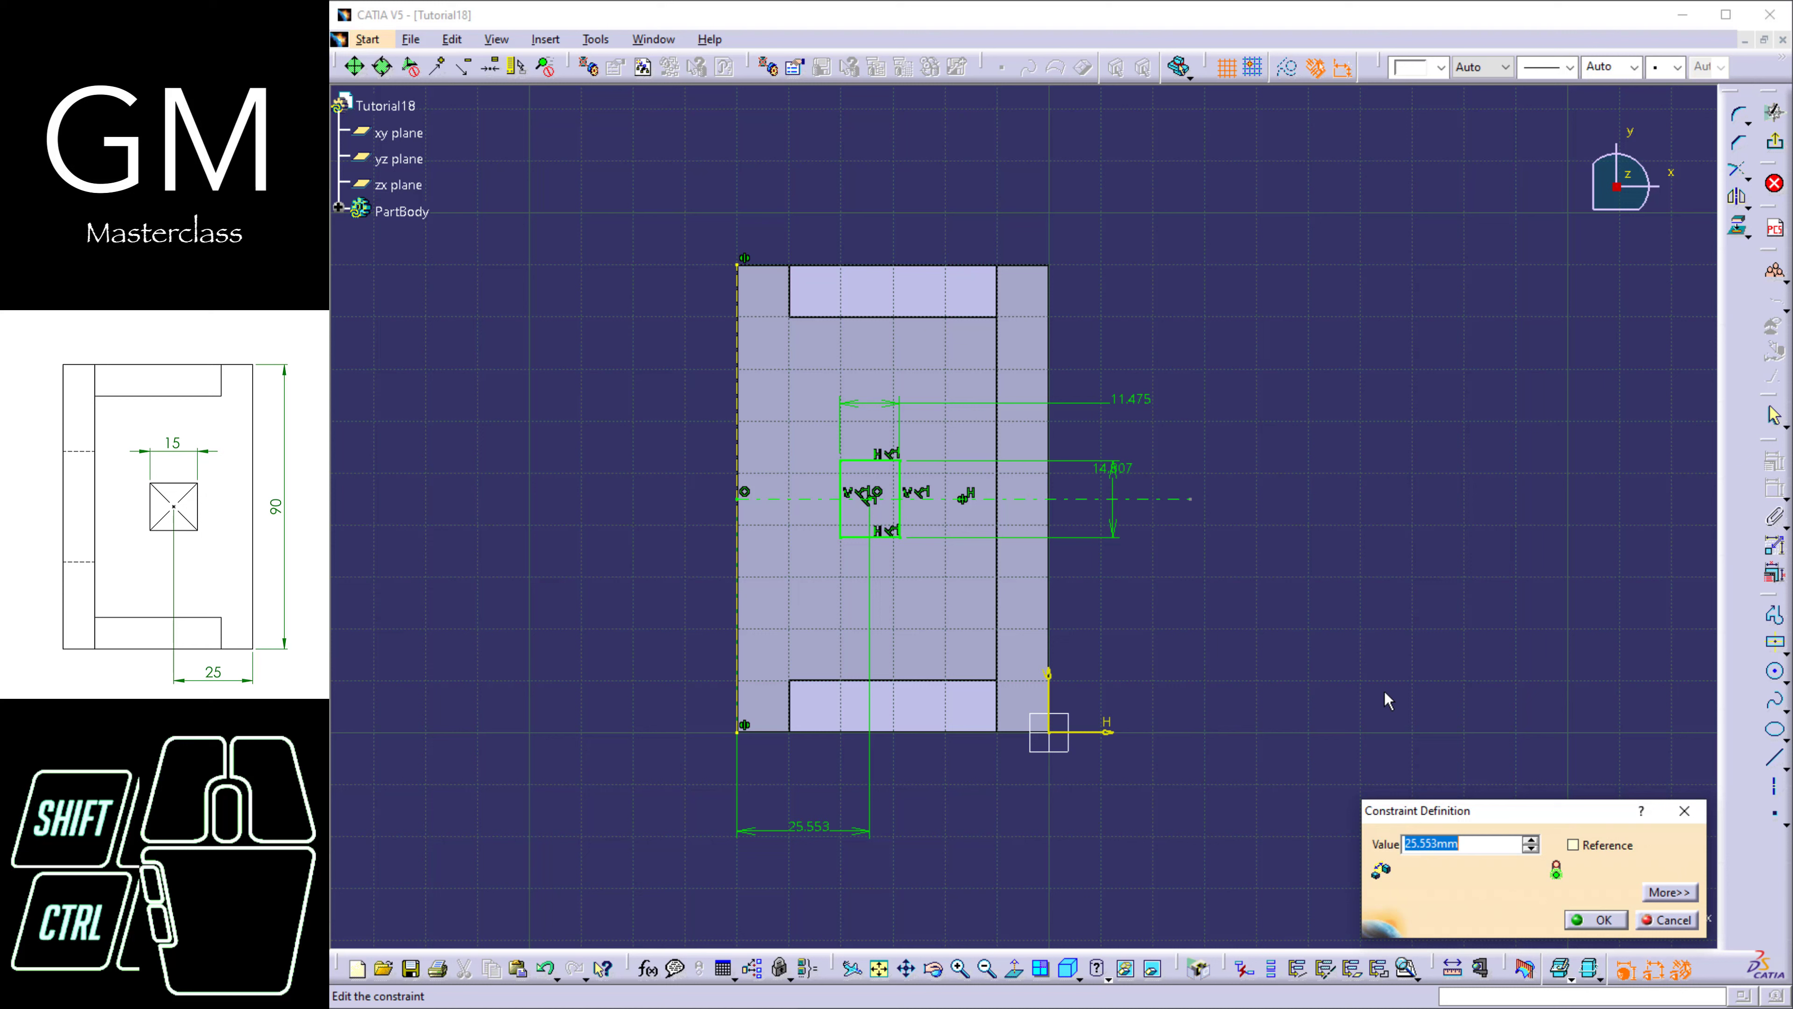
text(25)
key(Return)
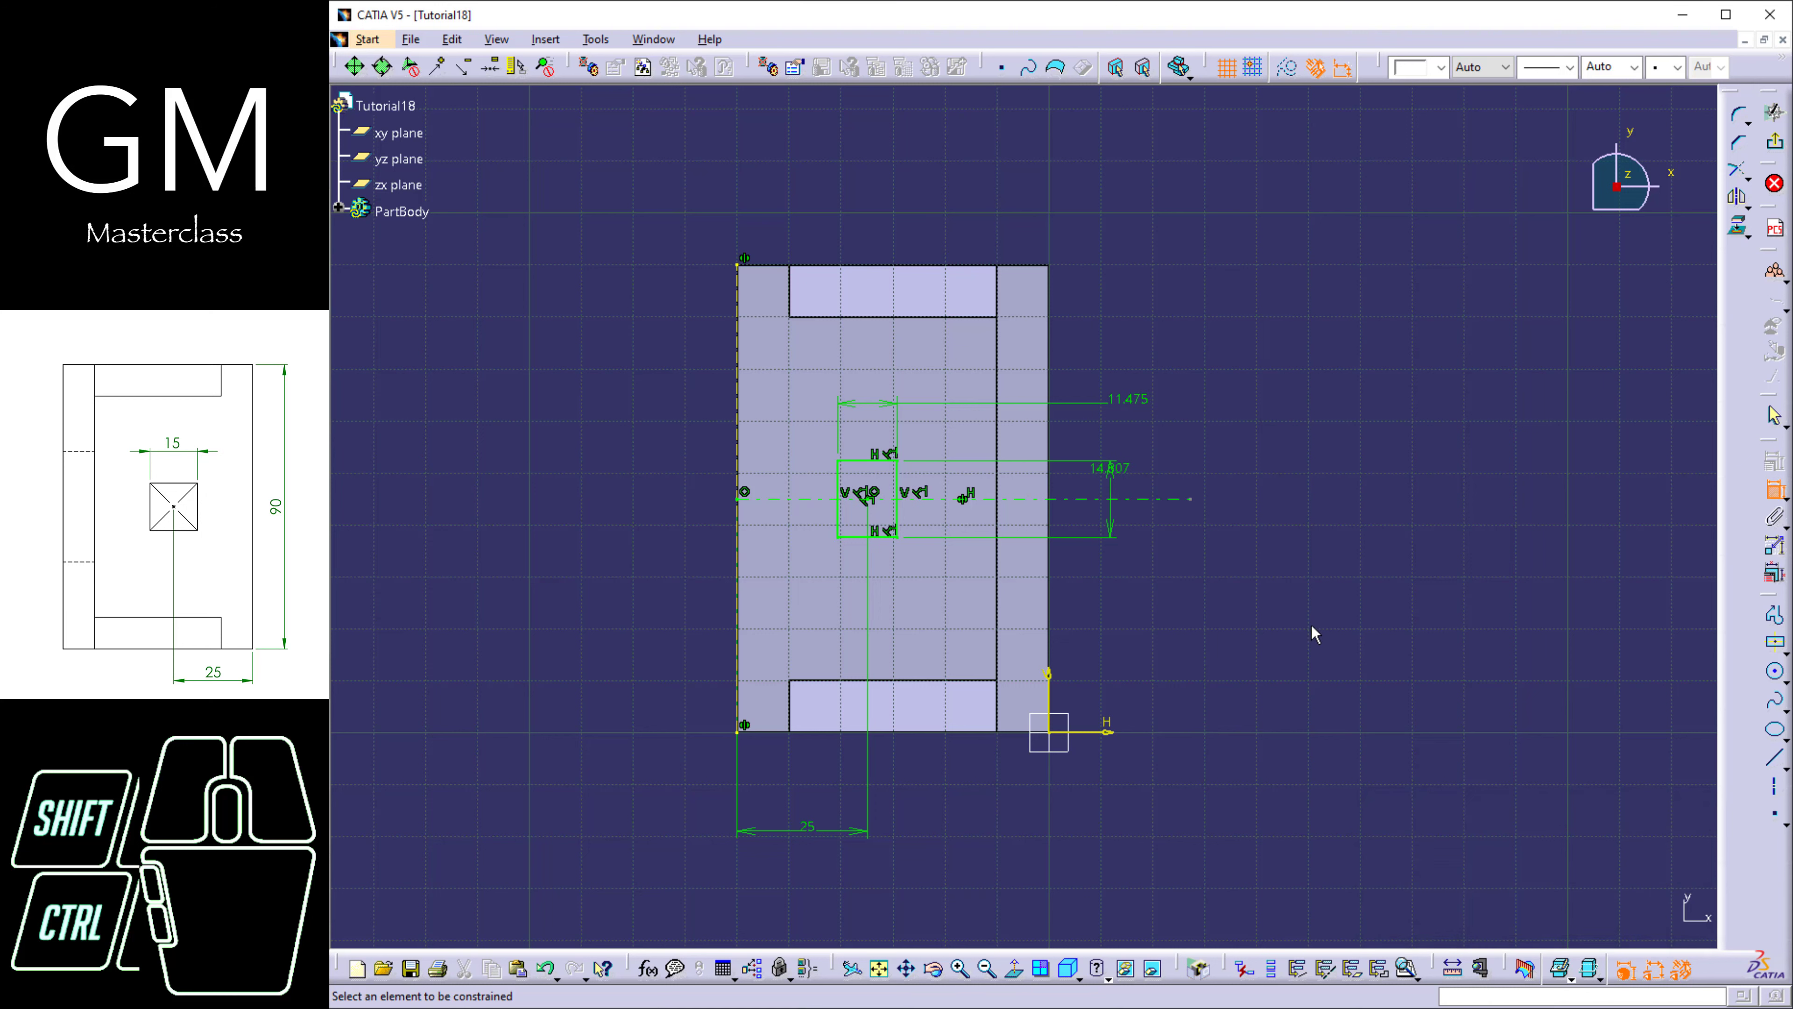
Set both the height and the width of the small rectangle to 15 mm.
double_click(1120, 469)
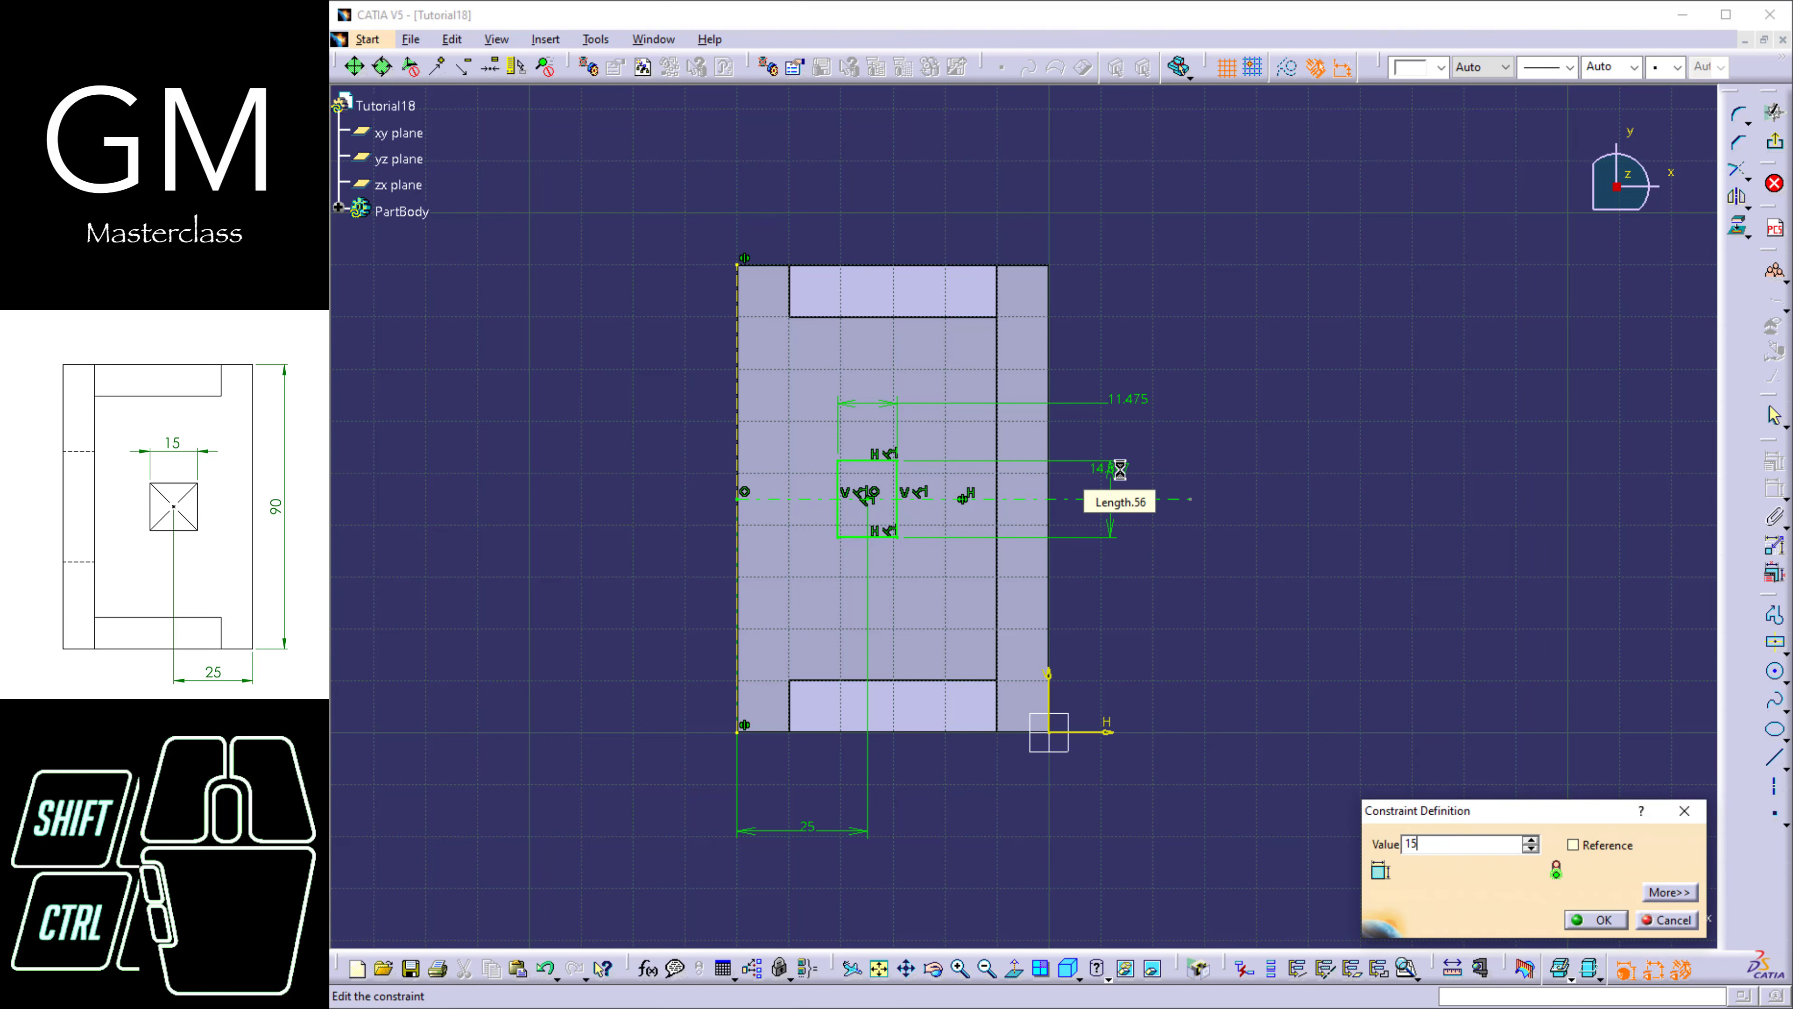
key(Return)
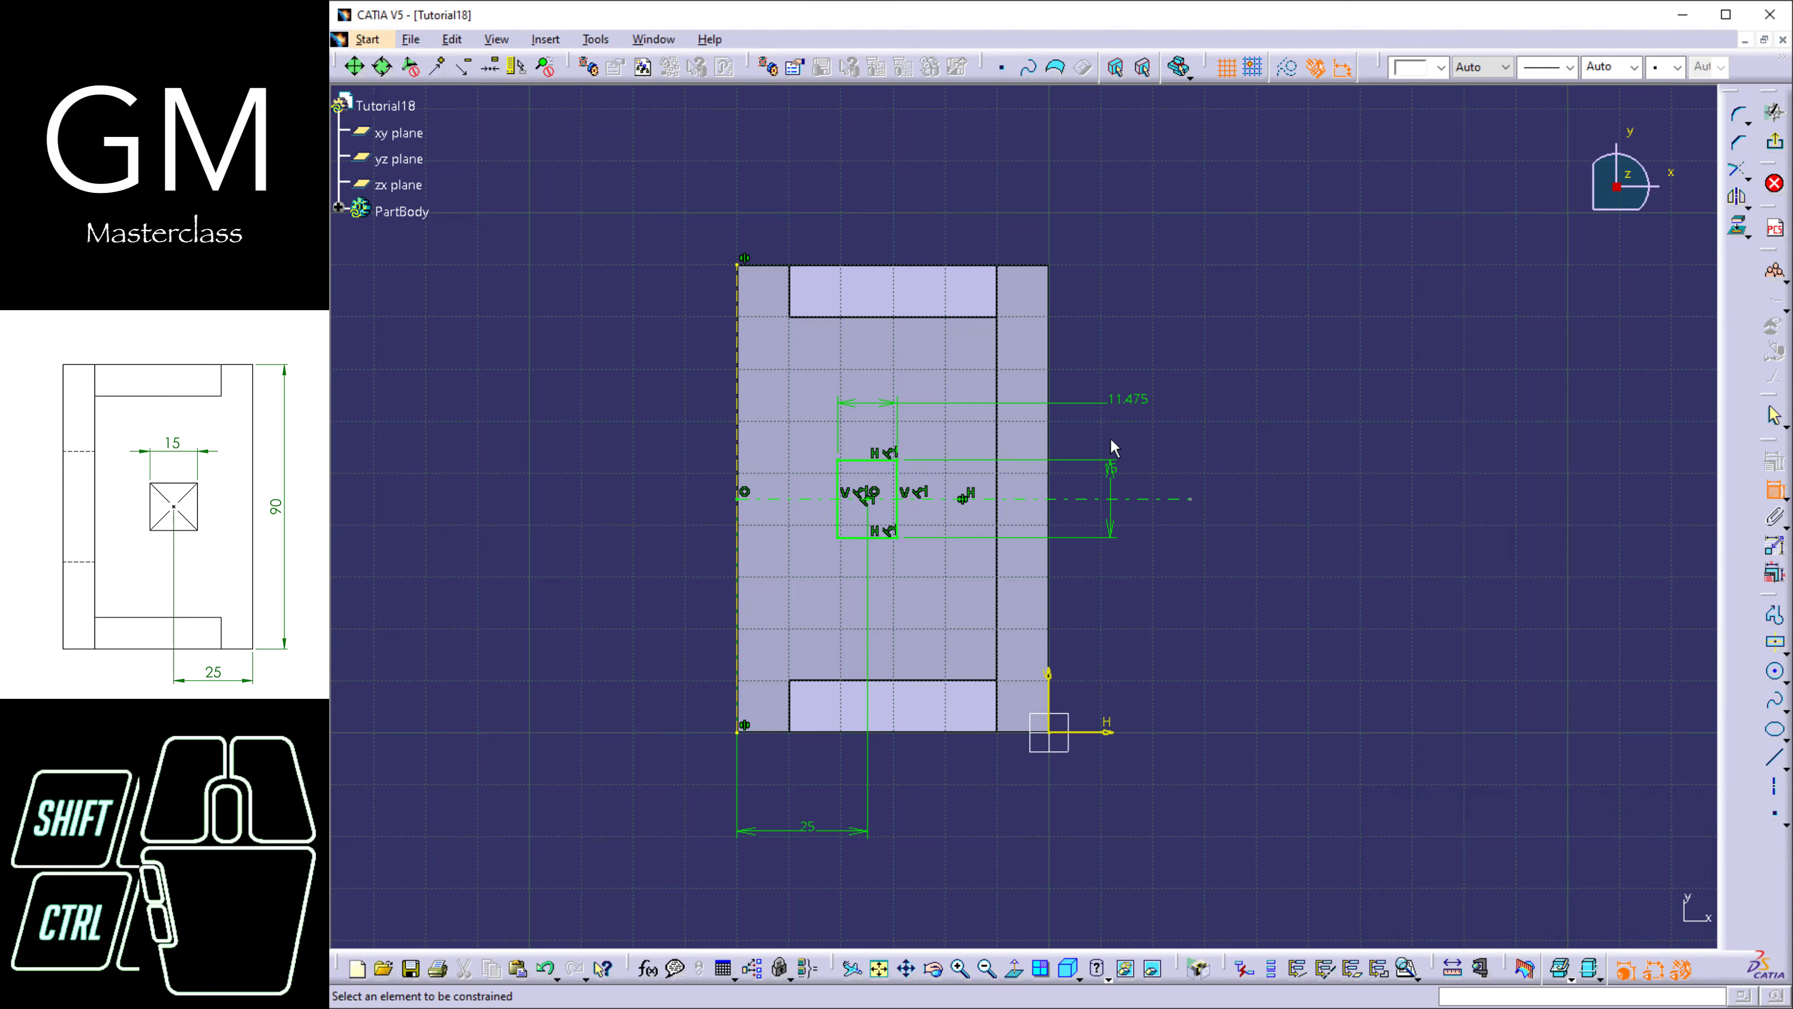
double_click(1116, 400)
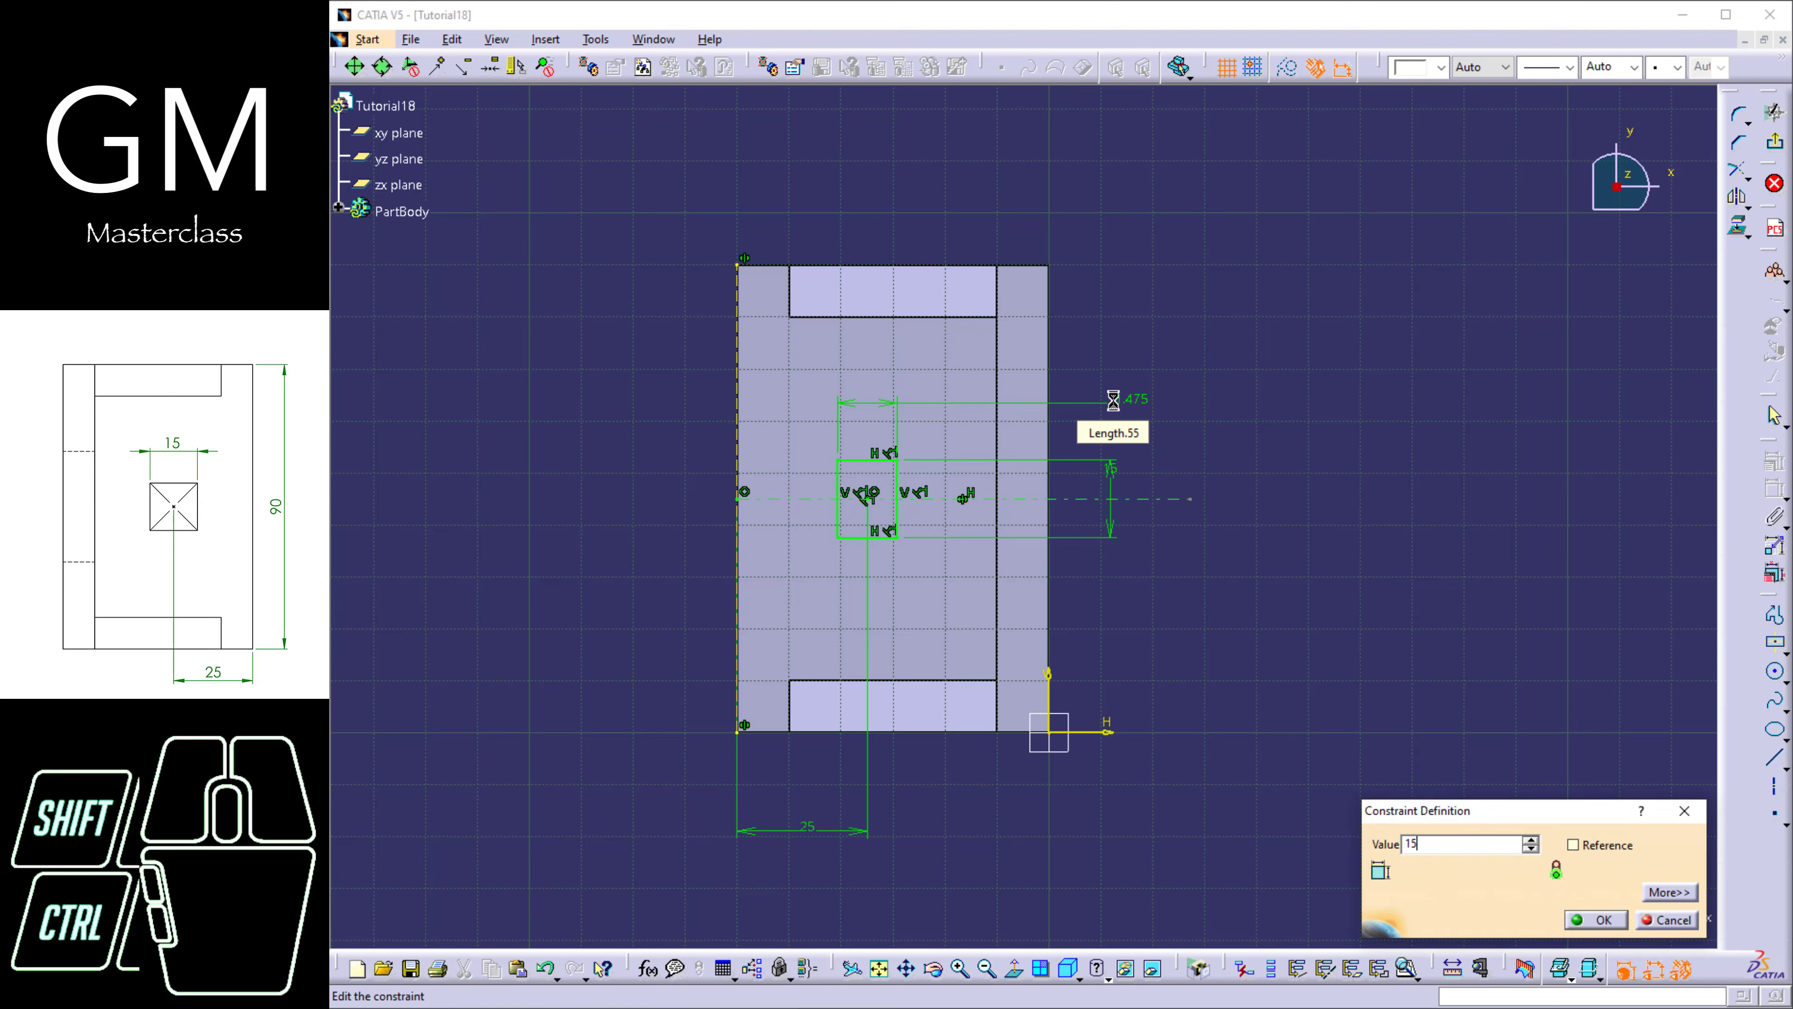
key(Return)
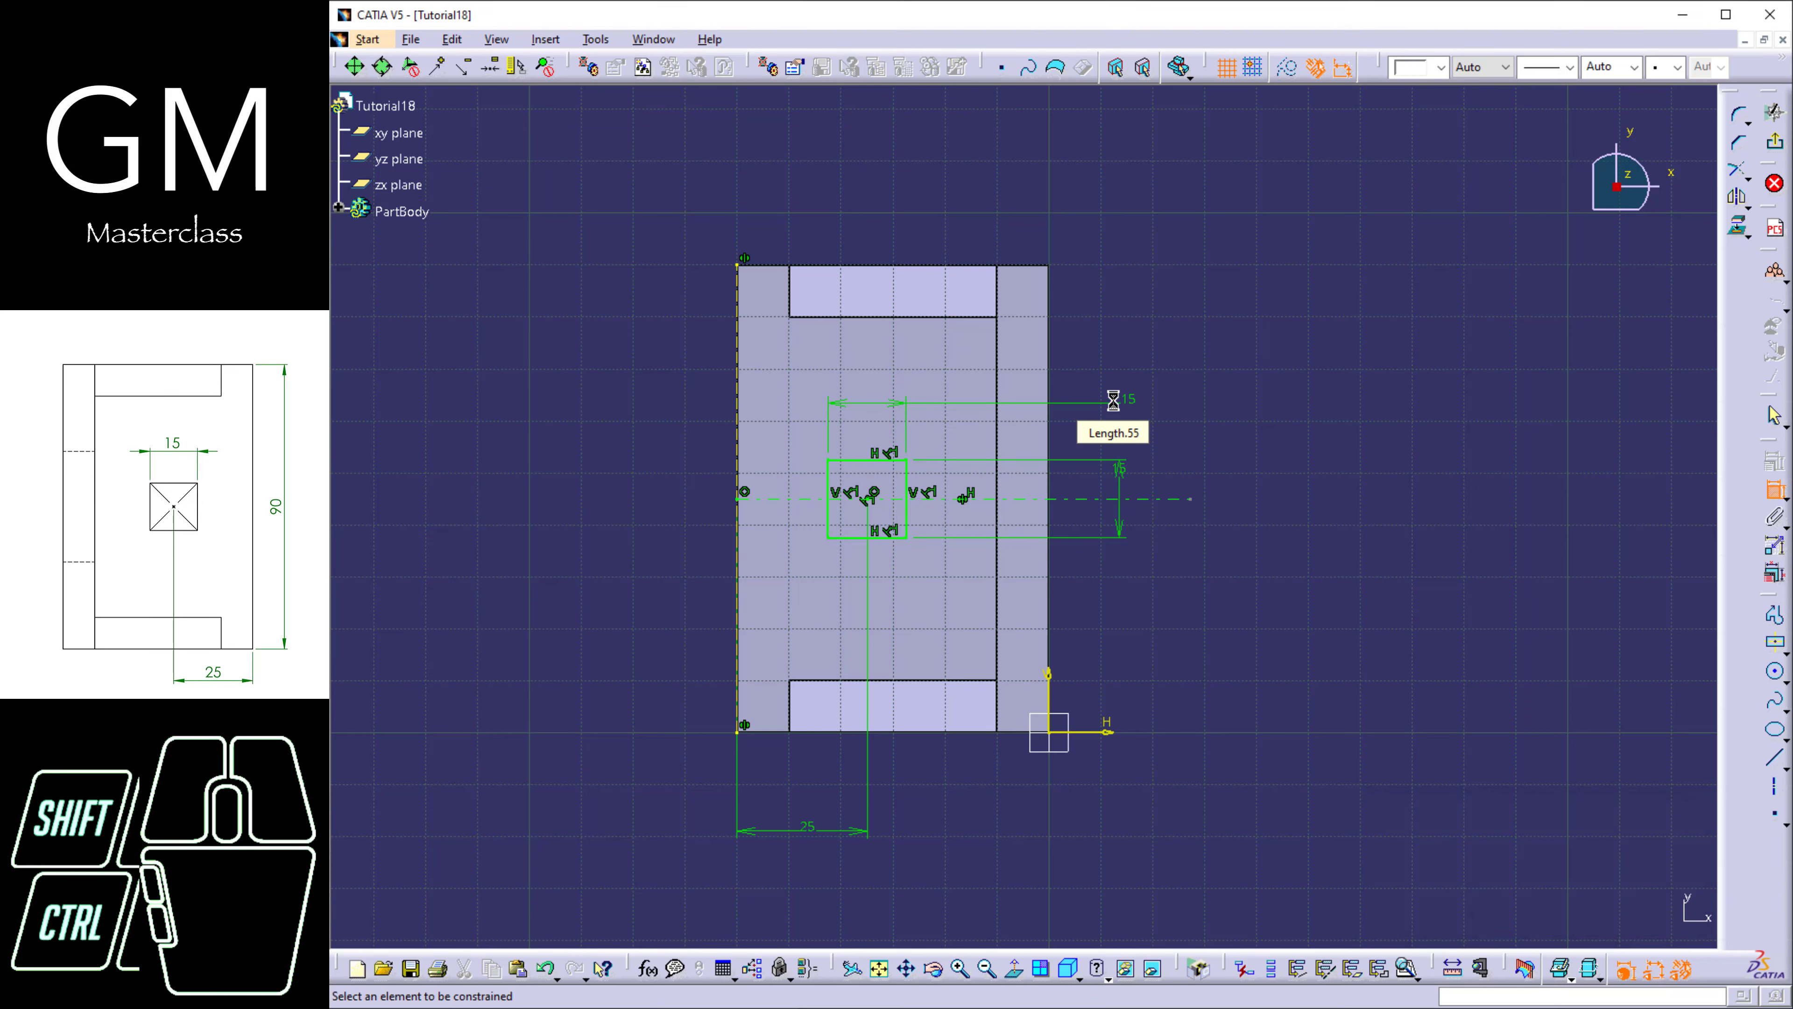
Check the square's profile with Sketch Analysis and exit the sketch.
click(1268, 367)
click(607, 39)
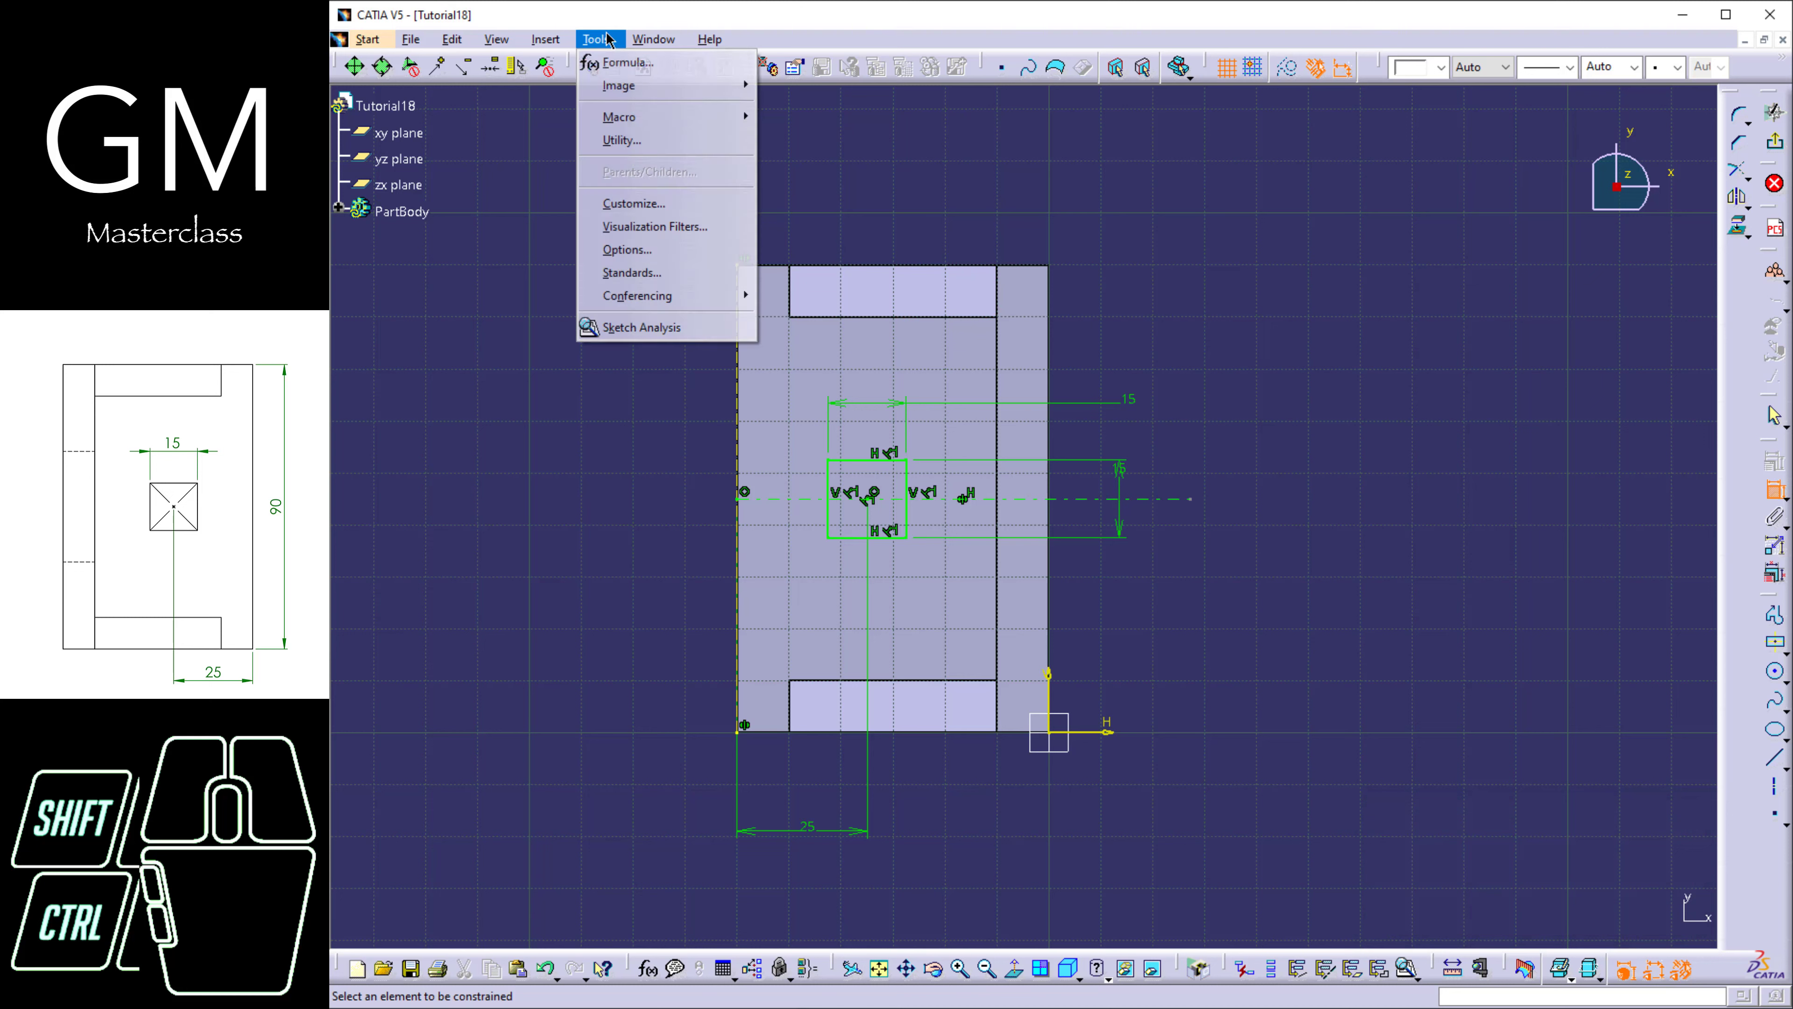
click(681, 332)
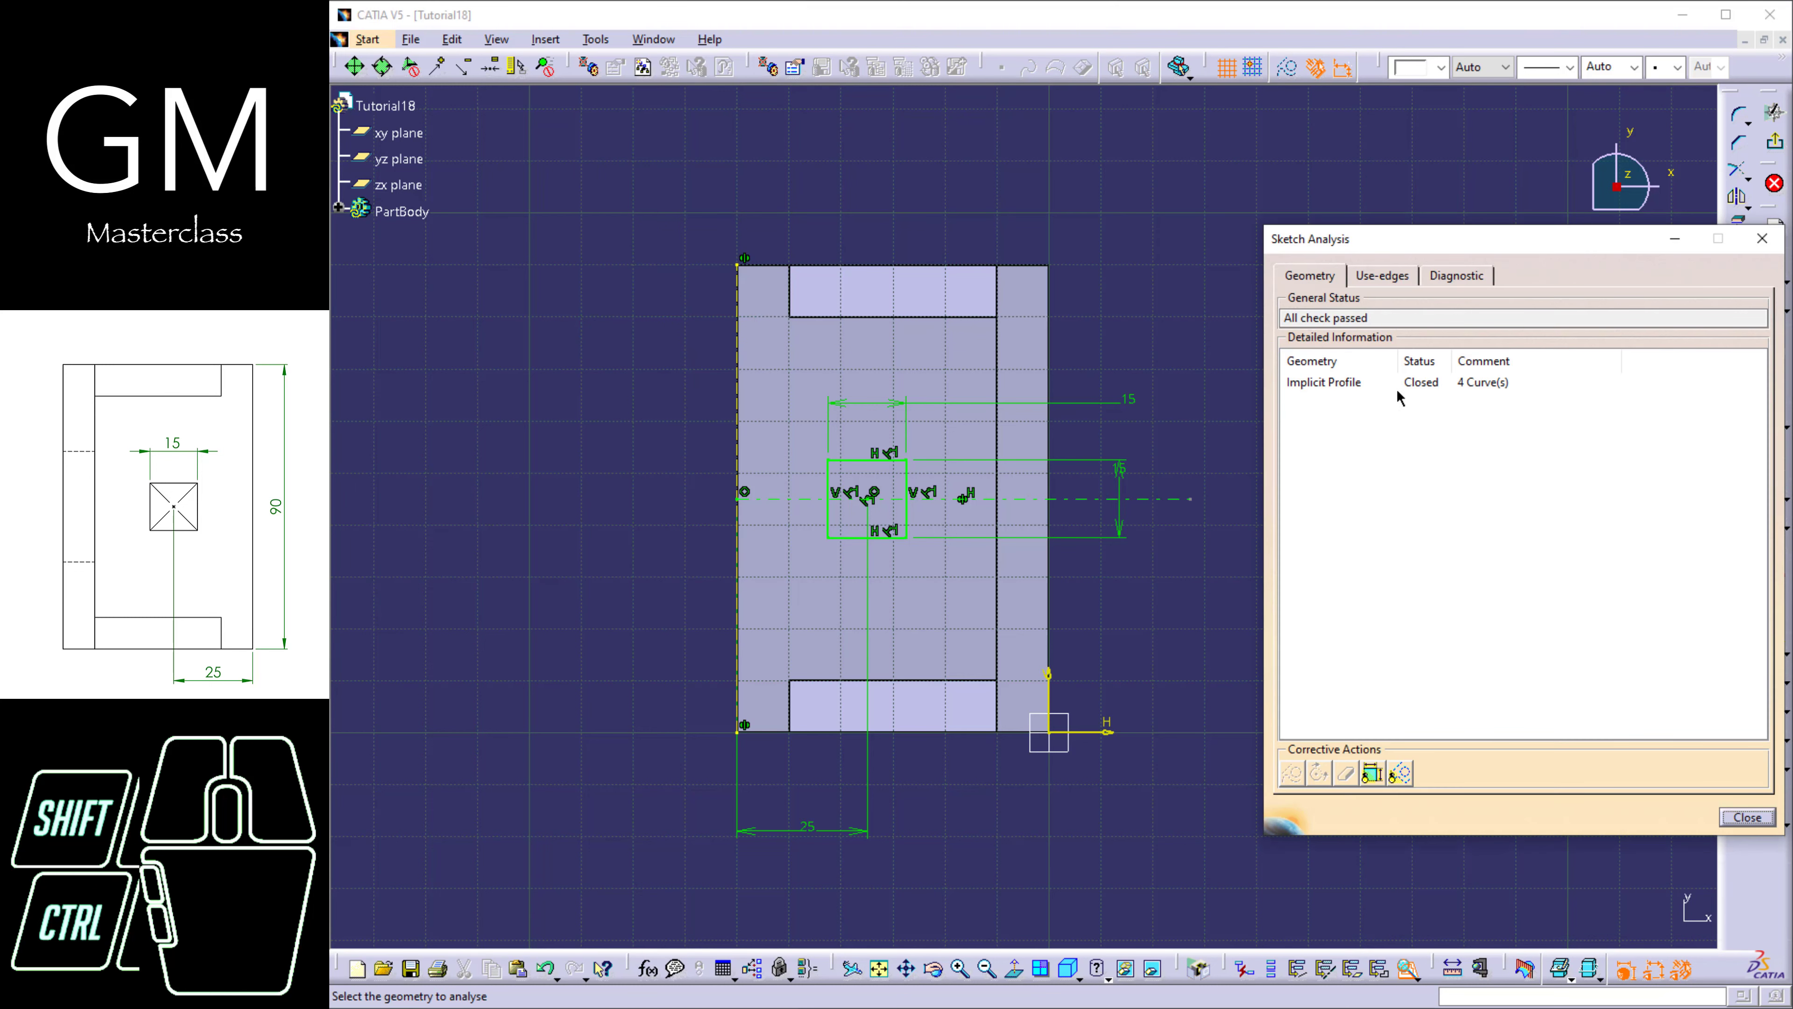
click(1745, 817)
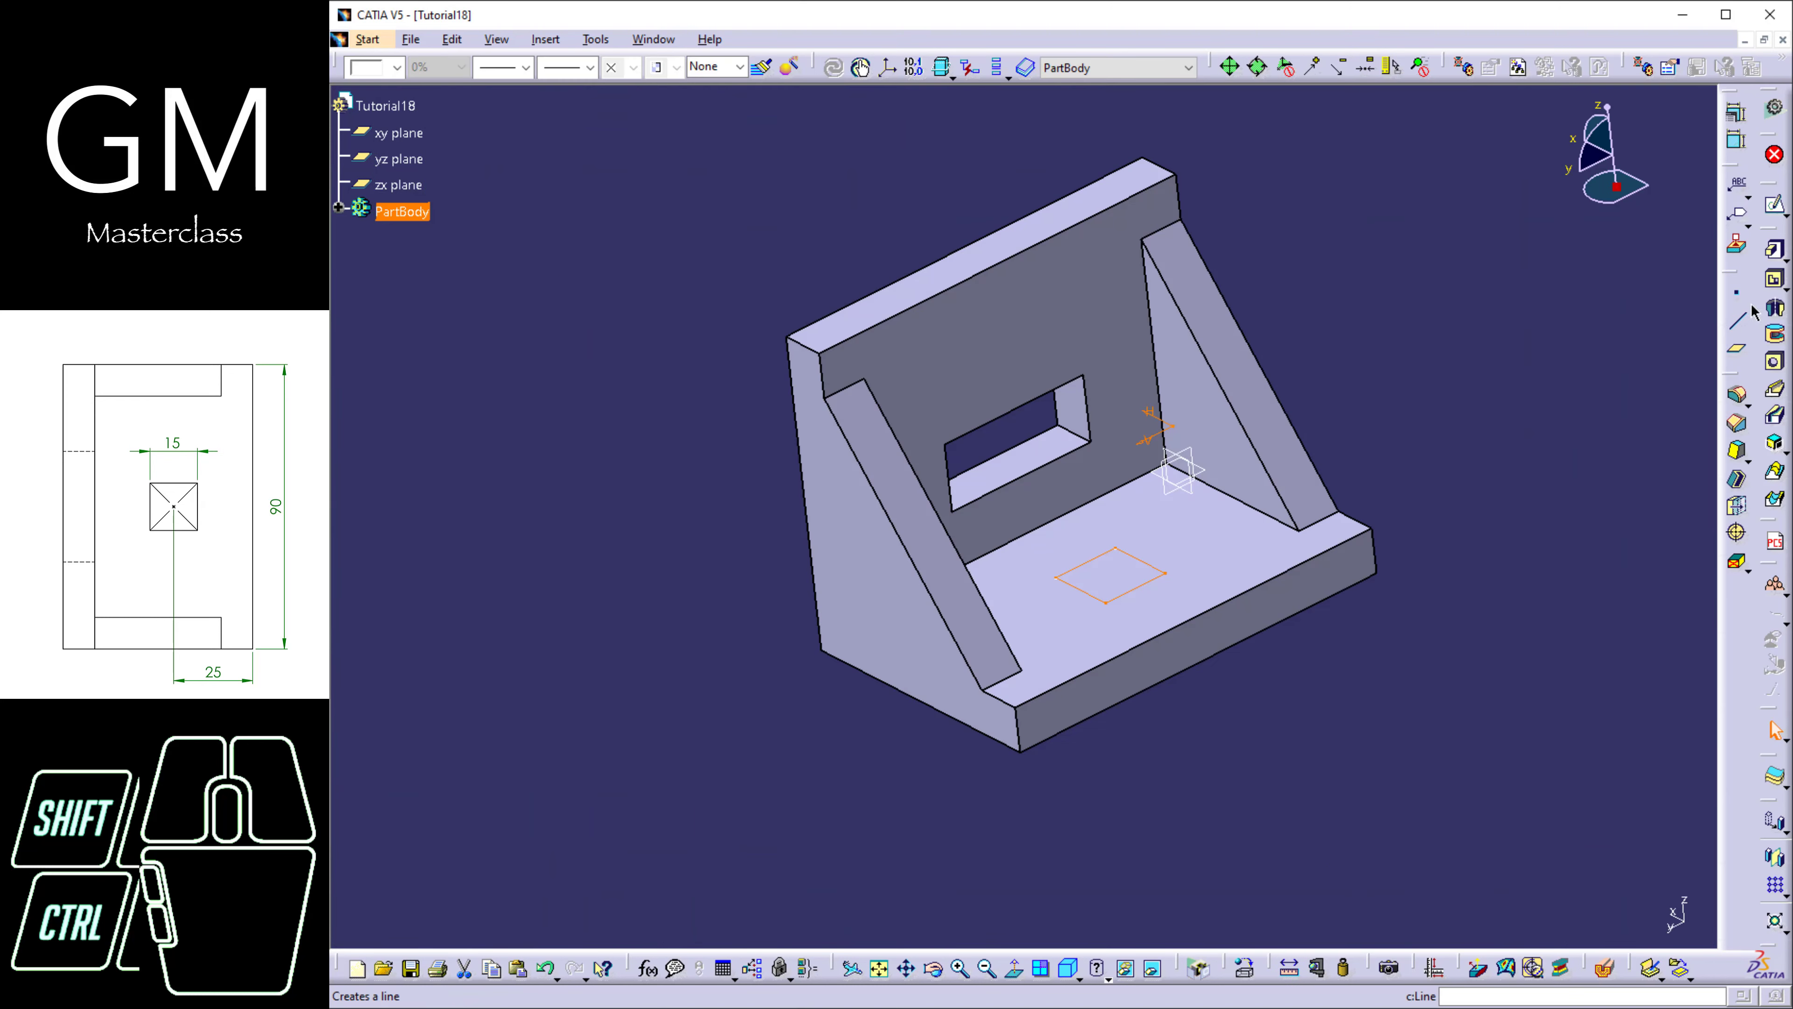
Cut the square sketch through the base with a Pocket whose first limit is Up to last.
click(1787, 288)
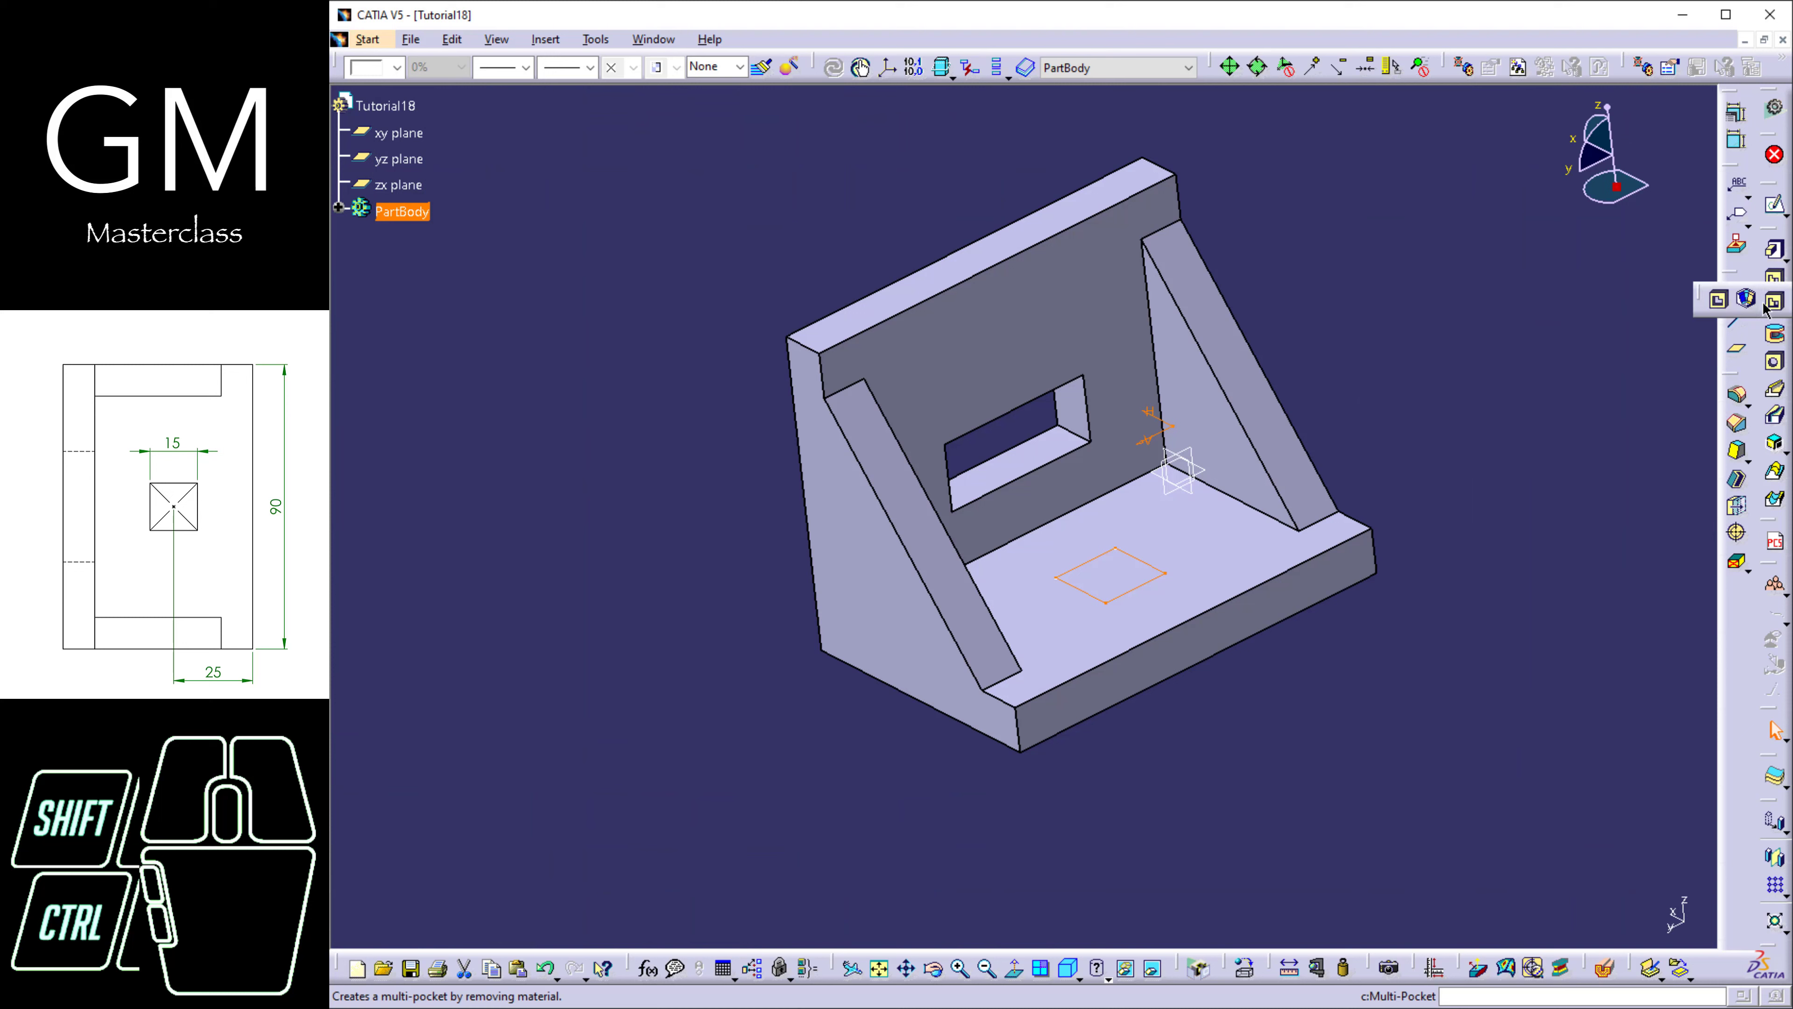
click(1723, 305)
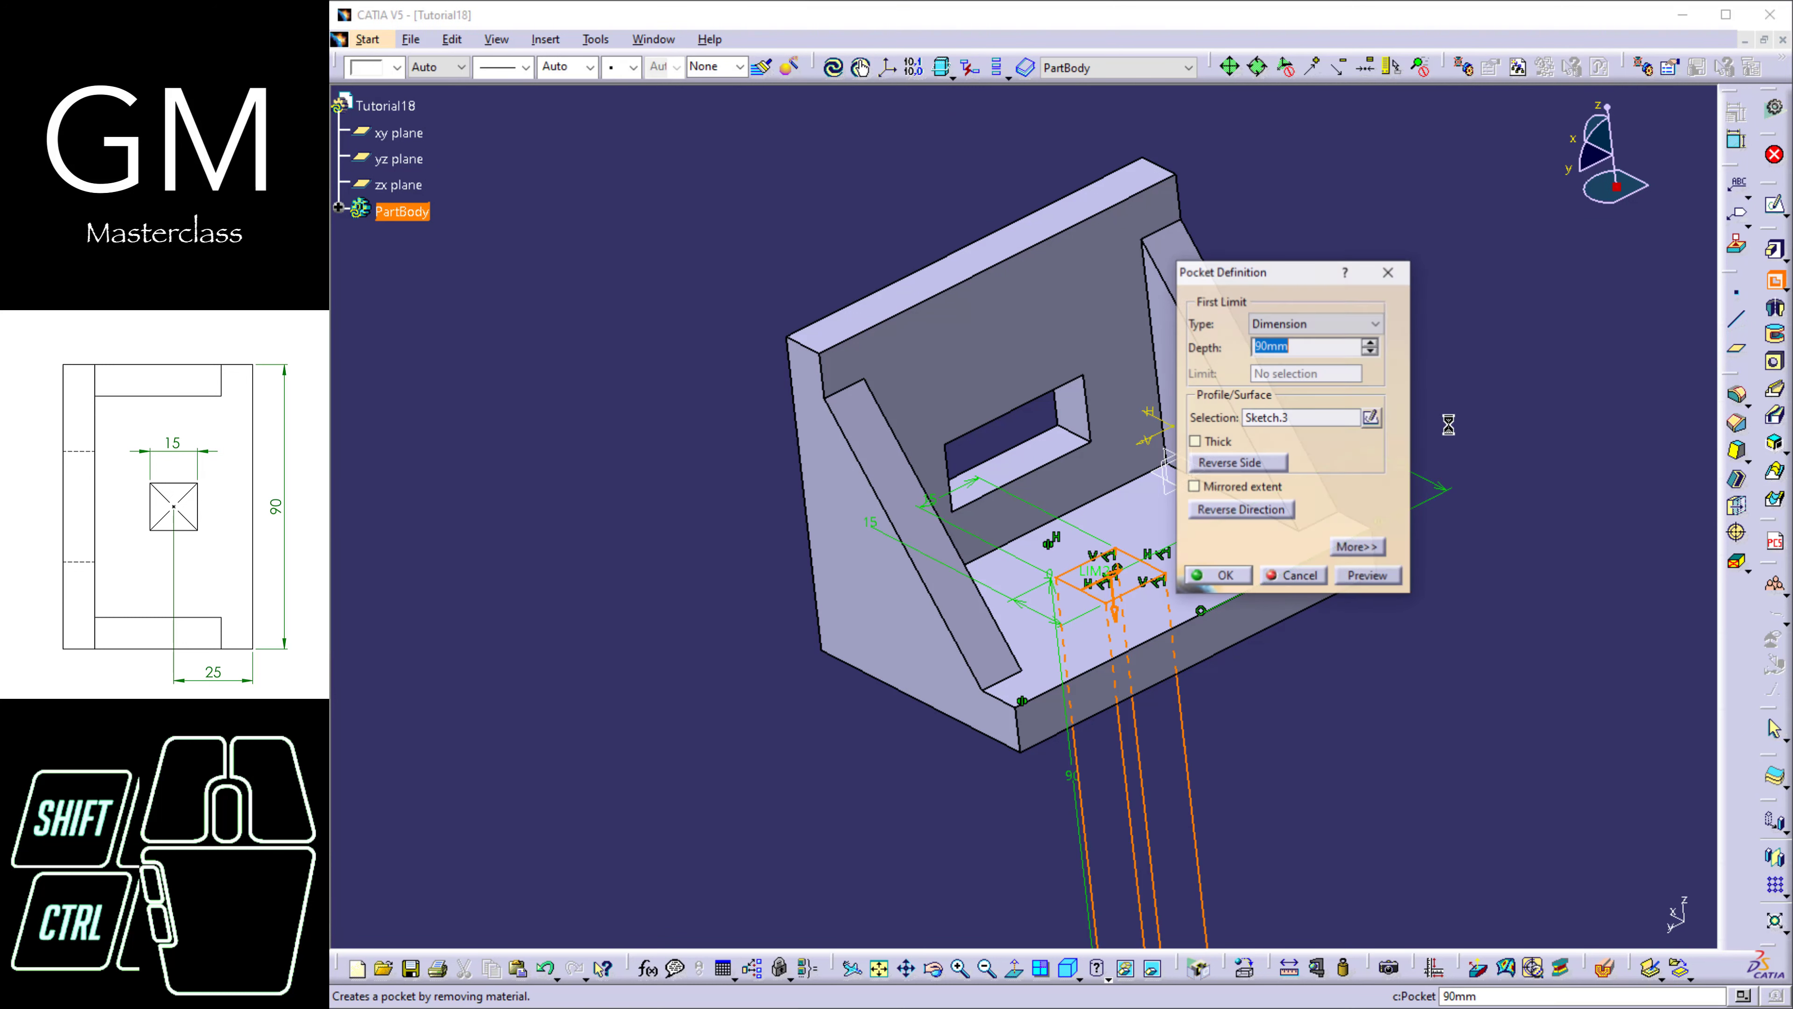
click(1312, 324)
click(1321, 358)
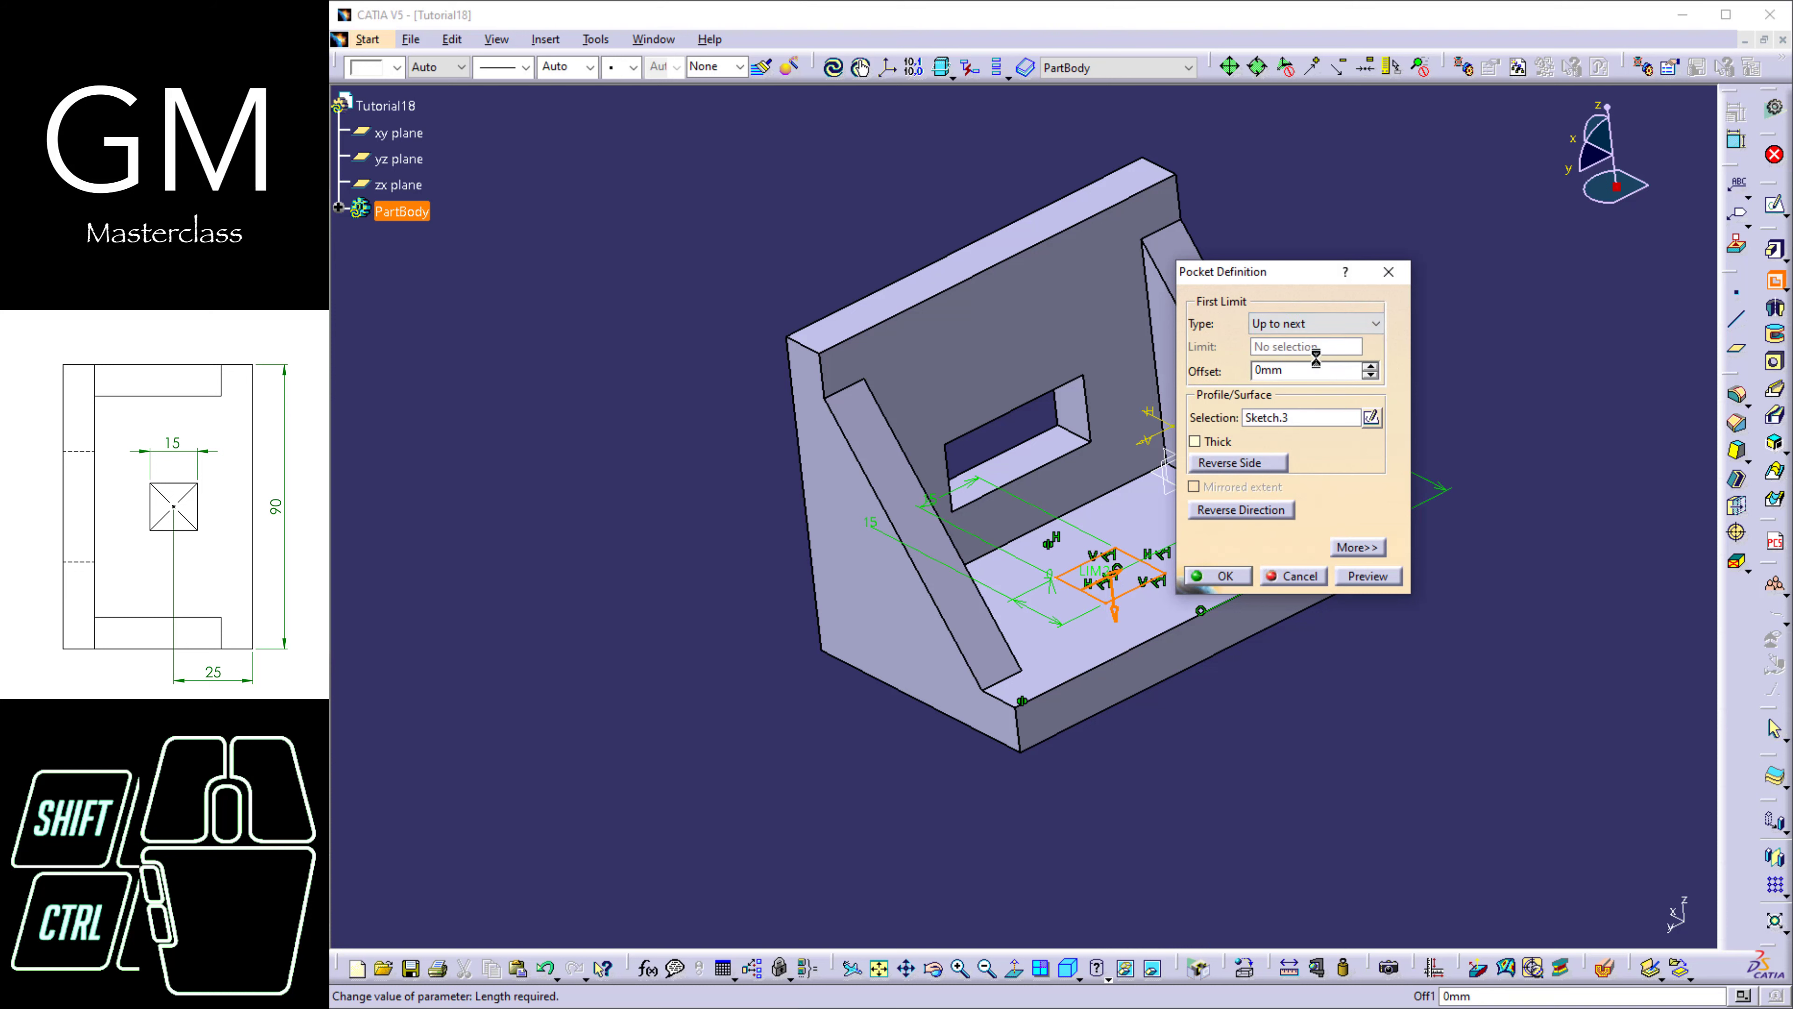
click(1320, 323)
click(1319, 374)
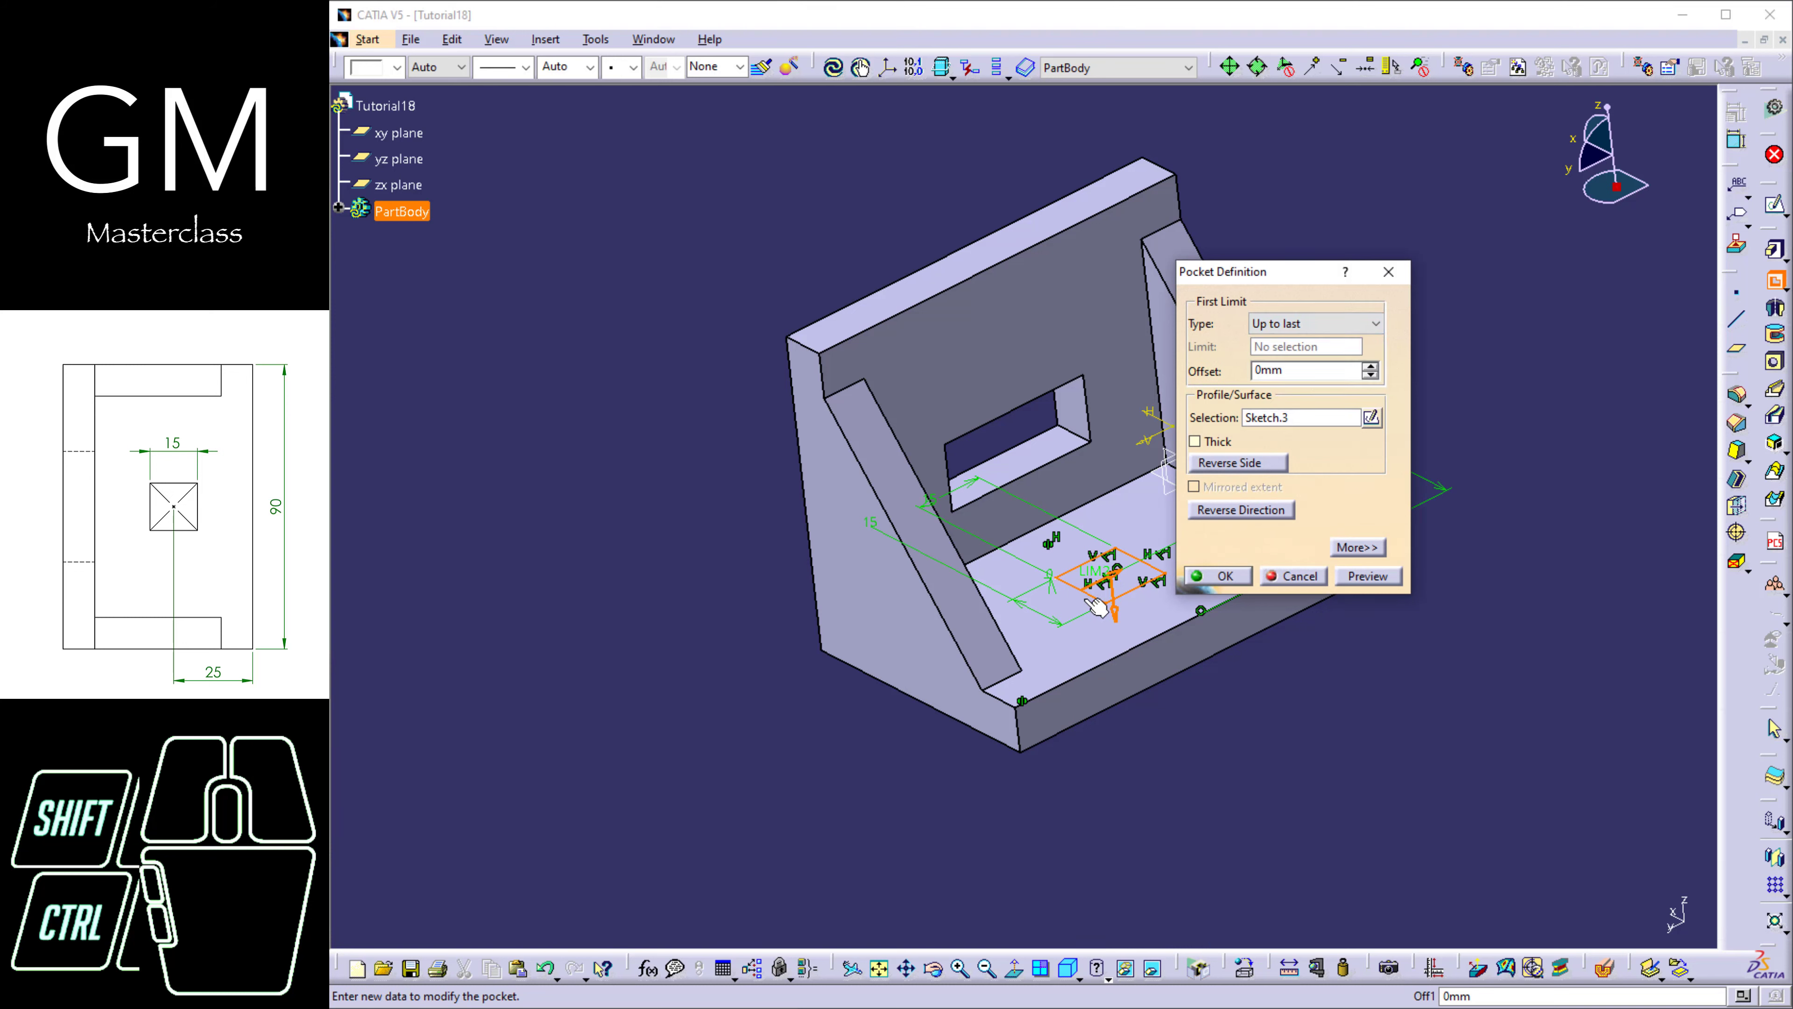
click(1222, 576)
Examine the finished bracket from below, from the front and in isometric view, checking the square hole and the rectangular opening.
middle_drag(1133, 667, 1186, 480)
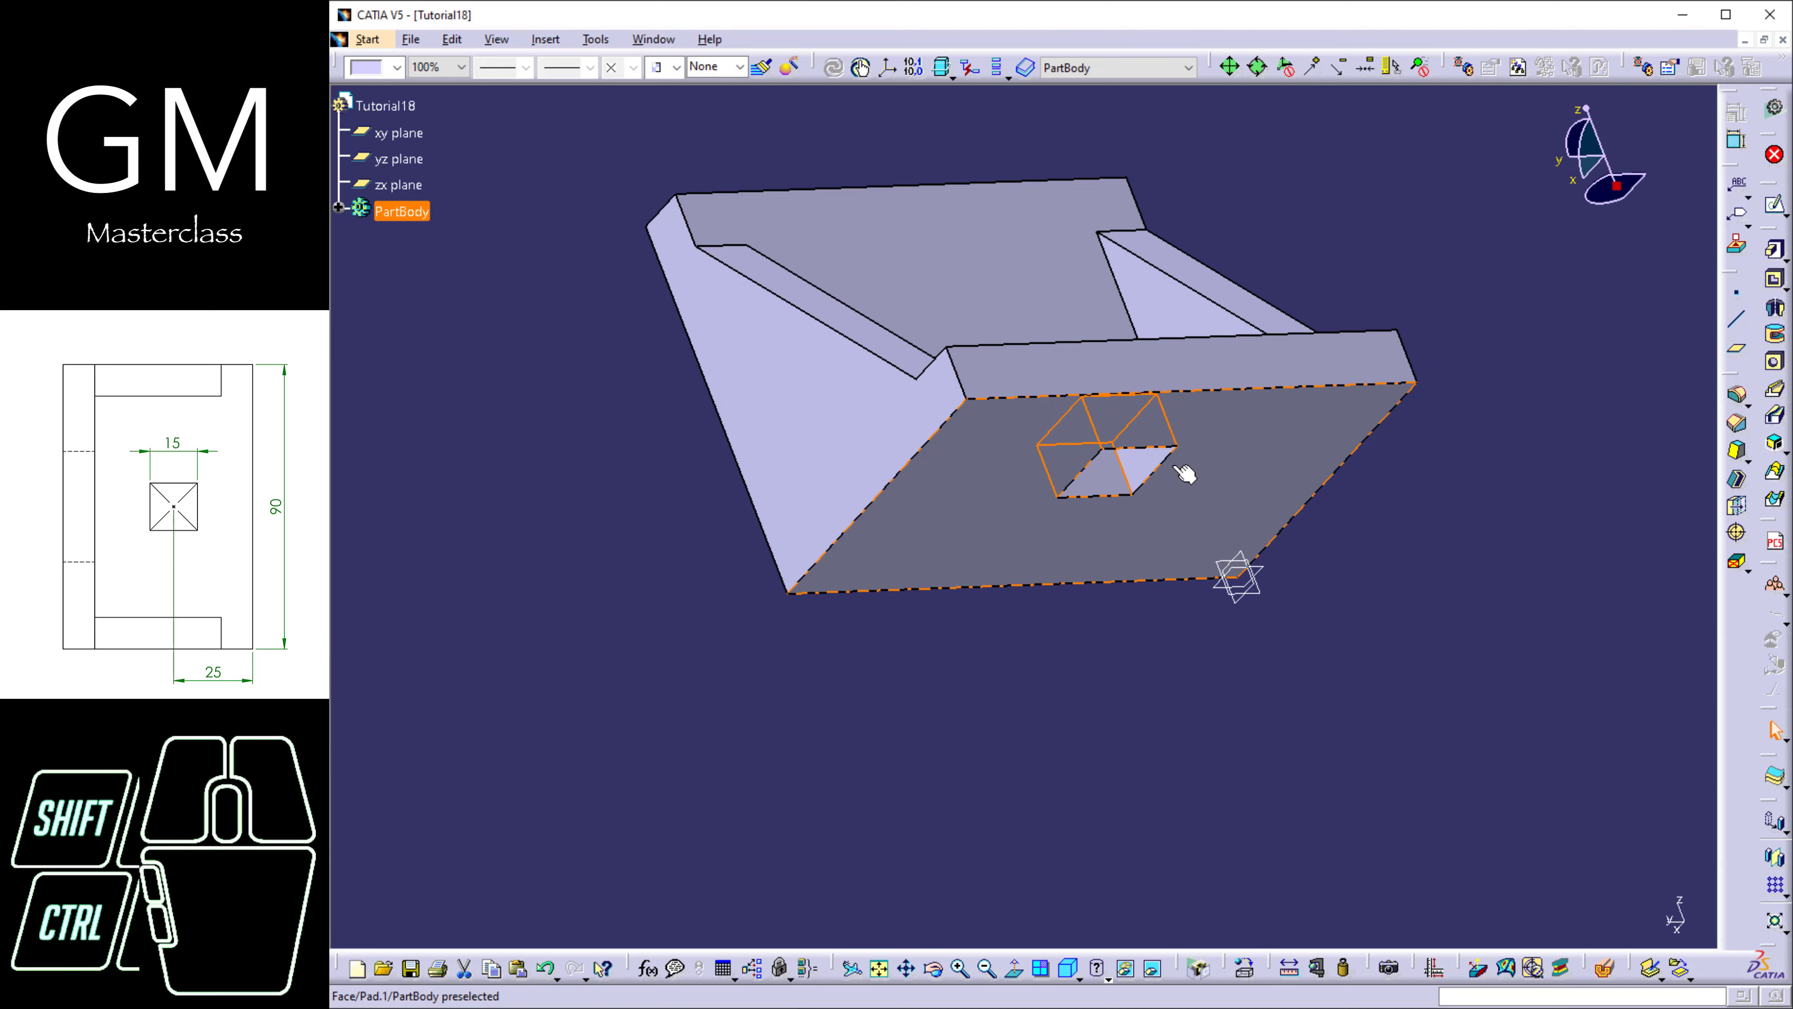
click(1231, 452)
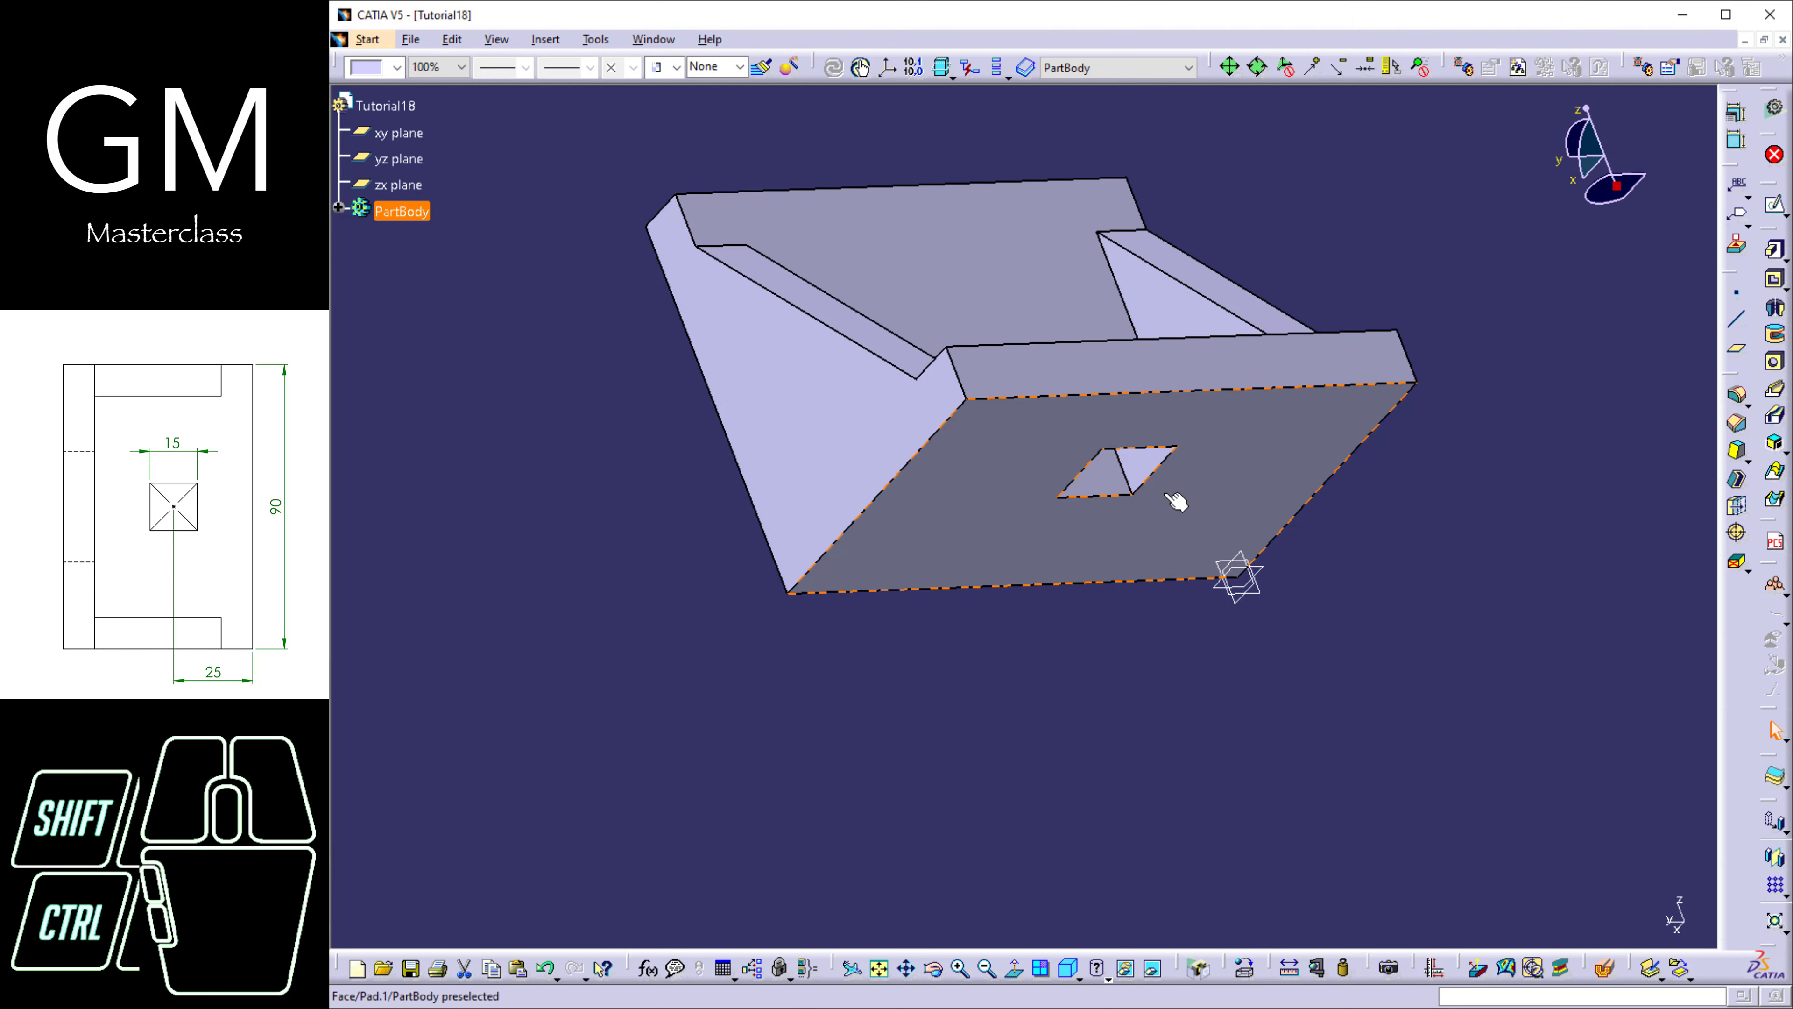
middle_drag(1072, 392, 1105, 674)
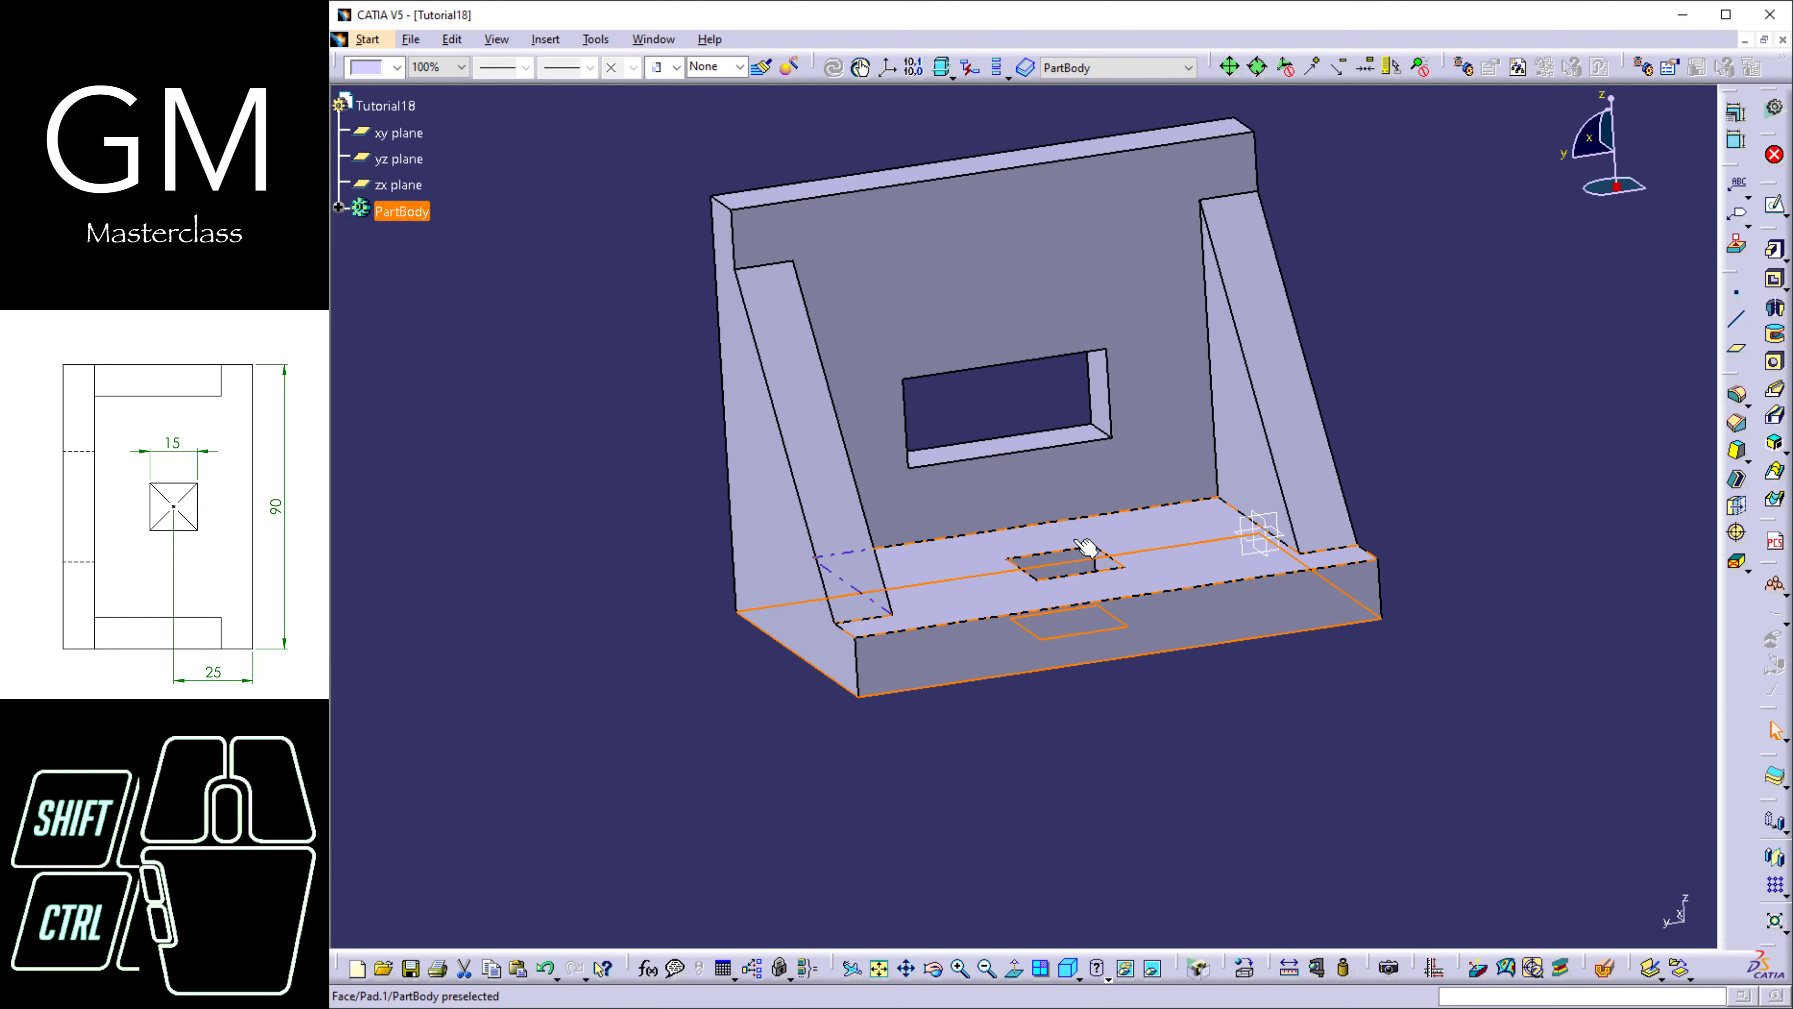
middle_drag(1081, 557, 1073, 627)
middle_drag(1193, 637, 1041, 331)
click(1153, 482)
click(1737, 505)
middle_drag(1143, 439, 967, 620)
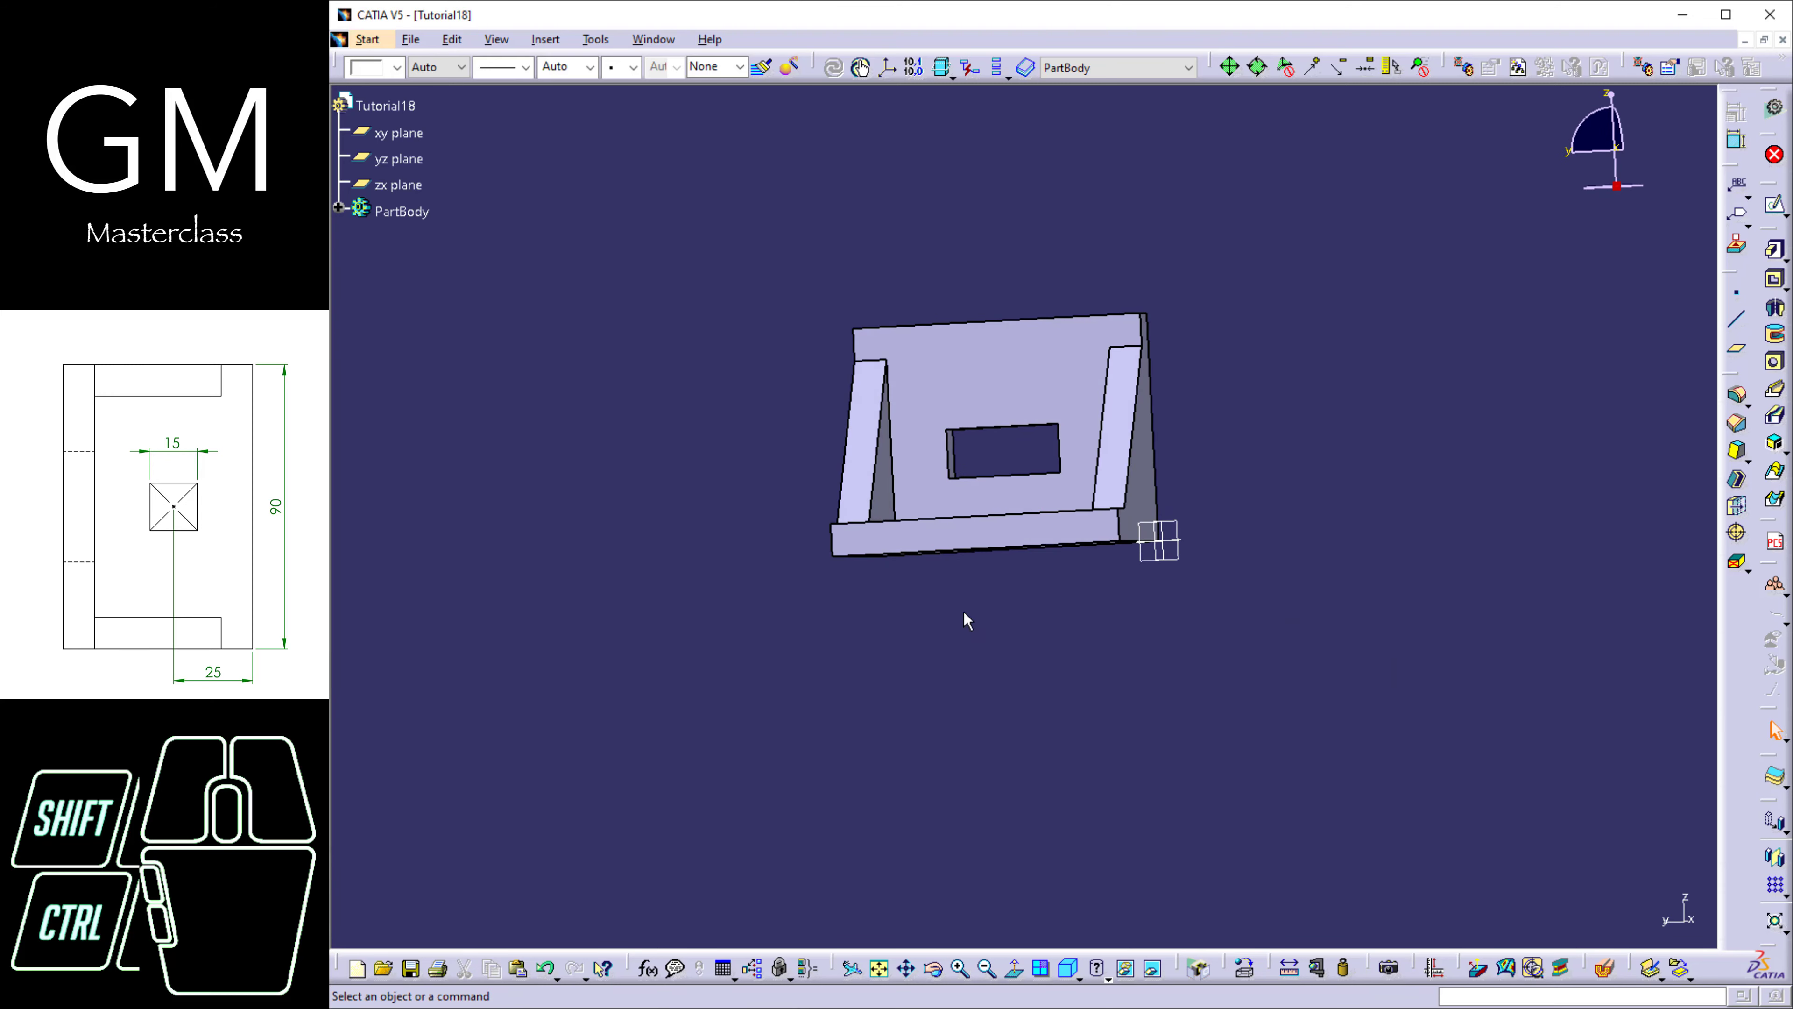
click(1071, 977)
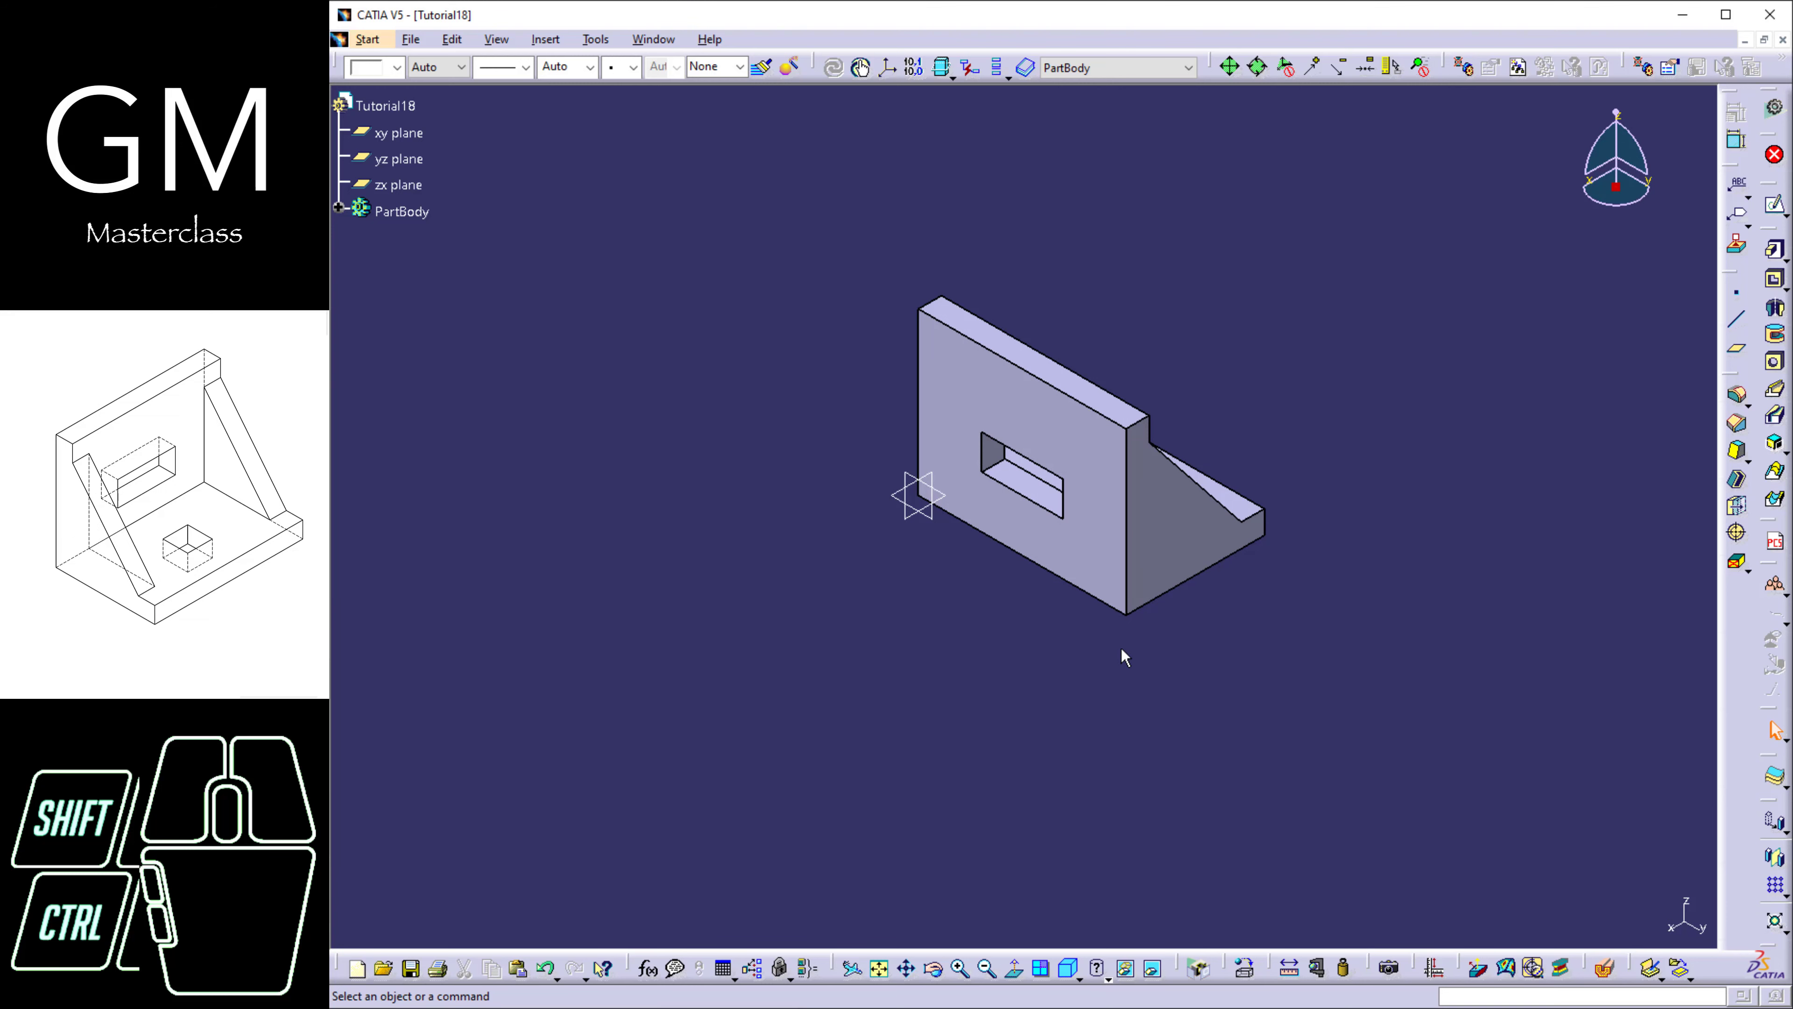
middle_drag(1142, 647, 545, 520)
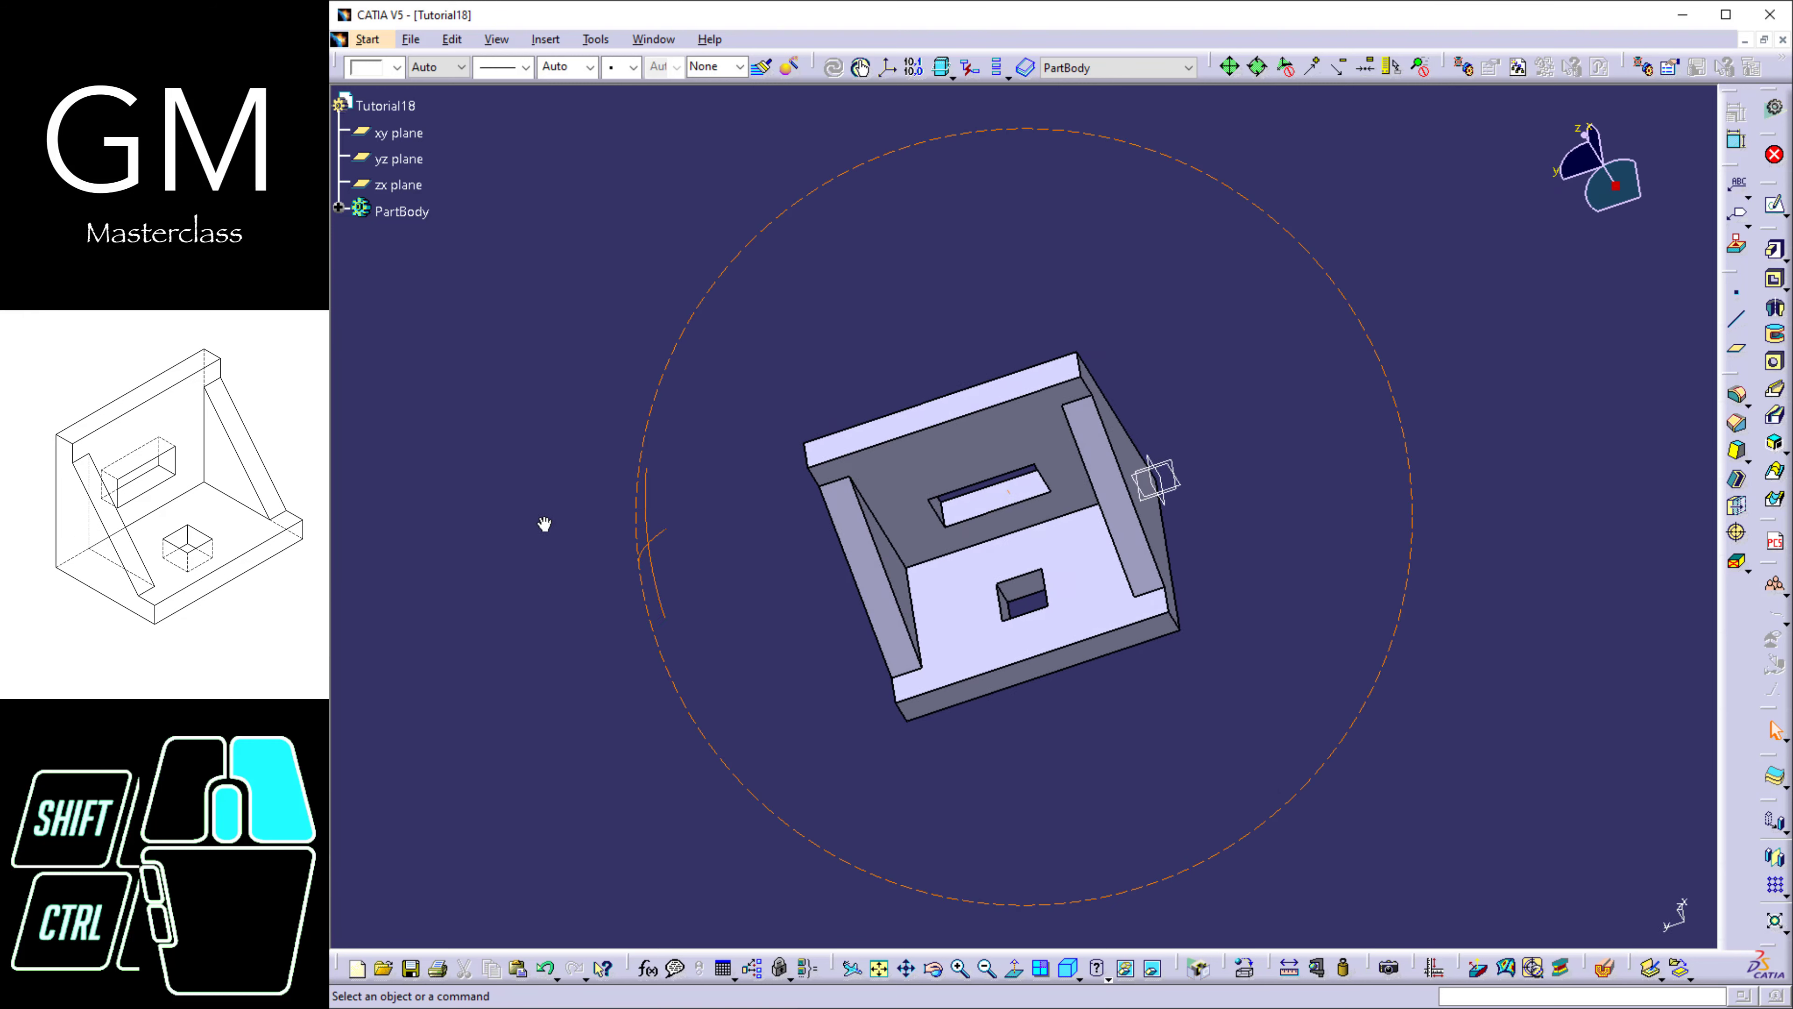
middle_drag(1217, 469, 1297, 640)
middle_drag(978, 635, 1009, 410)
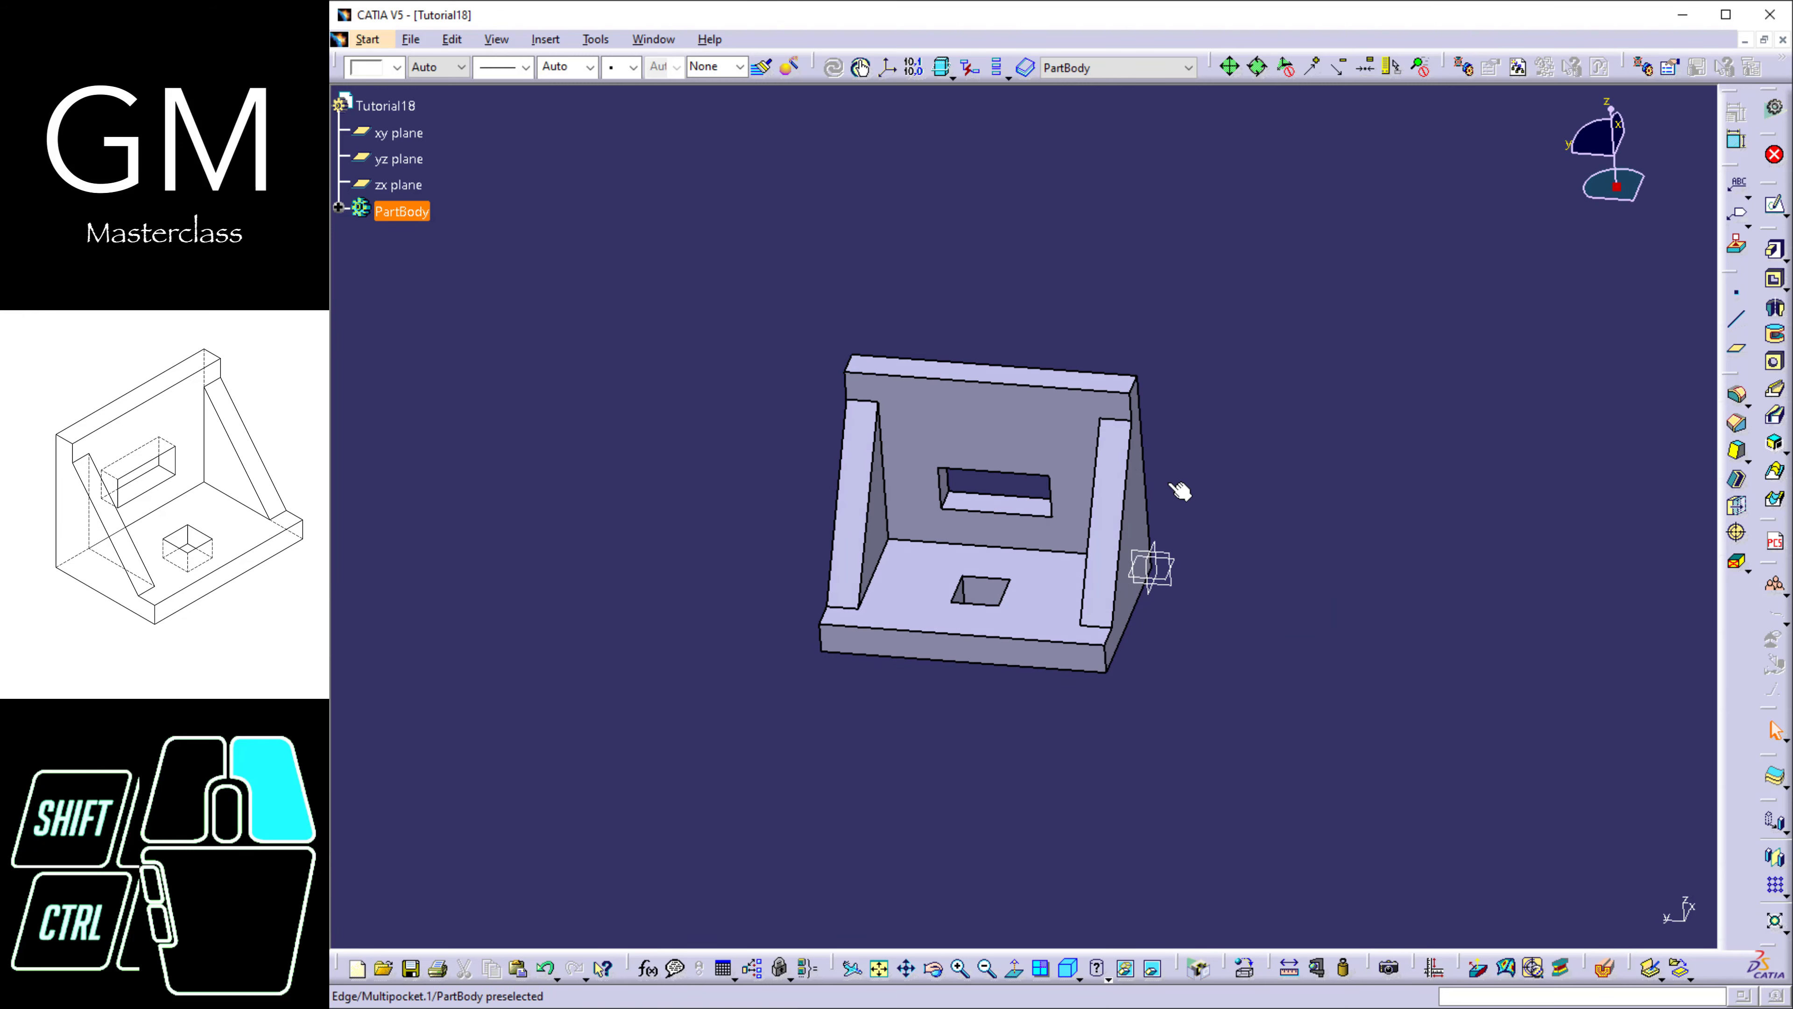
middle_drag(1181, 492, 1215, 648)
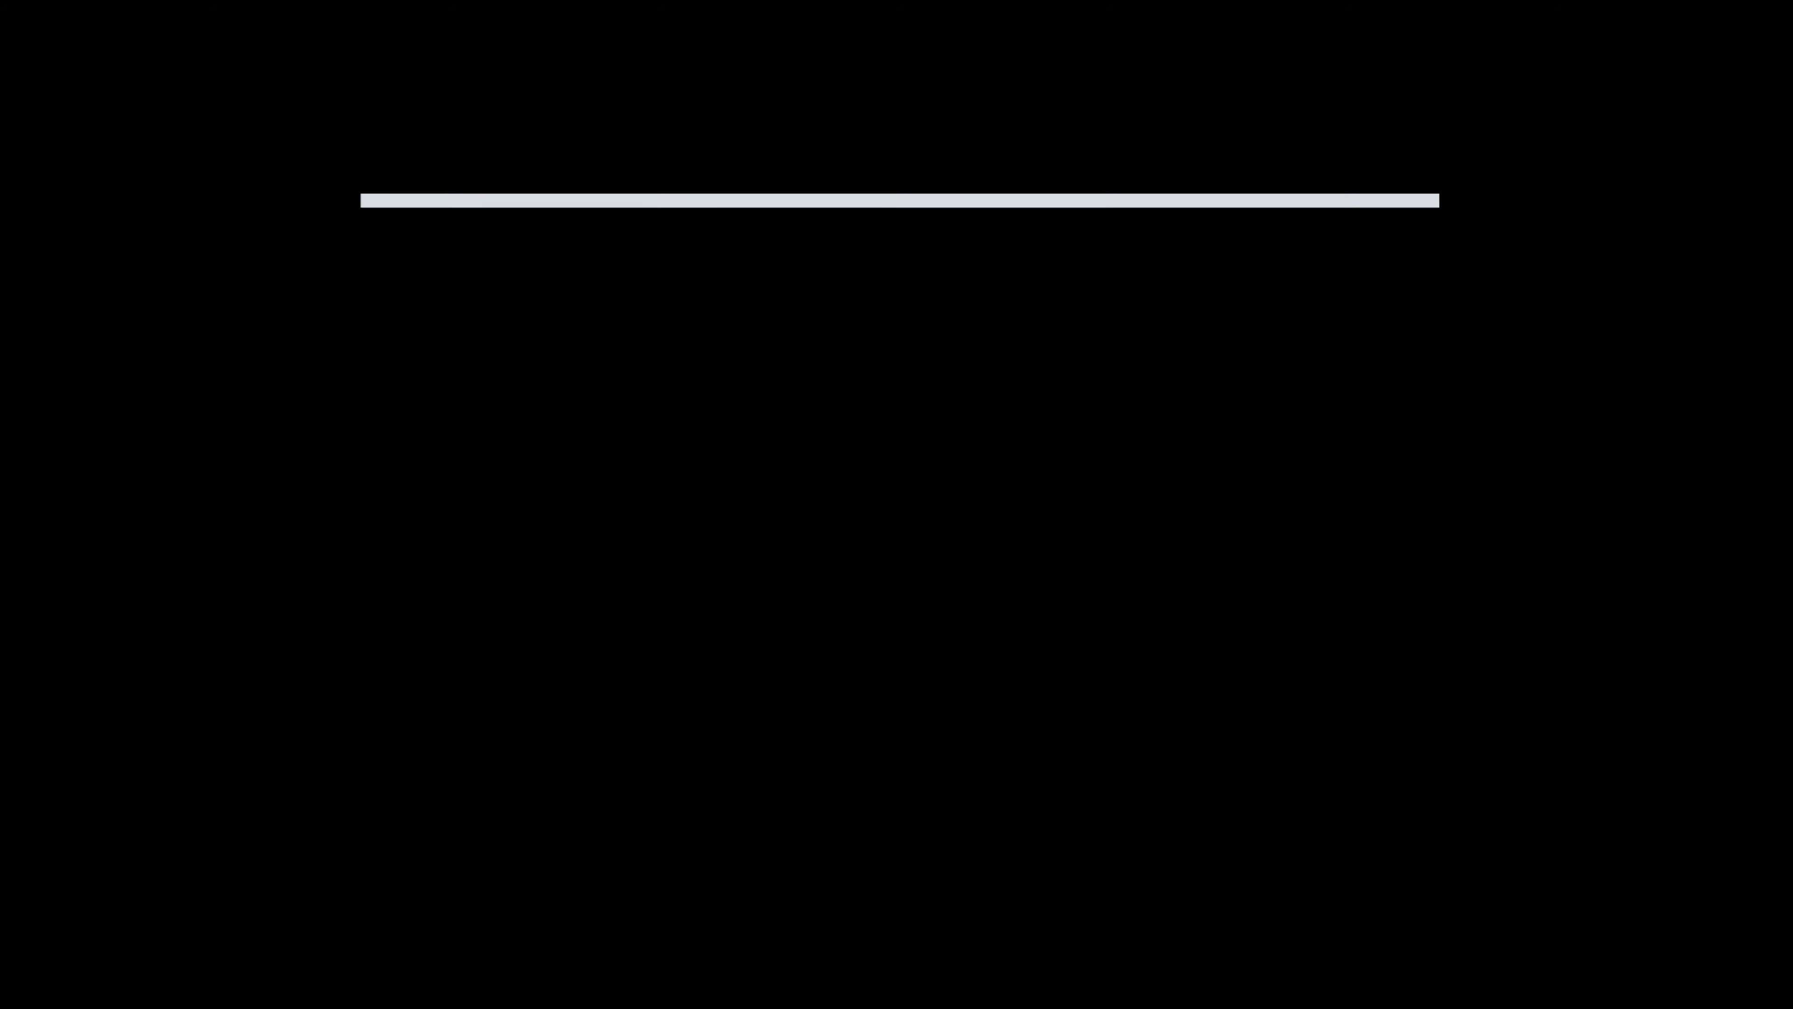